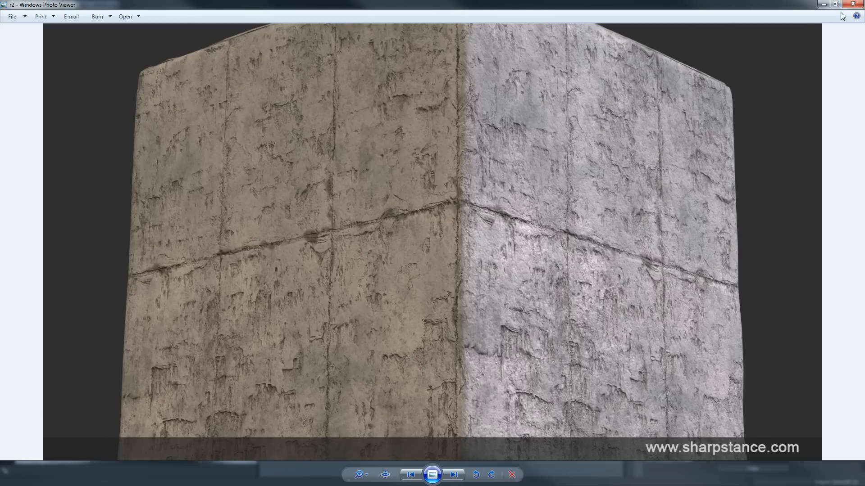
Step: Close the reference render in the photo viewer and bring the whole New_Graph node network of Substance Designer into view
click(854, 6)
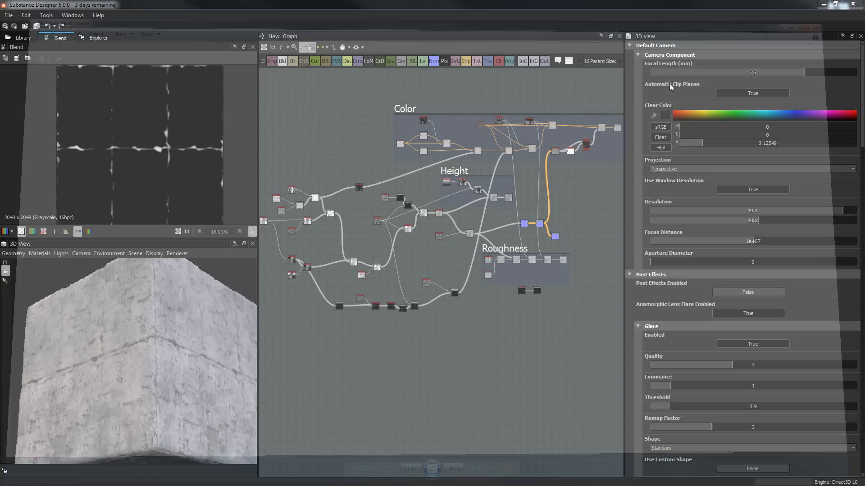
scroll(463, 375, down, 3)
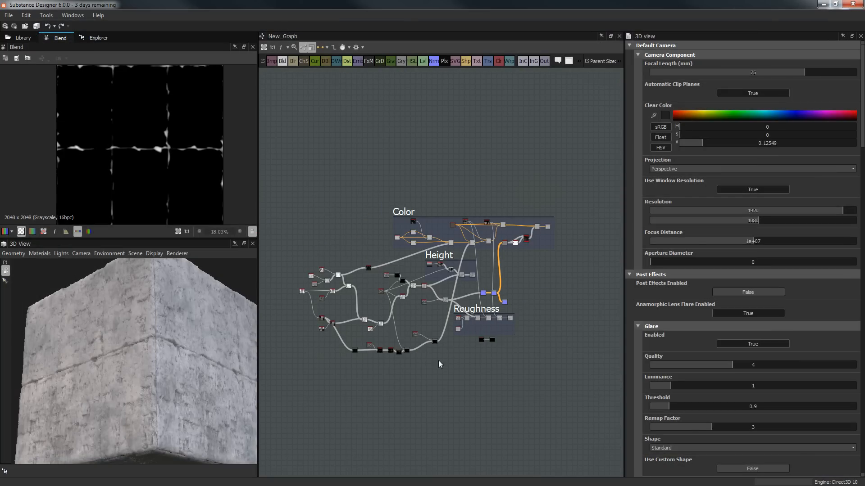
middle_drag(434, 223, 442, 174)
scroll(386, 200, up, 1)
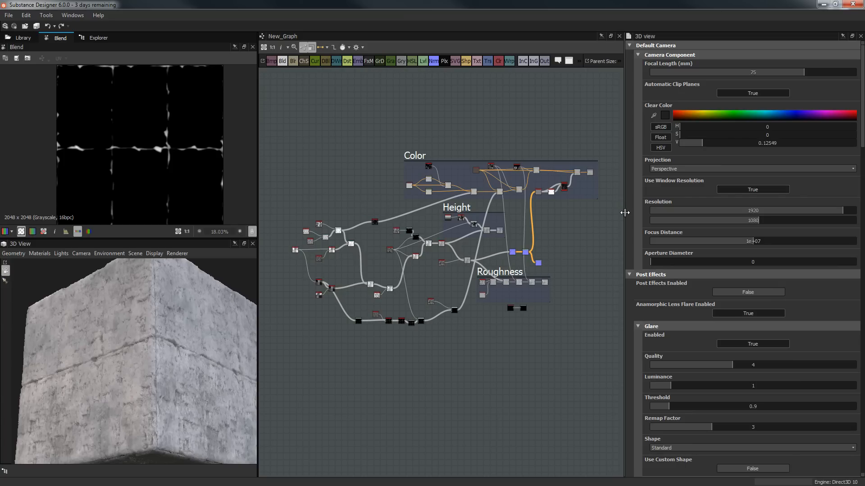
Step: Widen the graph area slightly, enlarge the 3D view in height and width, and show two sides of the concrete cube
drag(624, 213, 633, 213)
drag(157, 372, 115, 159)
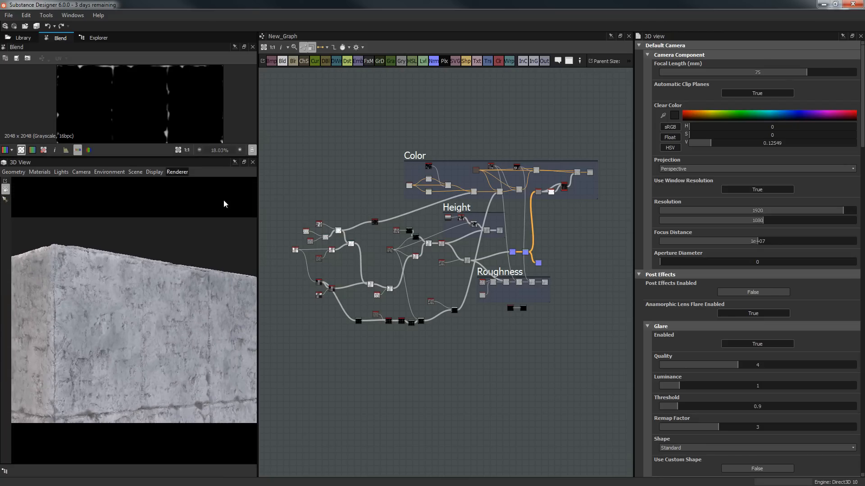
drag(258, 209, 316, 211)
drag(175, 326, 201, 317)
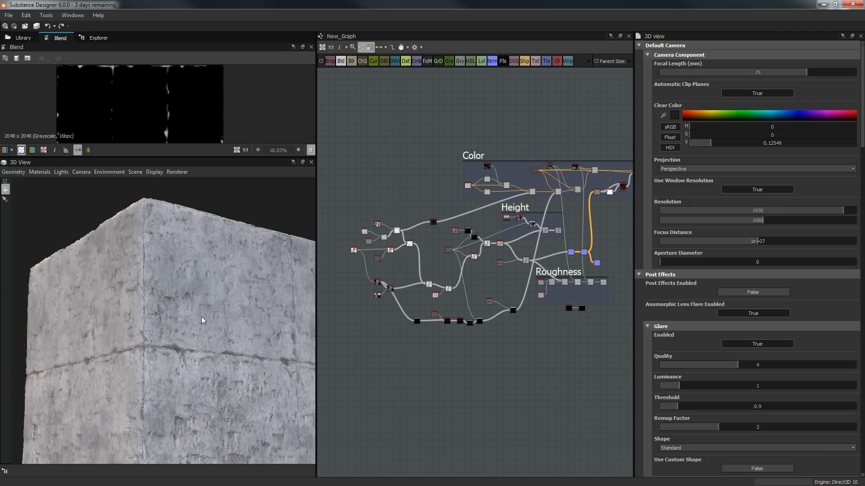
Step: Examine the base nodes of the concrete graph and how they feed into the Color, Height and Roughness groups
scroll(361, 267, up, 2)
scroll(370, 249, up, 1)
middle_drag(376, 240, 398, 230)
scroll(421, 256, up, 1)
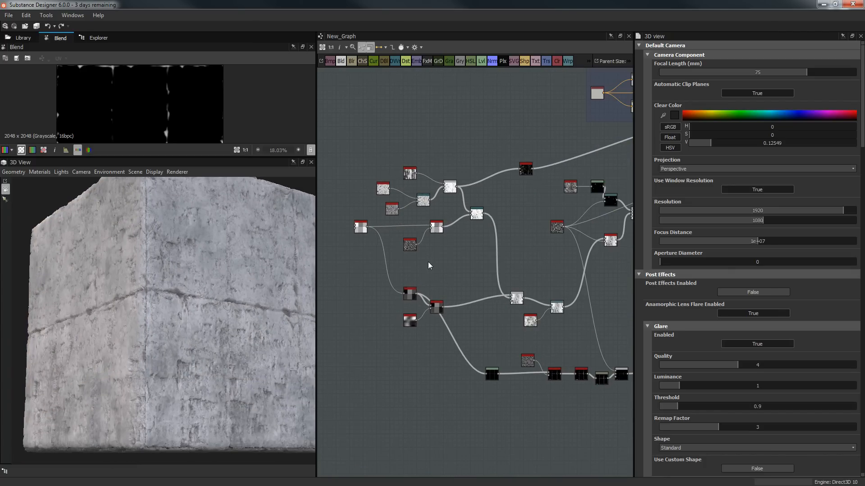
middle_drag(429, 260, 395, 221)
scroll(349, 265, down, 2)
drag(343, 159, 507, 351)
middle_drag(514, 371, 464, 390)
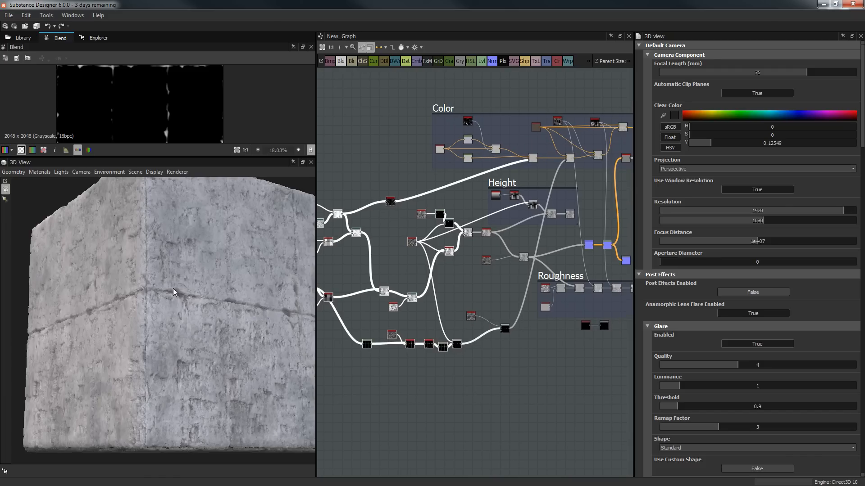
Step: Inspect the panel seams and surface damage on the concrete cube up close, and clear the node selection in the graph
drag(210, 333, 197, 342)
scroll(179, 315, up, 1)
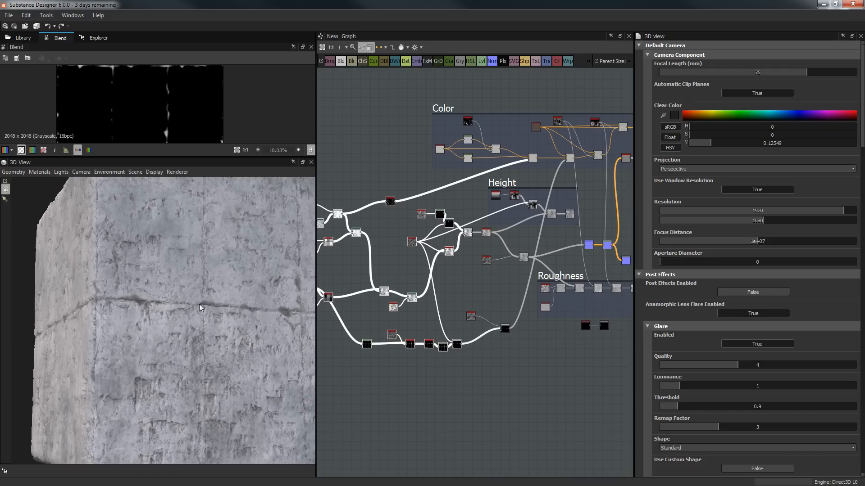
middle_drag(384, 245, 401, 243)
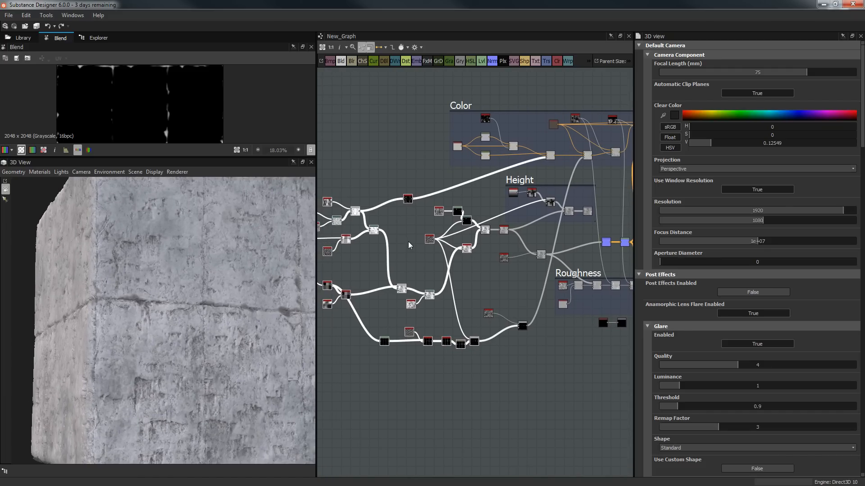
click(408, 242)
drag(199, 356, 183, 342)
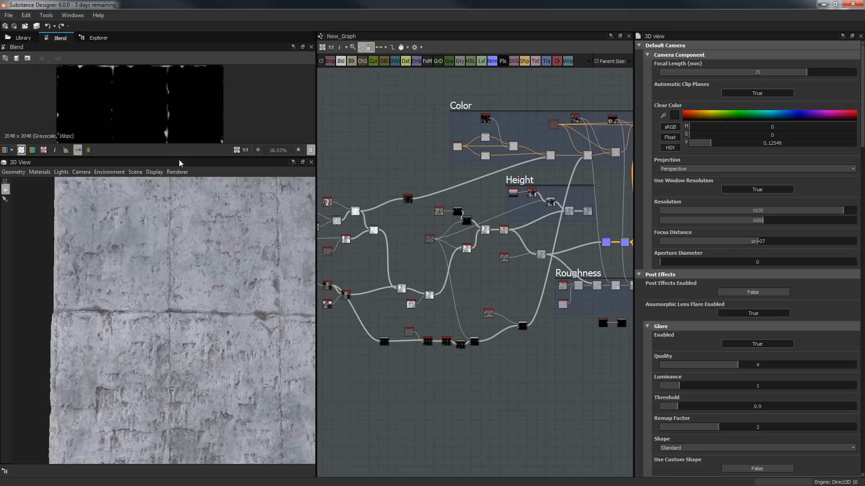
scroll(166, 331, up, 1)
middle_drag(166, 331, 122, 362)
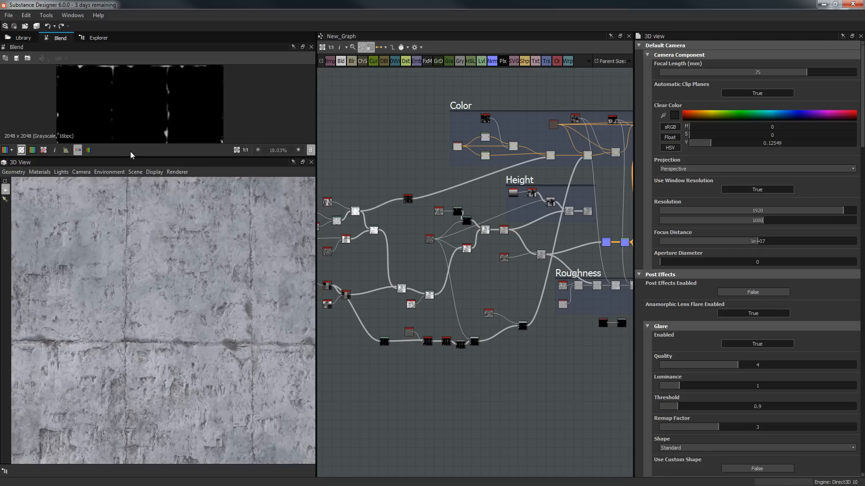
Step: Enlarge the 2D preview above the 3D view and inspect the concrete material from several distances and angles
drag(134, 159, 135, 287)
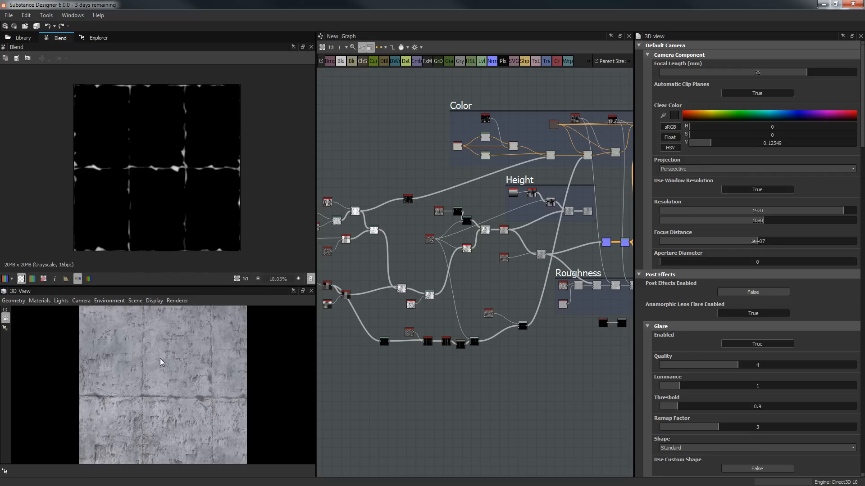
scroll(183, 355, down, 5)
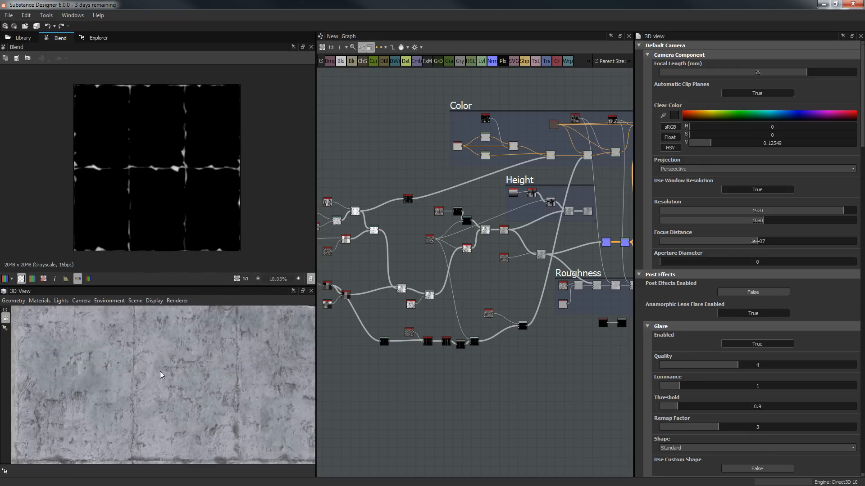
drag(162, 393, 173, 371)
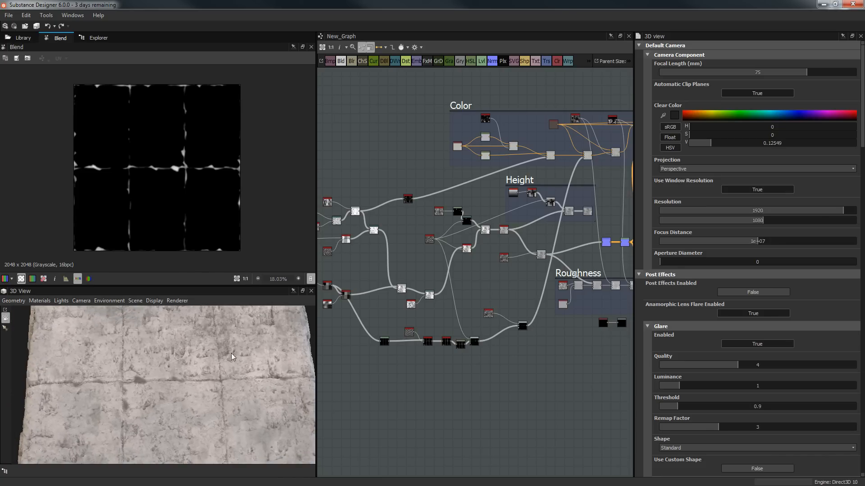
drag(164, 387, 210, 361)
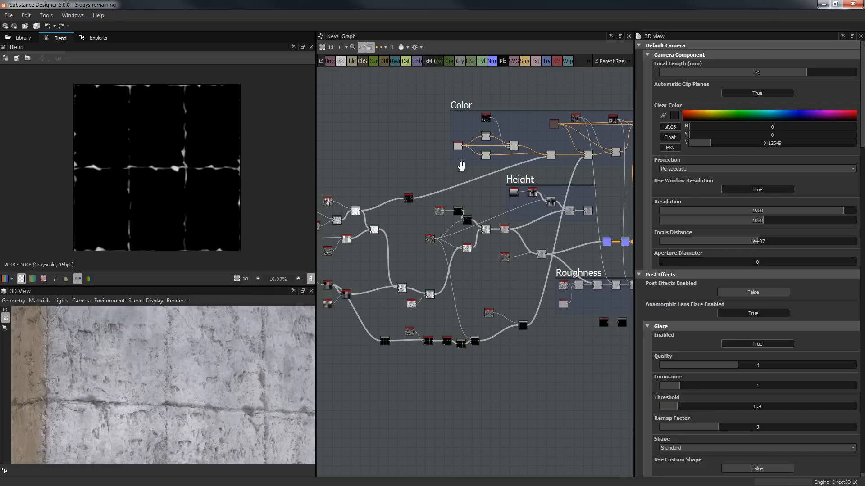
Step: Move the Tile Generator node at the start of the graph down and closer to the nodes it feeds
middle_drag(462, 167, 522, 159)
scroll(437, 145, up, 3)
middle_drag(454, 150, 520, 116)
scroll(412, 205, up, 3)
middle_drag(399, 245, 476, 196)
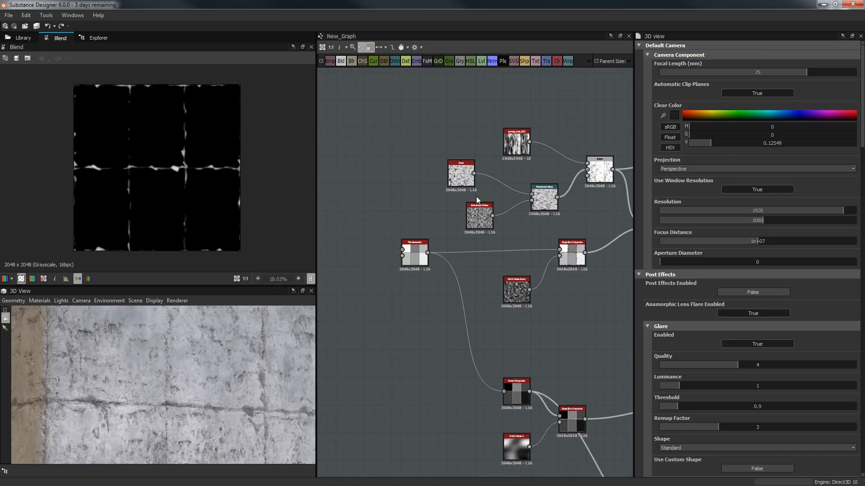
drag(414, 255, 431, 285)
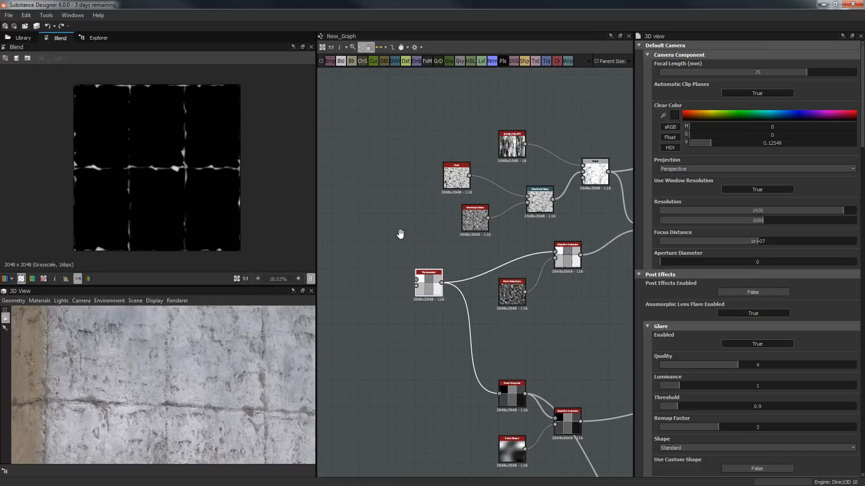
Step: Open the Fluid node to show its output and parameters
middle_drag(455, 181, 428, 193)
double_click(428, 194)
middle_drag(442, 251, 390, 271)
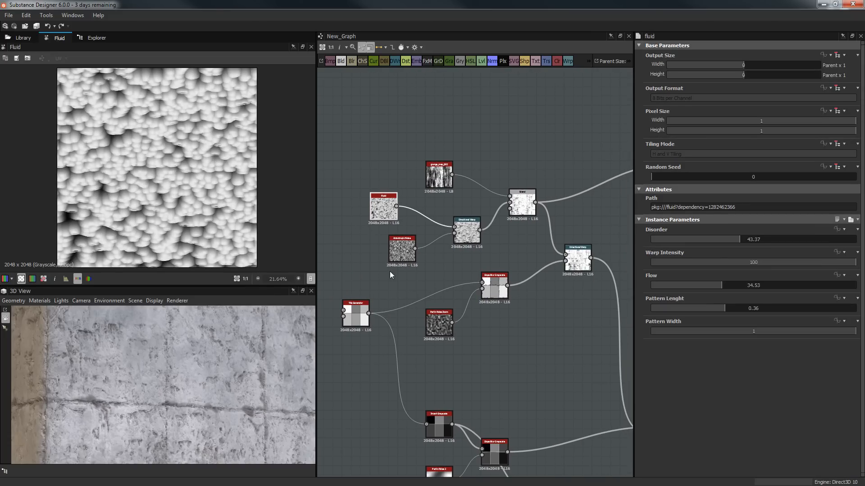
Step: Align the Anisotropic Noise node directly beneath Fluid and move the Directional Warp node closer to both, below grunge_map_002
drag(401, 254, 383, 262)
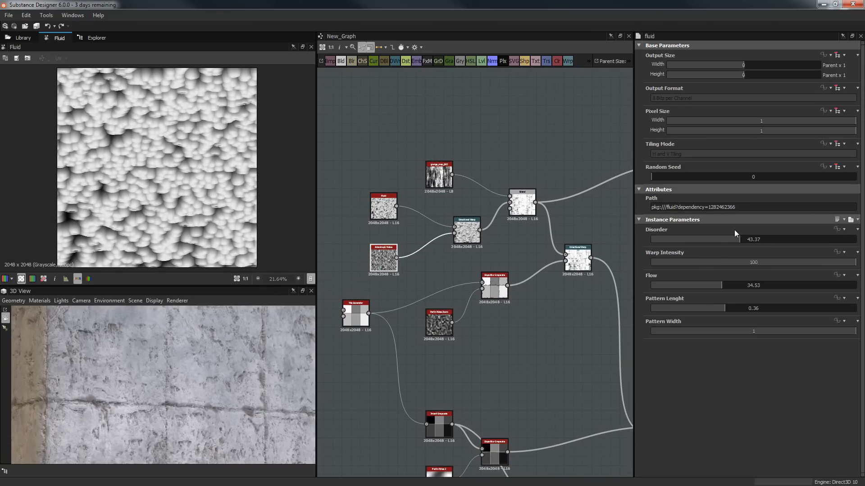
scroll(225, 188, up, 2)
scroll(451, 219, down, 1)
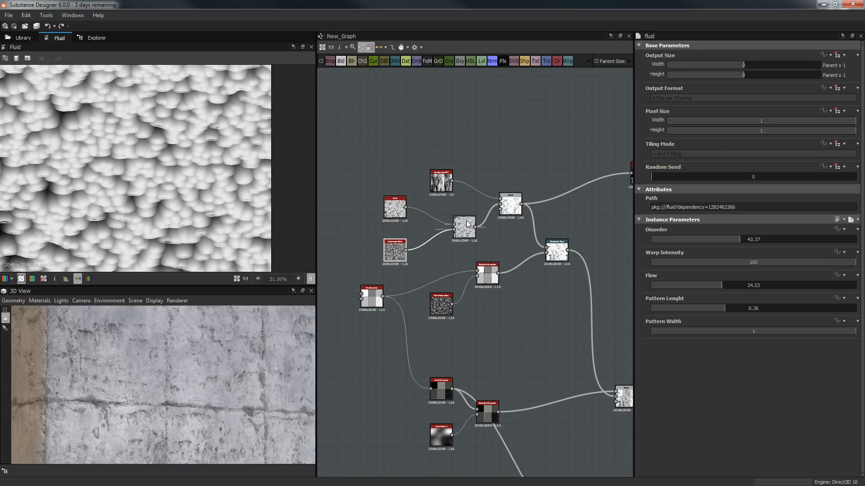
drag(467, 228, 444, 227)
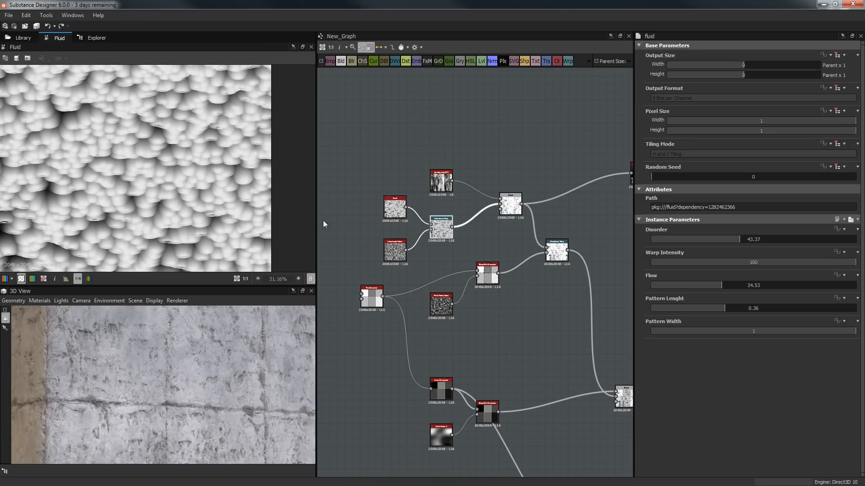
scroll(174, 197, down, 1)
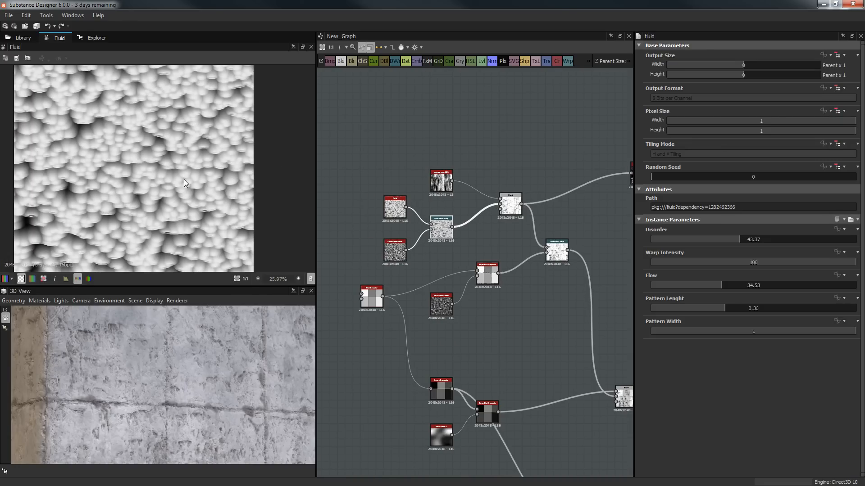
Step: Examine the outputs and parameters of the Anisotropic Noise, Fluid and Blend nodes in turn
double_click(396, 248)
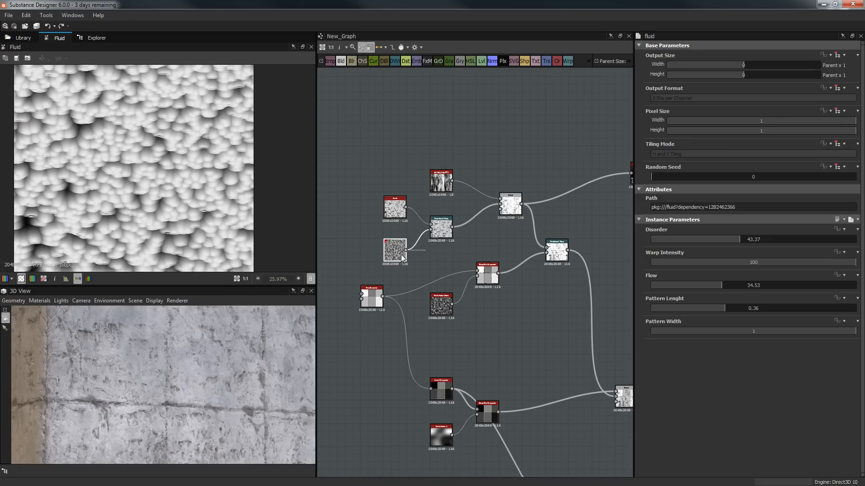
scroll(437, 210, up, 5)
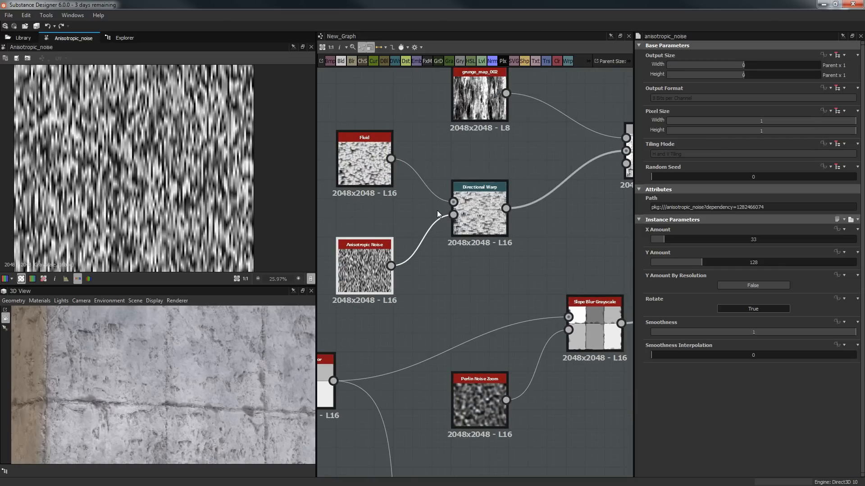
double_click(345, 274)
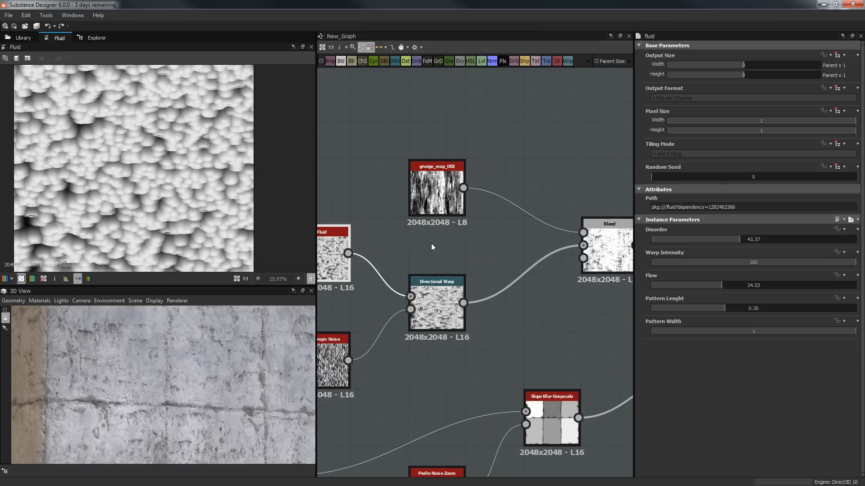
middle_drag(477, 238, 443, 245)
double_click(593, 253)
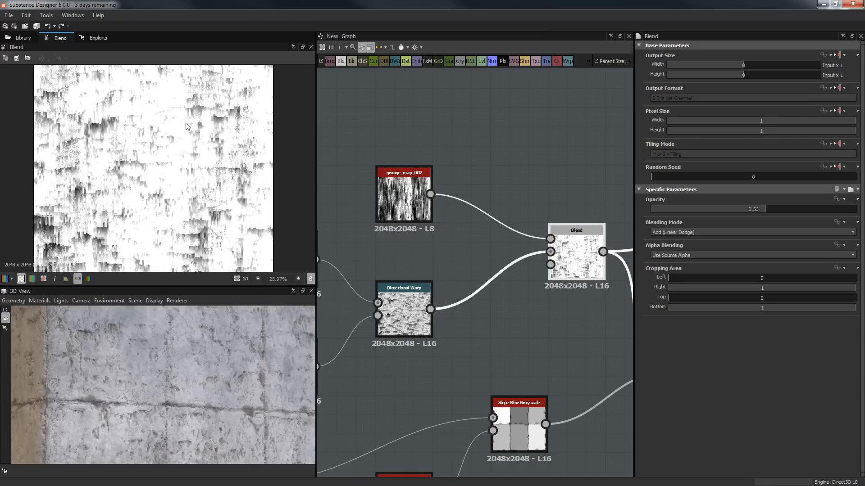
Step: Compare the Fluid node's pattern with the warped result of the Directional Warp node
middle_drag(467, 172, 504, 146)
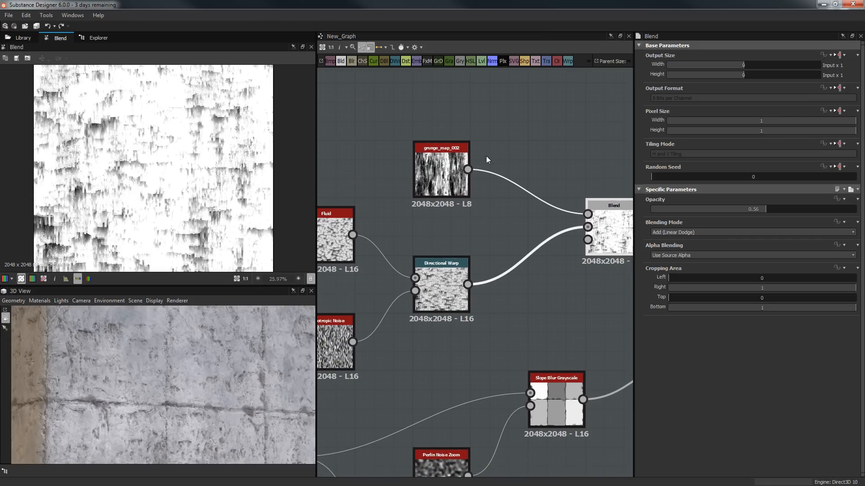
middle_drag(447, 204, 497, 148)
double_click(372, 180)
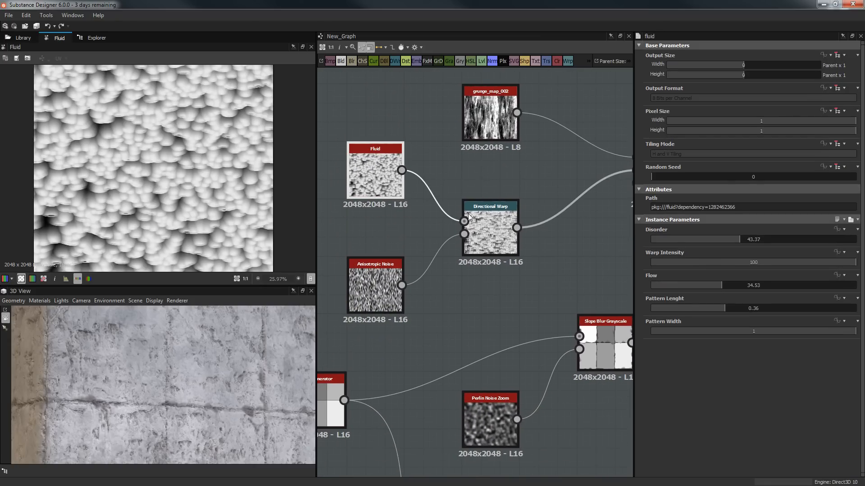
double_click(489, 231)
click(381, 182)
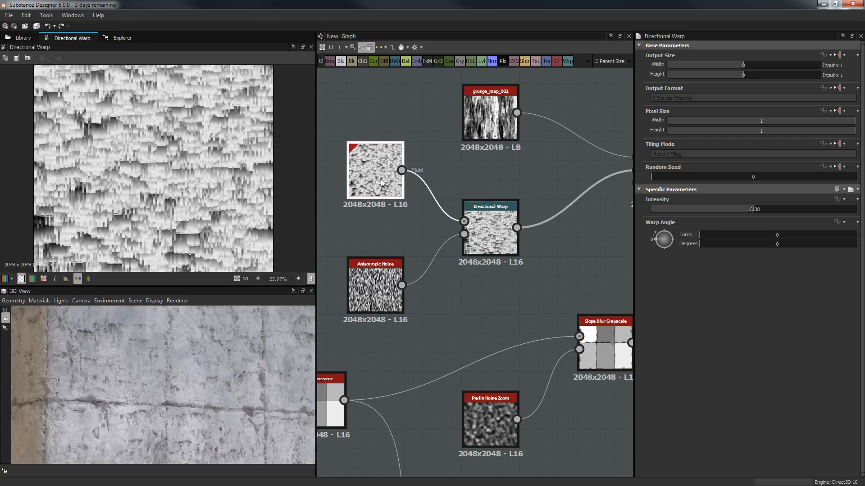
Step: Examine how Anisotropic Noise and Fluid feed Directional Warp, and how Blend combines the warped pattern with grunge_map_002
double_click(375, 287)
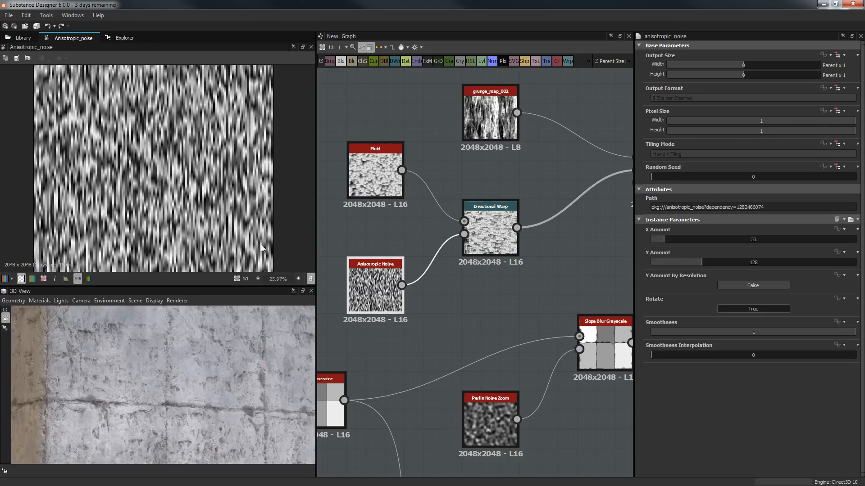
double_click(374, 167)
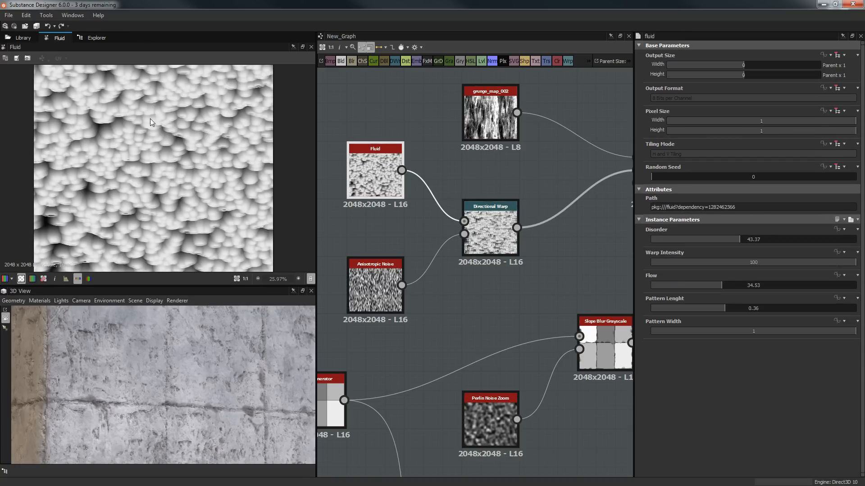
double_click(358, 293)
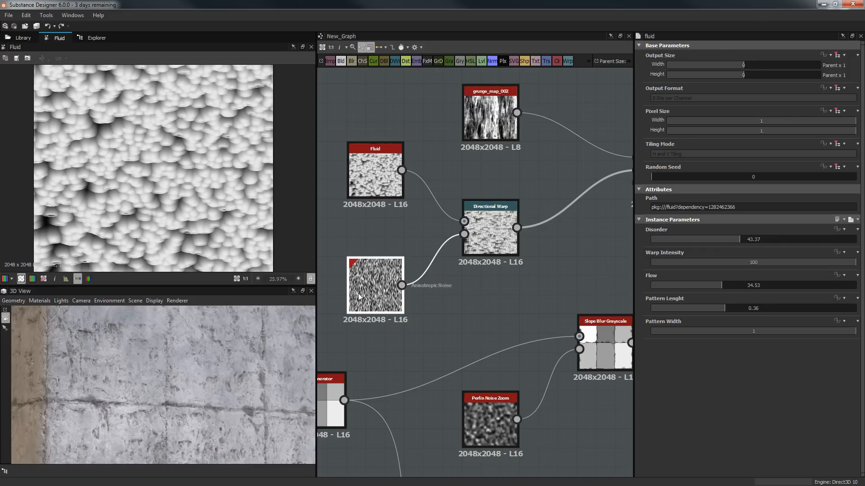
double_click(481, 238)
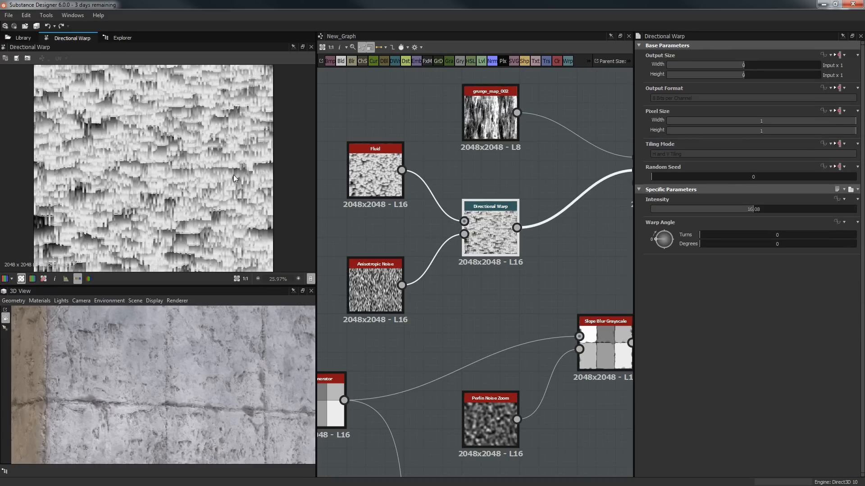
middle_drag(531, 228, 430, 250)
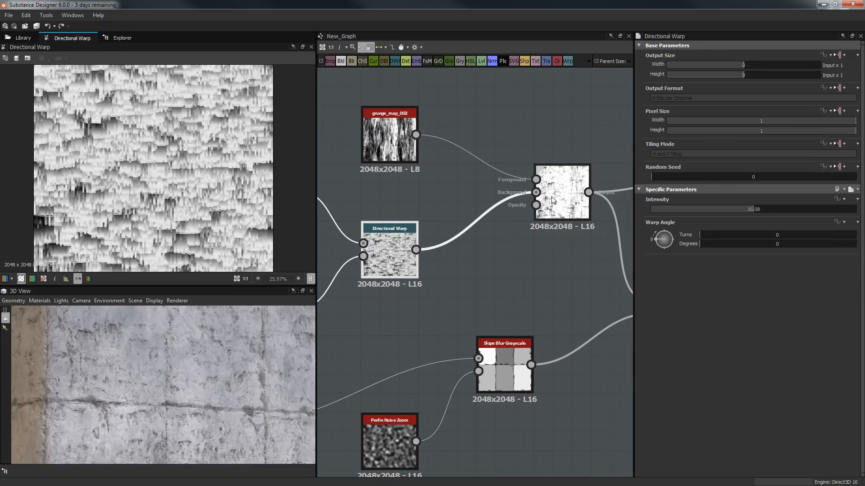
double_click(560, 198)
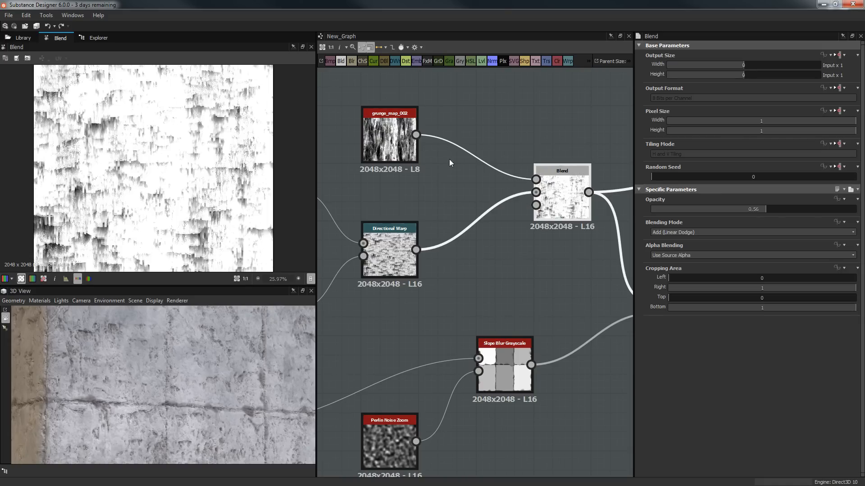
Step: Lower the Blend node's opacity to 0.05 and inspect the effect on the concrete surface in the 3D view
click(693, 210)
click(661, 210)
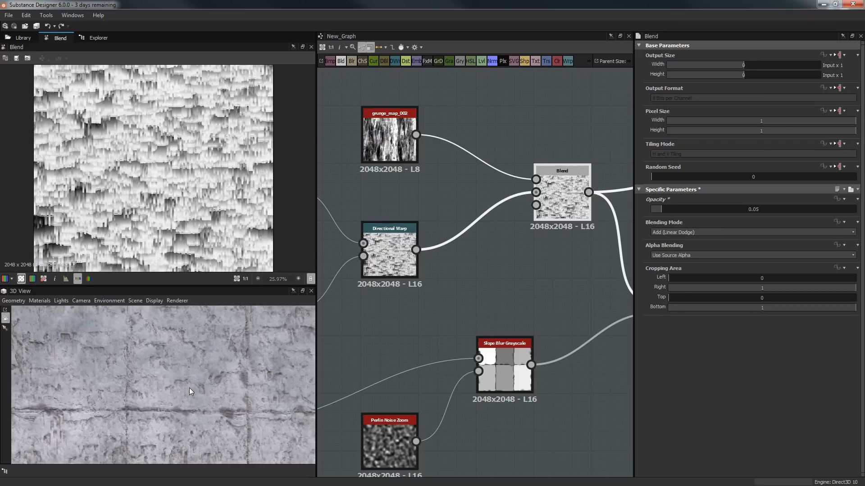
drag(189, 382, 201, 309)
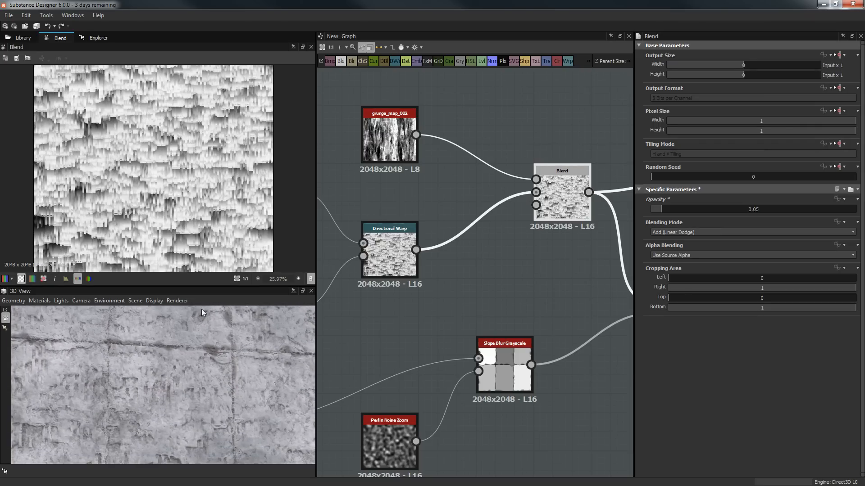
drag(663, 211, 661, 210)
Step: Try a Blend opacity of 0.97, reset it to the default of 1, and inspect the concrete wall in 3D
drag(694, 212, 850, 210)
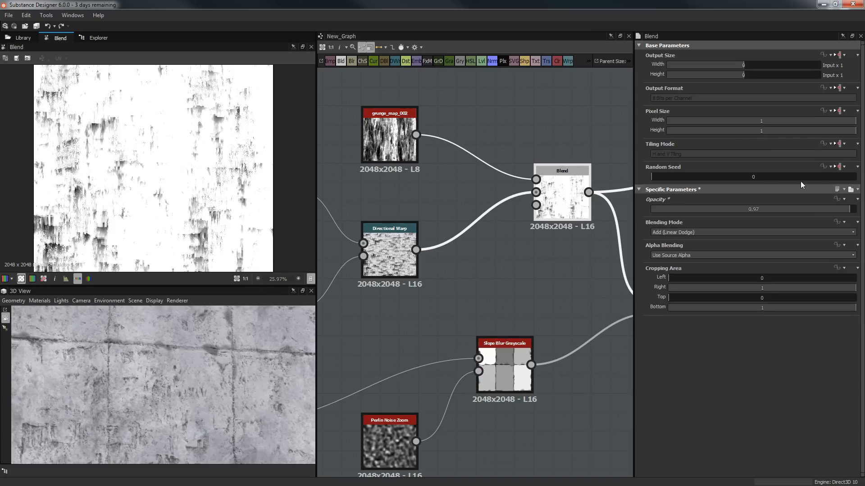
click(841, 202)
drag(213, 385, 223, 400)
mouse_move(127, 333)
mouse_down()
mouse_move(128, 371)
mouse_move(168, 378)
mouse_move(167, 366)
mouse_move(177, 383)
mouse_move(120, 337)
mouse_up()
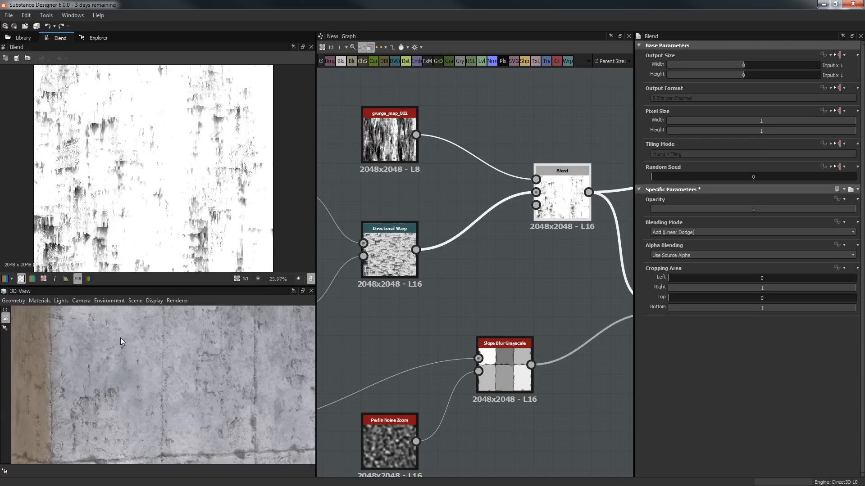
drag(173, 387, 206, 356)
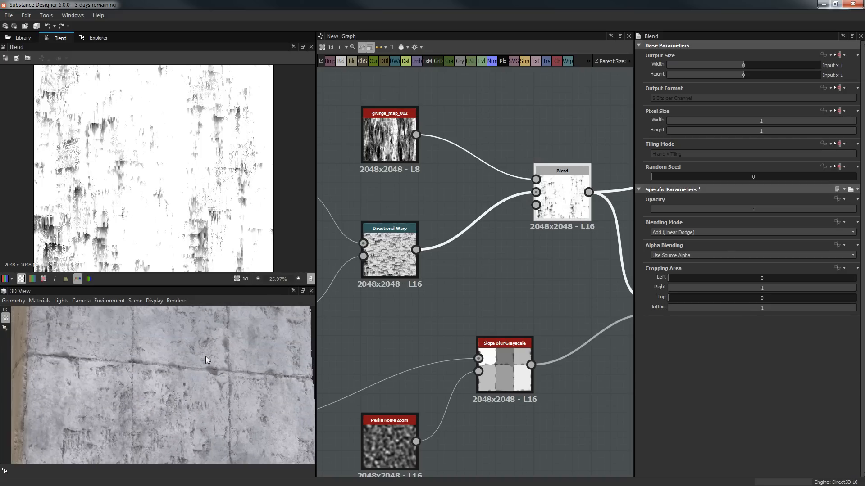
Step: Display the Tile Generator node's output and compare its tile layout with the panel seams on the 3D wall
scroll(487, 292, down, 3)
scroll(487, 293, up, 2)
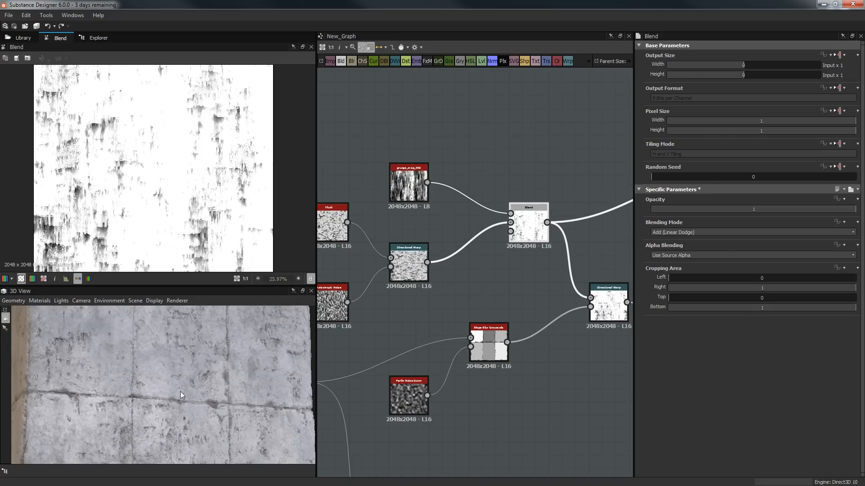
middle_drag(525, 355, 531, 326)
scroll(503, 331, down, 1)
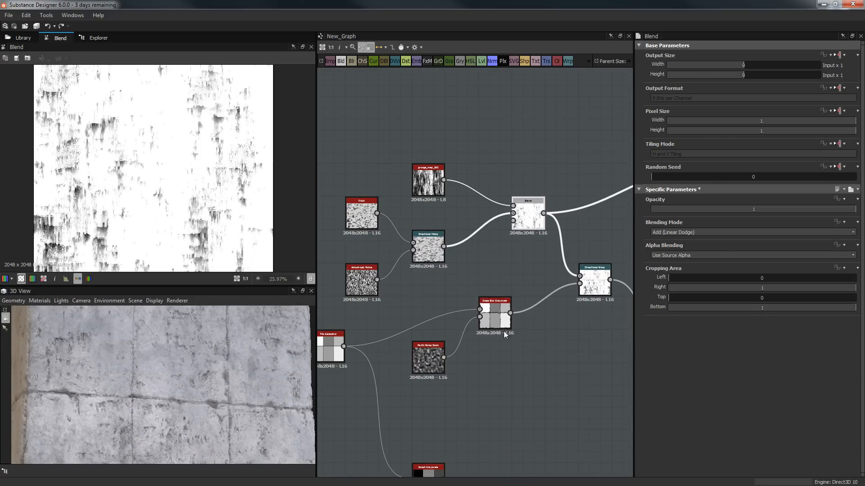
middle_drag(436, 331, 469, 291)
double_click(370, 306)
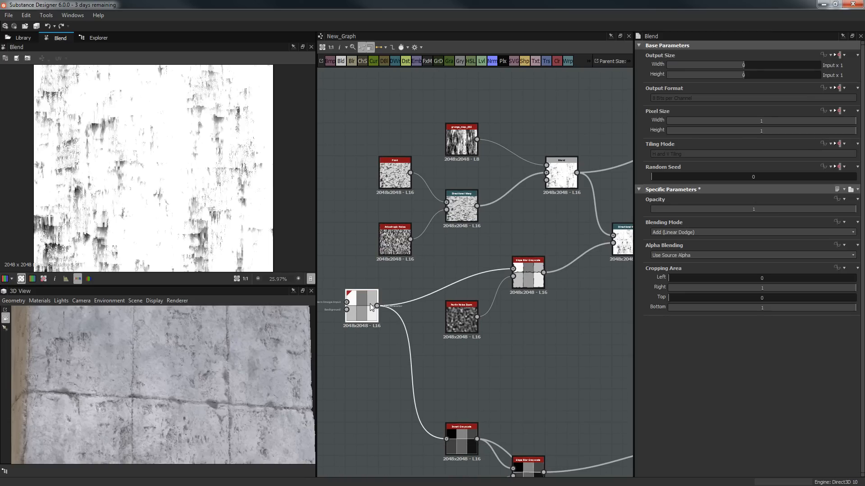
scroll(185, 147, up, 1)
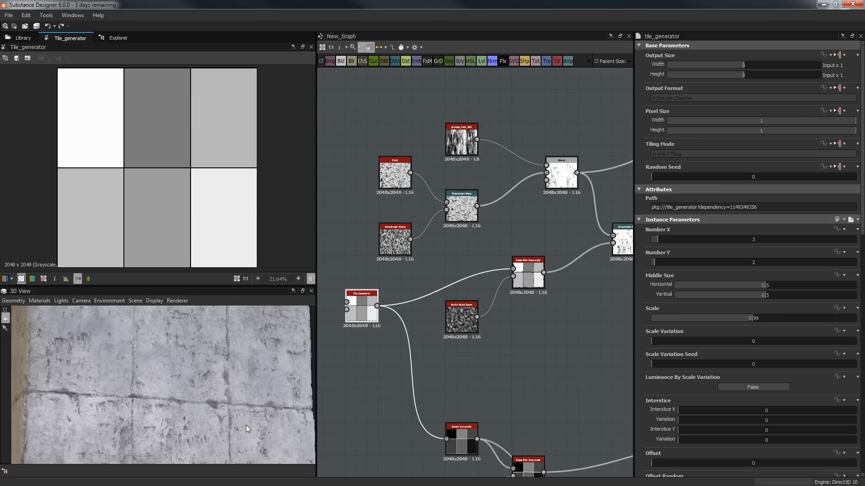
drag(246, 425, 148, 397)
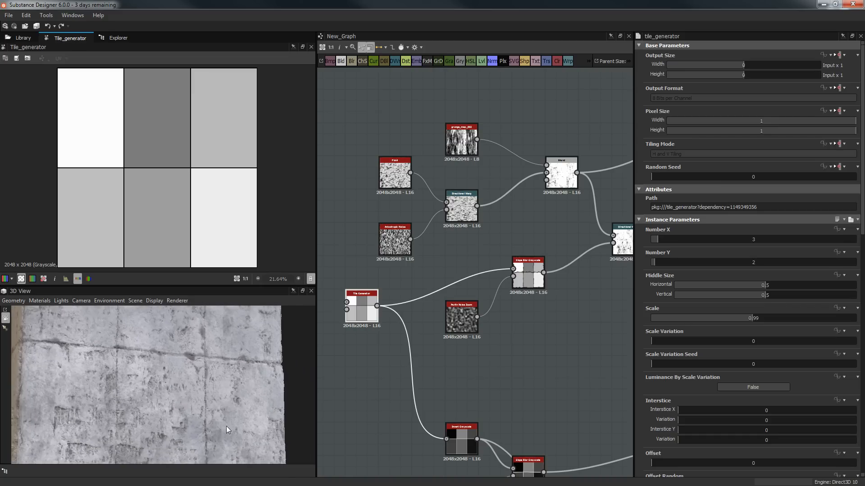
drag(226, 427, 222, 420)
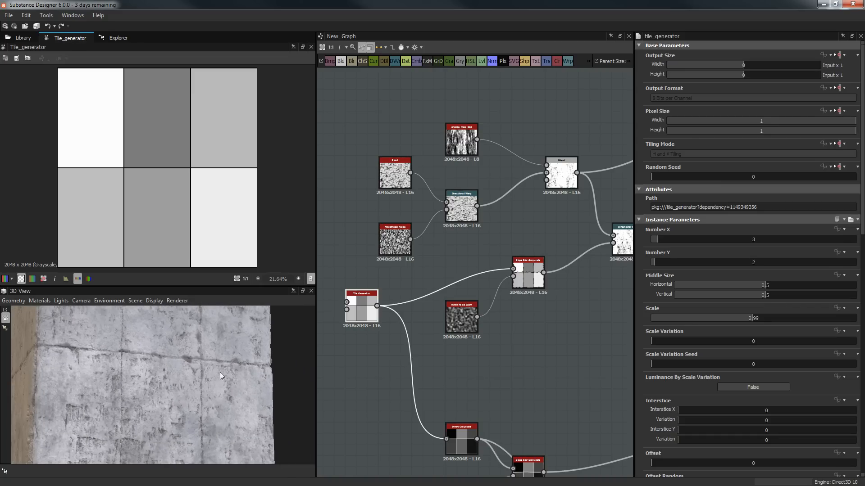
drag(231, 374, 219, 376)
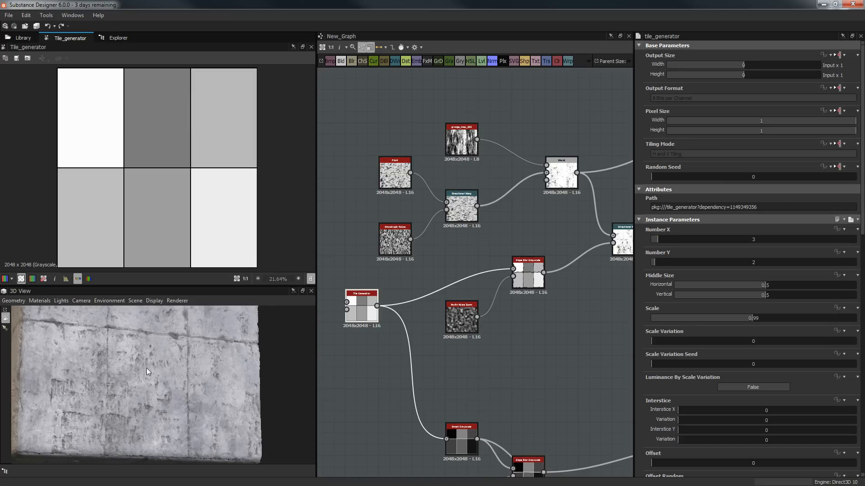
drag(223, 337, 65, 345)
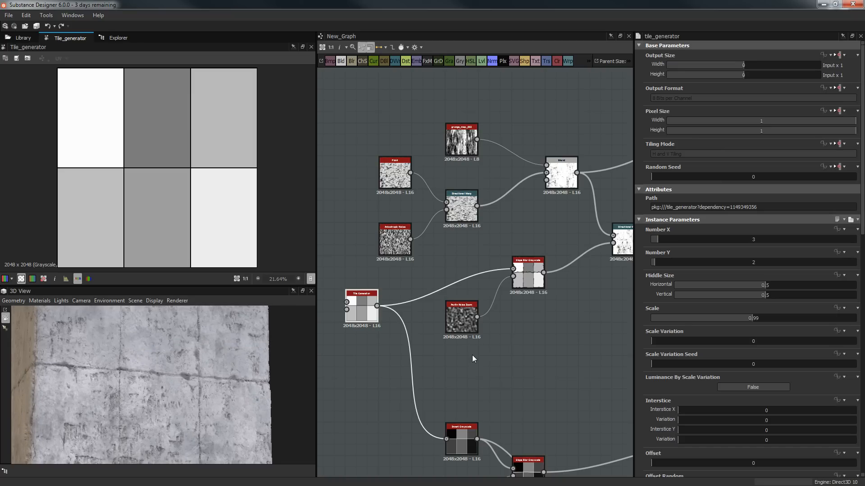
Step: Examine the Tile Generator's instance parameters, from the tile counts and scale down to luminance variation, pattern type and rotation
scroll(501, 316, up, 1)
middle_drag(501, 316, 539, 297)
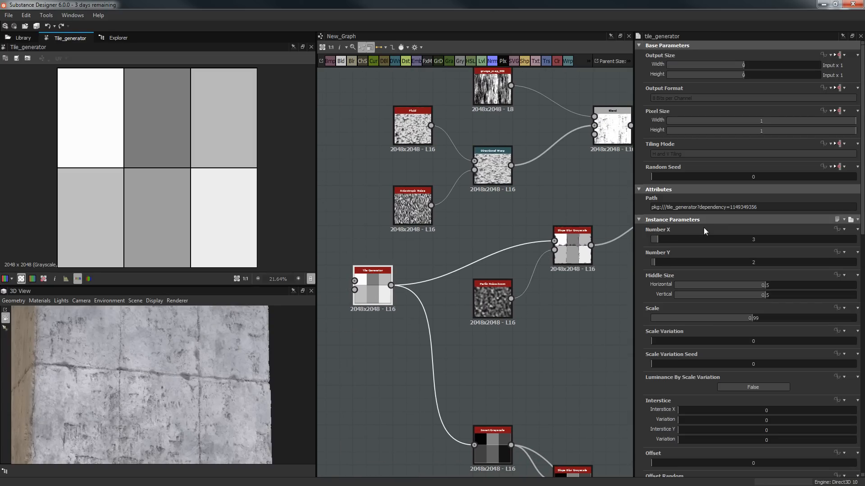
scroll(647, 288, down, 3)
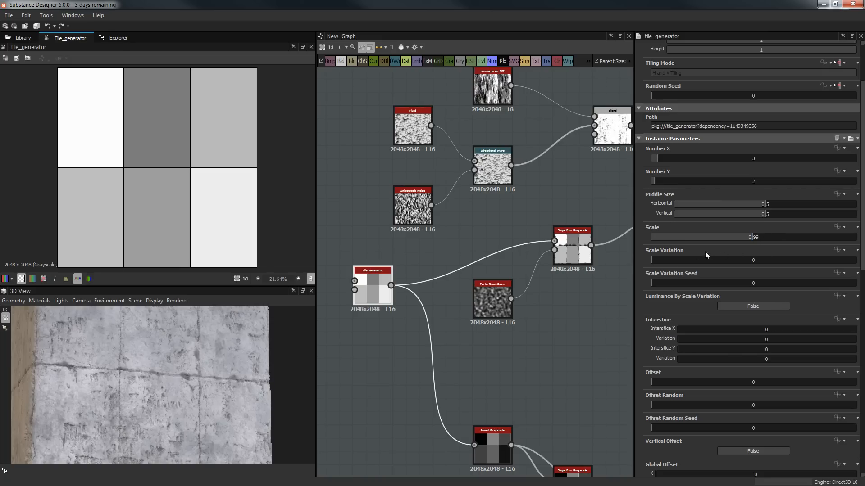
scroll(655, 353, down, 7)
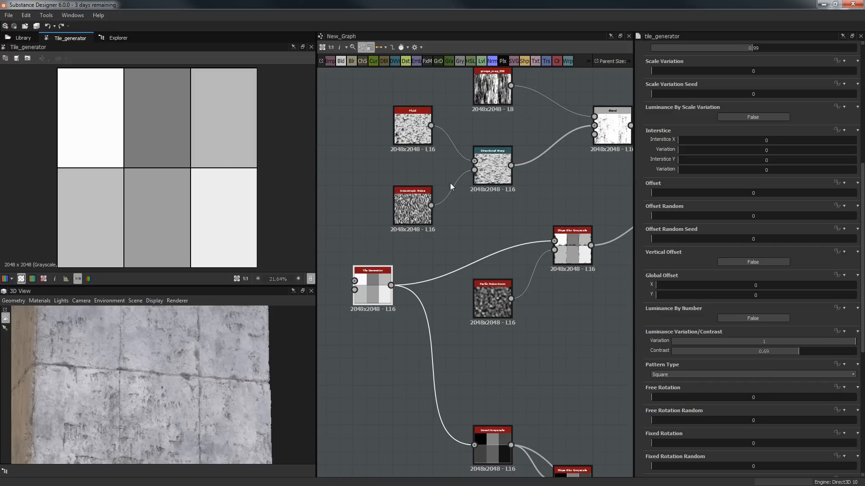
Step: Examine Slope Blur Grayscale and Perlin Noise Zoom, moving Perlin Noise Zoom up level with the Tile Generator node
click(569, 238)
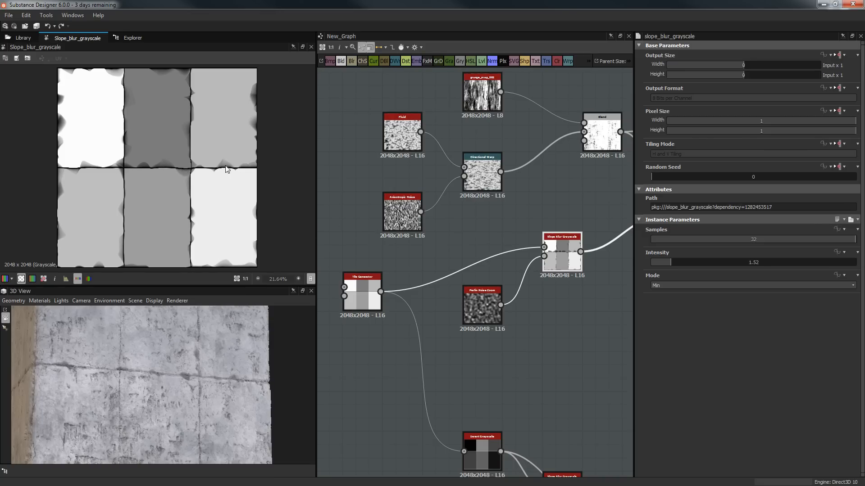
drag(481, 297, 488, 288)
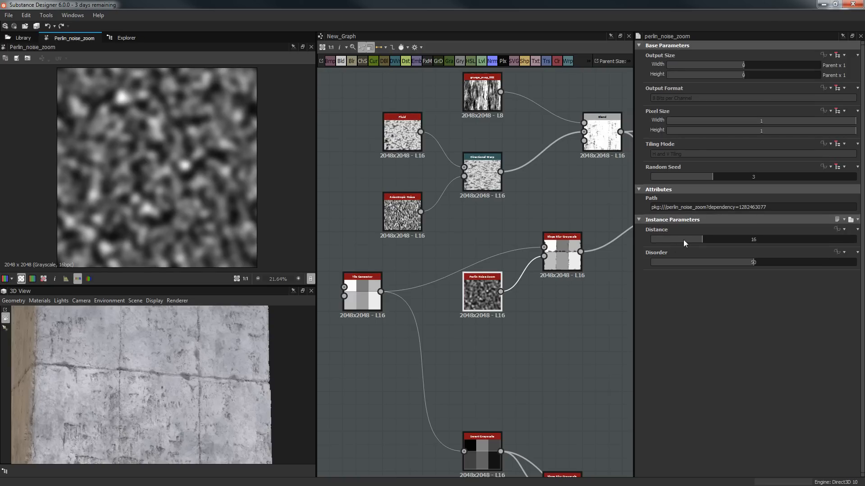
middle_drag(515, 310, 481, 329)
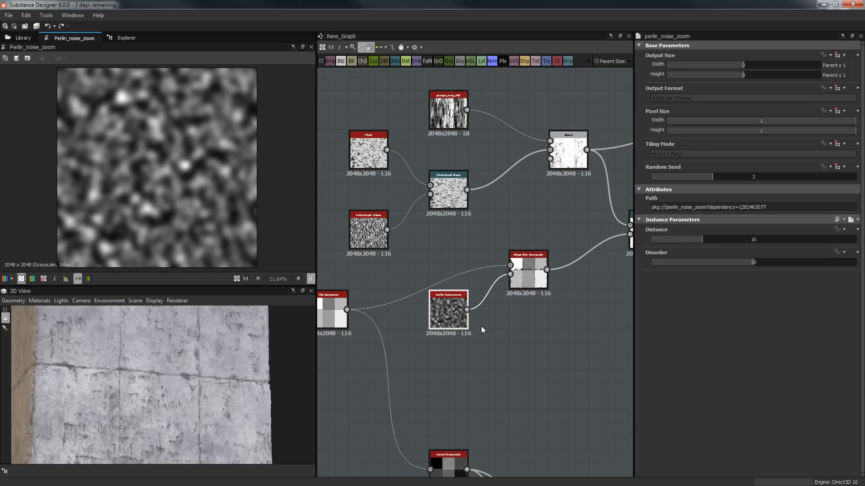
double_click(525, 269)
Step: Display the Directional Warp node fed by Blend and Slope Blur Grayscale, and examine its warped pattern along the tile seams
middle_drag(630, 251, 533, 267)
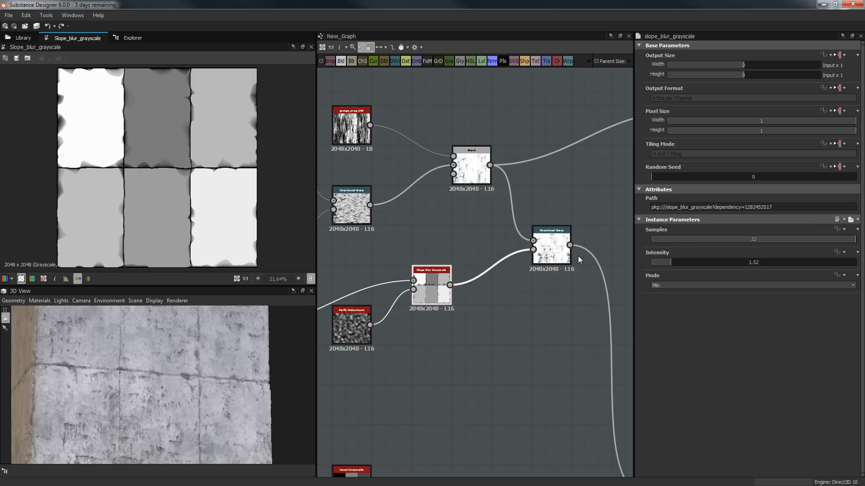
double_click(540, 252)
scroll(168, 196, up, 2)
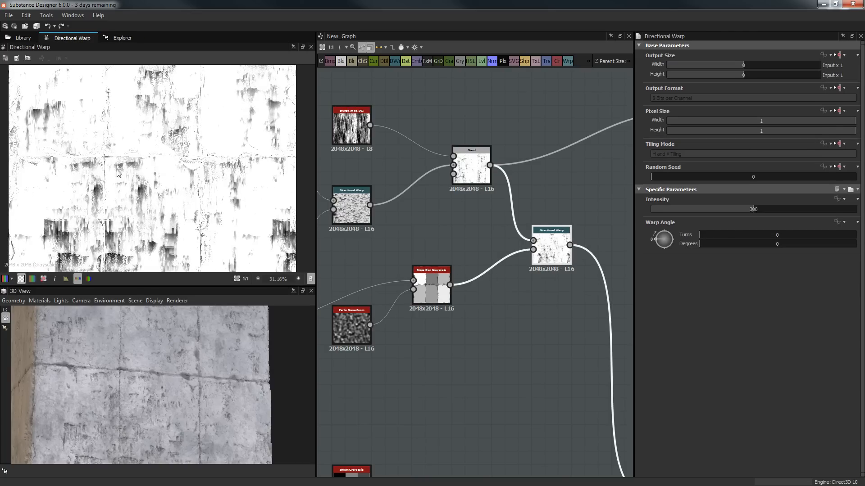
middle_drag(468, 236, 544, 201)
middle_drag(351, 281, 218, 309)
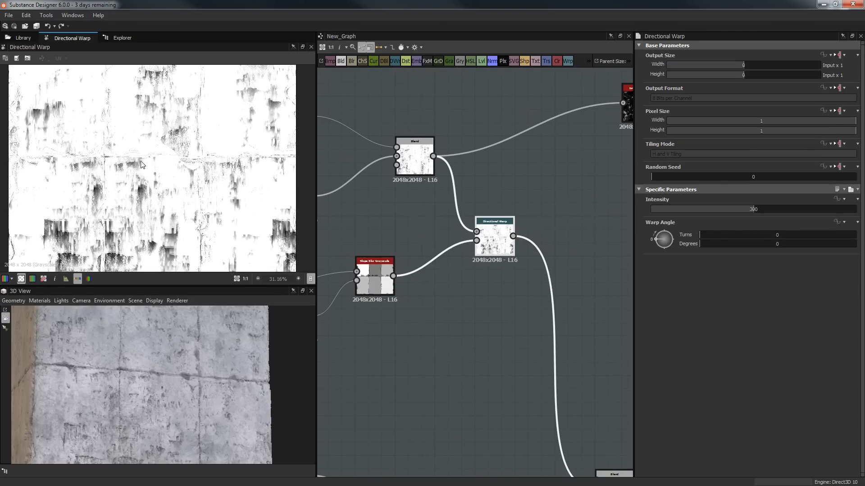
middle_drag(231, 147, 229, 165)
scroll(223, 187, up, 1)
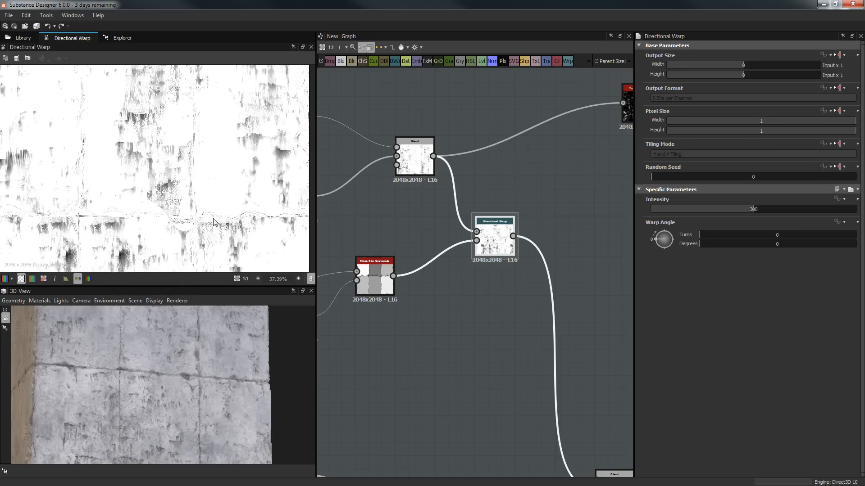
scroll(164, 192, down, 2)
middle_drag(165, 192, 165, 172)
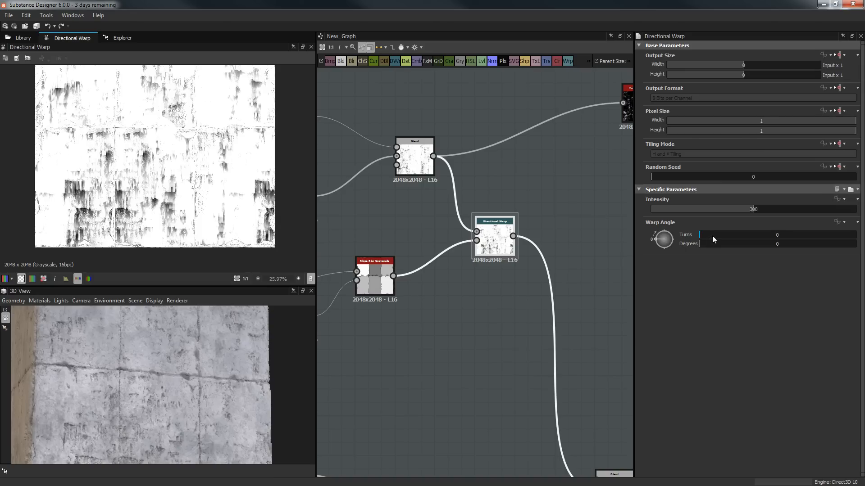
Step: Set the Directional Warp node's intensity to 100 and inspect the concrete surface in the 3D view
drag(742, 212, 733, 212)
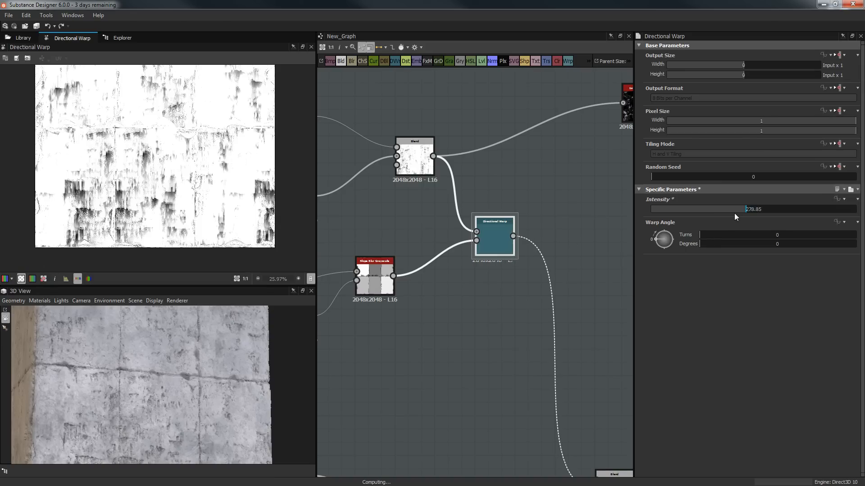
double_click(754, 212)
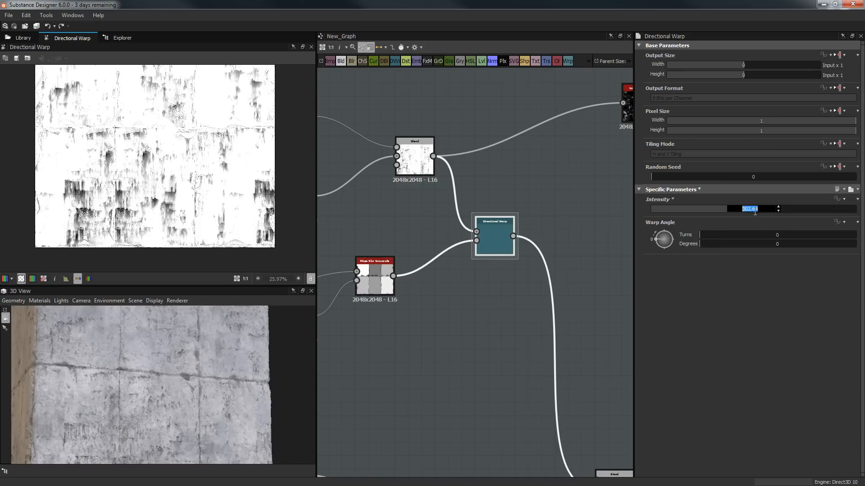
text(100)
key(Return)
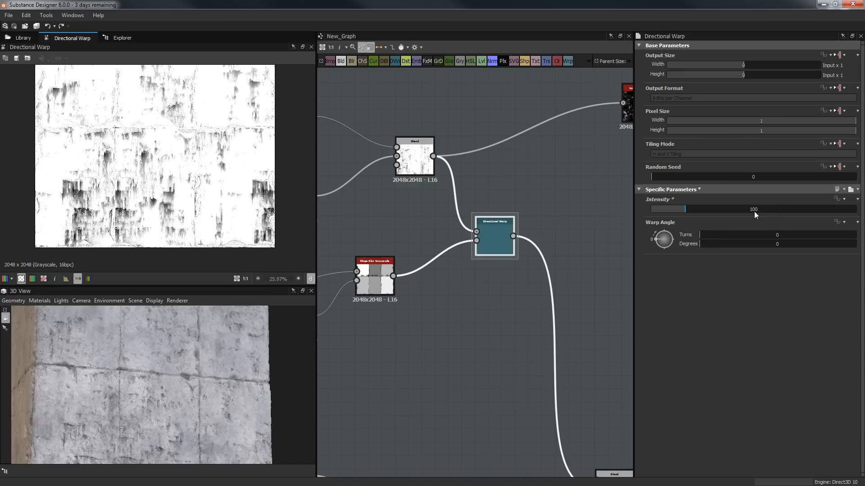
scroll(175, 209, down, 1)
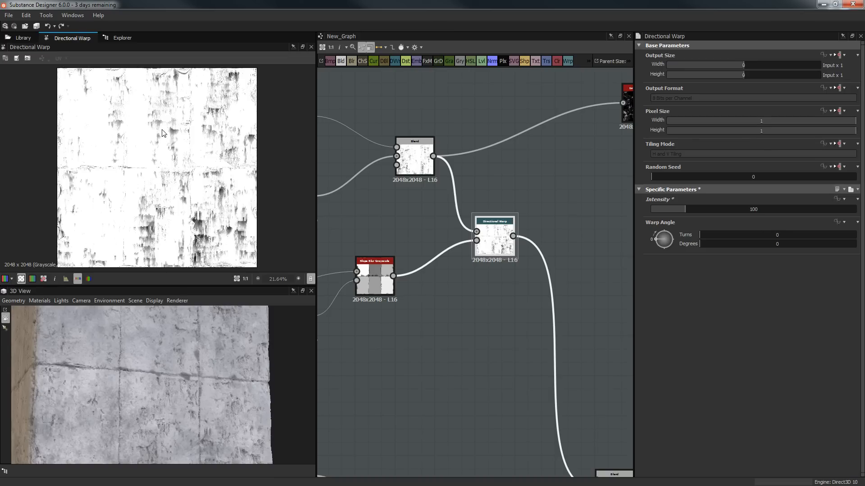
drag(173, 329, 74, 378)
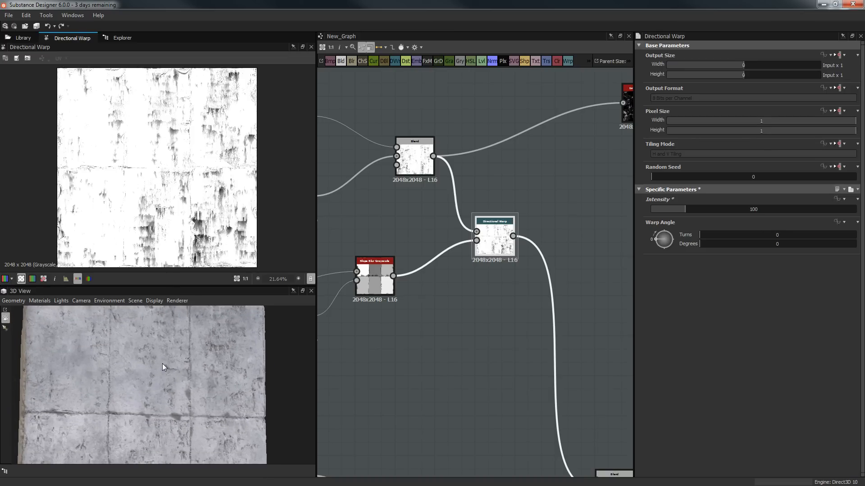
mouse_move(153, 399)
mouse_down()
mouse_move(151, 372)
mouse_move(150, 395)
mouse_up()
Step: Follow the Tile Generator's second branch to the Invert Grayscale node and examine its output and settings
middle_drag(508, 372, 505, 316)
scroll(506, 316, down, 1)
middle_drag(532, 281, 570, 261)
scroll(477, 276, down, 1)
scroll(477, 277, down, 1)
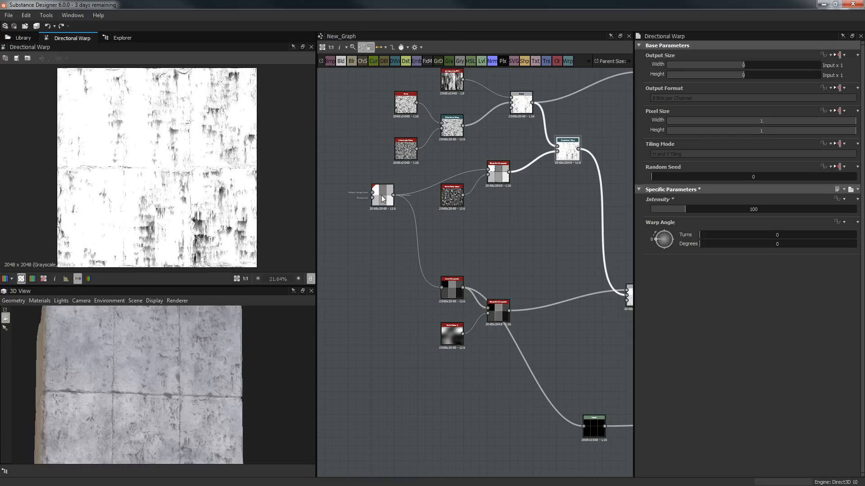
middle_drag(425, 246, 296, 270)
middle_drag(468, 264, 526, 185)
scroll(370, 244, up, 1)
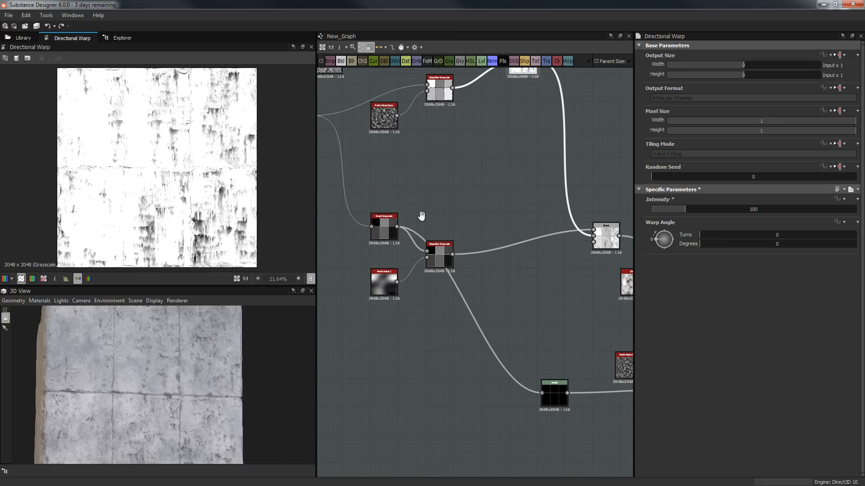
middle_drag(421, 216, 469, 213)
click(422, 224)
scroll(390, 164, up, 1)
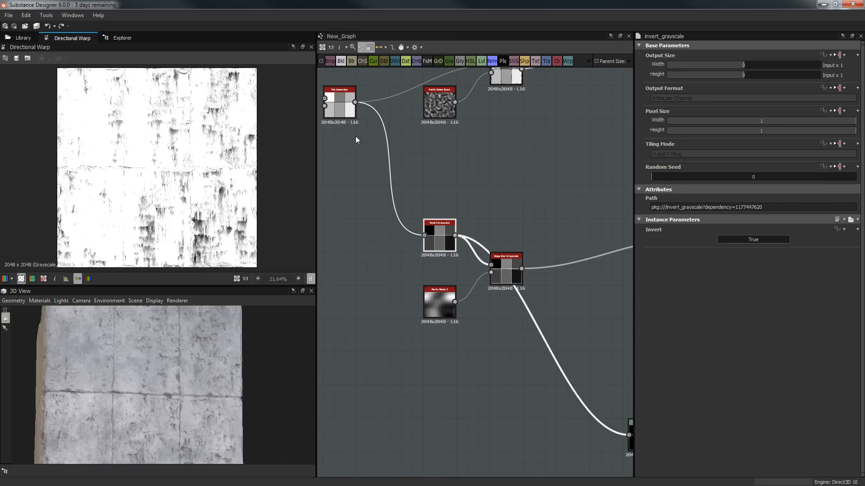
double_click(445, 238)
middle_drag(406, 136, 430, 153)
scroll(512, 212, up, 2)
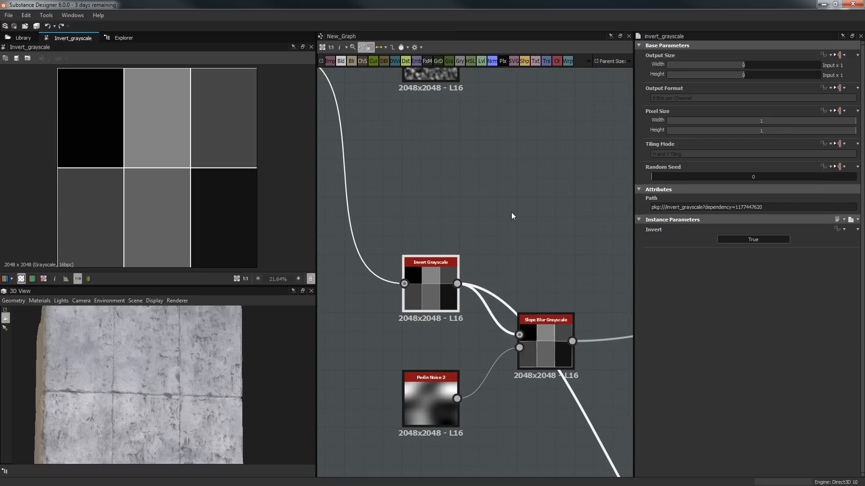
Step: Move Perlin Noise 2 above Invert Grayscale and their Slope Blur Grayscale up and outward, and display both Perlin Noise 2 and the blur
middle_drag(545, 289, 514, 260)
drag(513, 297, 571, 202)
drag(401, 365, 401, 135)
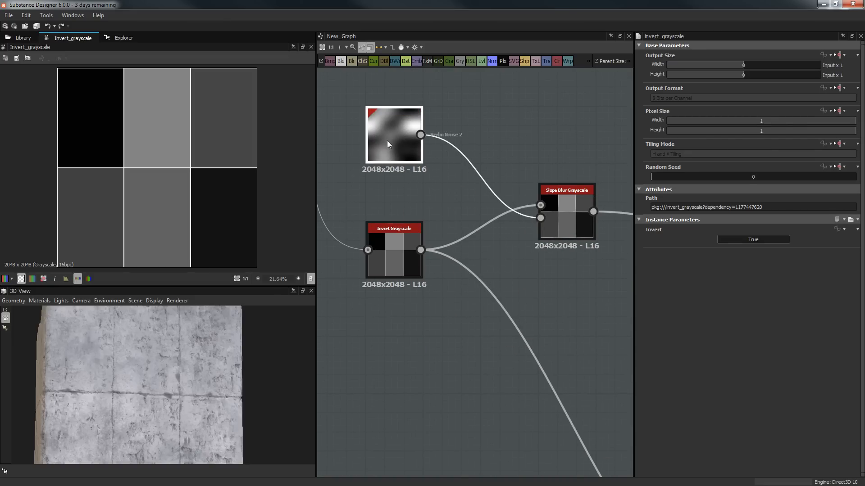
double_click(388, 140)
double_click(559, 197)
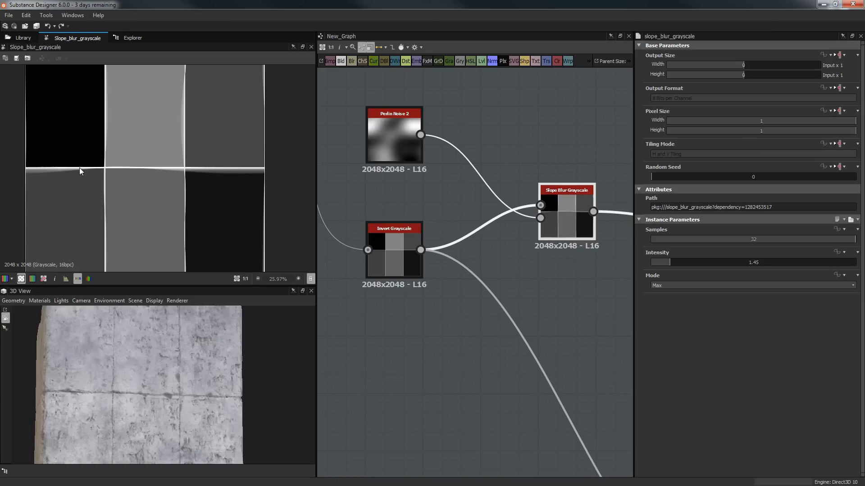
Step: Examine the Slope Blur Grayscale output up close along the tile seams and as a whole
scroll(242, 174, up, 1)
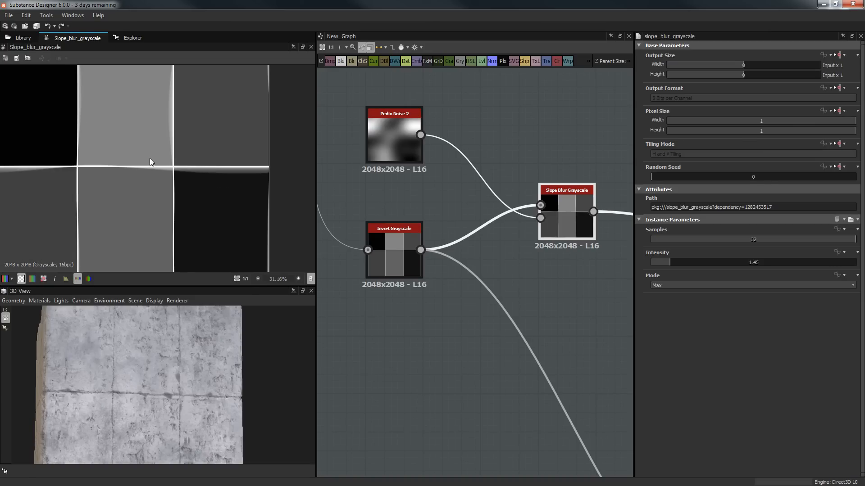
middle_drag(163, 134, 174, 209)
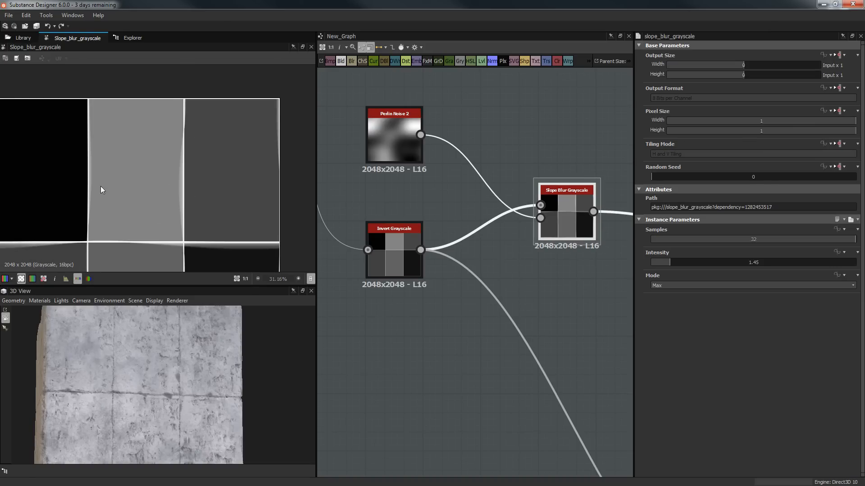
scroll(197, 212, down, 2)
scroll(531, 305, down, 2)
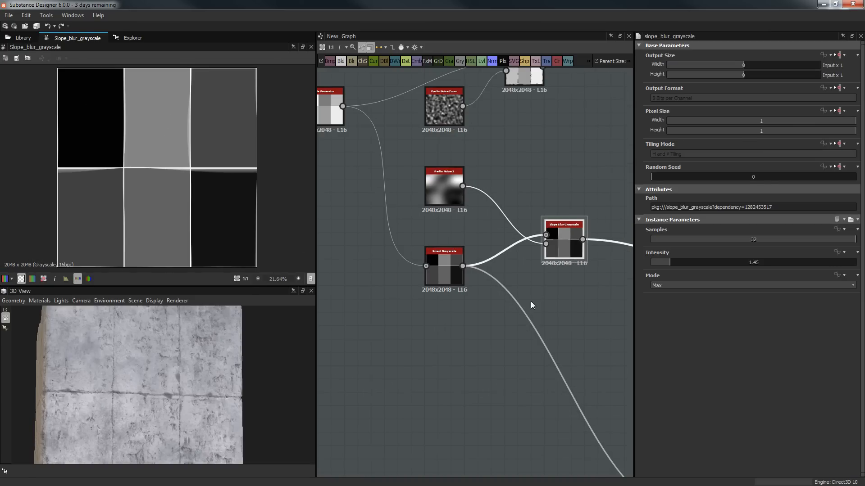
Step: Follow the Slope Blur Grayscale output to the Blend node and examine the combined streaks and tile shades
middle_drag(566, 286, 434, 283)
scroll(518, 288, down, 1)
middle_drag(513, 292, 403, 294)
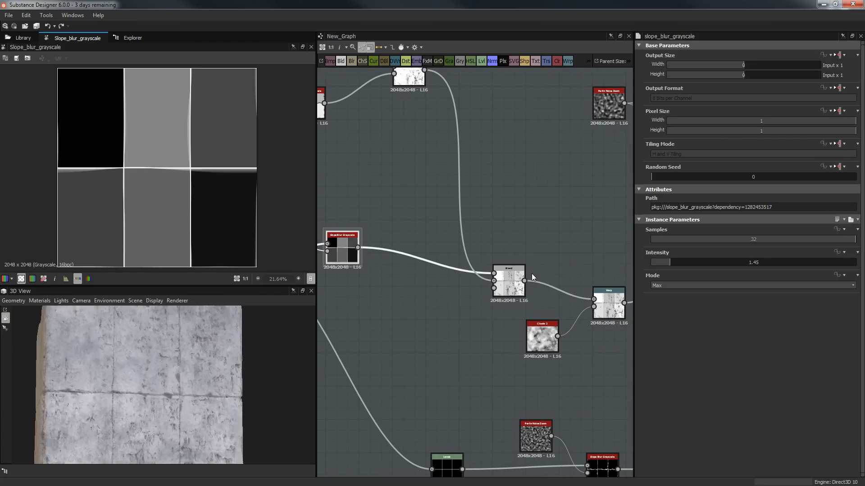
double_click(517, 277)
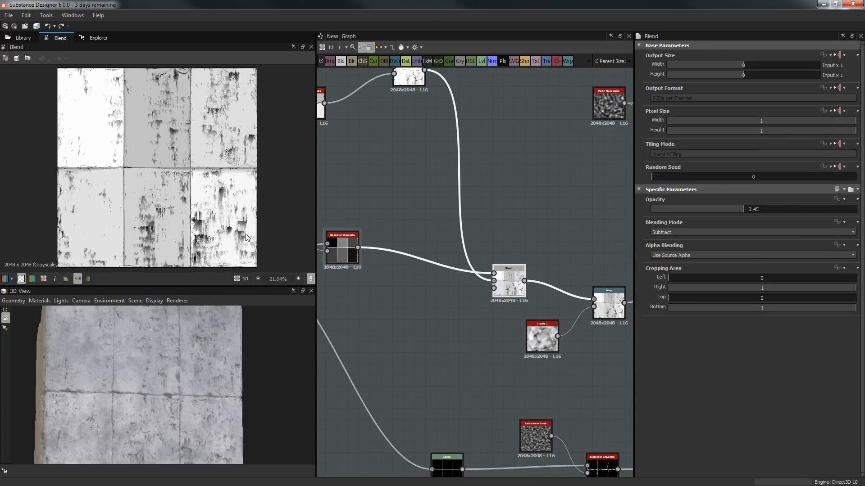
Step: Follow Invert Grayscale's lower branch to the Levels node and examine its isolated seam lines
middle_drag(446, 206, 463, 140)
scroll(514, 218, down, 1)
middle_drag(441, 262, 496, 260)
double_click(523, 365)
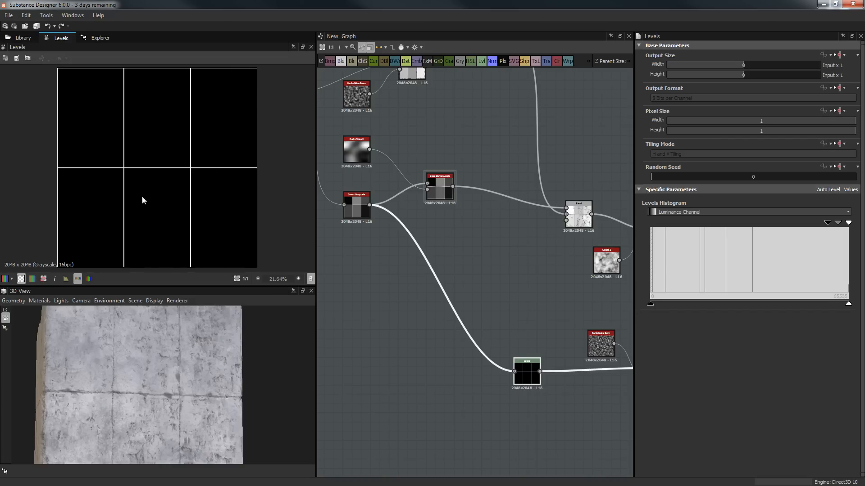
middle_drag(583, 282, 444, 290)
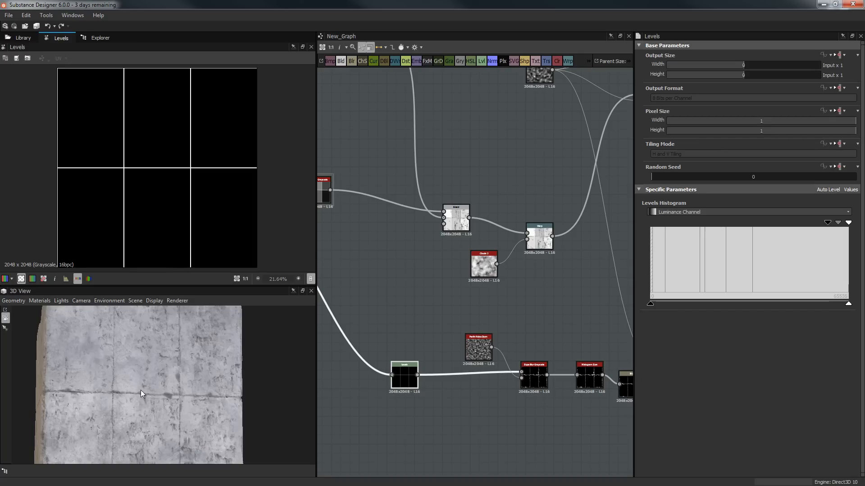
Step: Display the Blend node again and the Warp node it feeds, and examine how the Clouds input distorts the seams
middle_drag(396, 280, 404, 263)
double_click(464, 203)
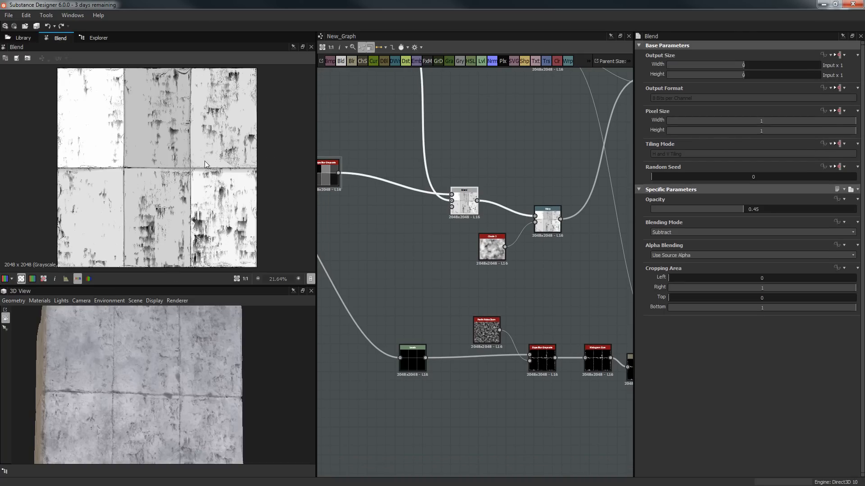
middle_drag(491, 216, 474, 225)
double_click(531, 234)
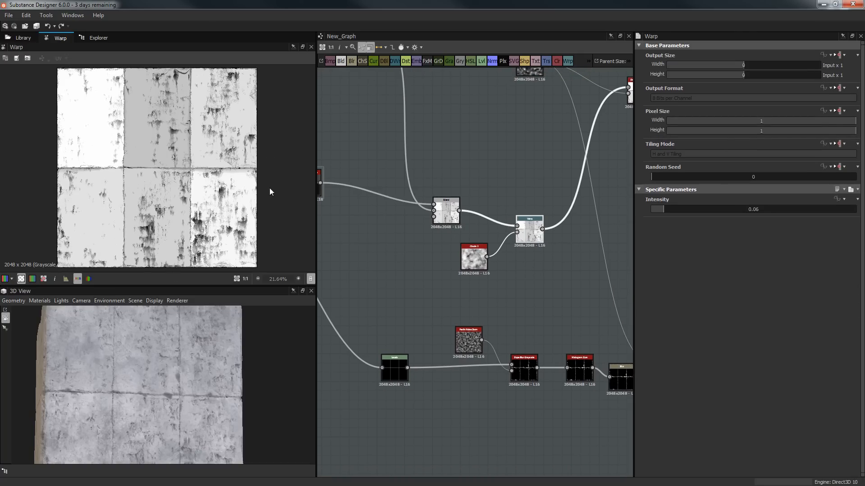
scroll(163, 156, up, 2)
scroll(163, 155, up, 4)
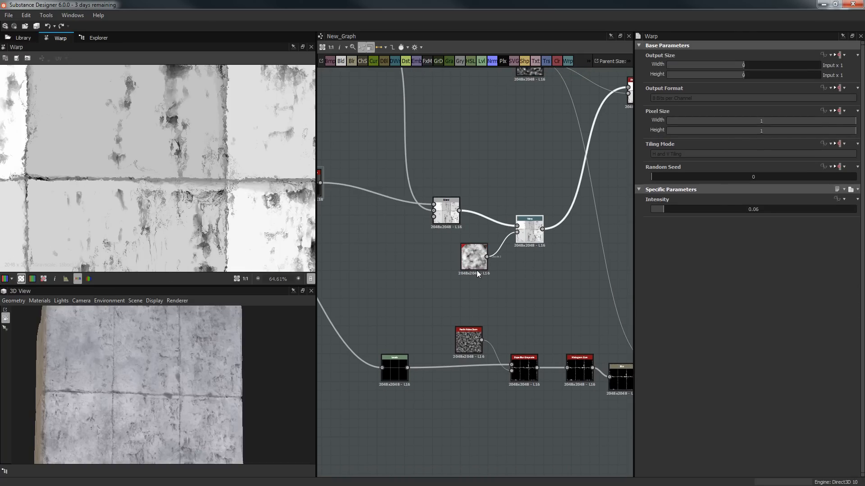
scroll(521, 239, up, 2)
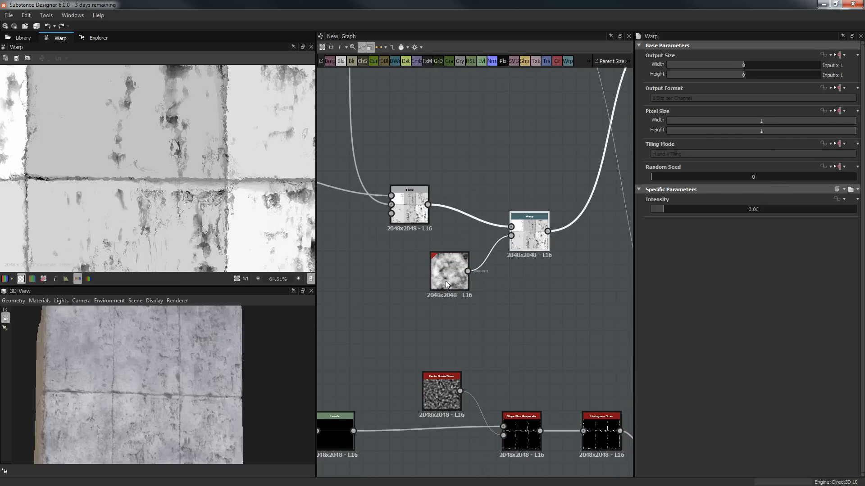
scroll(180, 156, up, 2)
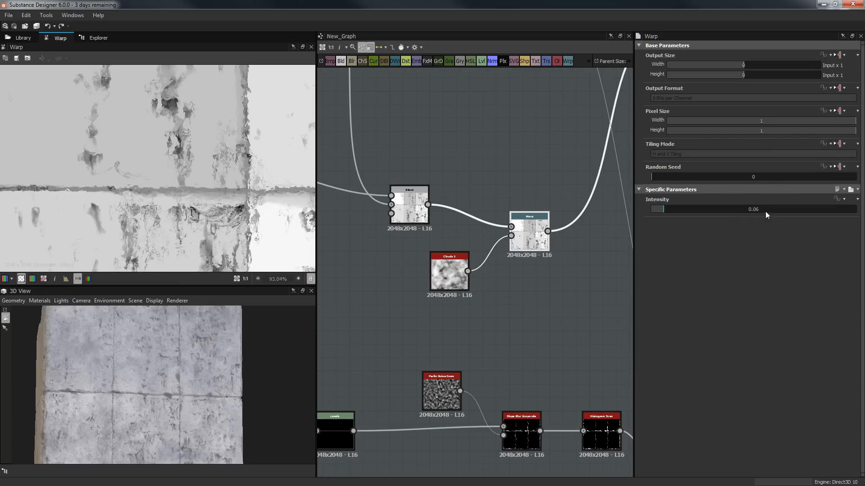
scroll(210, 176, down, 5)
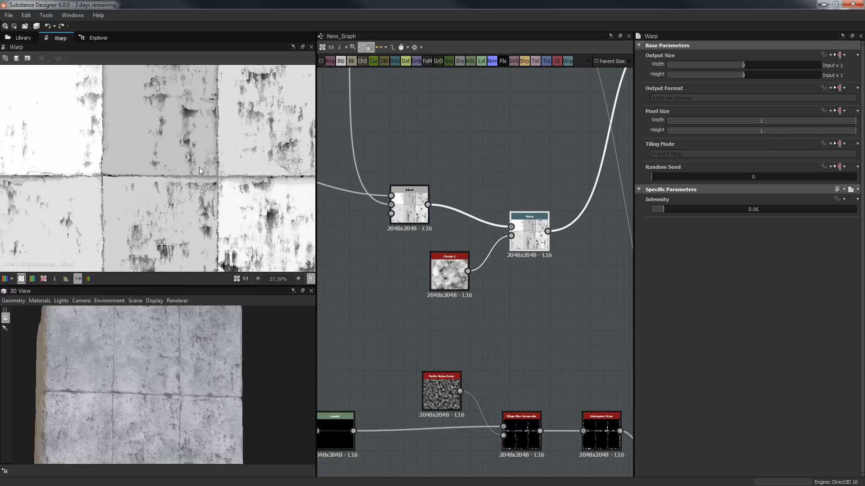
Step: Set the Warp node's intensity to 0.04 while viewing a seam crossing up close
scroll(498, 101, down, 4)
scroll(256, 227, up, 6)
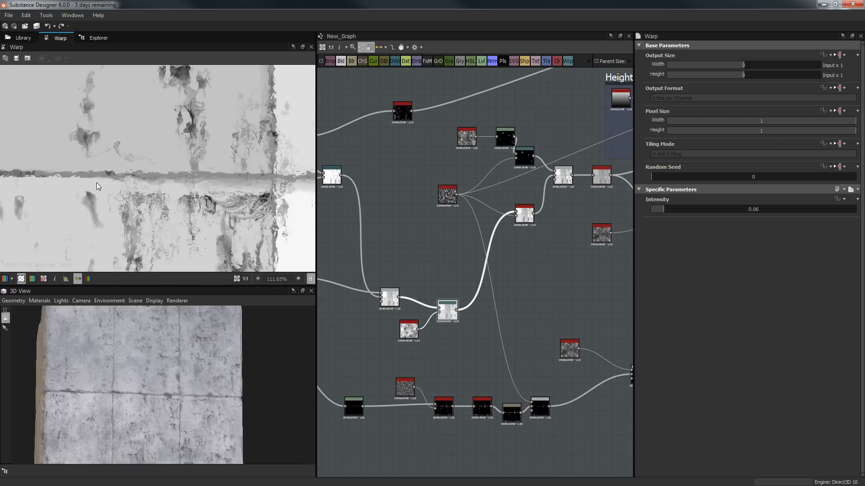
middle_drag(104, 188, 299, 191)
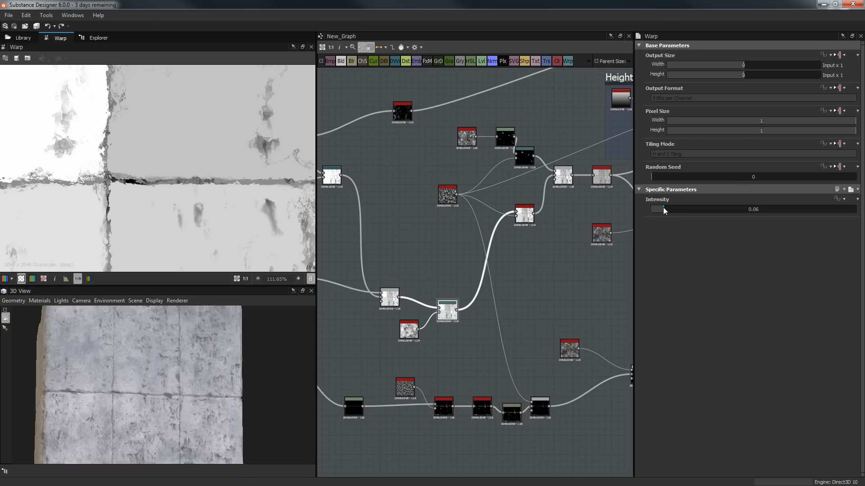
drag(663, 208, 660, 209)
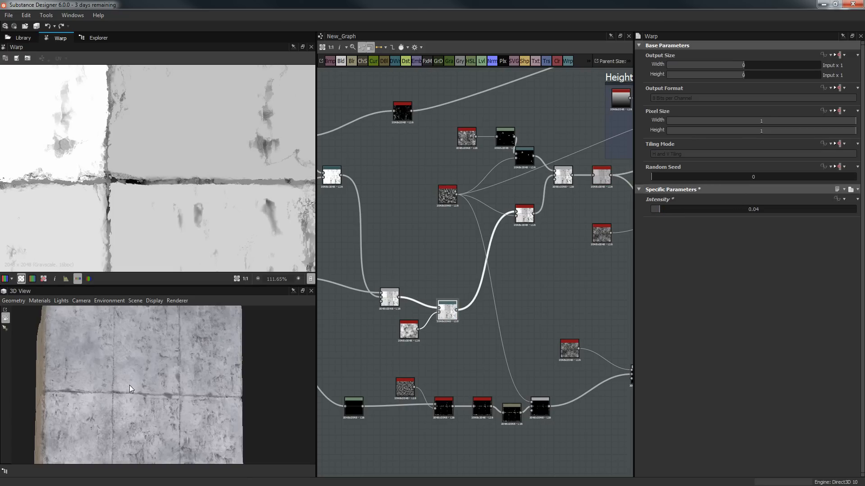
Step: Follow the Warp output to the Slope Blur Grayscale driven by Perlin Noise Zoom, and examine its result and settings
middle_drag(413, 309, 372, 318)
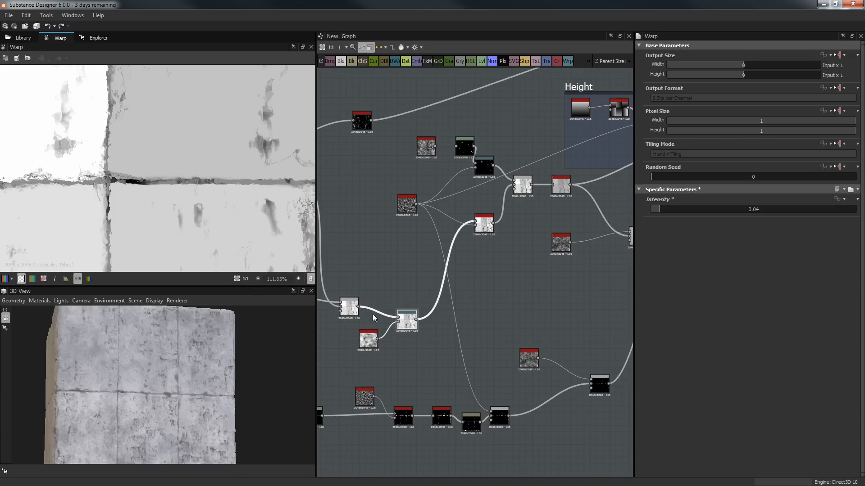
middle_drag(454, 290, 395, 330)
scroll(461, 306, down, 2)
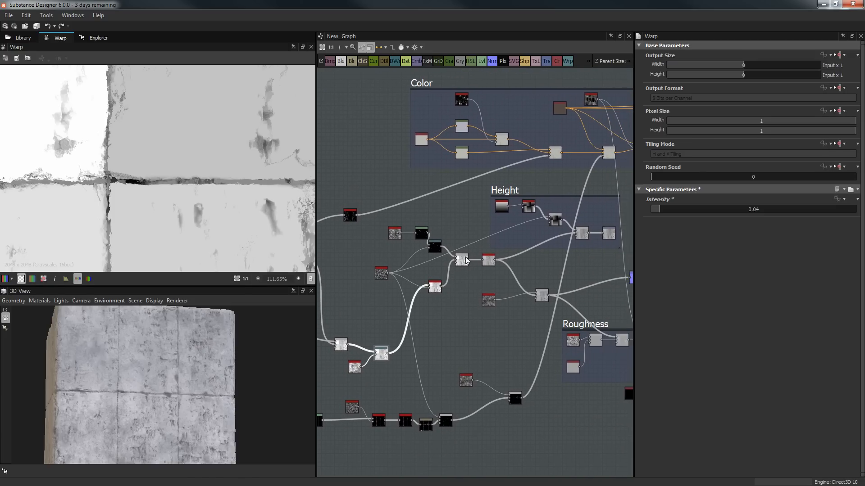
middle_drag(530, 328, 483, 303)
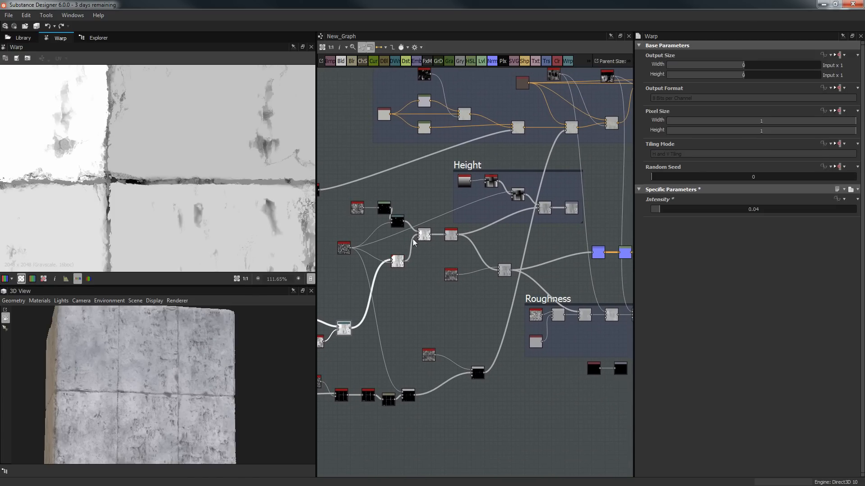
middle_drag(433, 282, 460, 266)
scroll(460, 267, up, 5)
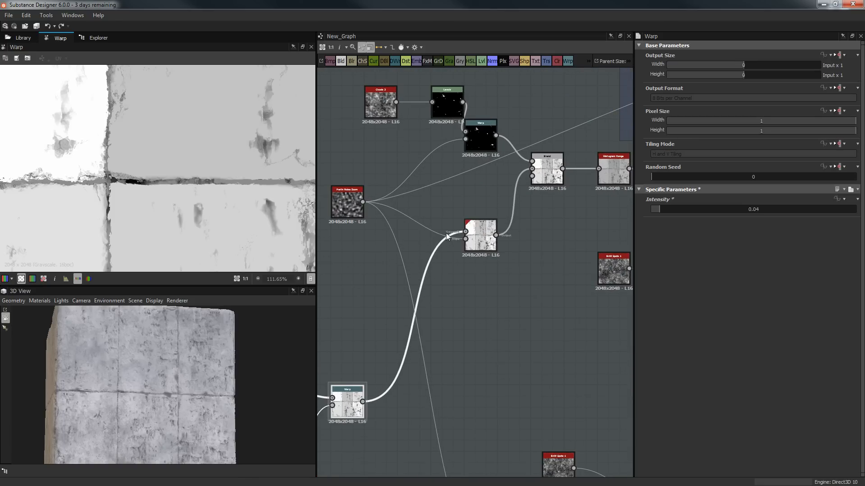
click(534, 266)
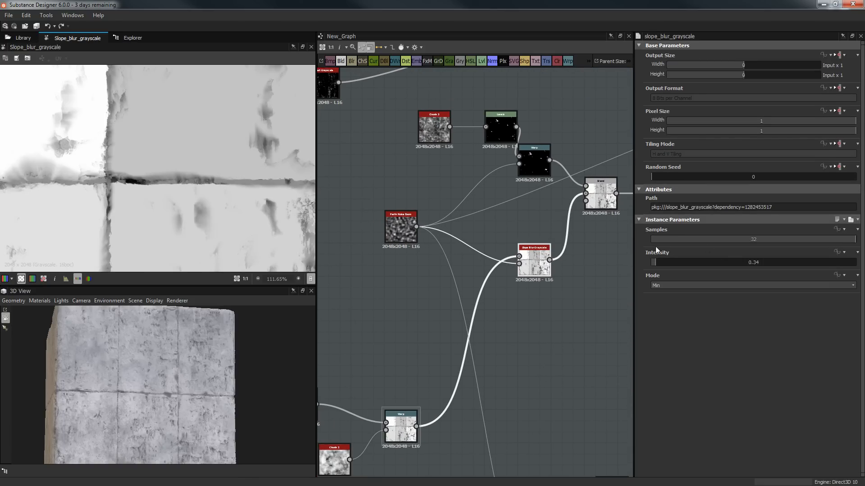
scroll(495, 268, up, 3)
middle_drag(543, 294, 494, 298)
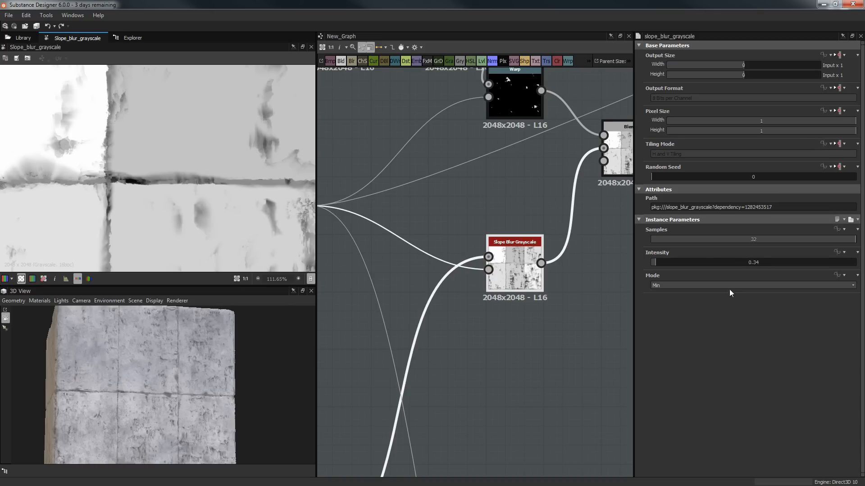
Step: Examine the Clouds 3, Levels and Warp chain, comparing the spot mask before and after warping
middle_drag(521, 107, 546, 246)
double_click(372, 190)
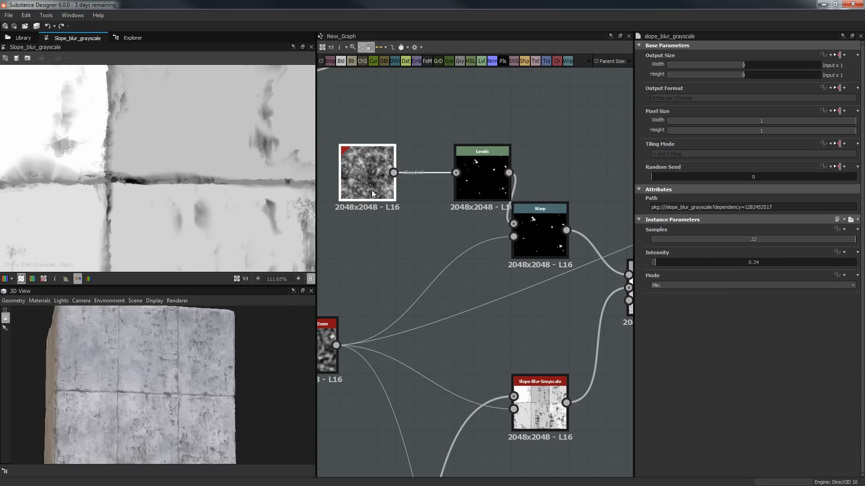
double_click(470, 178)
double_click(534, 226)
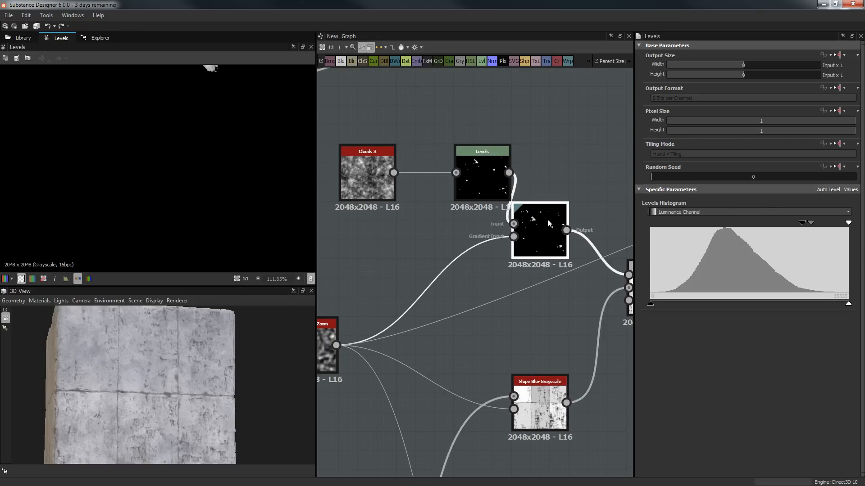
scroll(145, 163, down, 6)
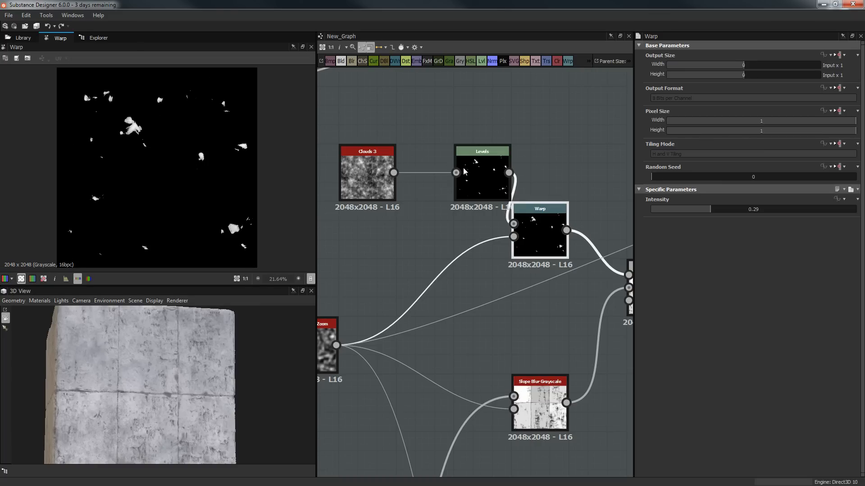
double_click(477, 180)
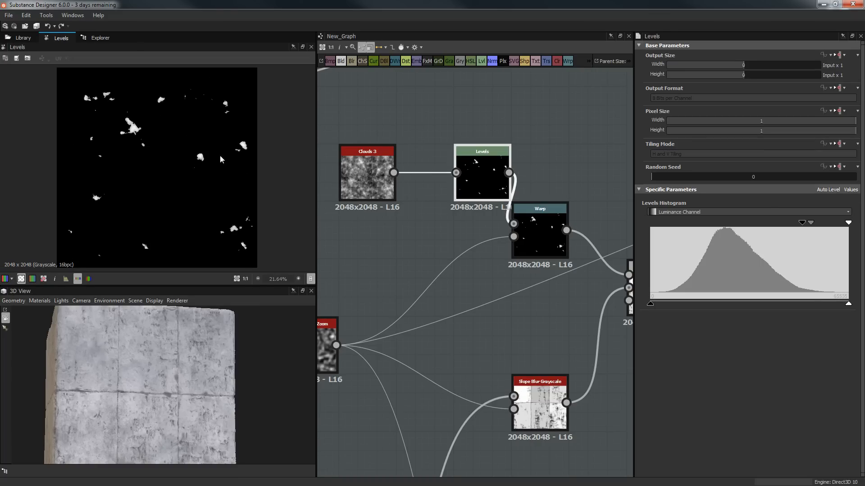
double_click(539, 239)
Step: Examine the Blend node that subtracts the warped spots from the Slope Blur Grayscale, comparing it with its Warp input
middle_drag(455, 275, 361, 251)
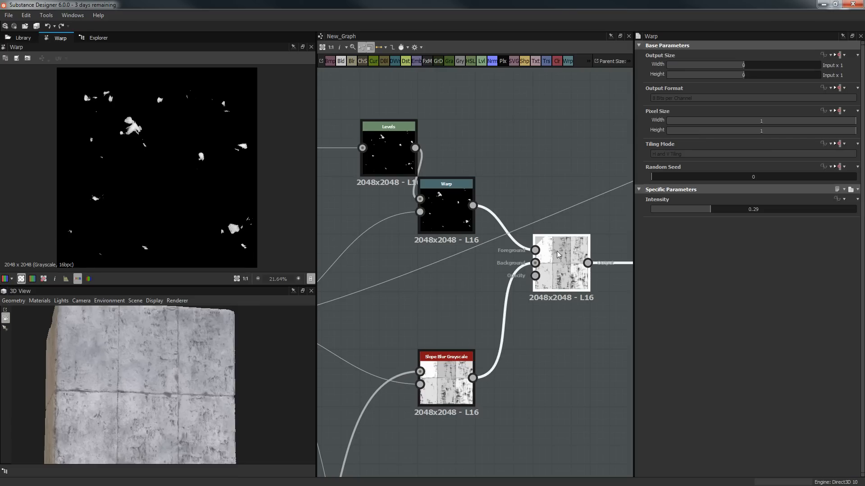
double_click(557, 252)
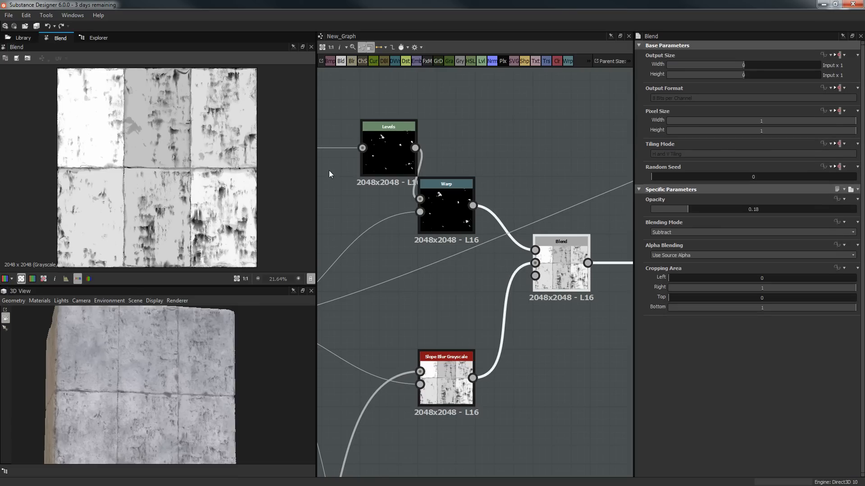
double_click(435, 194)
double_click(554, 257)
Step: Display the Histogram Range node after the Blend and examine its output and range settings
middle_drag(380, 273, 234, 254)
scroll(476, 284, down, 1)
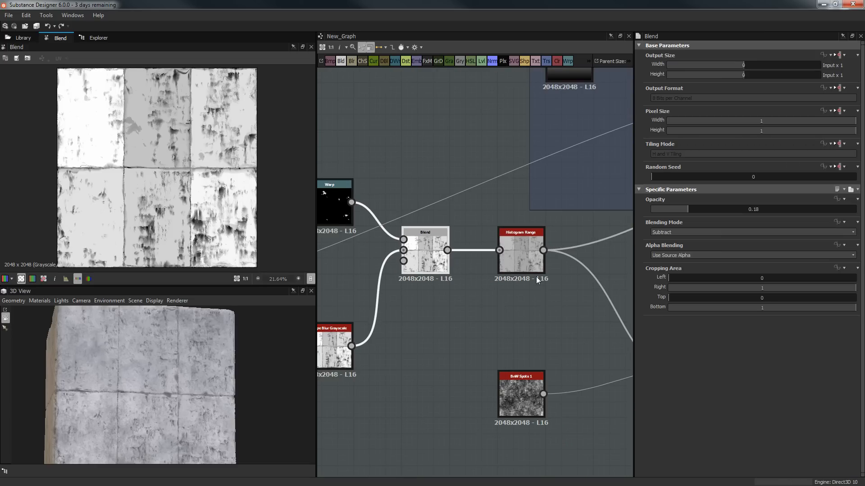
double_click(526, 256)
scroll(190, 168, down, 1)
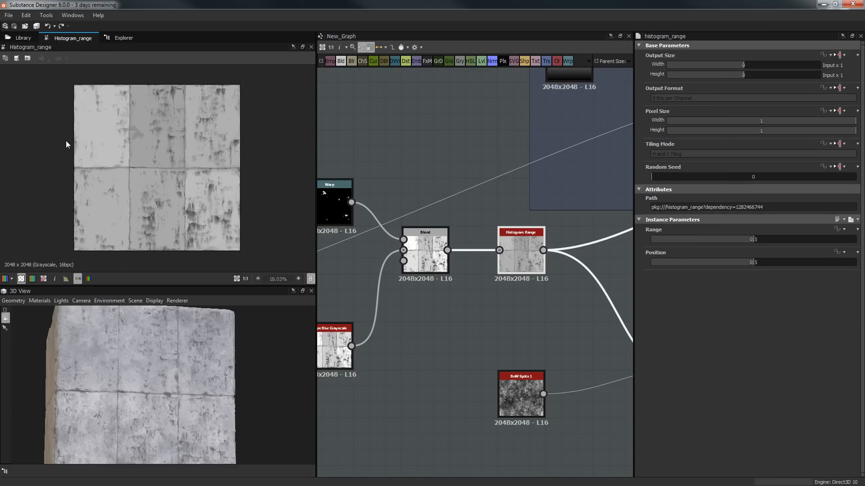
Step: Follow Histogram Range's lower branch and display the Blend node that combines it with BnW Spots 1
middle_drag(544, 280, 431, 261)
scroll(449, 271, down, 1)
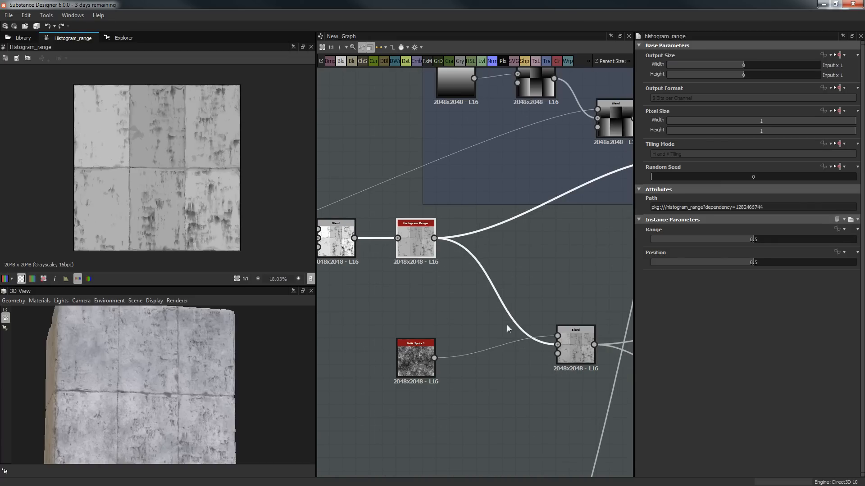
scroll(518, 324, down, 1)
middle_drag(518, 324, 507, 284)
scroll(534, 290, up, 2)
double_click(573, 309)
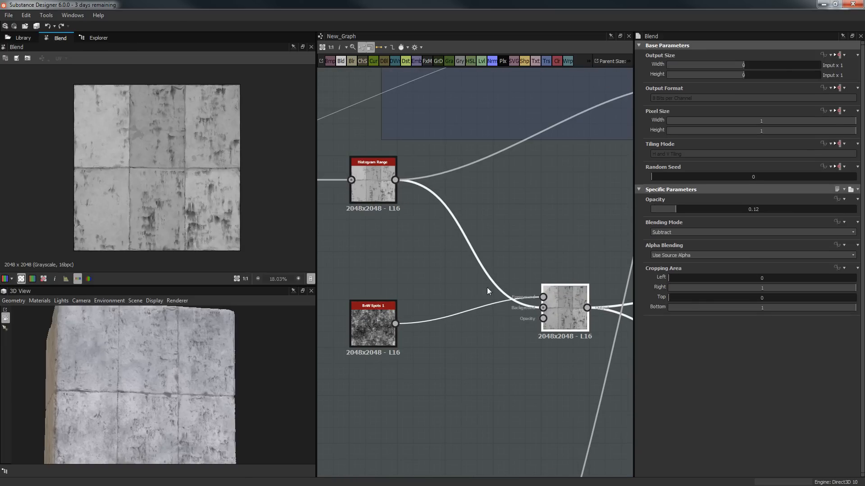
Step: Examine the fine surface detail in the Blend output up close, checking it against the BnW Spots 1 input
scroll(168, 149, up, 9)
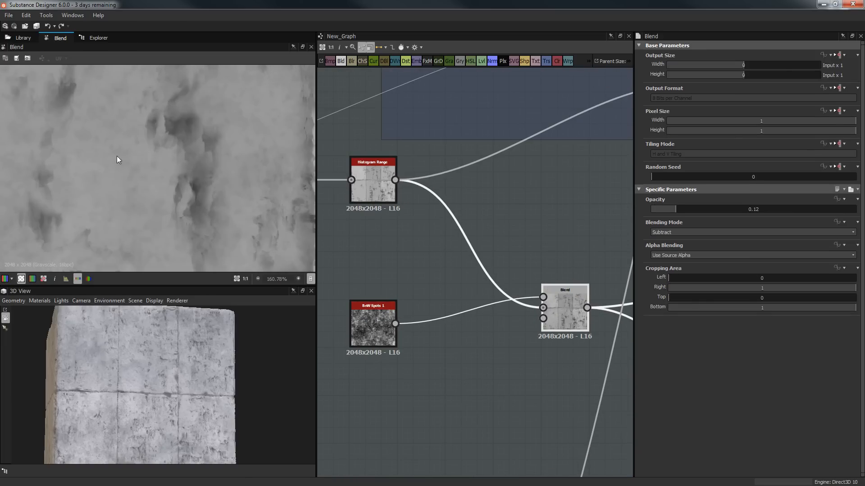
scroll(112, 147, up, 2)
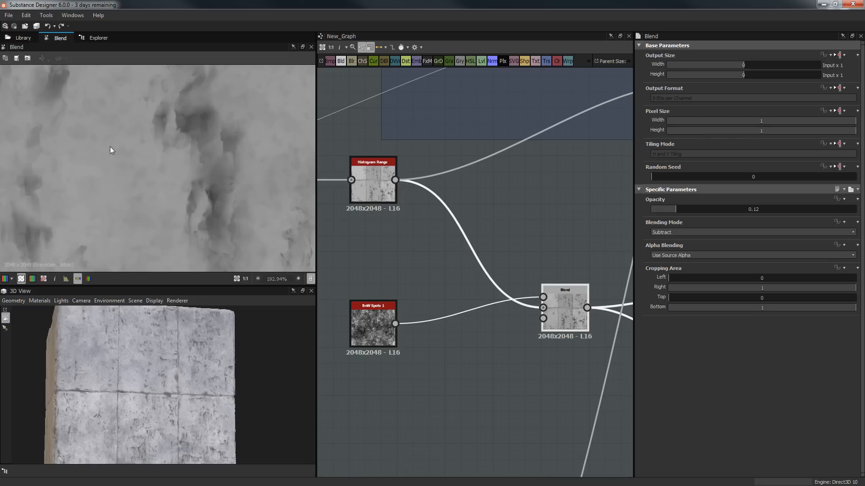
double_click(358, 321)
double_click(562, 318)
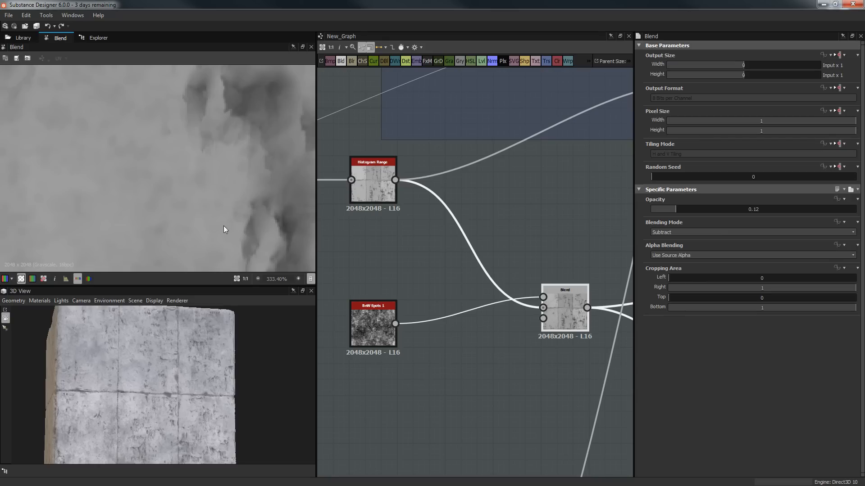
Step: Follow the Blend output to the Normal node, display it and examine the whole normal map
scroll(549, 307, down, 5)
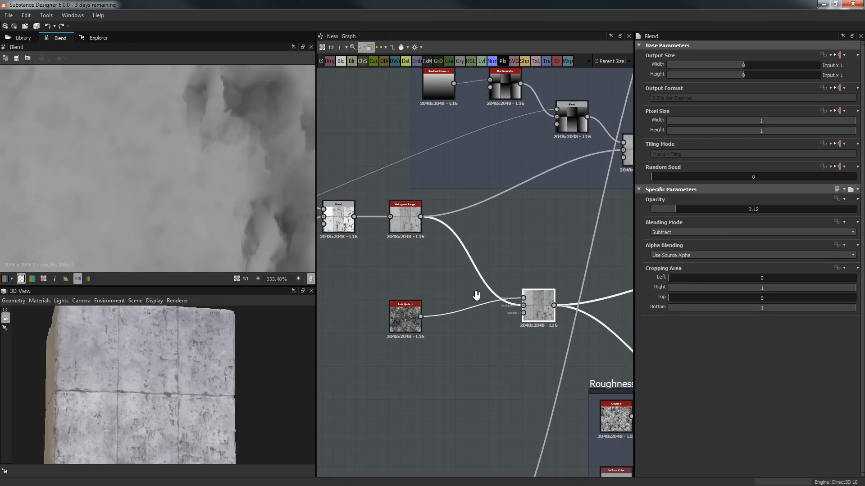
middle_drag(528, 300, 483, 237)
double_click(534, 214)
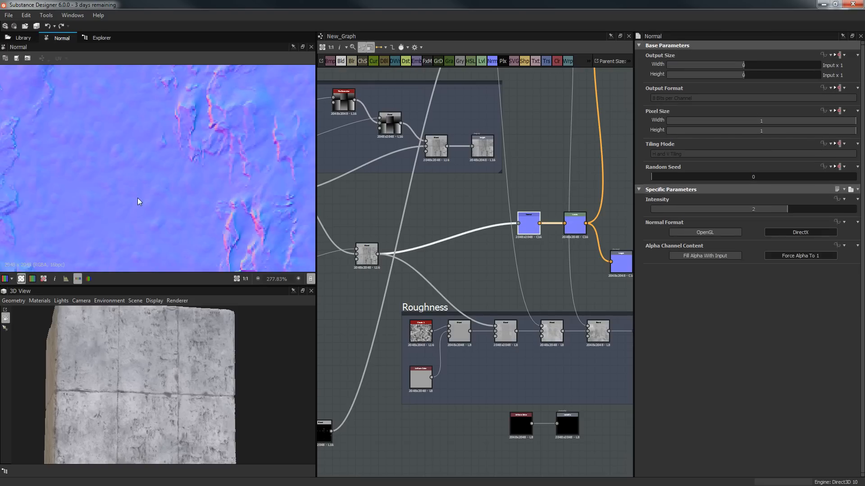
scroll(145, 156, down, 5)
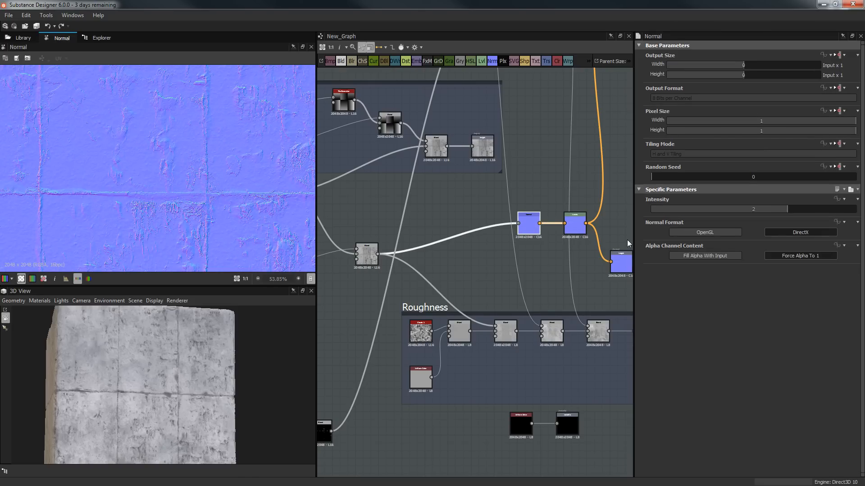
Step: Display the Levels node after Normal and show its Alpha Channel in the levels histogram
double_click(580, 229)
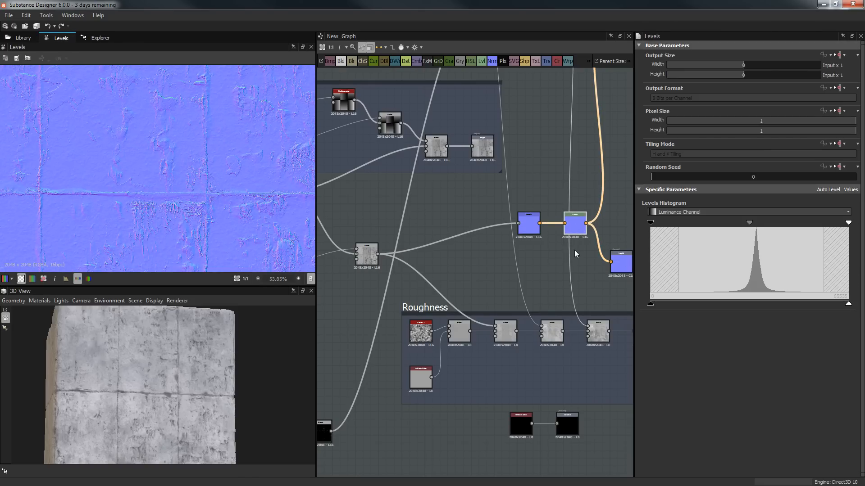
click(670, 212)
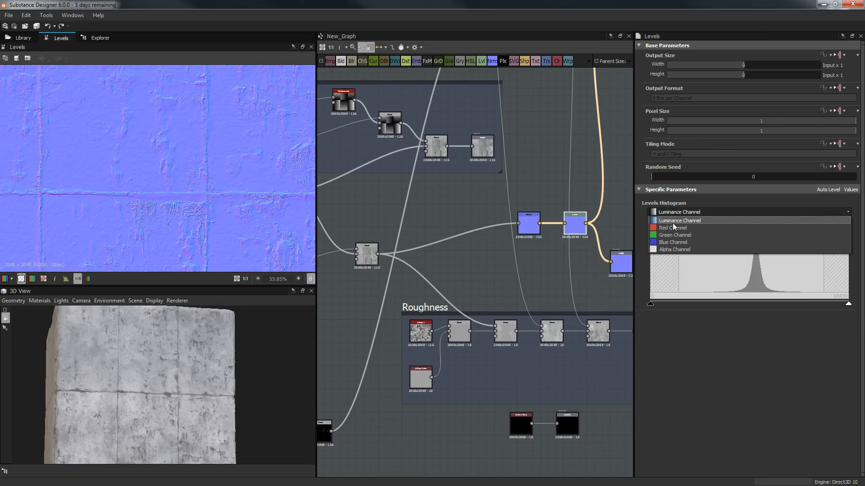
click(672, 251)
middle_drag(388, 220, 371, 223)
middle_drag(477, 173, 388, 173)
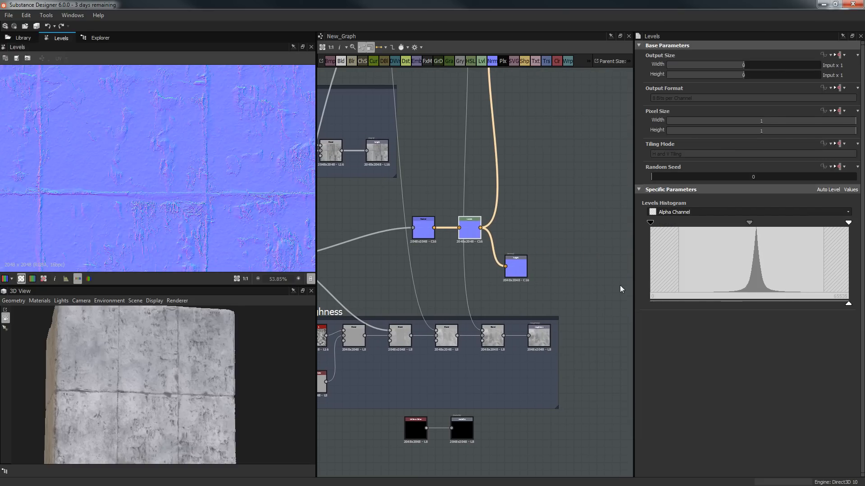
Step: Display the output node fed by Levels and review its attributes and normal usage
scroll(535, 222, up, 2)
double_click(504, 279)
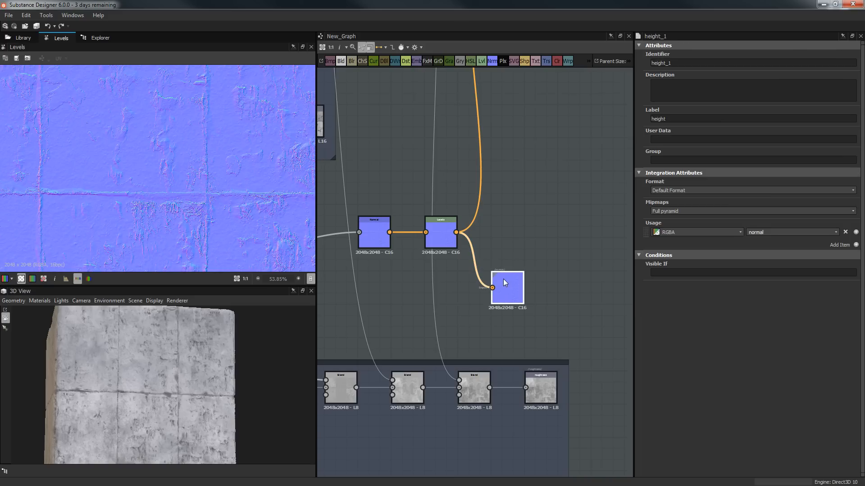
scroll(514, 282, down, 2)
middle_drag(526, 221, 526, 259)
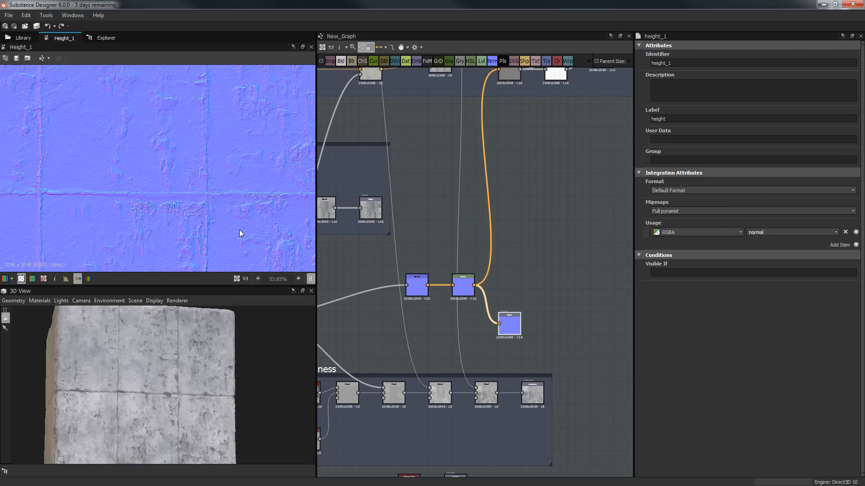
Step: Trace the Levels connection into the Color frame and select the Curvature Smooth and Ambient Occlusion nodes together
middle_drag(526, 199, 431, 376)
scroll(523, 266, down, 2)
scroll(455, 292, up, 3)
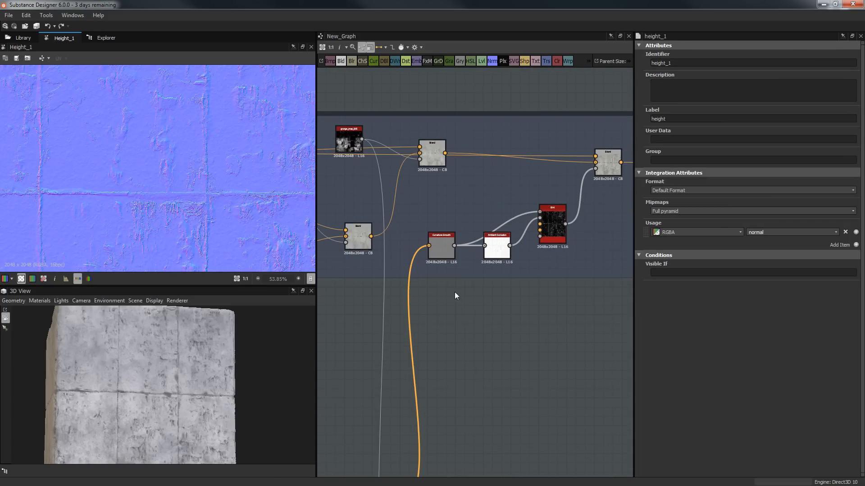
drag(475, 238, 497, 238)
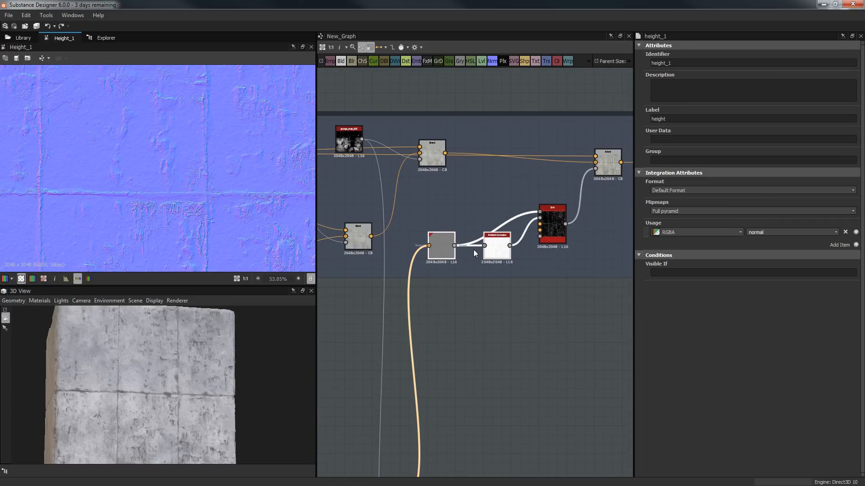
scroll(546, 213, up, 2)
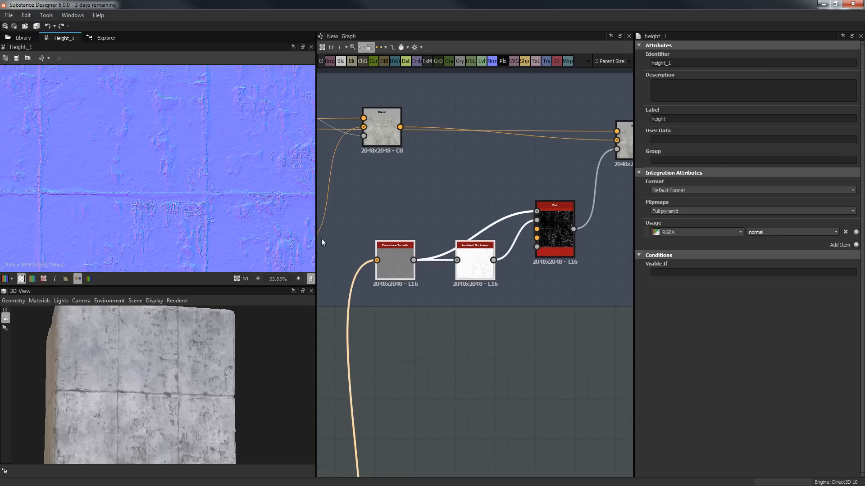
Step: Widen the graph area, display the Dirt node and examine its full mask output and parameters
drag(316, 242, 260, 243)
double_click(498, 244)
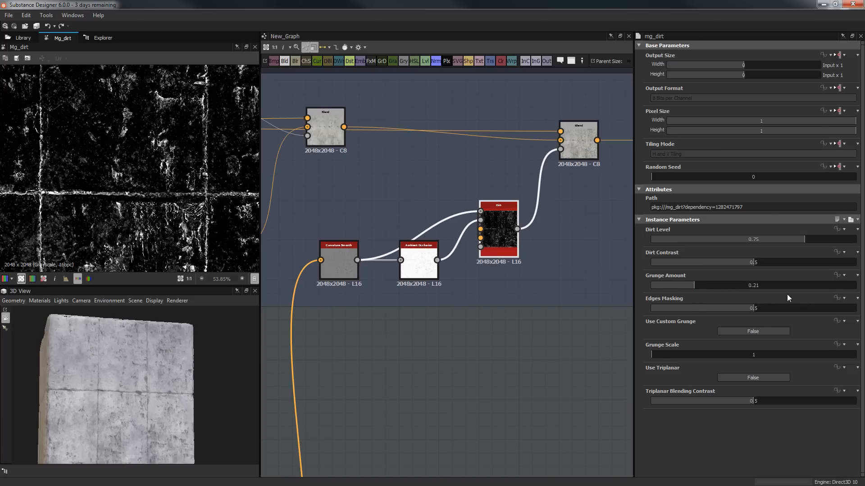
scroll(221, 210, down, 5)
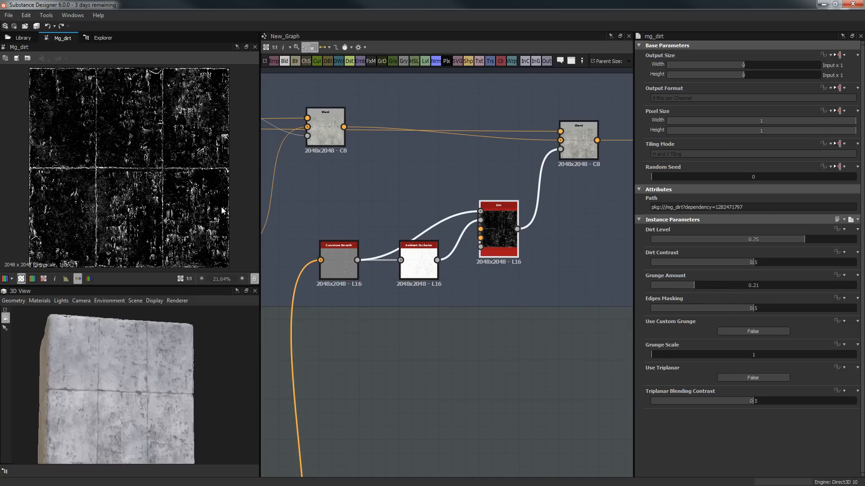
Step: Go to the Roughness frame and select the black Uniform Color and metallic output nodes beneath it
scroll(357, 360, down, 5)
middle_drag(357, 361, 488, 108)
scroll(400, 152, up, 3)
middle_drag(354, 176, 383, 151)
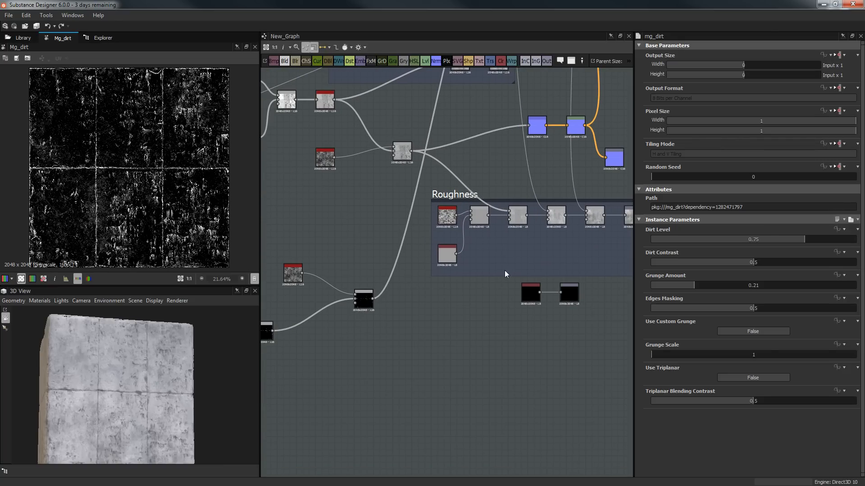
drag(505, 274, 593, 312)
middle_drag(467, 179, 455, 211)
scroll(489, 220, up, 2)
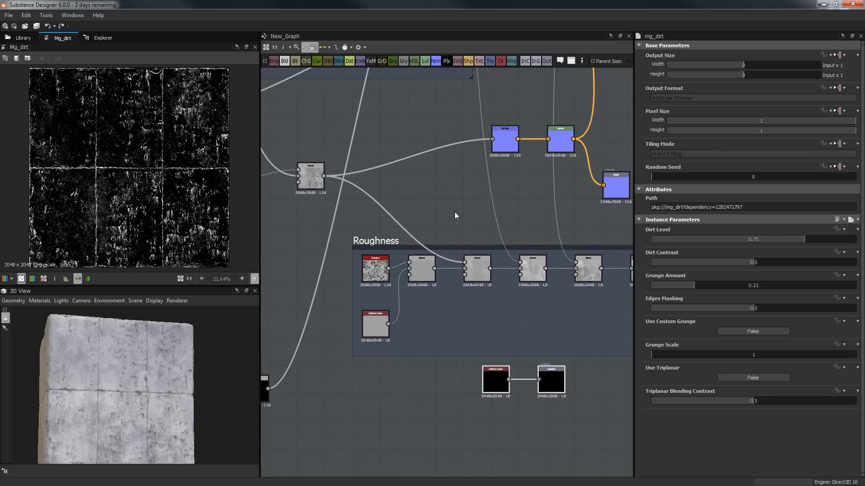
Step: Examine the first Roughness Blend that subtracts Clouds 1 from the grey Uniform Color, displaying both inputs and the result
double_click(373, 314)
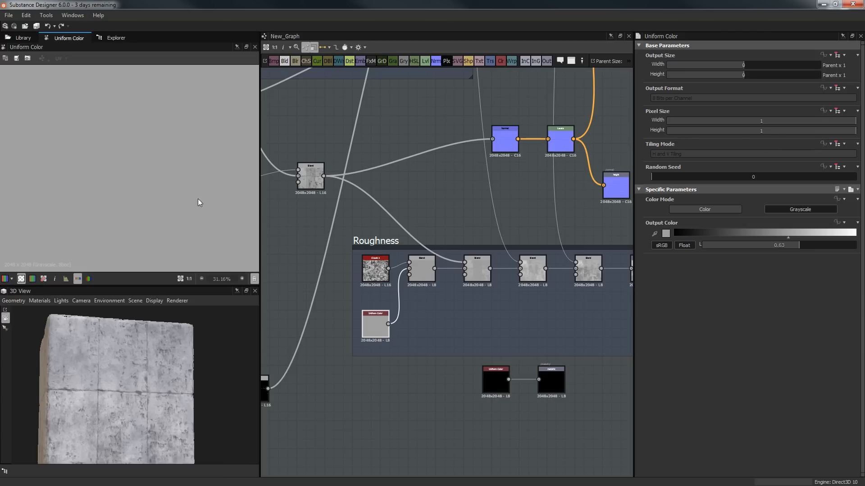
double_click(377, 271)
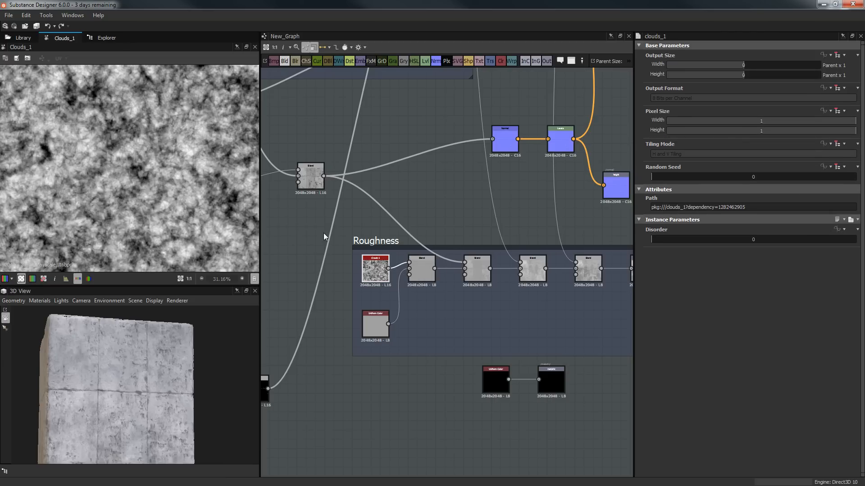
double_click(422, 269)
double_click(375, 269)
scroll(390, 241, up, 3)
click(449, 296)
double_click(449, 297)
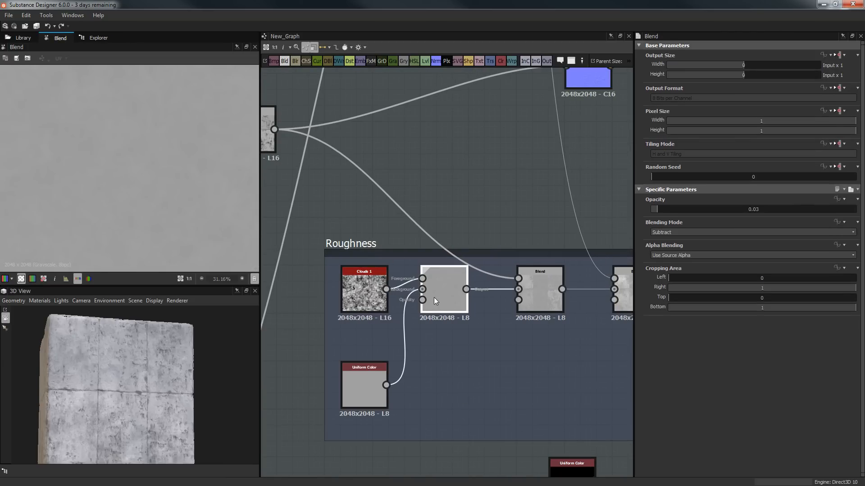
scroll(148, 192, up, 2)
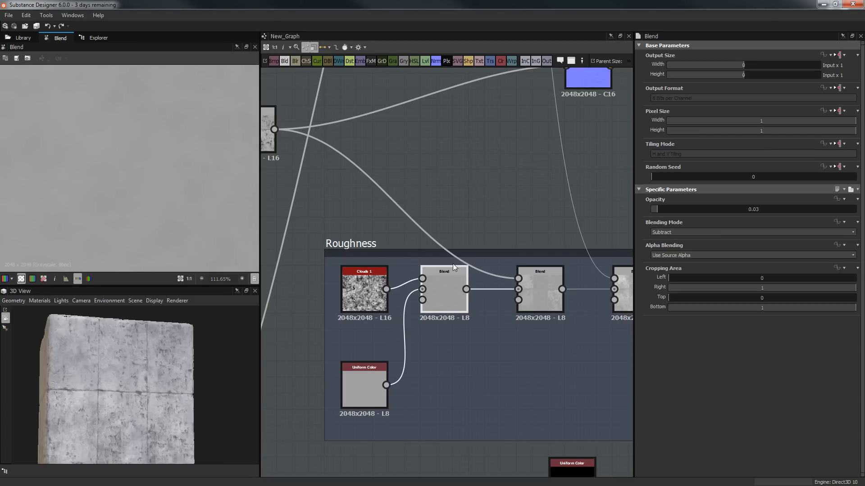
Step: Examine the Max (Lighten) Blend in the Roughness frame, comparing it with the Blend input feeding it from outside the frame
middle_drag(452, 264, 387, 261)
double_click(487, 305)
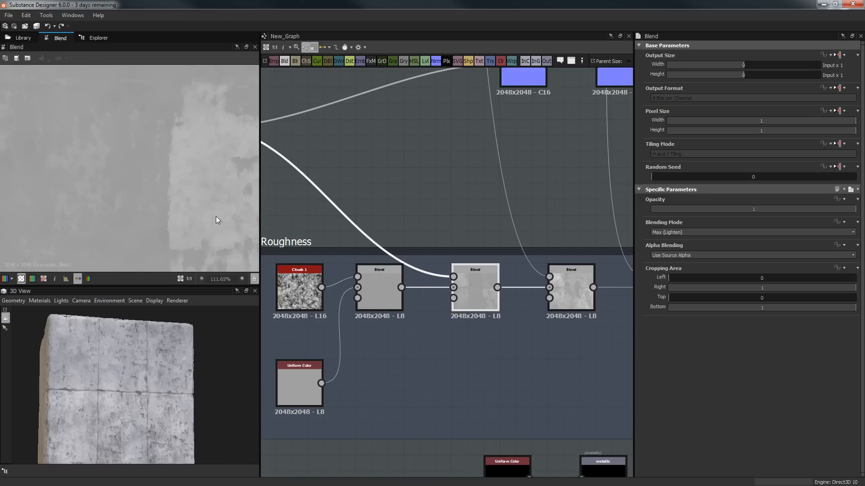
scroll(210, 199, down, 2)
scroll(430, 246, down, 3)
middle_drag(394, 186, 433, 204)
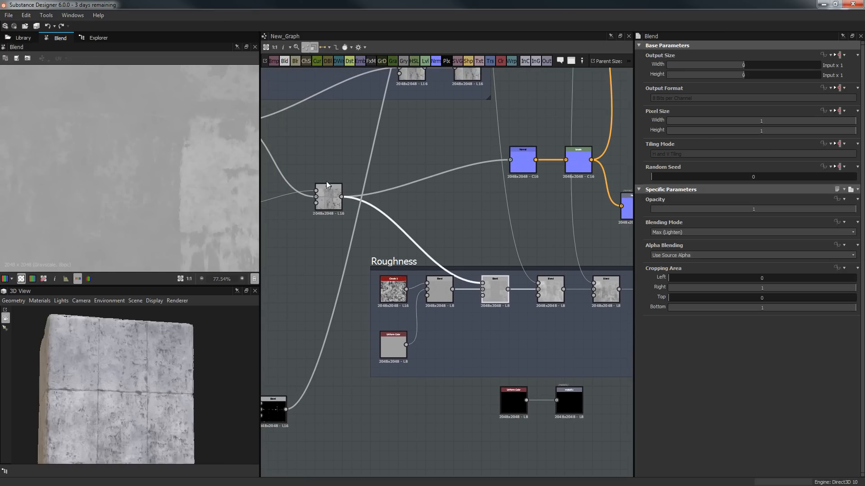
double_click(324, 185)
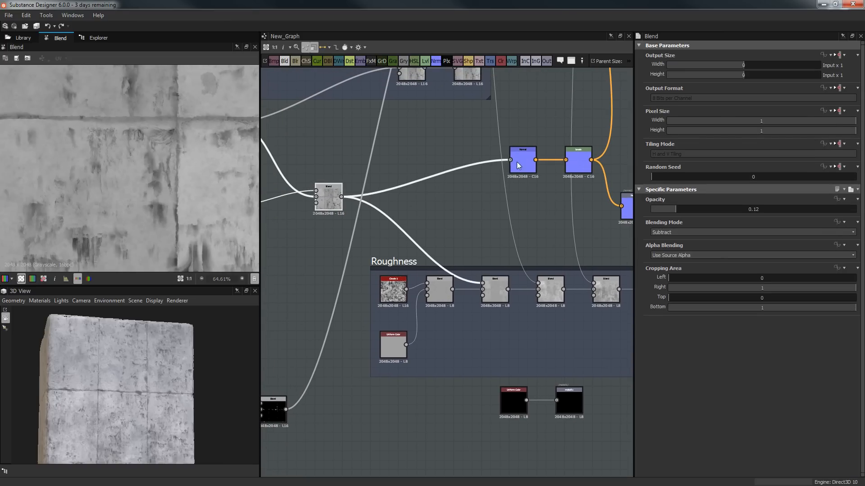
double_click(494, 282)
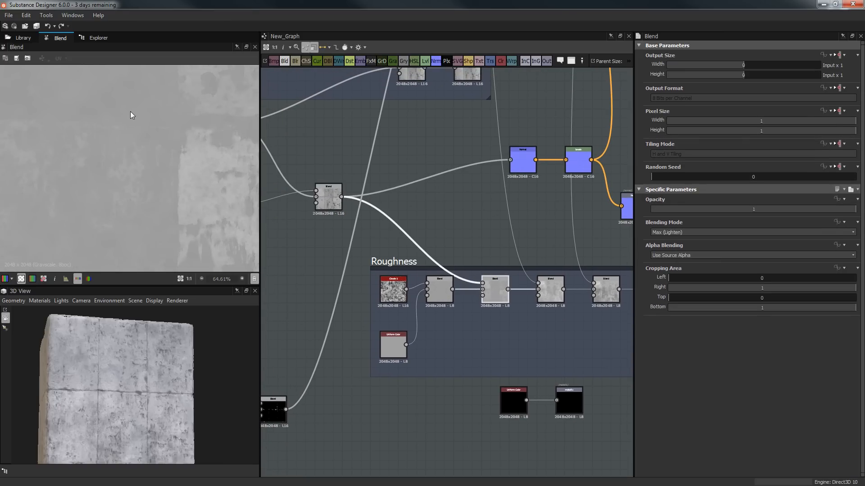
scroll(146, 120, down, 6)
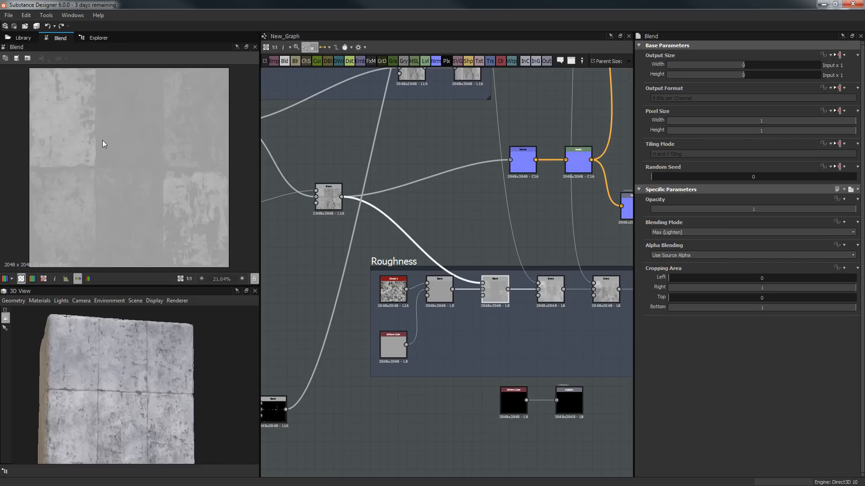
Step: Display the Add (Linear Dodge) Blend in Roughness, trace its input to the Color frame and select both grunge map nodes
middle_drag(474, 239, 425, 225)
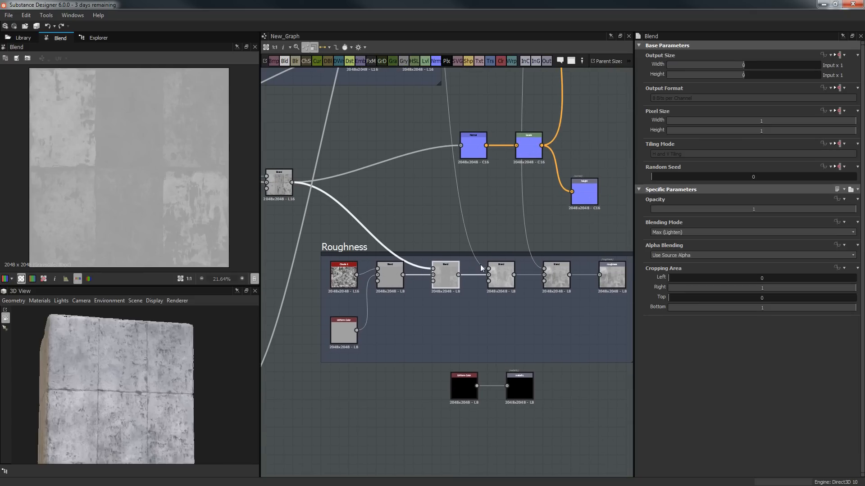
double_click(503, 275)
scroll(471, 204, down, 2)
middle_drag(471, 72, 465, 207)
scroll(470, 203, down, 3)
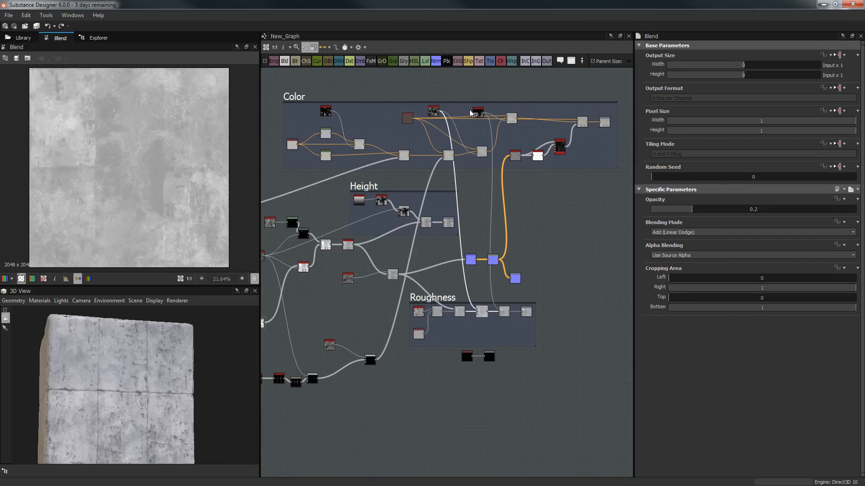
drag(420, 106, 483, 117)
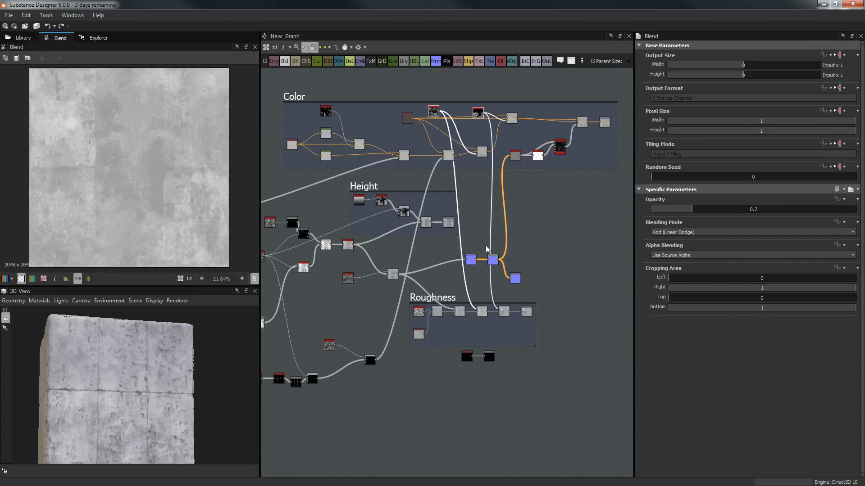
Step: Inspect the two grunge map nodes in the Color frame up close, checking the settings of each
scroll(452, 124, up, 6)
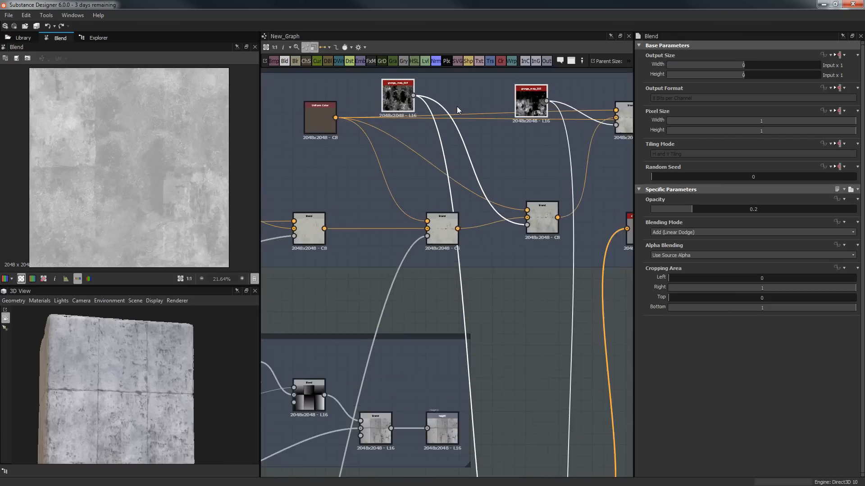
middle_drag(582, 134, 547, 145)
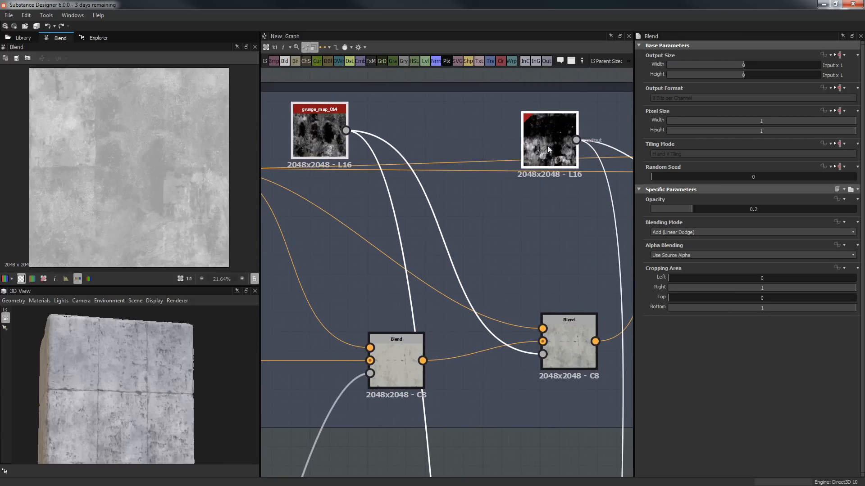
scroll(548, 146, down, 4)
mouse_move(566, 417)
middle_down()
mouse_move(570, 452)
mouse_move(568, 419)
middle_up()
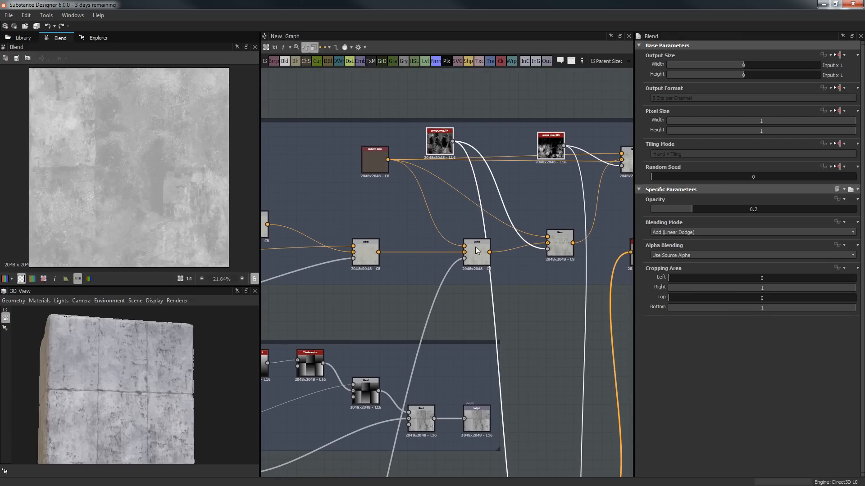
click(553, 136)
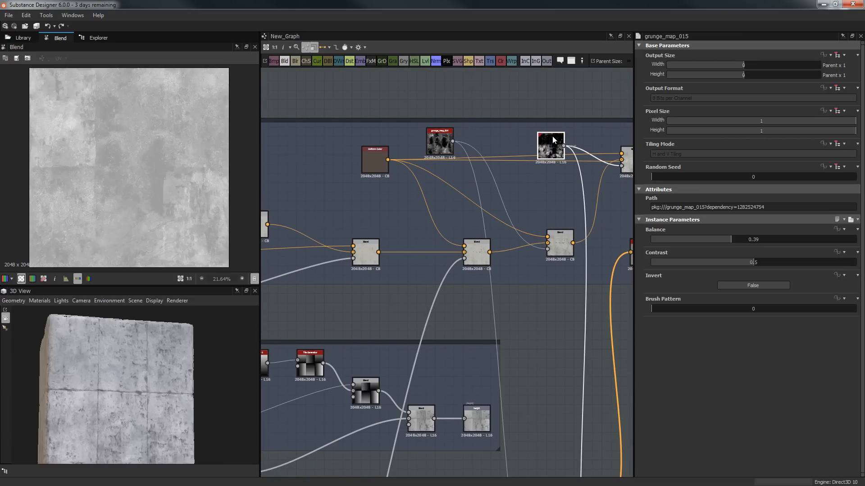
click(440, 137)
Step: Return to the Roughness frame and examine the Add (Linear Dodge) Blend's settings and its output up close
scroll(496, 274, down, 3)
middle_drag(517, 302, 494, 121)
scroll(505, 204, up, 3)
middle_drag(505, 207, 504, 126)
click(502, 270)
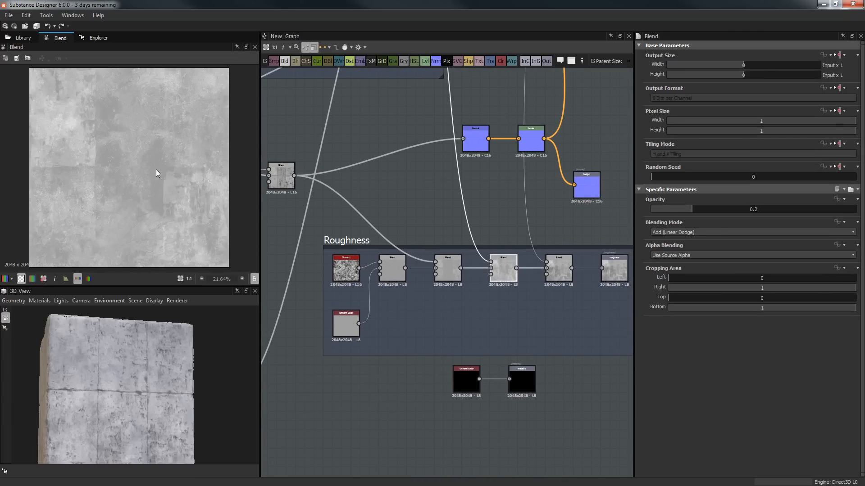
scroll(158, 173, up, 2)
Step: Review the last Roughness Blend, which subtracts the second grunge map, and inspect the concrete closely in the 3D view
click(556, 276)
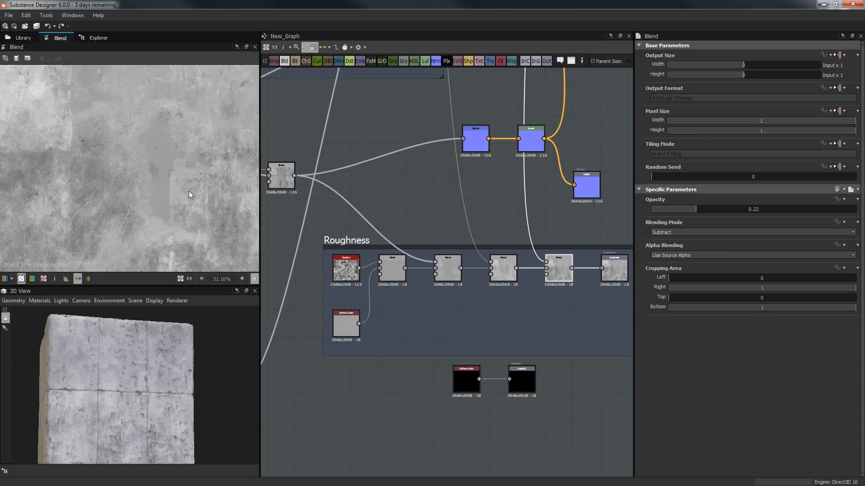
scroll(522, 268, down, 1)
scroll(103, 201, down, 2)
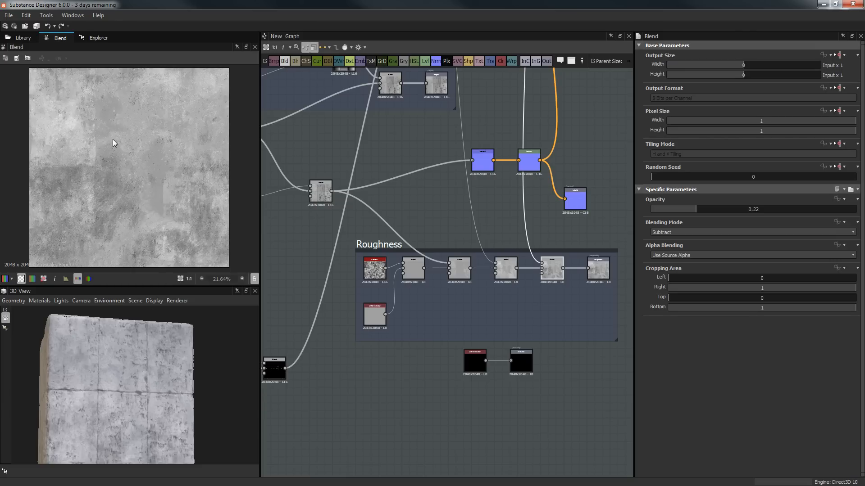
scroll(154, 370, up, 3)
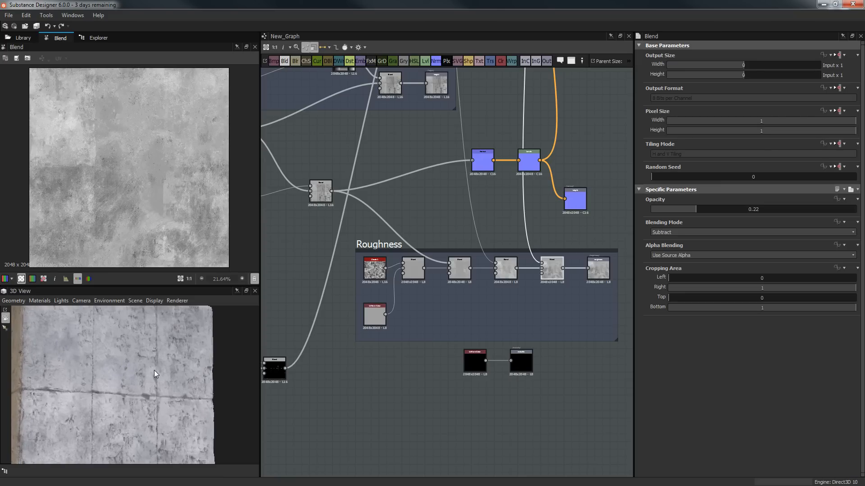
Step: Inspect the concrete surface closely in the 3D view, along its top face and from above
drag(154, 370, 113, 344)
scroll(157, 354, up, 5)
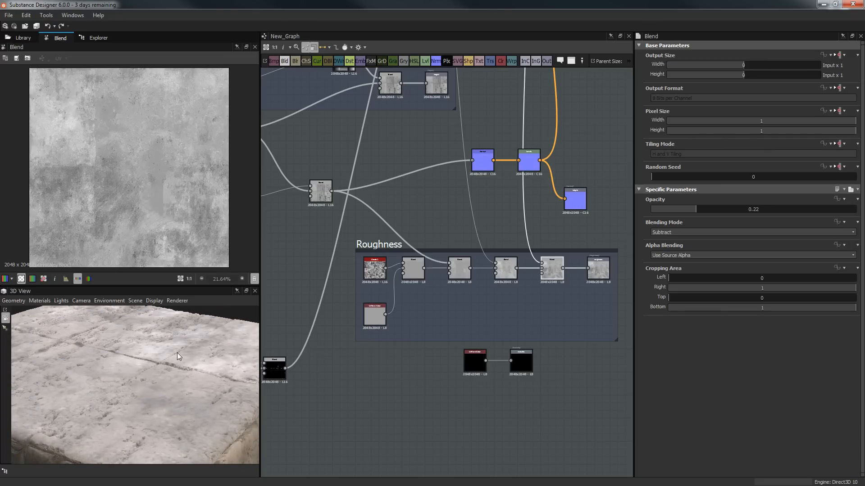
drag(177, 353, 251, 382)
scroll(436, 294, down, 3)
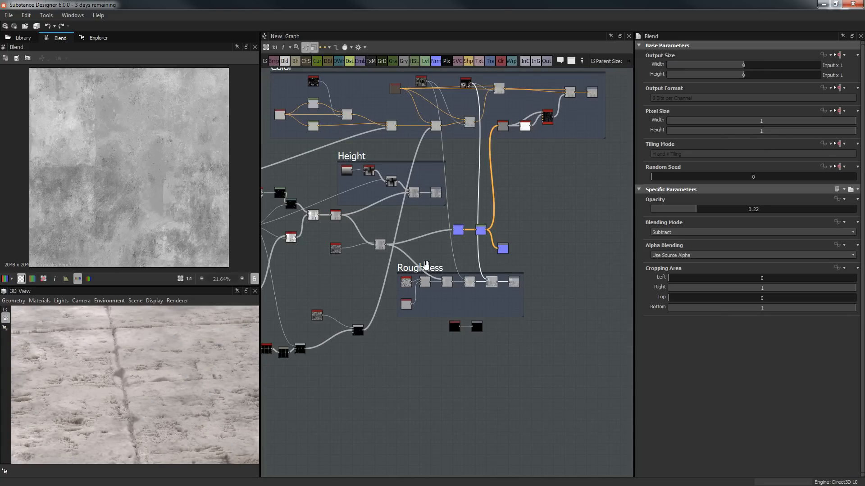
Step: Trace the graph back from the Color frame to the Add (Linear Dodge) Blend feeding Invert Grayscale and display its output
scroll(426, 264, down, 2)
scroll(361, 192, up, 3)
scroll(413, 167, up, 1)
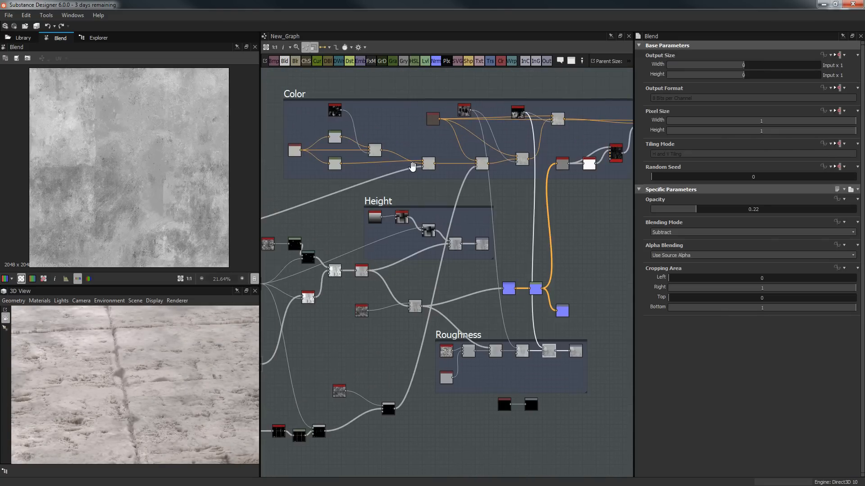
middle_drag(413, 167, 599, 153)
scroll(367, 225, up, 2)
scroll(367, 226, down, 2)
middle_drag(369, 225, 415, 204)
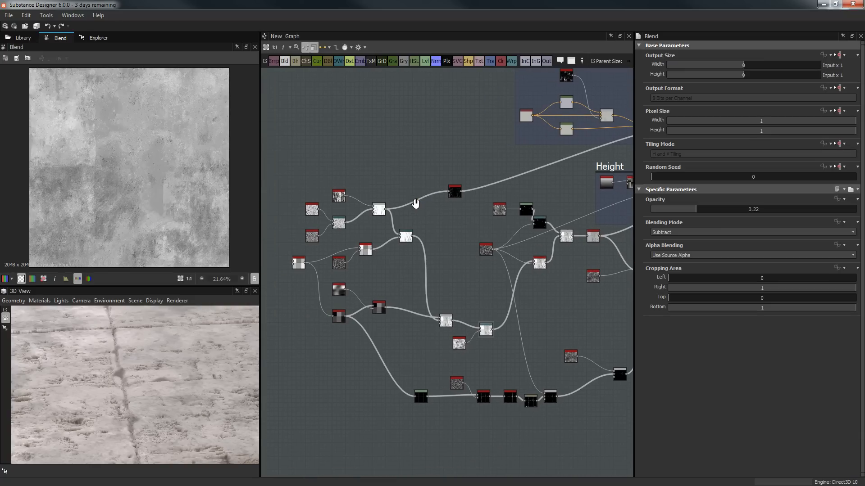
scroll(415, 205, up, 4)
middle_drag(386, 257, 307, 357)
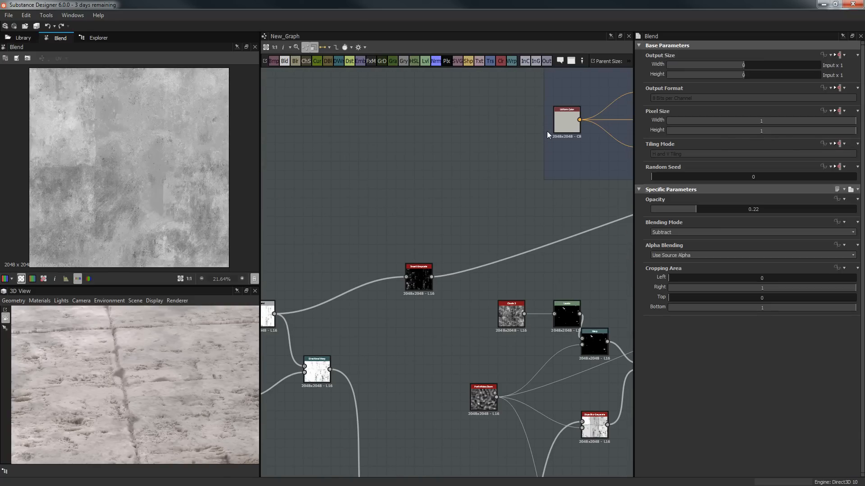
scroll(452, 224, down, 1)
middle_drag(448, 229, 559, 139)
scroll(493, 185, up, 3)
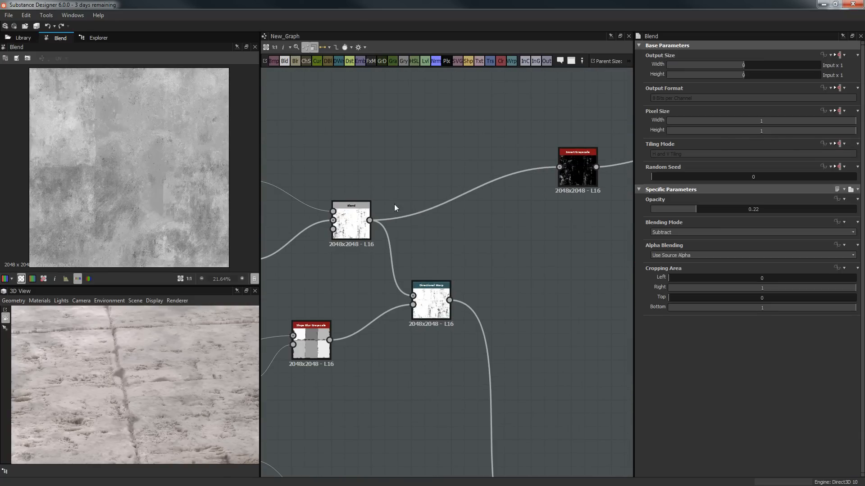
double_click(367, 216)
scroll(130, 182, down, 4)
scroll(421, 252, up, 1)
middle_drag(421, 253, 280, 307)
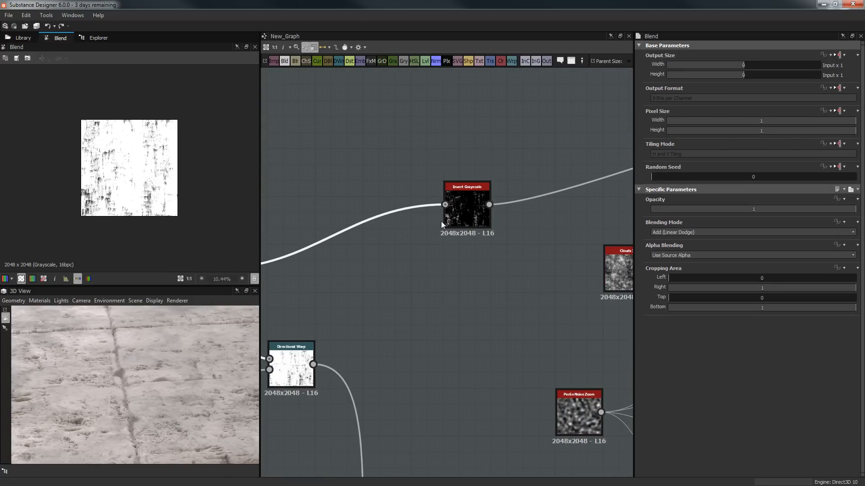
Step: Connect the Directional Warp output to the Invert Grayscale input, replacing the direct link from the Blend
middle_drag(358, 282, 488, 259)
drag(444, 341, 505, 261)
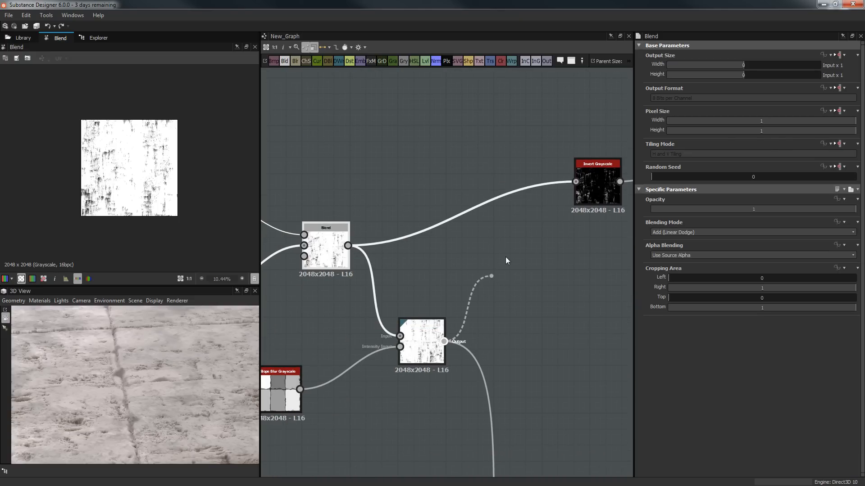
middle_drag(518, 234, 461, 258)
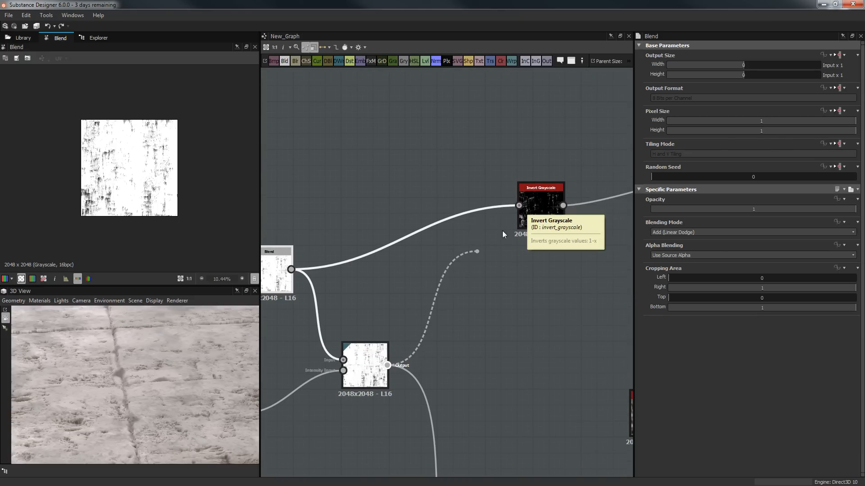
drag(503, 233, 479, 229)
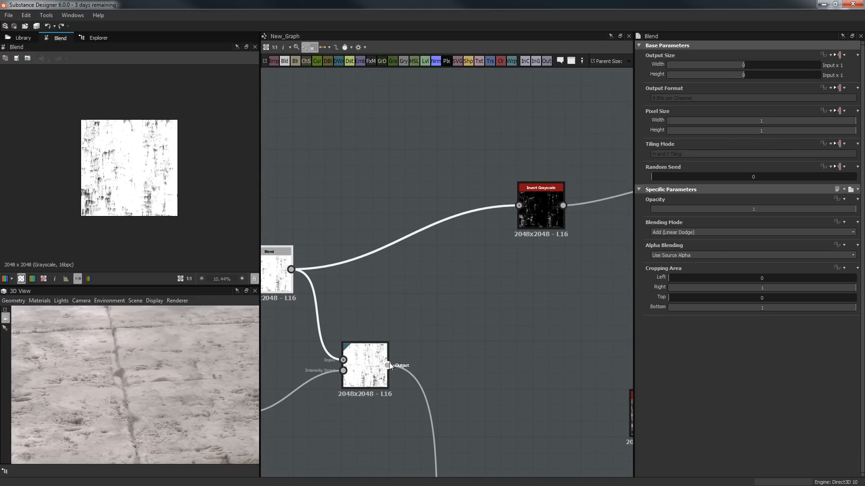
drag(387, 365, 518, 206)
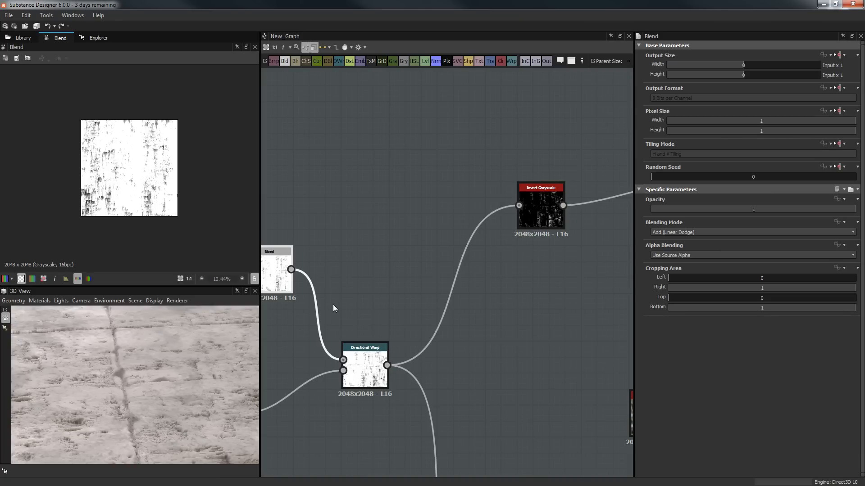
Step: Inspect the rewired dirt mask on the concrete cube's top face up close in the 3D view
drag(170, 374, 125, 374)
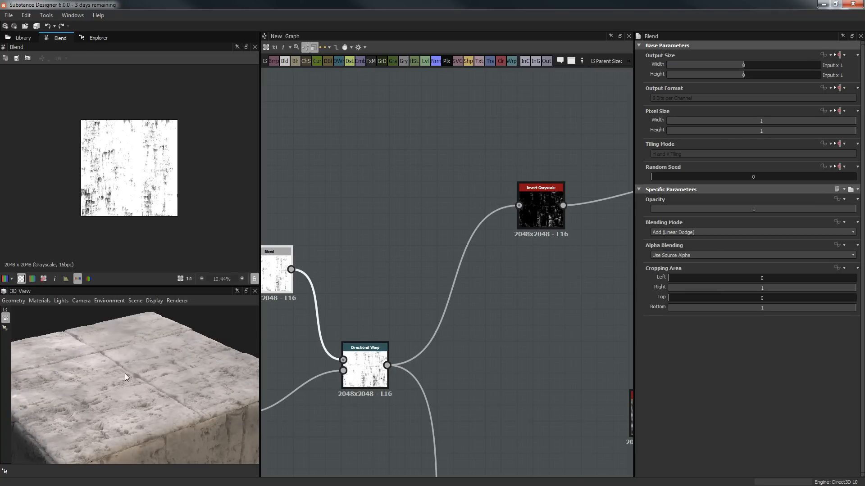
scroll(128, 374, up, 5)
middle_drag(128, 374, 213, 406)
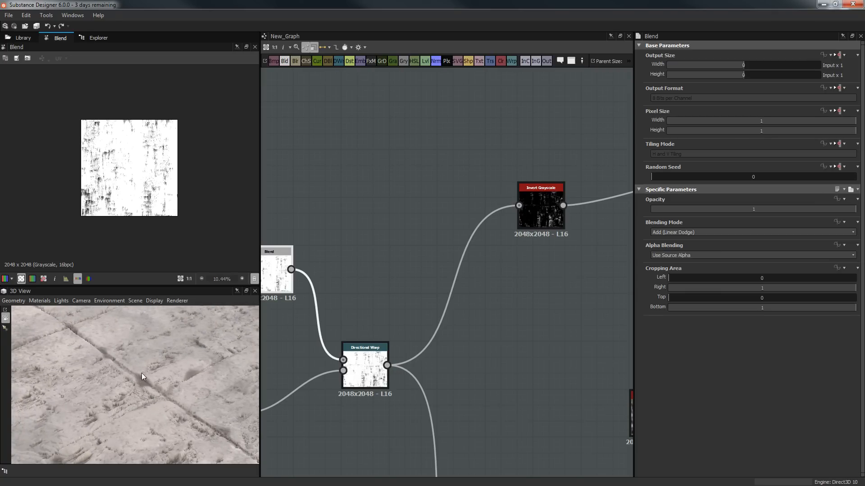
drag(141, 373, 194, 375)
scroll(177, 380, down, 3)
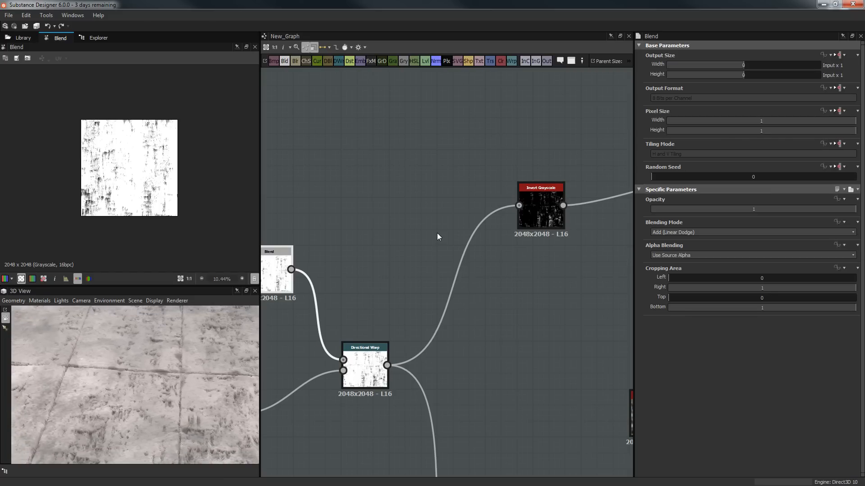
Step: Examine the dirt streaks on the side of the concrete cube, both close up and from further away
scroll(428, 239, down, 3)
middle_drag(349, 276, 267, 320)
drag(154, 388, 117, 380)
scroll(117, 383, up, 3)
middle_drag(118, 383, 108, 408)
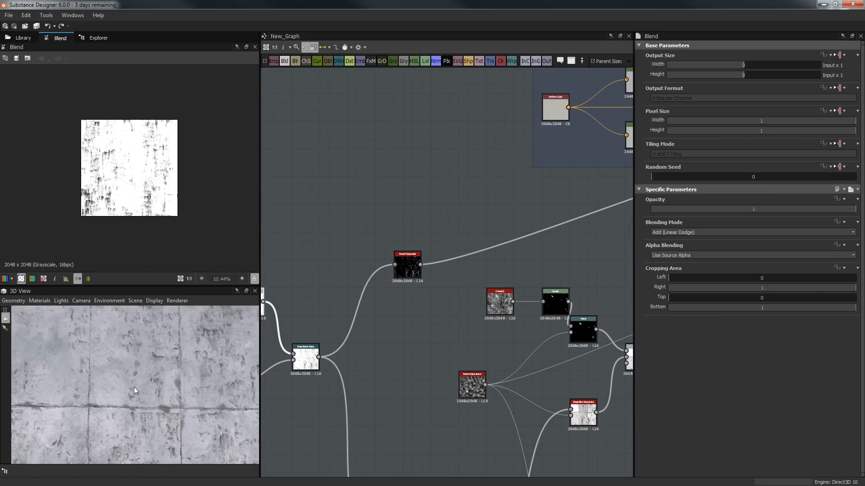
mouse_move(134, 389)
ctrl+shift+right_down()
mouse_move(192, 389)
mouse_move(133, 389)
ctrl+shift+right_up()
scroll(128, 382, down, 4)
drag(128, 381, 153, 379)
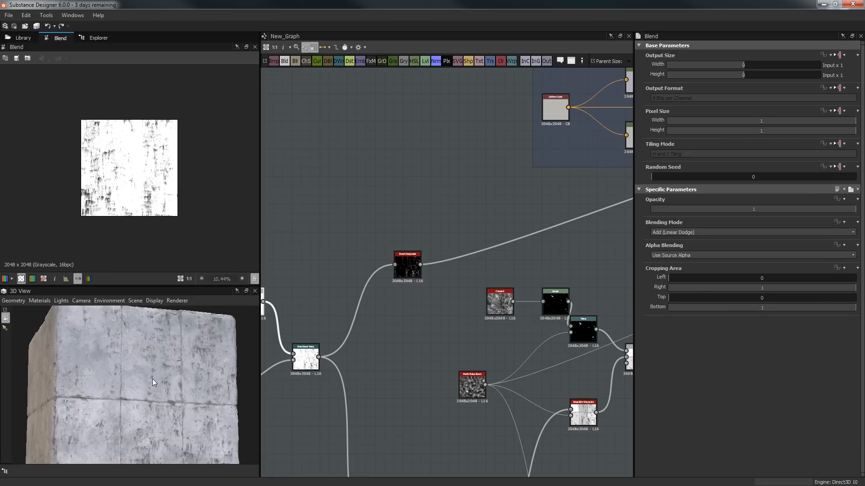
Step: Display the Uniform Color at the start of the Color frame and the first Subtract Blend it feeds
middle_drag(618, 158, 457, 252)
scroll(457, 254, up, 2)
double_click(366, 188)
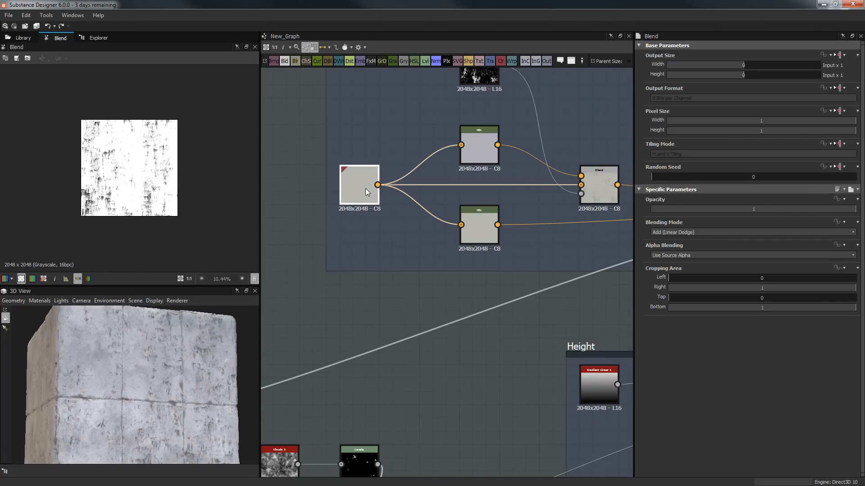
middle_drag(401, 263, 307, 306)
click(501, 218)
scroll(392, 127, up, 1)
Step: Examine the grunge_map_013 node that masks the first Color Blend, and display that Blend's full output
middle_drag(391, 127, 374, 232)
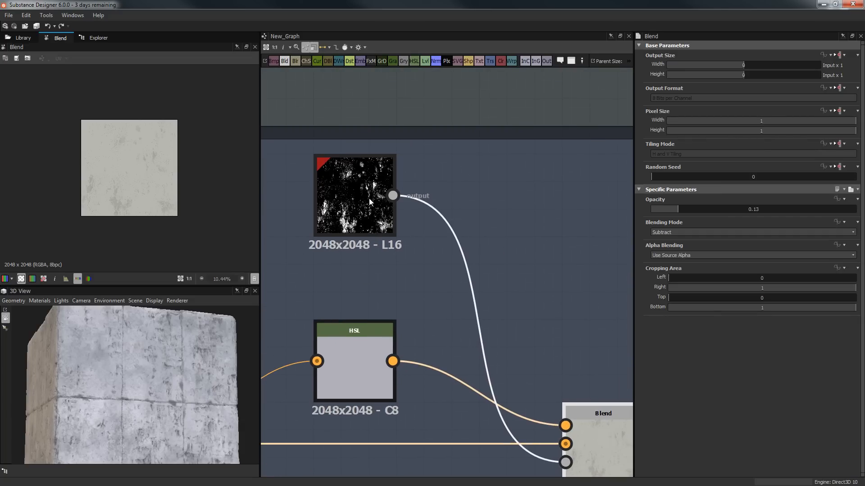
double_click(368, 198)
middle_drag(421, 281, 372, 188)
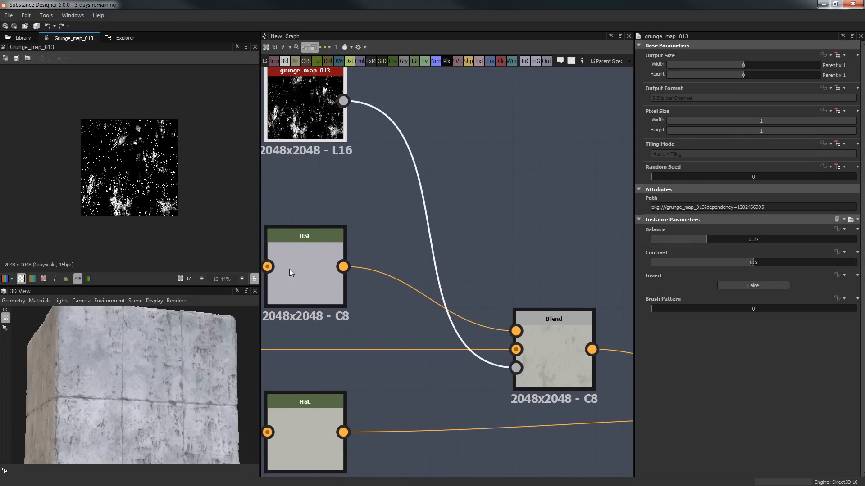
scroll(95, 170, up, 5)
middle_drag(421, 293, 423, 221)
double_click(538, 277)
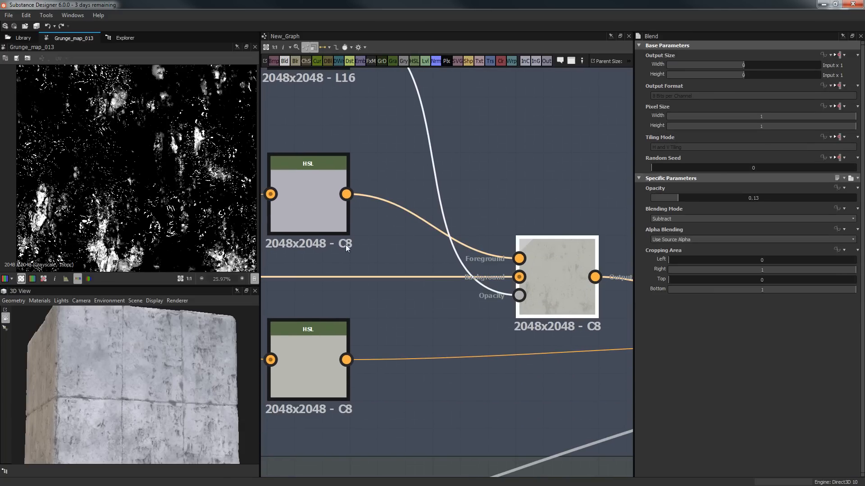
middle_drag(222, 226, 17, 220)
key(f)
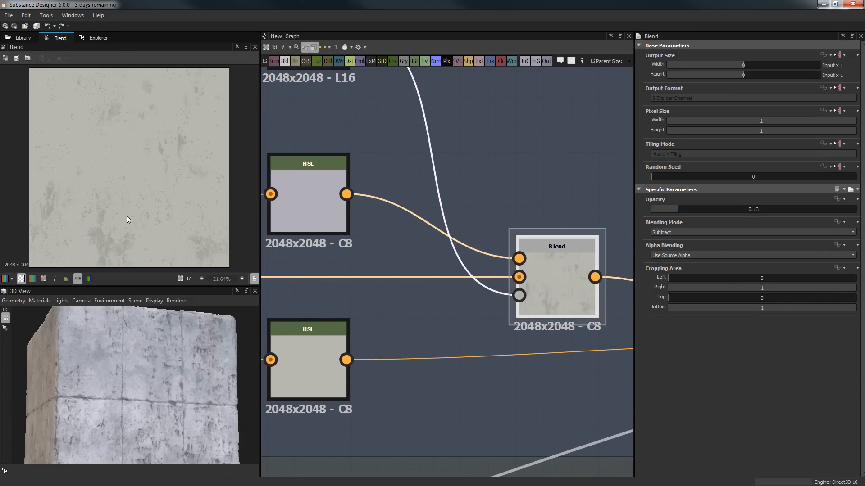
Step: Compare the hue, saturation and lightness settings of the two HSL nodes branching off the Uniform Color
middle_drag(416, 198, 592, 189)
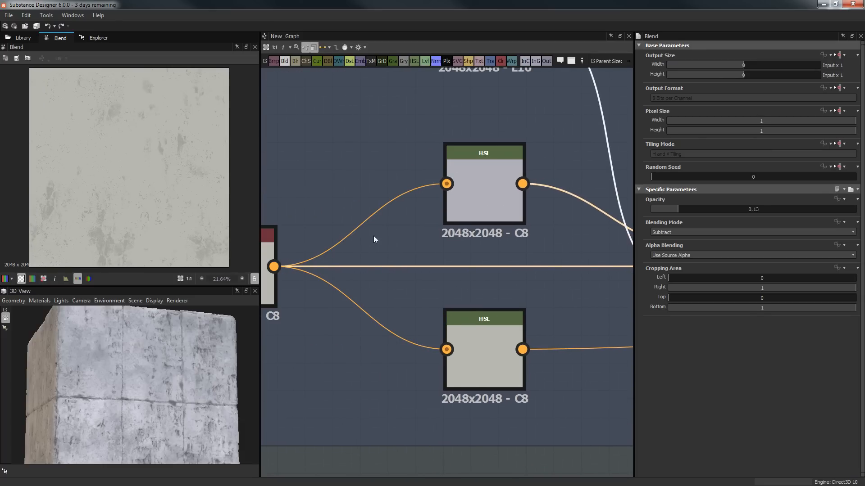
double_click(506, 160)
double_click(480, 342)
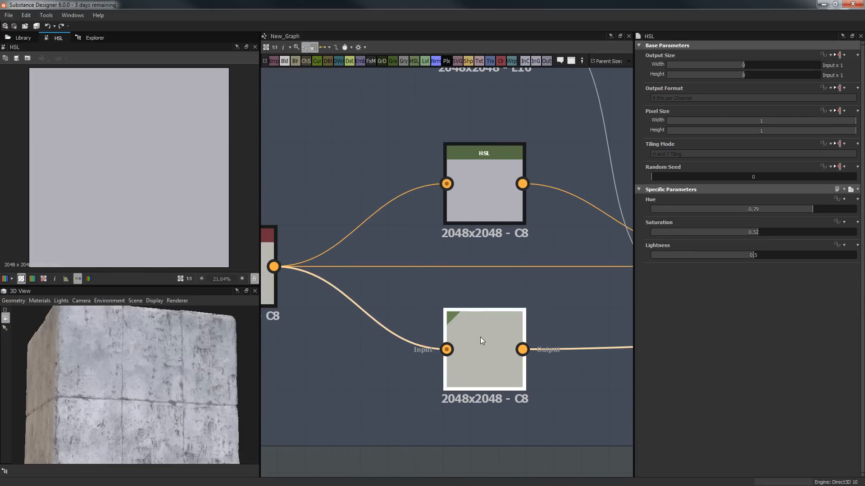
double_click(485, 188)
middle_drag(521, 232, 460, 259)
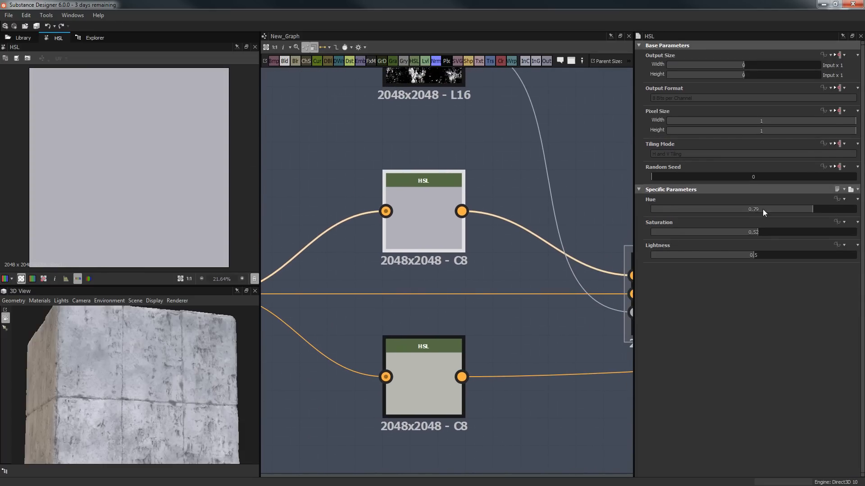
double_click(444, 361)
scroll(536, 355, down, 4)
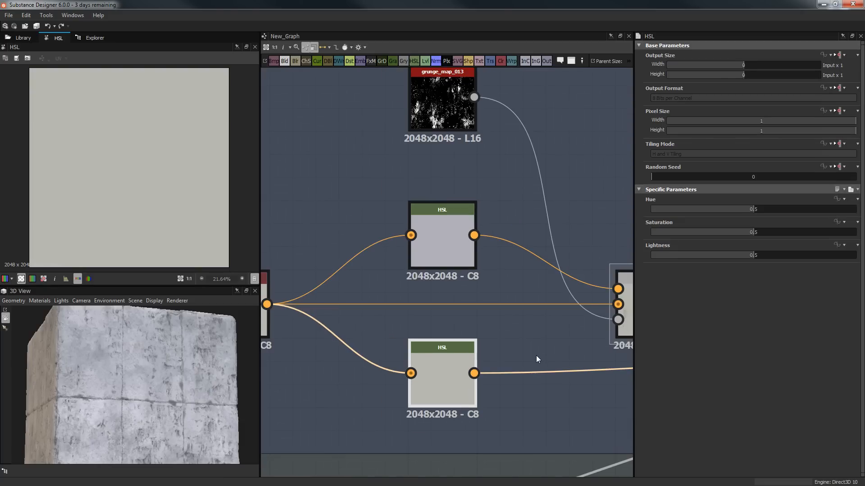
Step: Display the second Subtract Blend in the Color frame and trace its inputs back to the Uniform Color
middle_drag(482, 343, 395, 306)
double_click(591, 296)
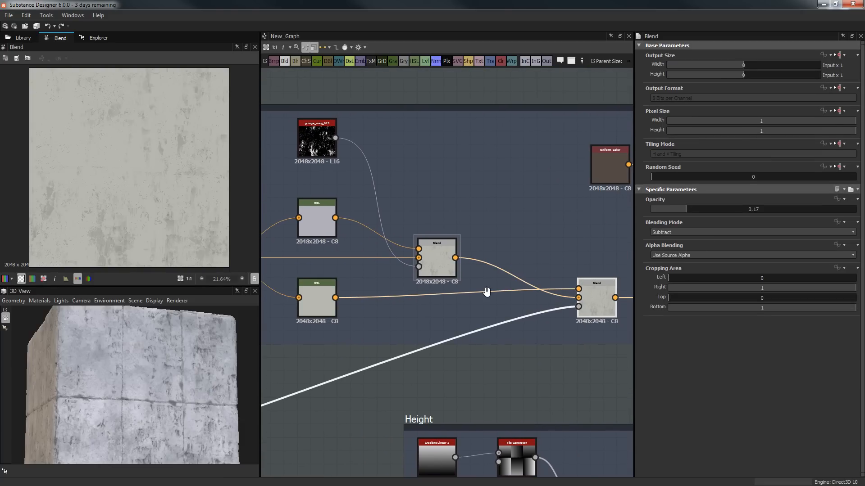
middle_drag(487, 293, 618, 285)
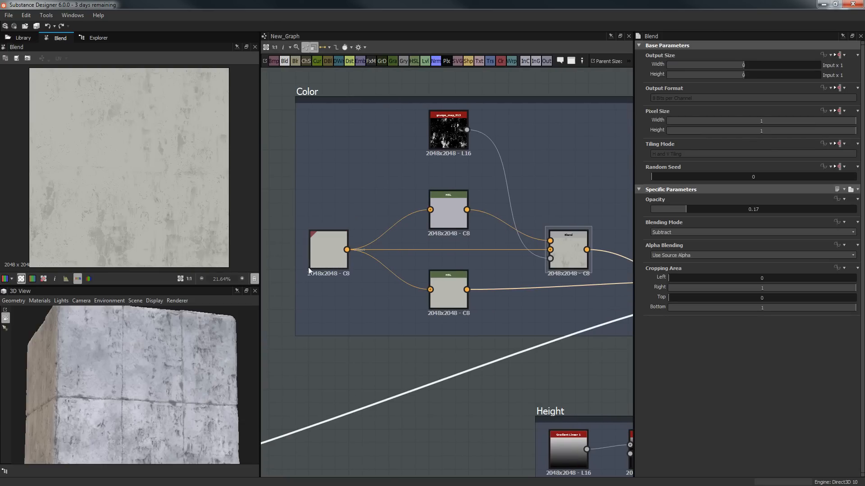
middle_drag(312, 264, 282, 259)
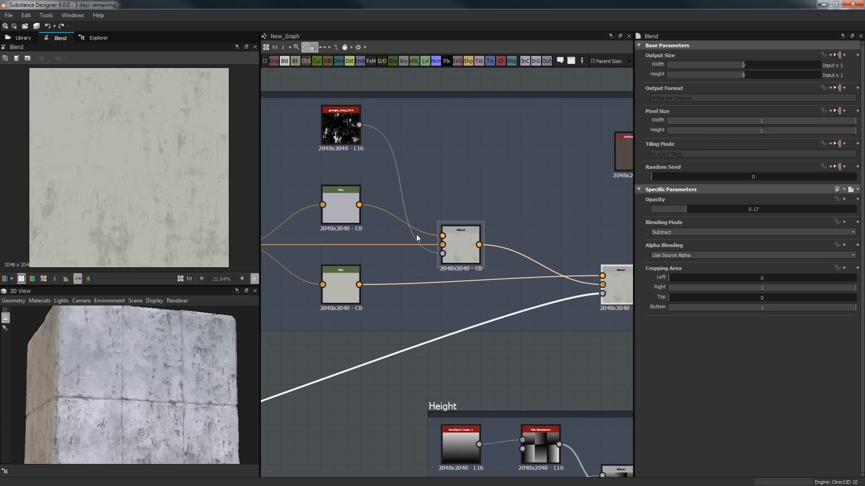
Step: Compare the first Color Blend's output, close up and in full, with the lavender HSL node feeding it
click(451, 233)
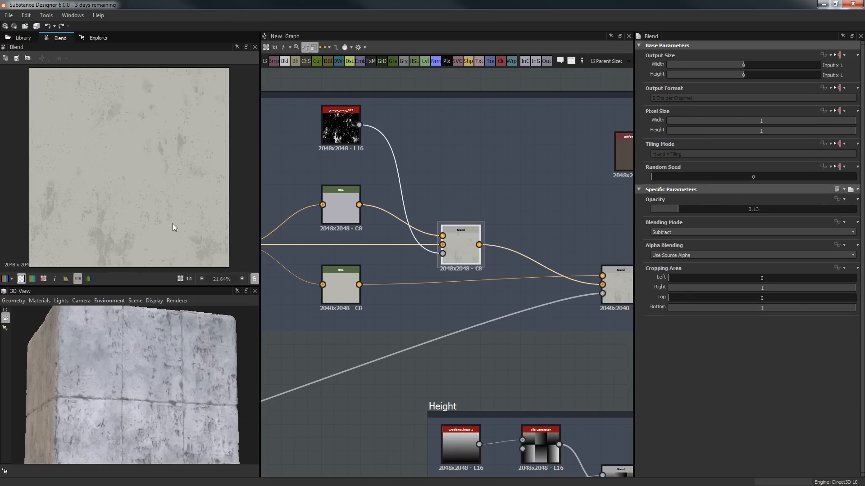
scroll(117, 218, up, 5)
middle_drag(459, 148, 536, 147)
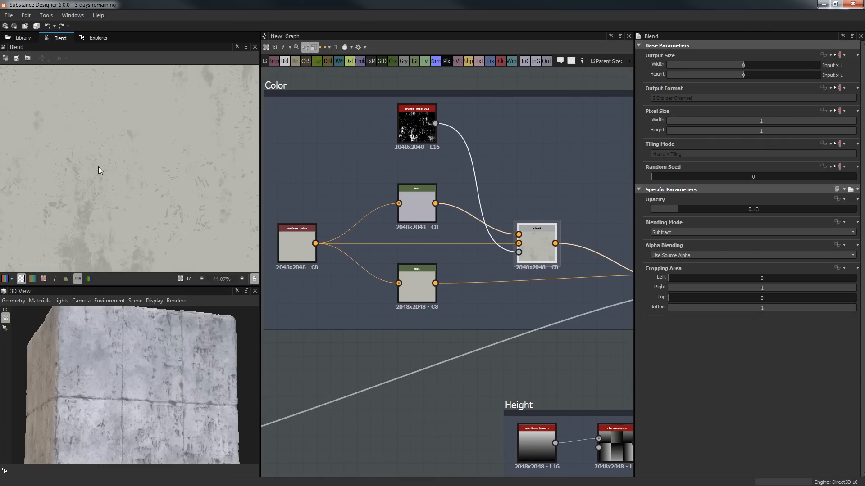
click(413, 194)
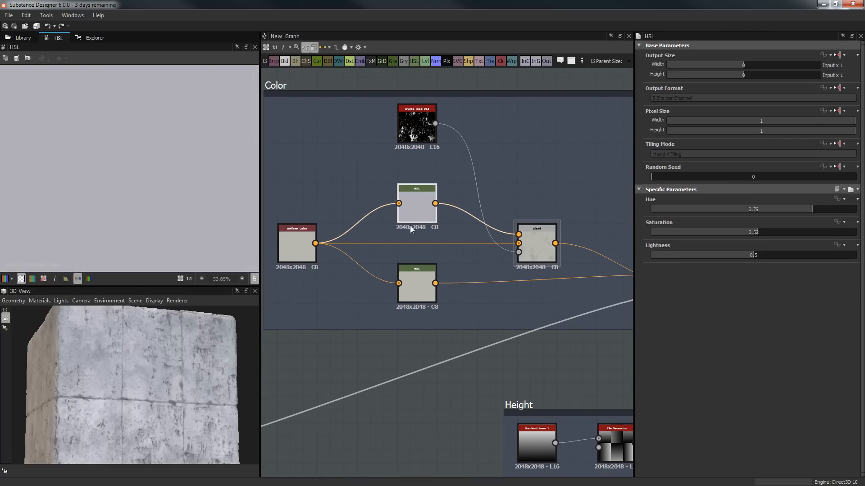
click(530, 234)
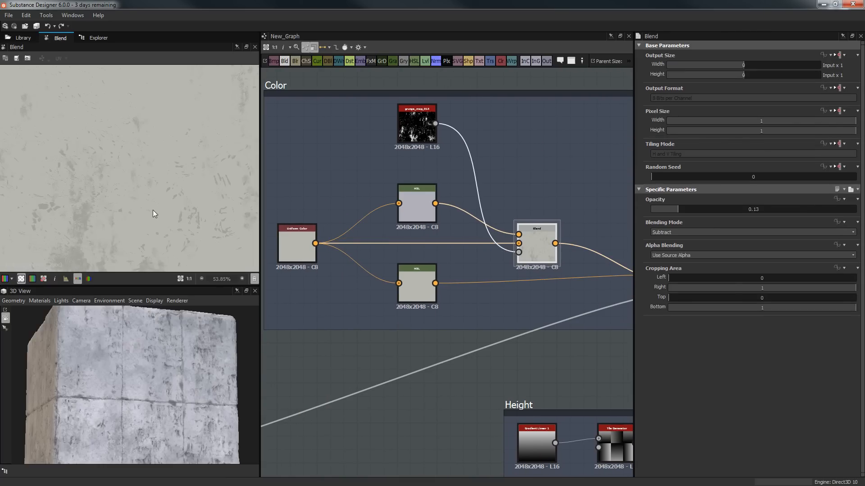
click(405, 206)
click(547, 233)
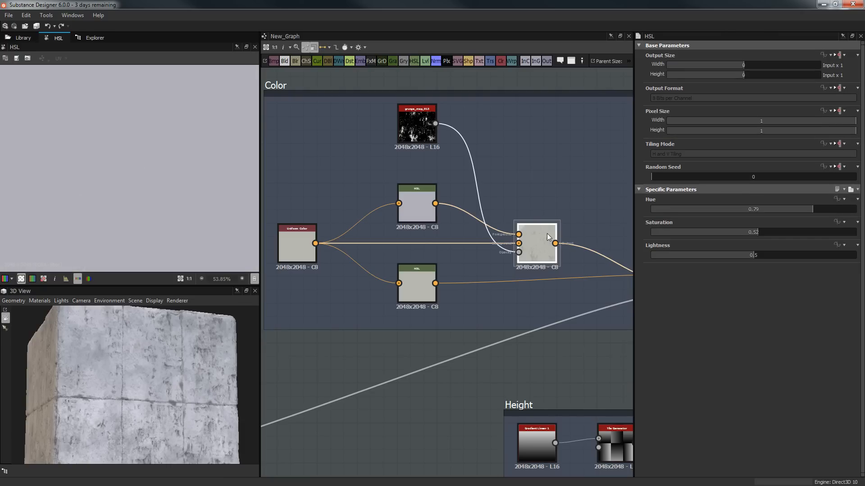
key(f)
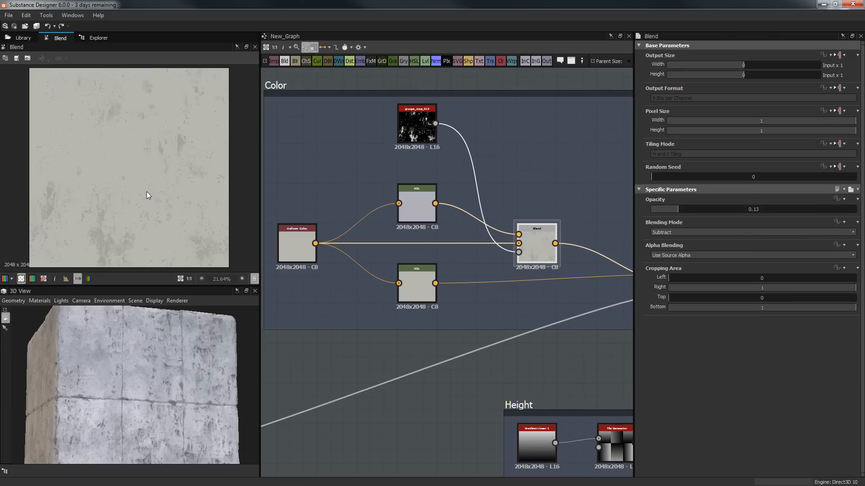
middle_drag(456, 186, 393, 202)
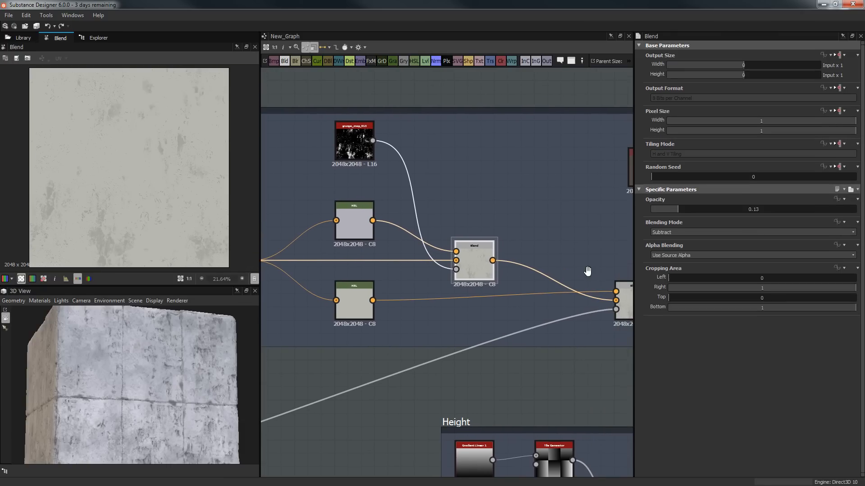
Step: Display the second Subtract Blend in the Color frame and the Invert Grayscale node that masks it
middle_drag(588, 272, 542, 266)
double_click(588, 283)
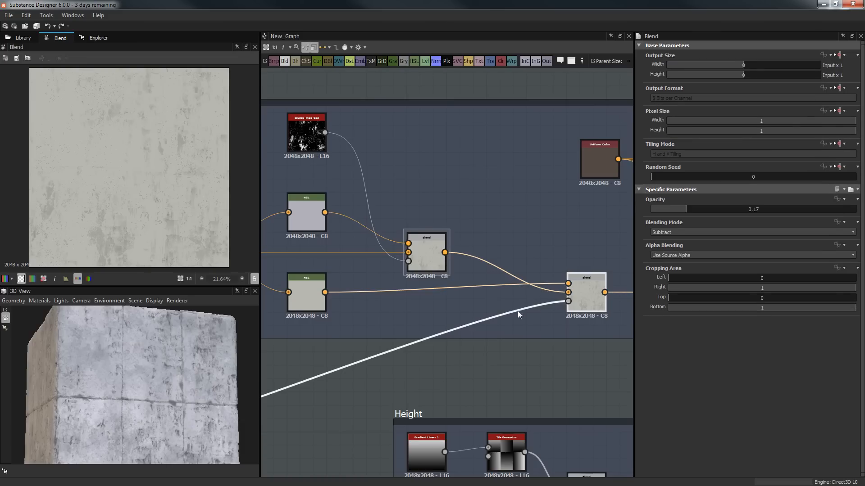
scroll(515, 312, down, 3)
middle_drag(494, 304, 659, 136)
scroll(391, 229, up, 2)
double_click(355, 246)
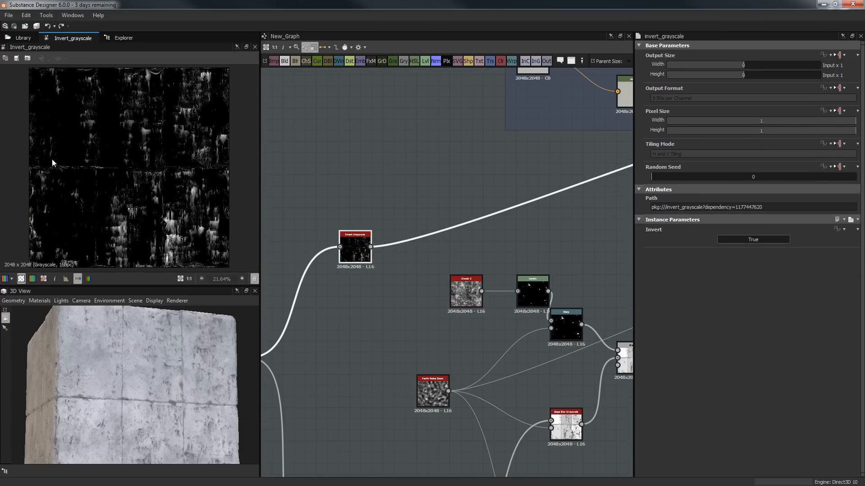
middle_drag(617, 179, 561, 222)
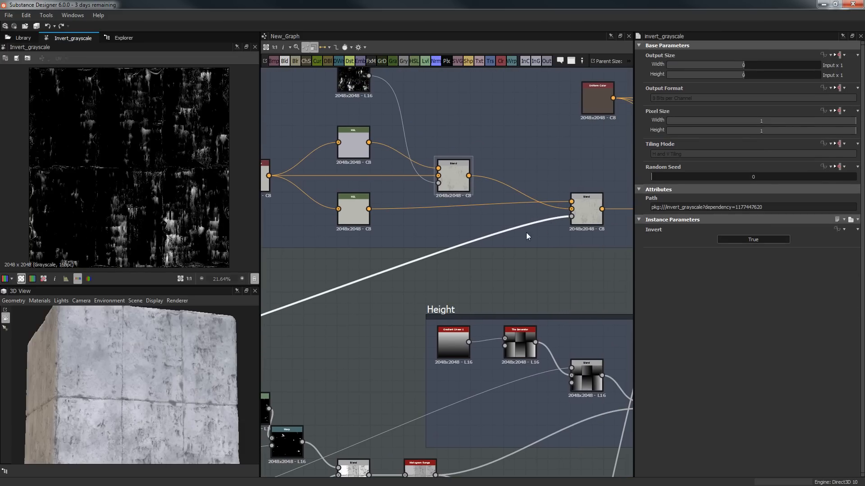
double_click(587, 202)
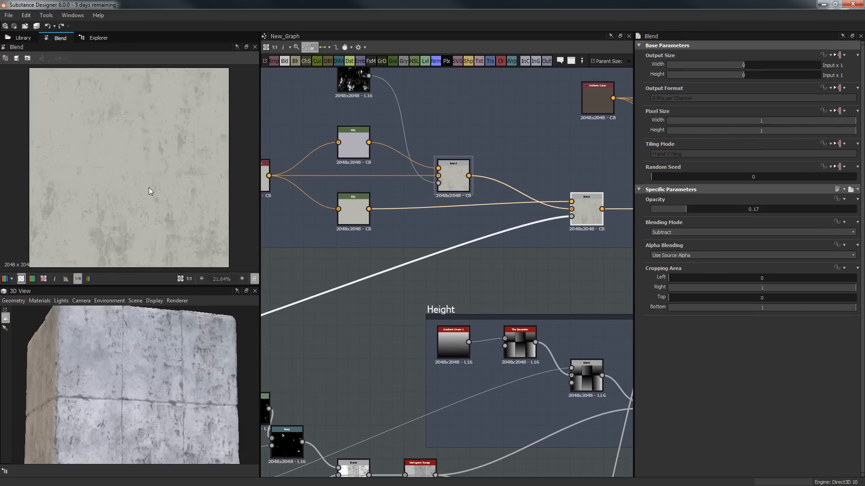
Step: Try an opacity of 0.56 on the second Subtract Blend in the Color frame and inspect the stains on the cube
scroll(150, 192, up, 1)
drag(733, 216, 768, 213)
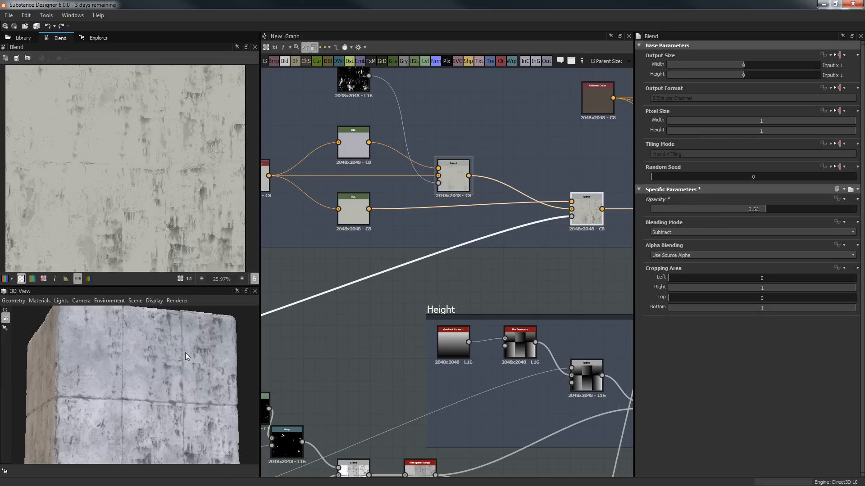
drag(186, 356, 176, 382)
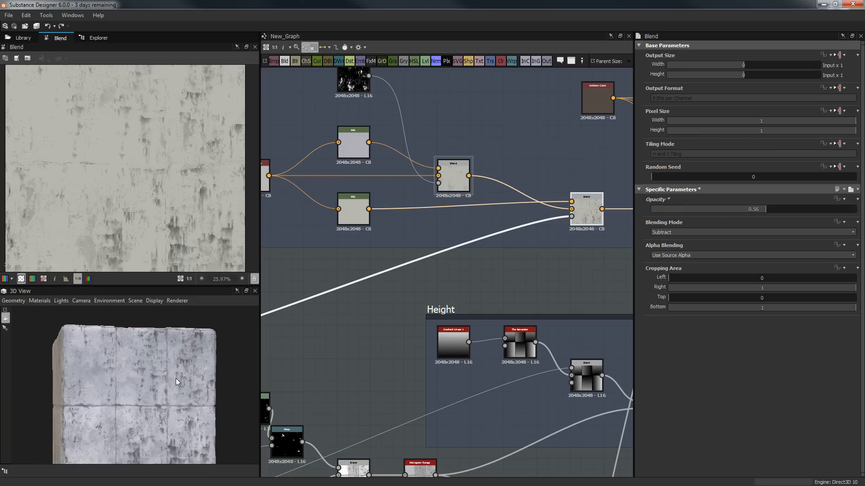
scroll(176, 382, up, 3)
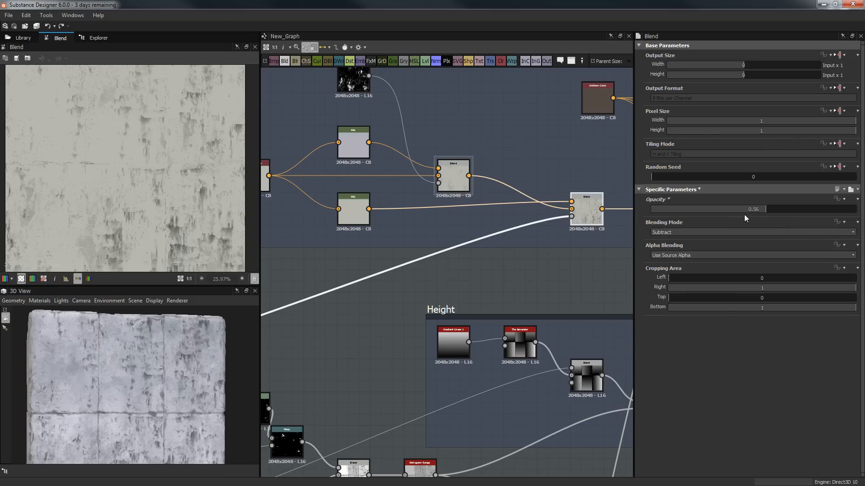
Step: Set the opacity of the second Subtract Blend in the Color frame to 0.24
drag(666, 212, 704, 214)
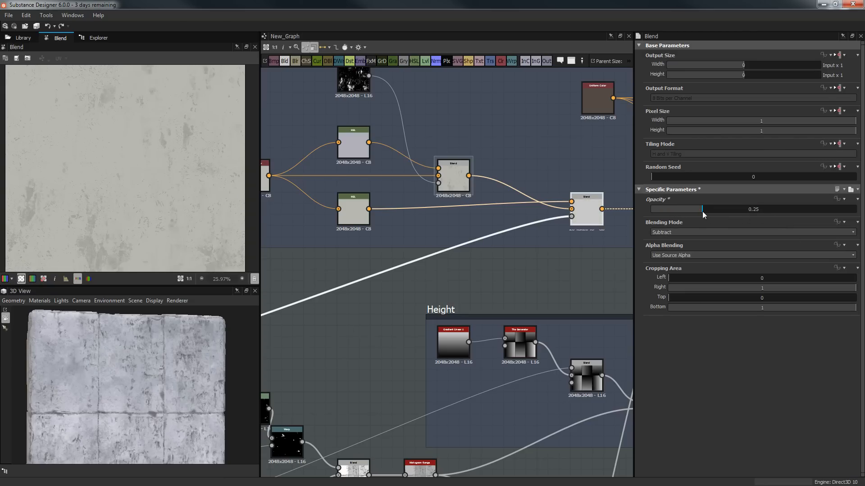
click(753, 210)
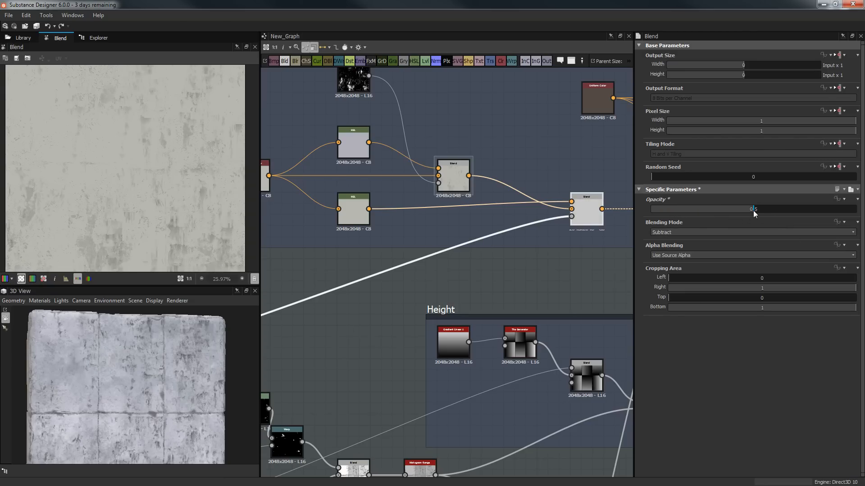
drag(716, 211, 704, 213)
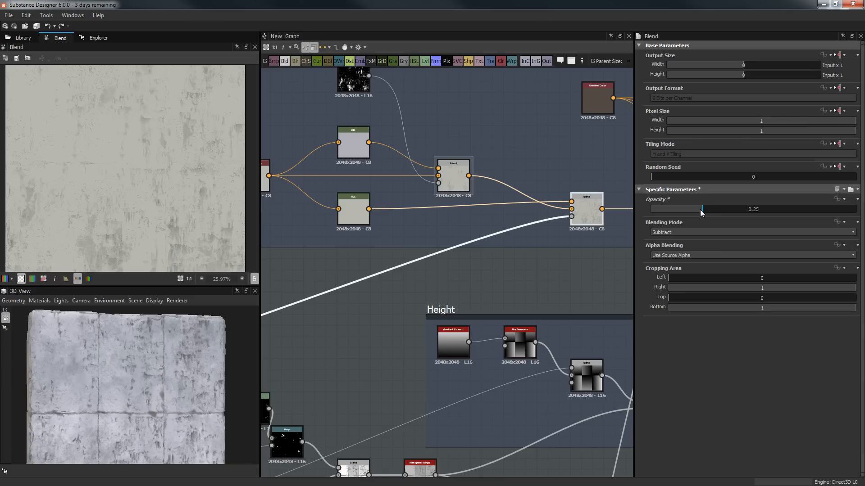
click(700, 211)
Step: Move the first four nodes of the Roughness chain out of the frame to make room before the grunge Blends
scroll(398, 322, down, 5)
middle_drag(419, 281, 482, 165)
middle_drag(403, 265, 403, 249)
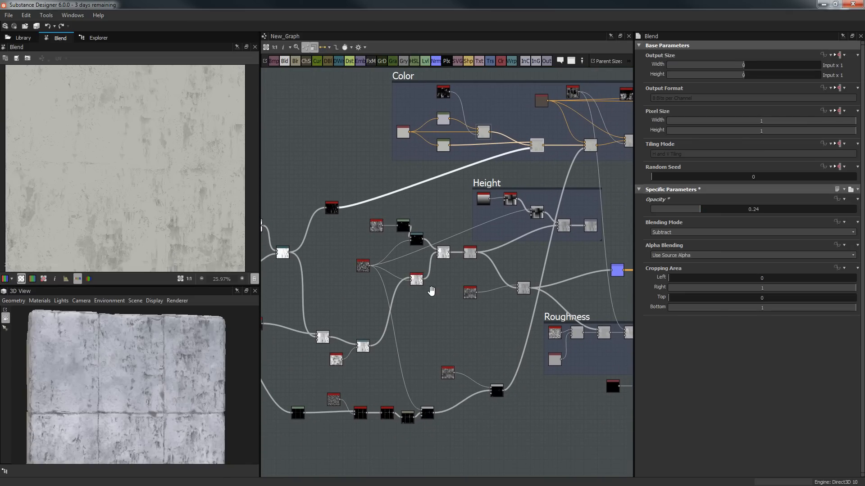
middle_drag(430, 291, 376, 300)
middle_drag(526, 347, 511, 364)
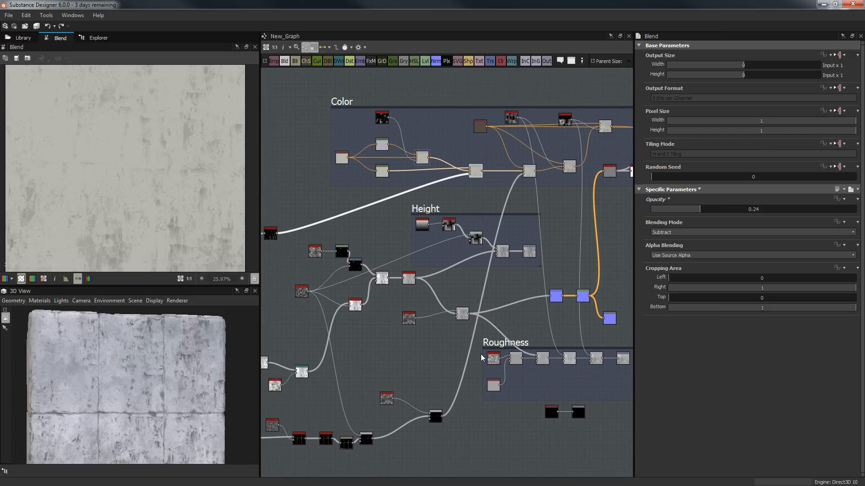
drag(483, 354, 428, 363)
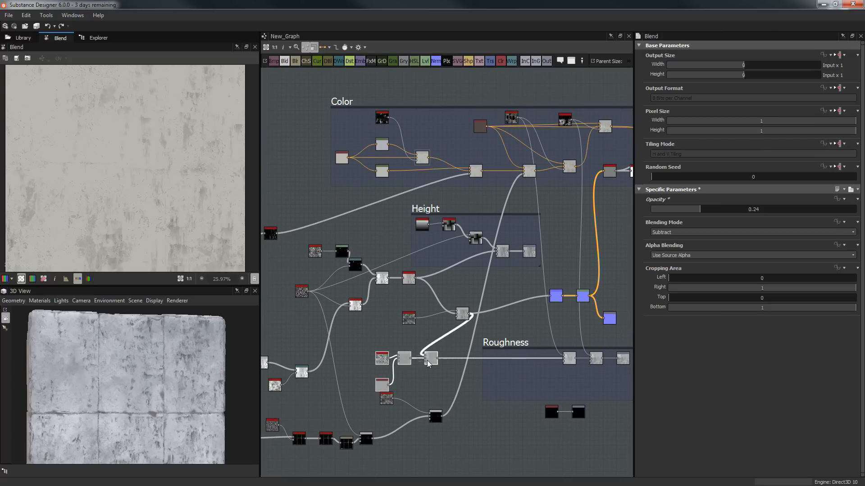
Step: Add a Blend node in the Roughness frame, with Invert Grayscale as foreground and the Max (Lighten) roughness Blend as background
click(448, 375)
key(space)
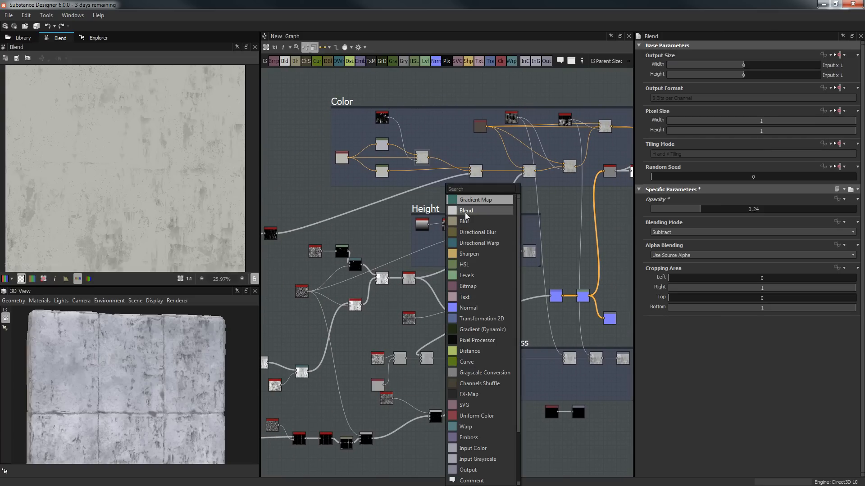
click(466, 211)
click(428, 359)
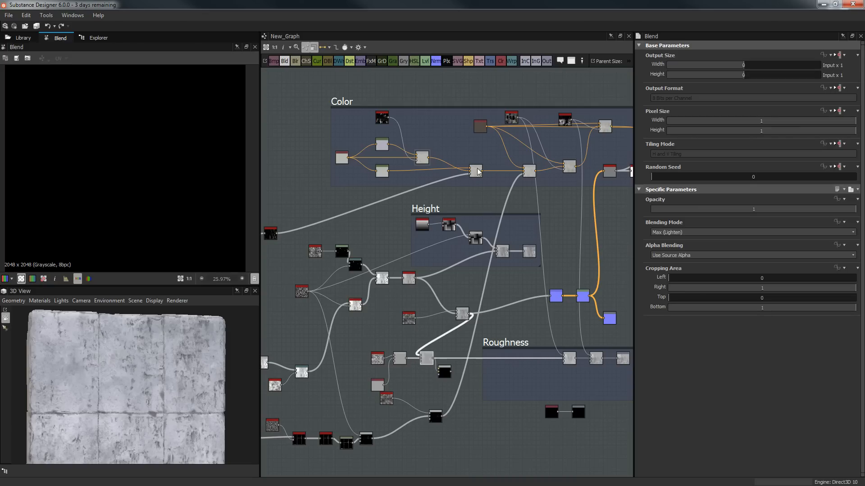
drag(275, 233, 494, 375)
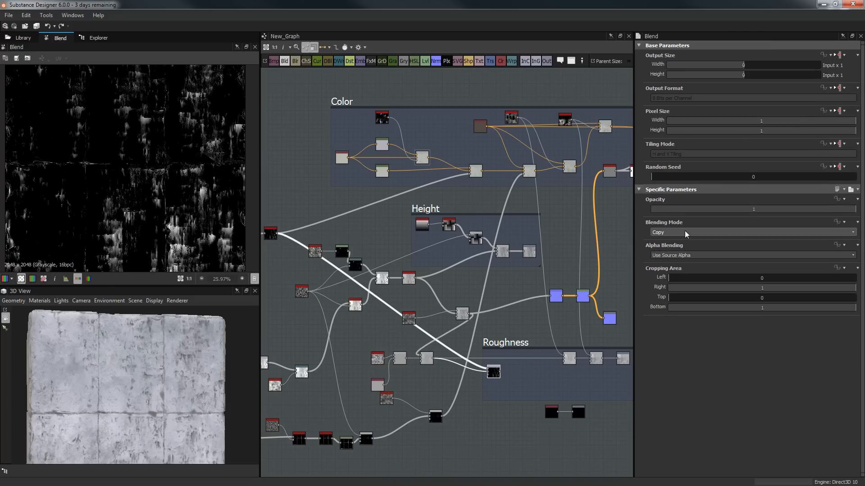
click(504, 388)
click(491, 375)
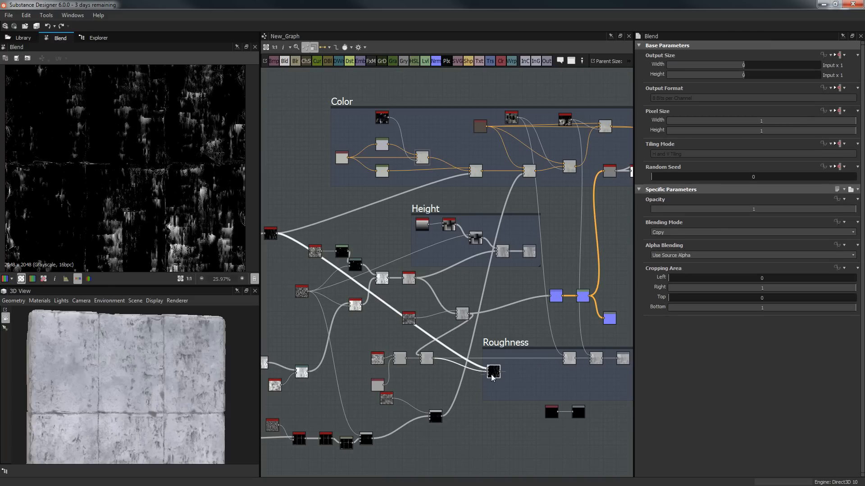
Step: Try the Max (Lighten) blending mode on the new roughness Blend and inspect its output up close
click(698, 232)
click(675, 269)
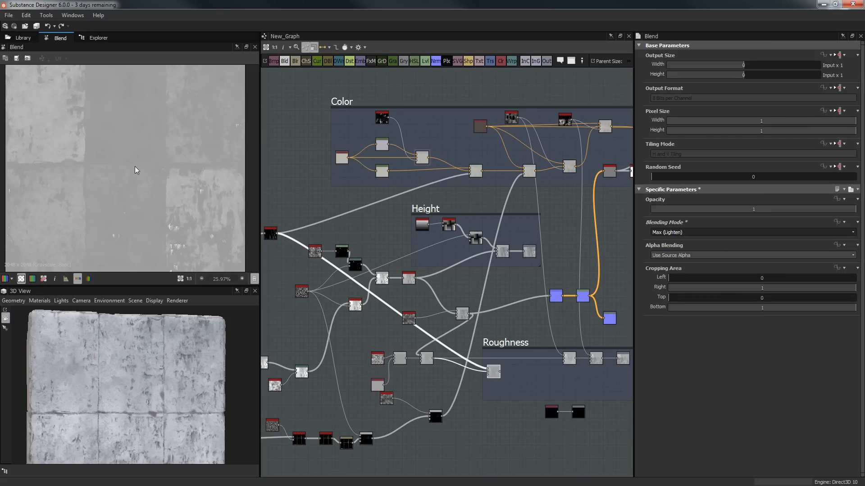
scroll(136, 170, up, 1)
scroll(139, 170, down, 2)
scroll(147, 166, up, 2)
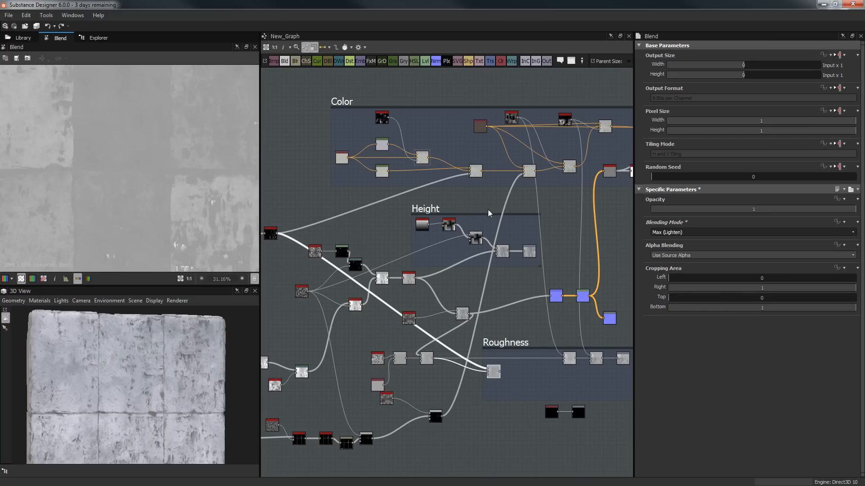
scroll(190, 141, up, 3)
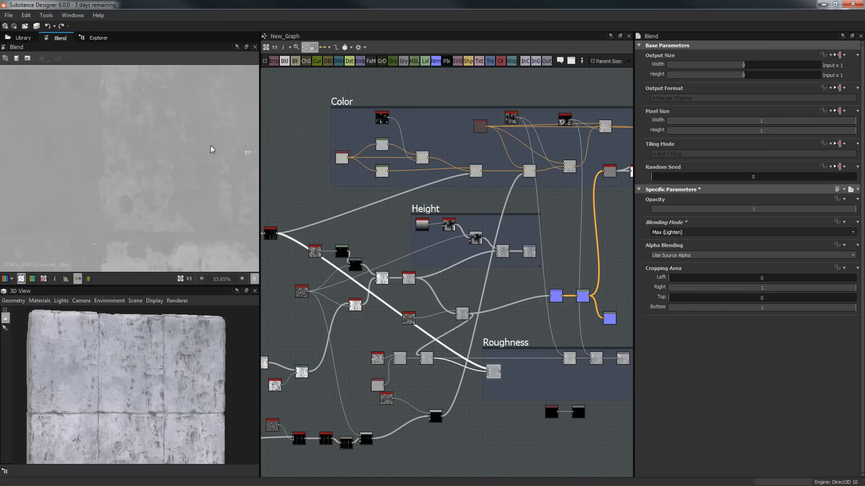
scroll(213, 149, down, 3)
scroll(228, 162, up, 3)
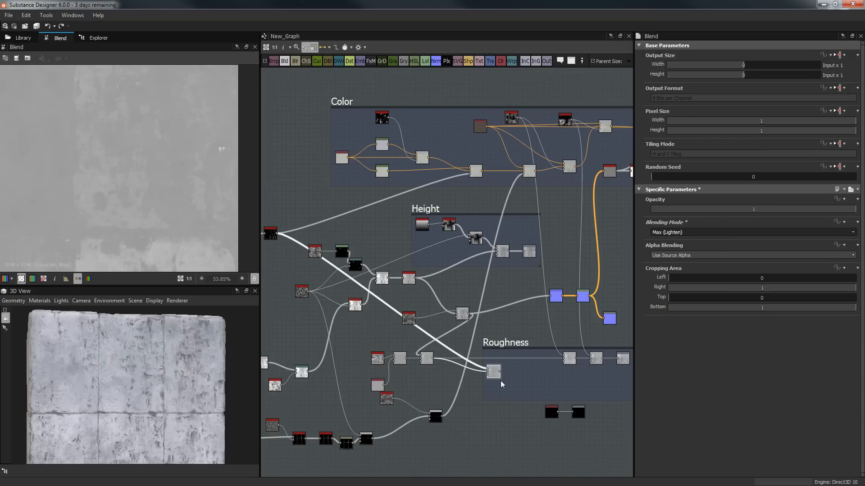
Step: Set the new roughness Blend to Add (Linear Dodge) and connect its output to the next Blend in the Roughness frame
scroll(494, 378, up, 2)
click(378, 350)
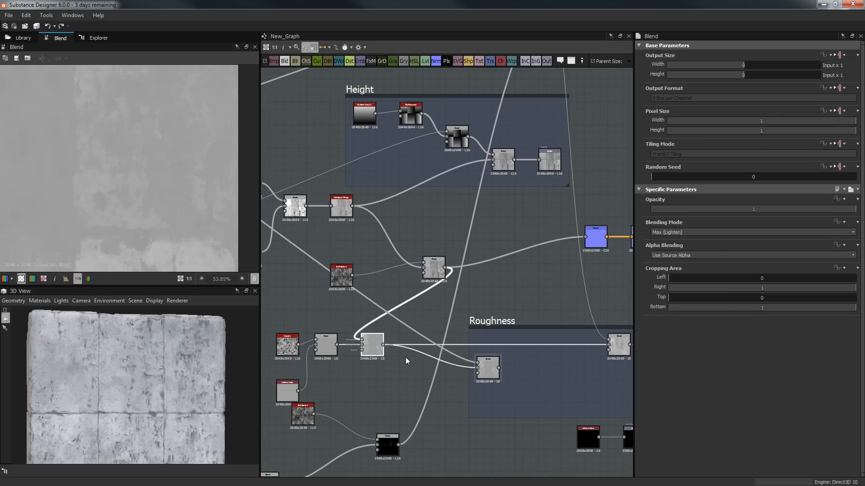
click(490, 378)
click(718, 232)
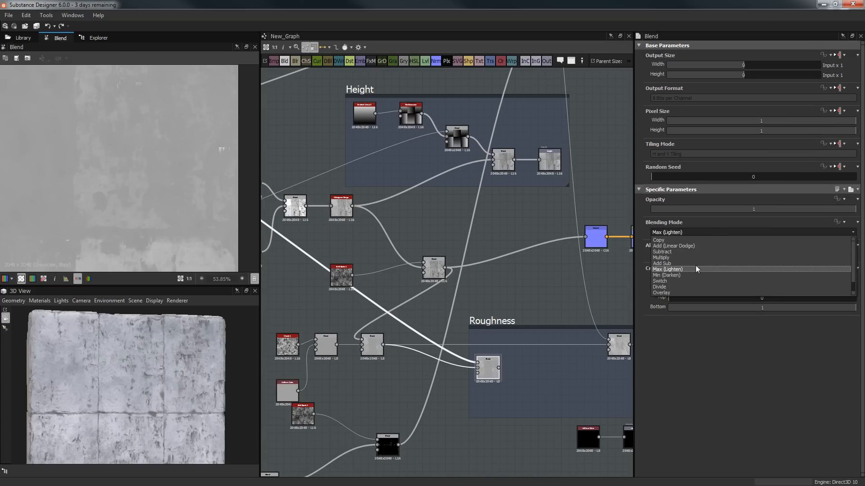
click(690, 245)
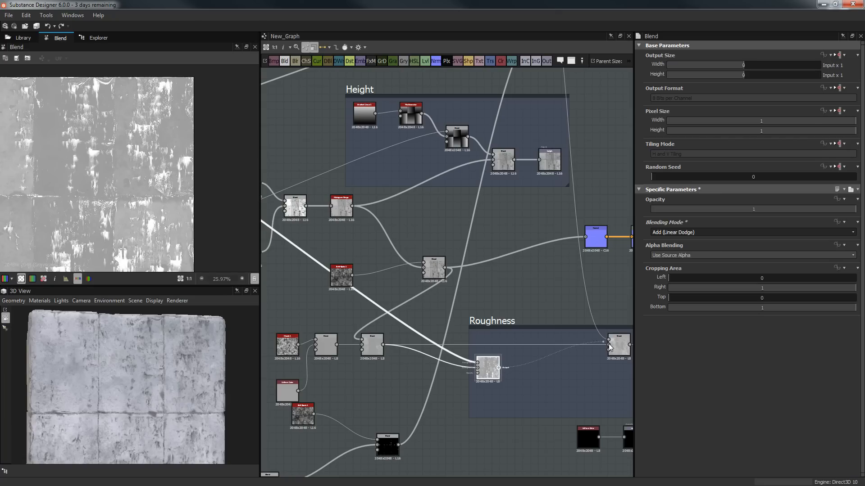
drag(609, 347, 608, 345)
drag(486, 378, 514, 364)
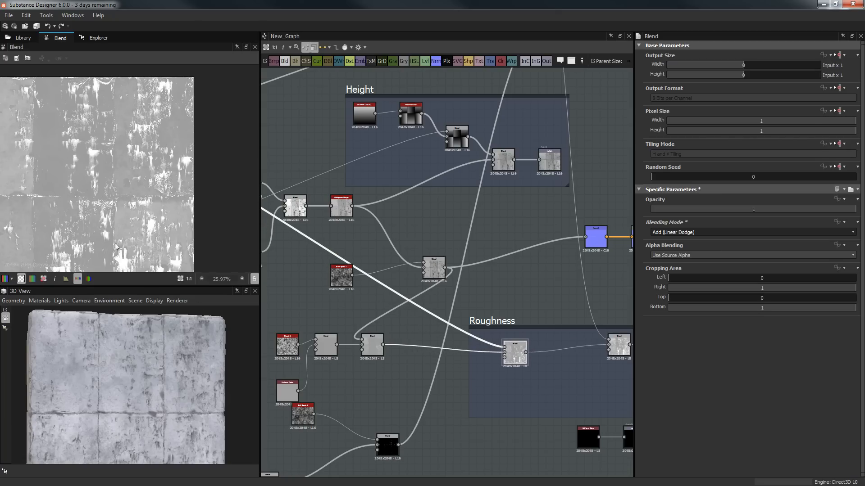
Step: Set the opacity of the new roughness Blend to 0.32
click(771, 232)
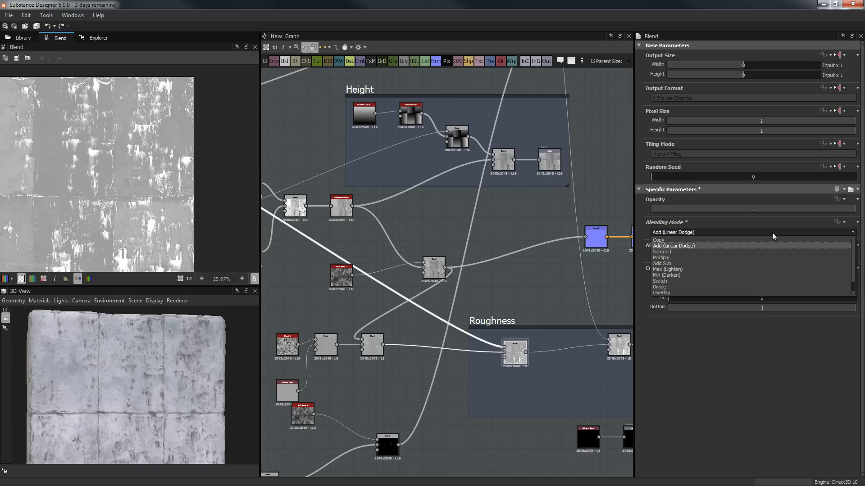
click(769, 210)
drag(769, 210, 716, 212)
Step: Inspect the concrete's stains and seams up close on the cube under a rotated environment light
scroll(142, 377, up, 5)
drag(143, 378, 196, 371)
middle_drag(196, 372, 137, 374)
ctrl+shift+right_drag(202, 373, 131, 379)
scroll(130, 380, down, 2)
drag(130, 380, 124, 390)
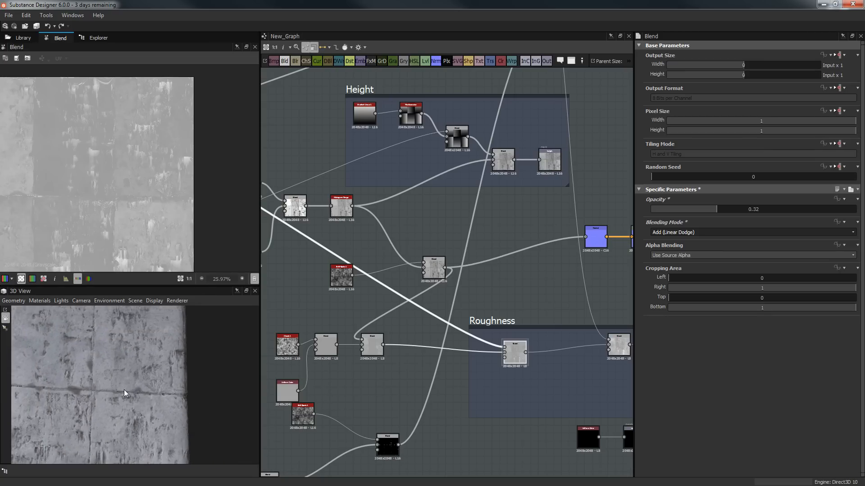
middle_drag(124, 390, 173, 391)
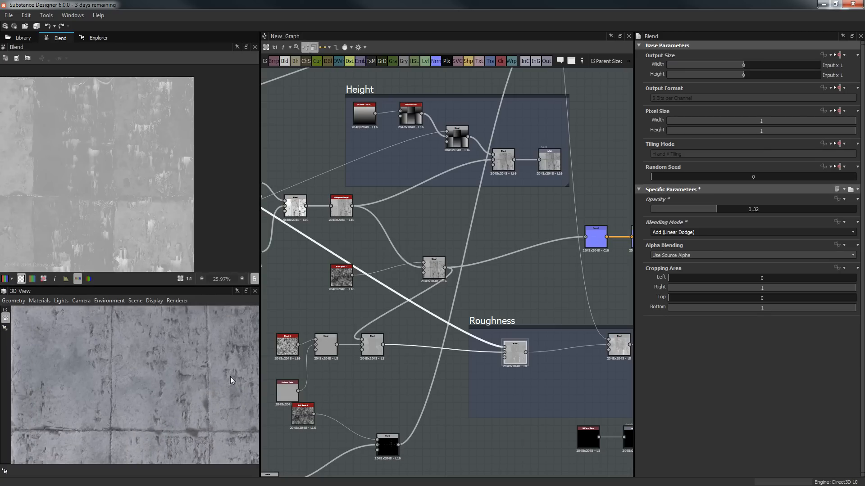
middle_drag(231, 377, 140, 339)
Step: Line up the new Add Blend with the other nodes in the Roughness row
scroll(517, 342, up, 2)
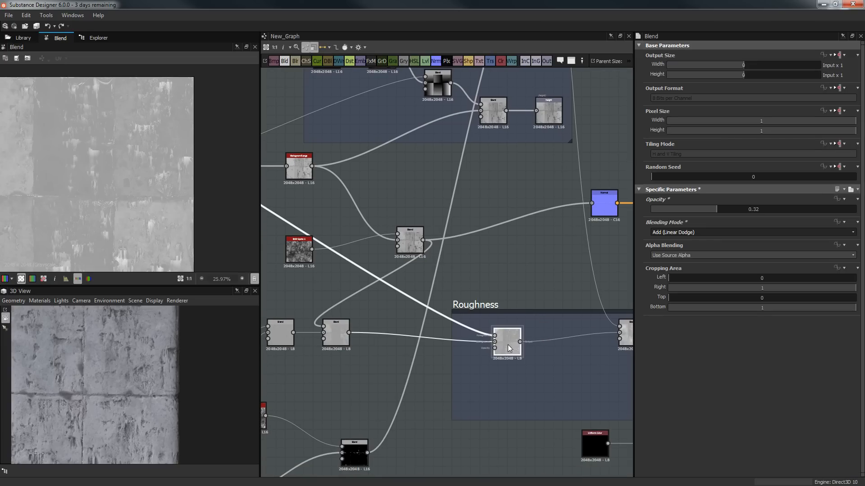
drag(507, 345, 560, 340)
Step: Enlarge the 3D view and examine the roughness on the cube's top face at grazing angles under changing light
drag(134, 369, 207, 385)
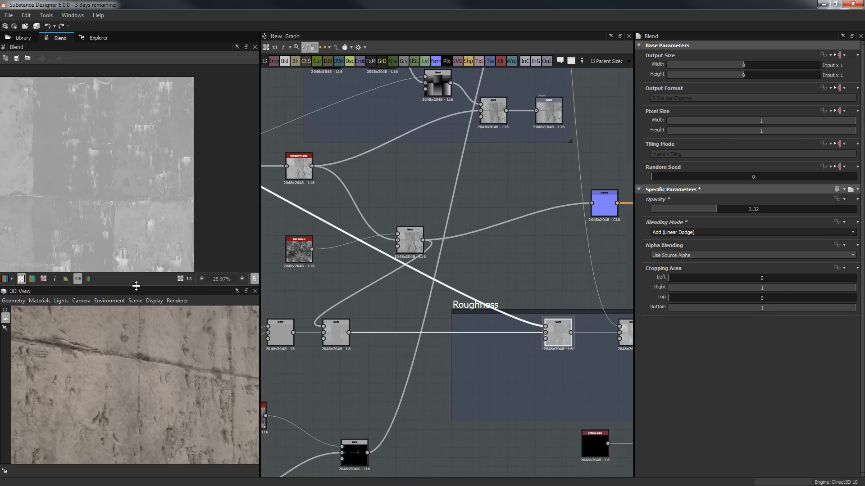
drag(136, 286, 136, 126)
drag(205, 152, 180, 331)
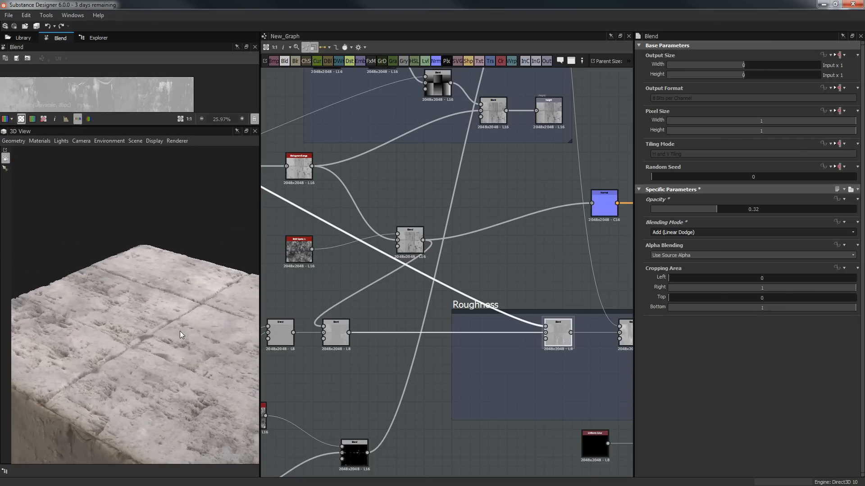
mouse_move(180, 331)
ctrl+shift+right_down()
mouse_move(216, 339)
mouse_move(155, 338)
ctrl+shift+right_up()
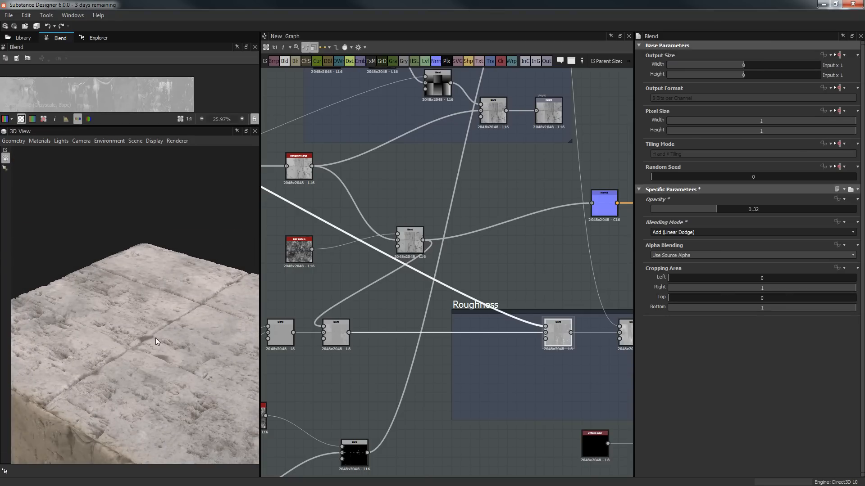
drag(191, 334, 182, 310)
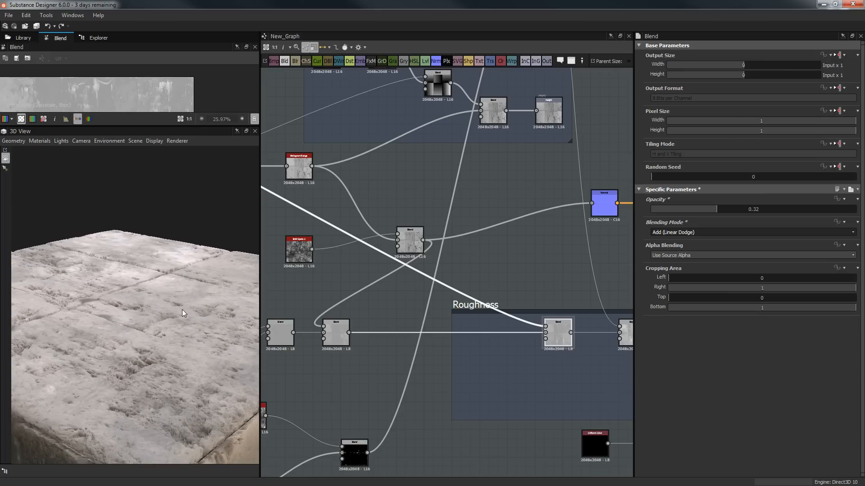
mouse_move(181, 309)
ctrl+shift+right_down()
mouse_move(192, 335)
mouse_move(142, 337)
mouse_move(252, 333)
mouse_move(136, 325)
mouse_move(163, 321)
mouse_move(169, 344)
mouse_move(223, 344)
mouse_move(169, 344)
mouse_move(189, 343)
ctrl+shift+right_up()
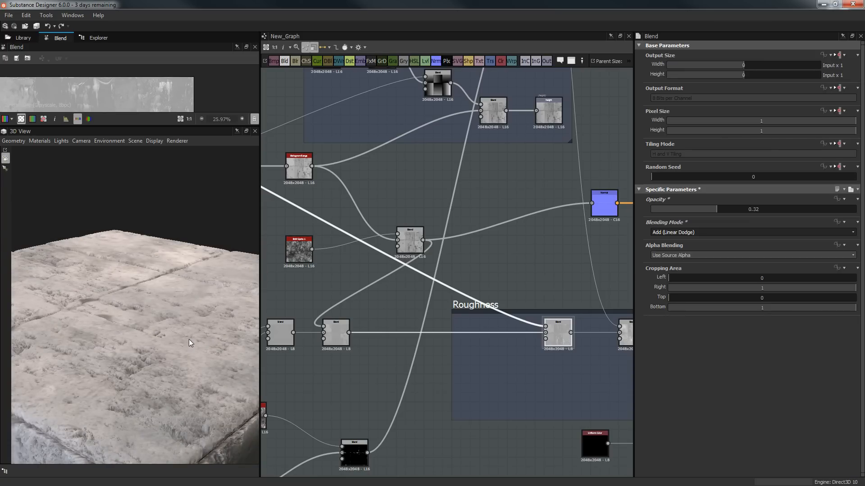
scroll(541, 293, down, 5)
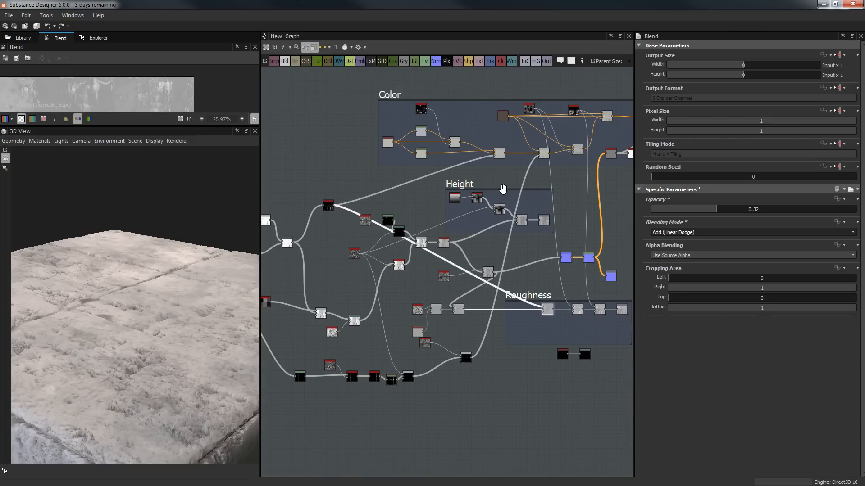
Step: Look over the Color nodes and turn the cube to examine the stains and seams on its front face
middle_drag(503, 189, 475, 292)
scroll(534, 199, up, 4)
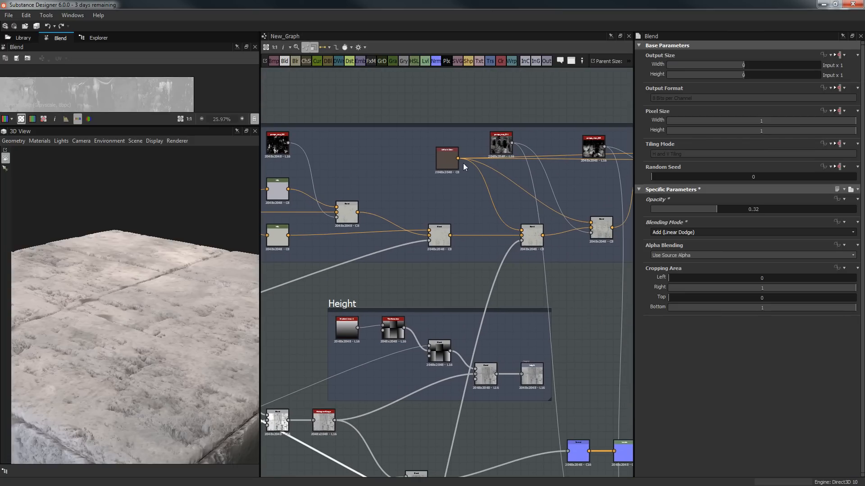
drag(133, 344, 156, 223)
middle_drag(432, 328, 468, 292)
scroll(467, 293, down, 2)
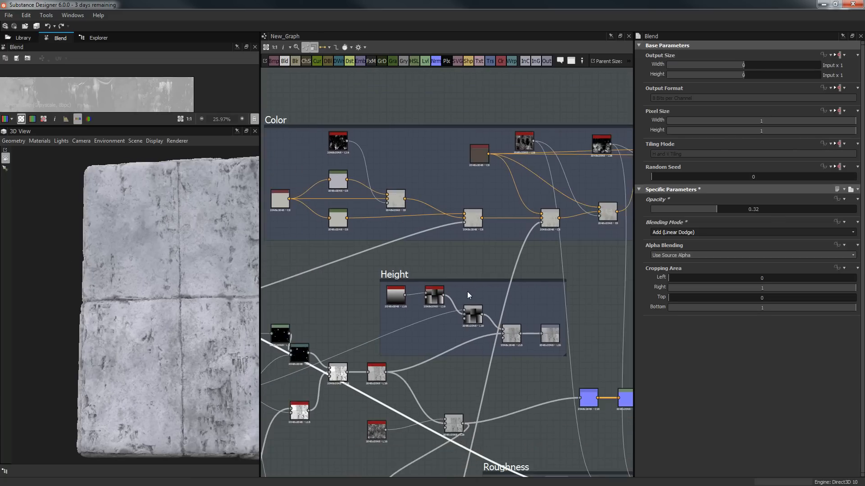
Step: Trace the seam mask chain back to its starting Levels node and preview that node's full output in an enlarged 2D view
middle_drag(509, 314, 576, 144)
scroll(403, 365, up, 2)
middle_drag(452, 313, 592, 176)
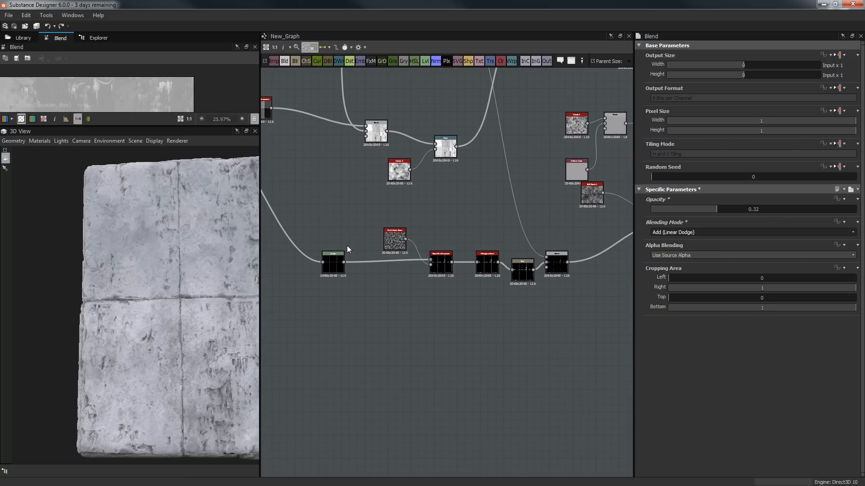
scroll(346, 245, up, 2)
middle_drag(345, 245, 475, 350)
scroll(446, 325, down, 2)
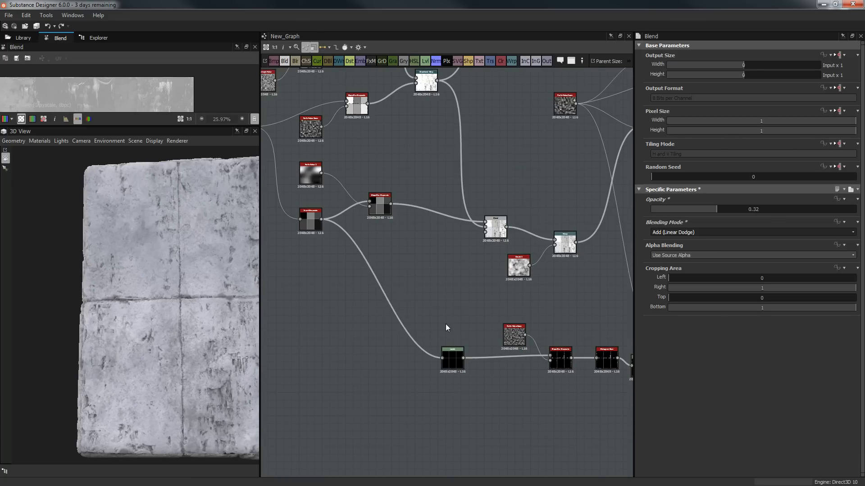
click(446, 355)
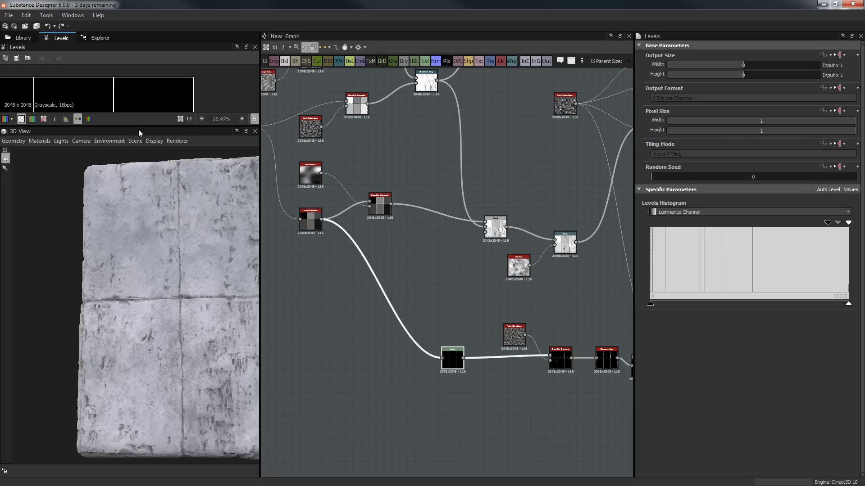
drag(138, 127, 316, 258)
scroll(133, 207, down, 2)
scroll(134, 206, up, 2)
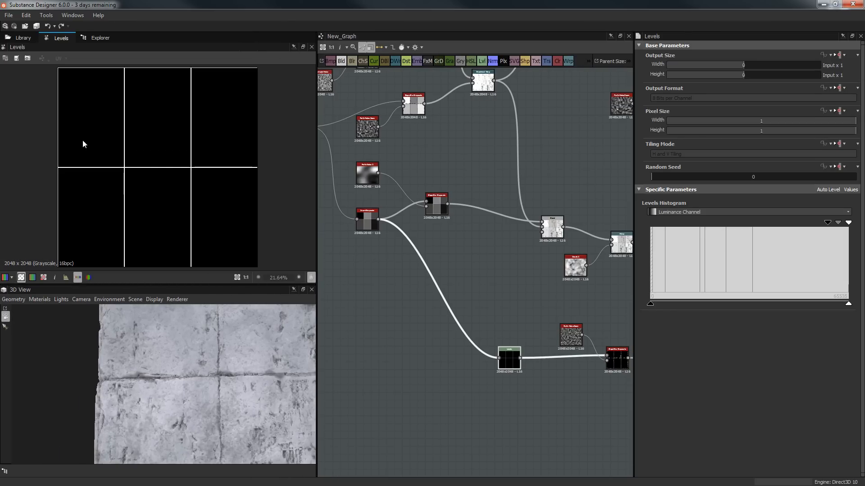
Step: Preview the Slope Blur Grayscale node fed by Perlin Noise Zoom and examine the distorted seam edges up close
middle_drag(489, 323, 358, 303)
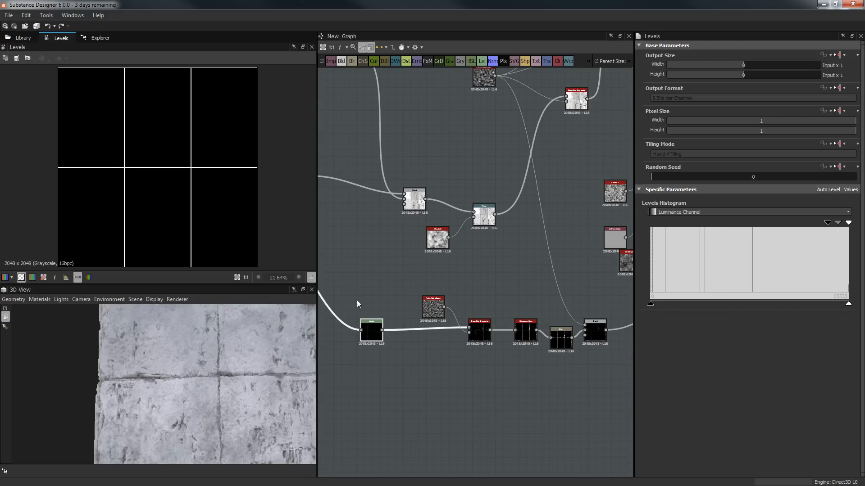
scroll(451, 310, up, 2)
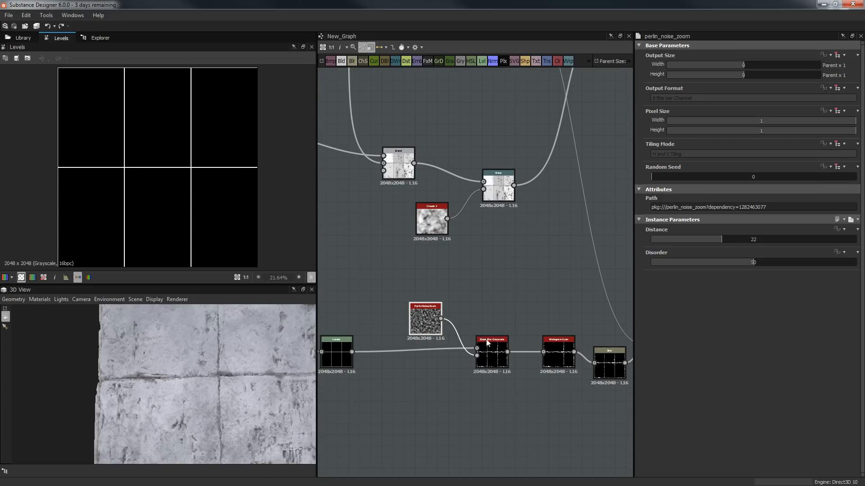
double_click(491, 356)
scroll(211, 165, up, 2)
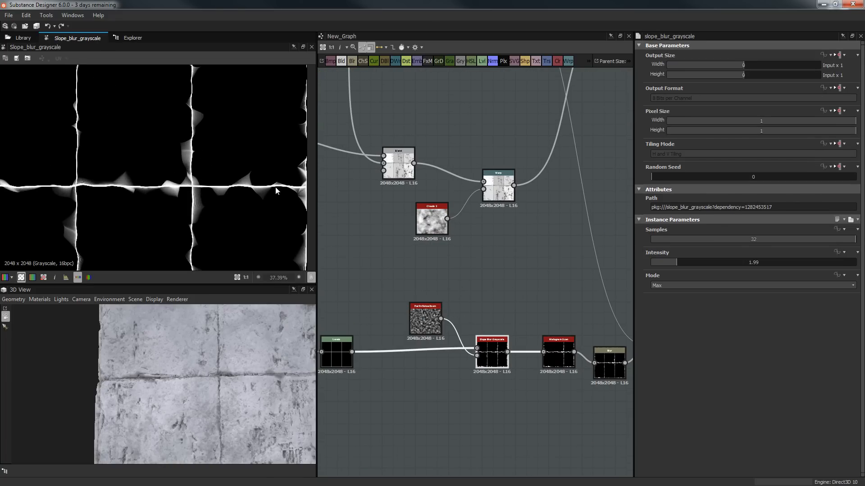
scroll(221, 162, down, 2)
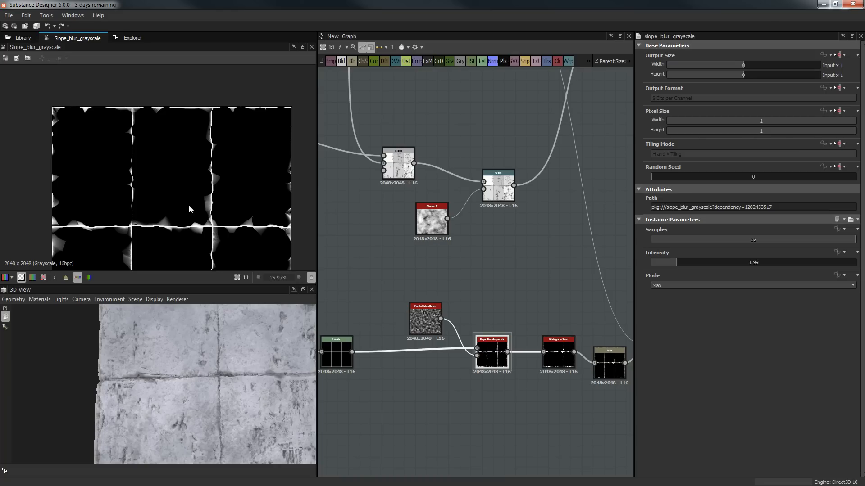
Step: Preview the Histogram Scan node that follows the slope blur and examine the whole seam mask
middle_drag(520, 282, 495, 199)
double_click(532, 280)
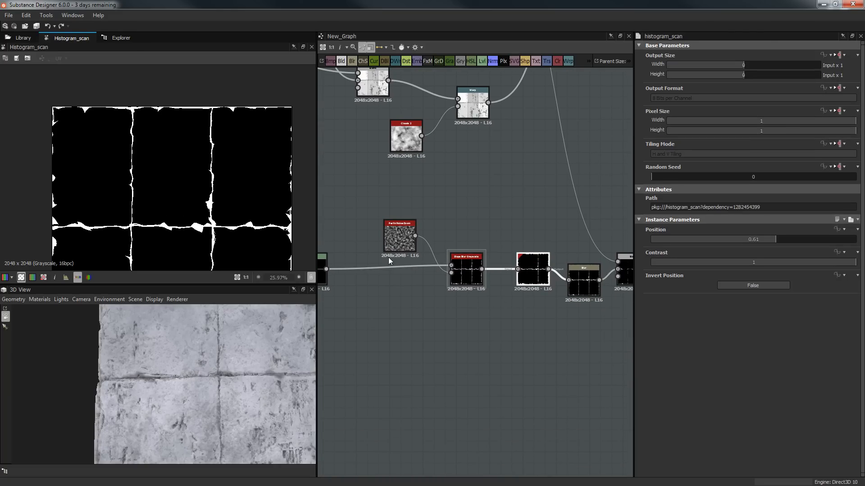
scroll(180, 214, down, 1)
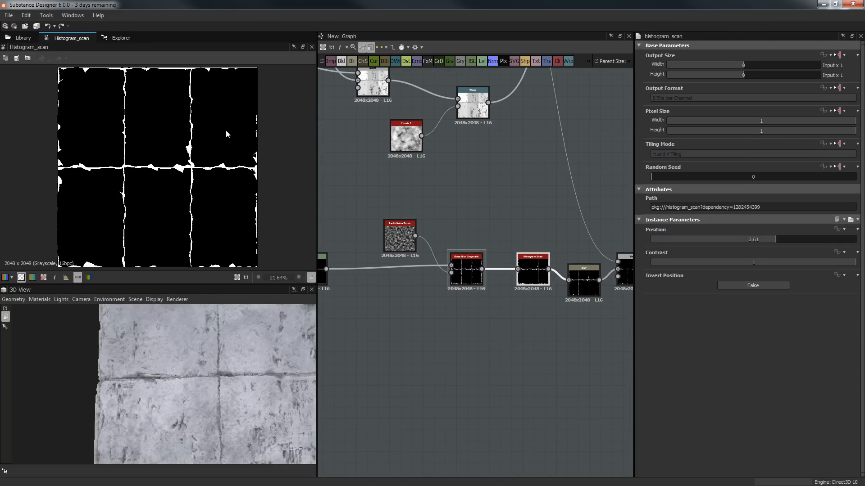
scroll(520, 235, up, 3)
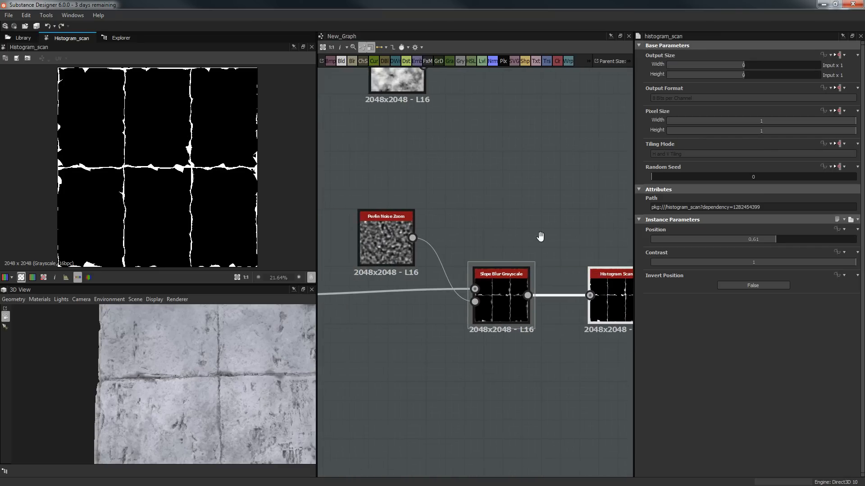
Step: Compare the Slope Blur Grayscale output with the Histogram Scan output, examining the chipped seam edges up close
double_click(428, 240)
double_click(569, 285)
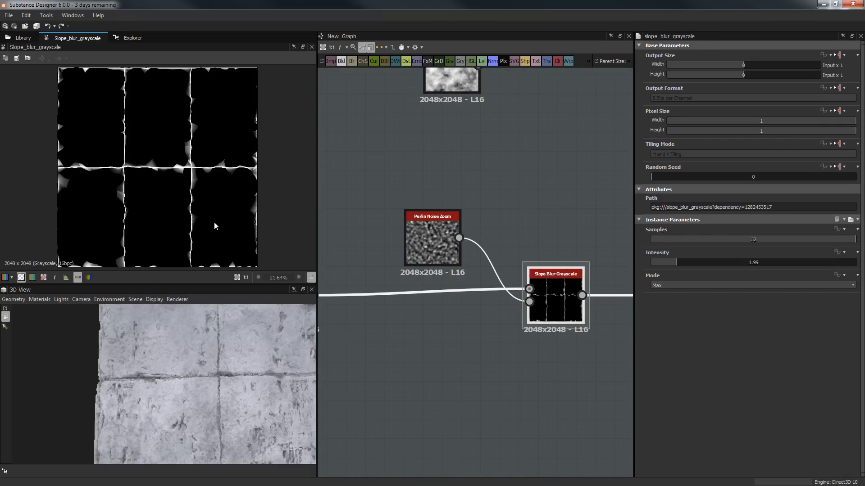
middle_drag(519, 253, 399, 241)
double_click(568, 269)
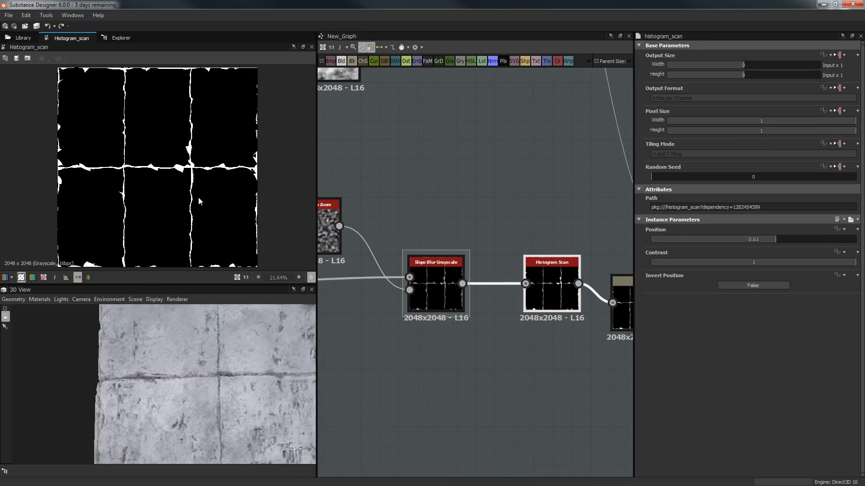
scroll(163, 178, up, 5)
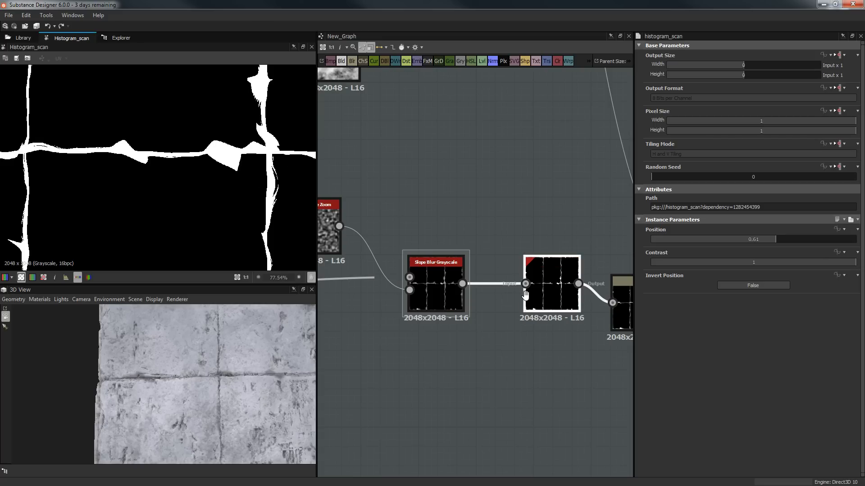
Step: Preview the Blur node's softened seam mask, and go back to the Slope Blur Grayscale node
middle_drag(622, 345, 459, 348)
double_click(474, 310)
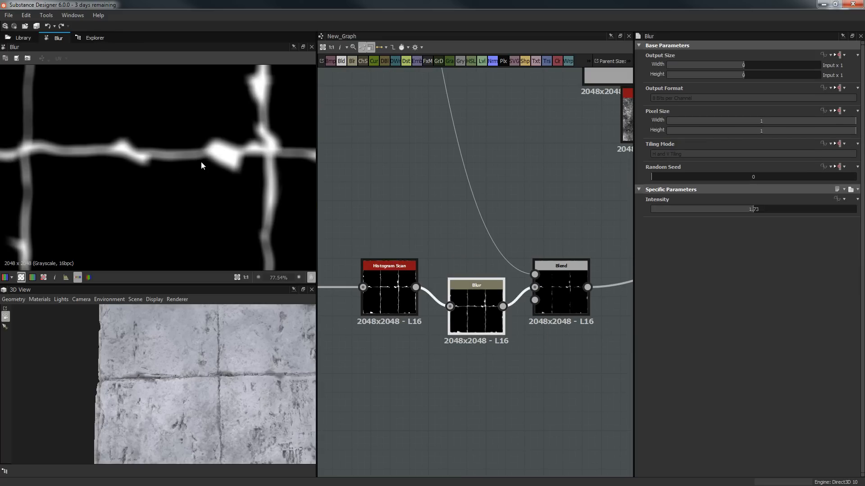
middle_drag(456, 224, 499, 224)
double_click(431, 281)
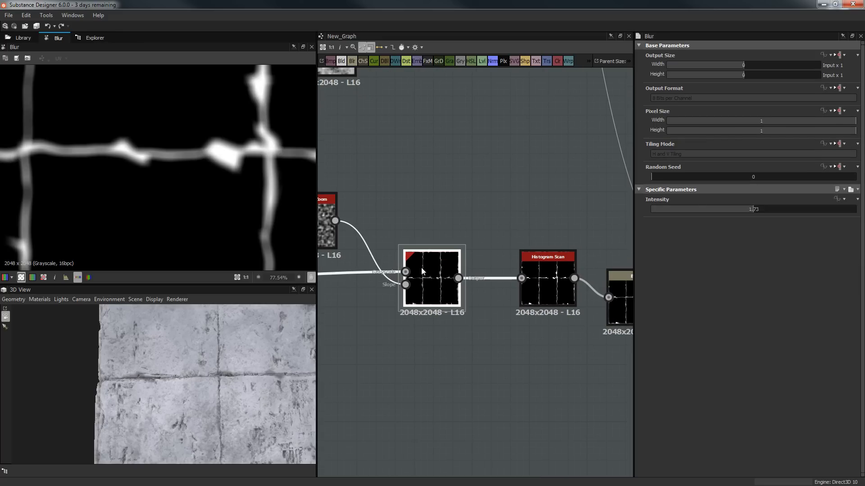
Step: Examine the outputs of the Slope Blur Grayscale, Blur and Subtract-mode Blend nodes in the crack mask chain
middle_drag(489, 272, 375, 267)
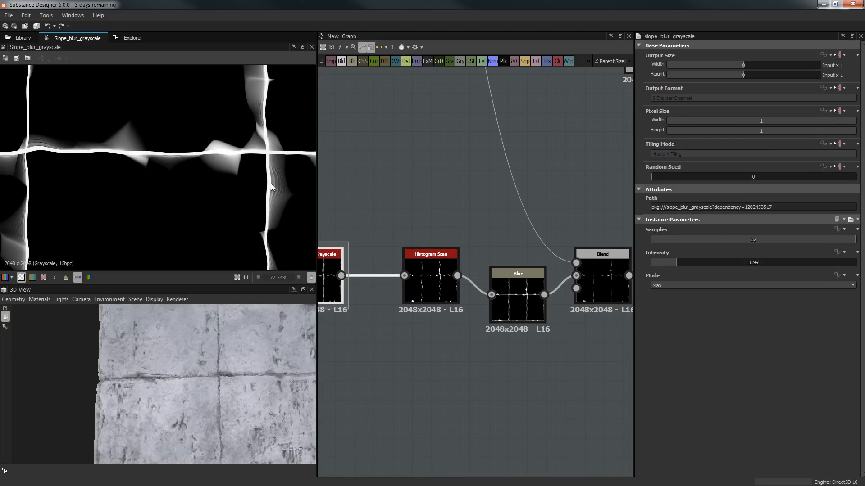
scroll(282, 194, up, 3)
scroll(203, 193, up, 2)
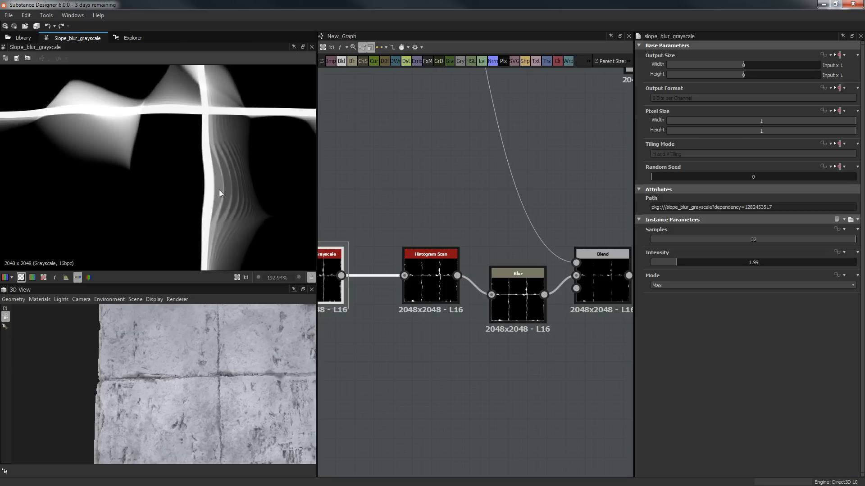
scroll(252, 196, down, 2)
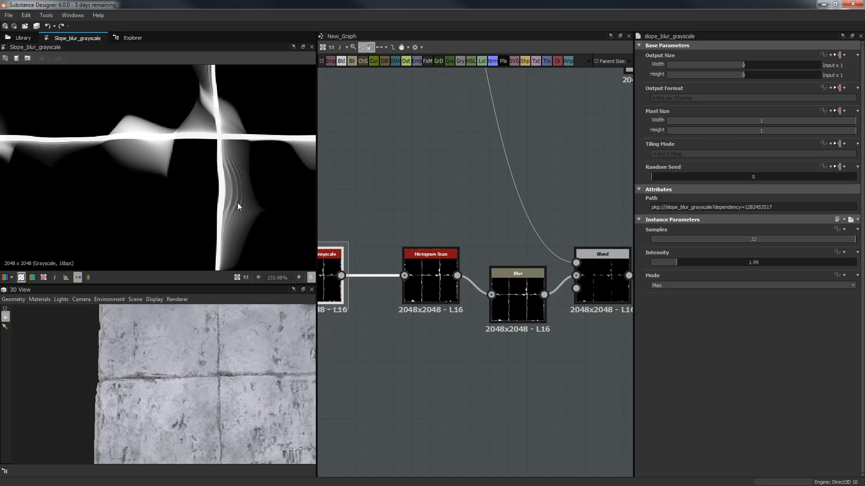
double_click(509, 280)
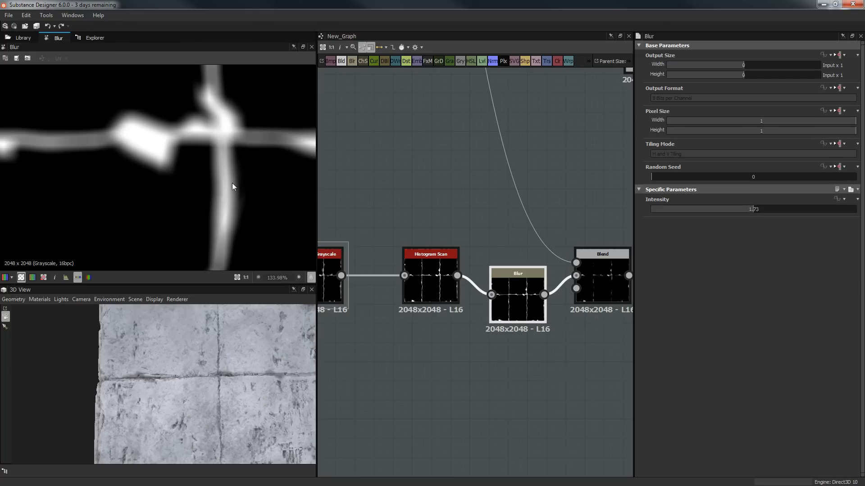
middle_drag(186, 122, 176, 154)
middle_drag(527, 230, 396, 231)
click(465, 272)
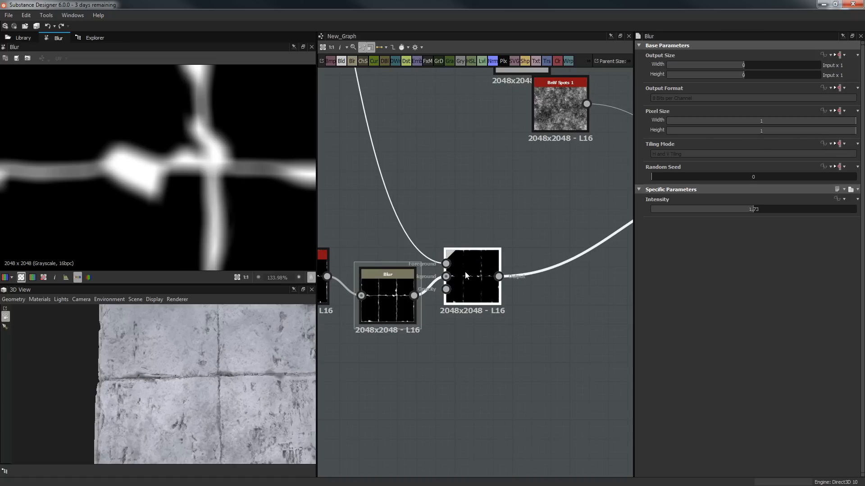
double_click(465, 272)
Step: Move the BnW Spots 1 node down beside the Blend node it feeds, clear of the Uniform Color node
scroll(442, 220, down, 3)
middle_drag(436, 169, 468, 317)
middle_drag(454, 236, 434, 127)
scroll(481, 307, down, 3)
scroll(412, 198, up, 3)
middle_drag(520, 228, 422, 211)
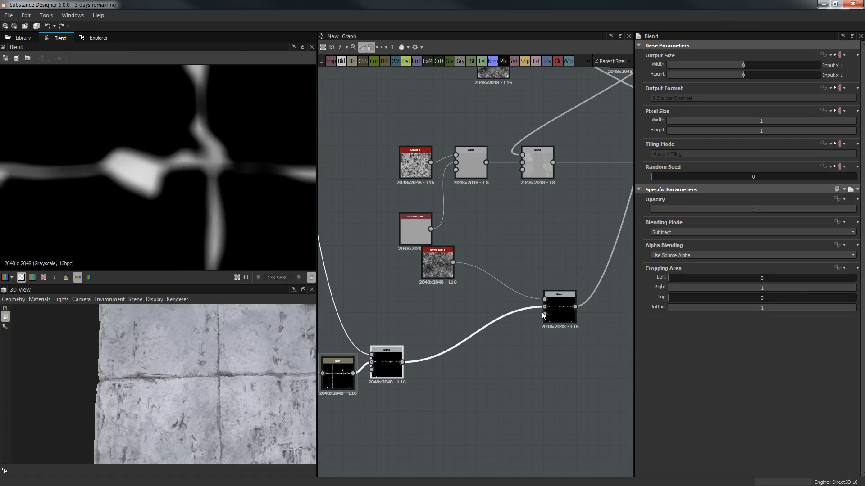
drag(437, 271, 459, 301)
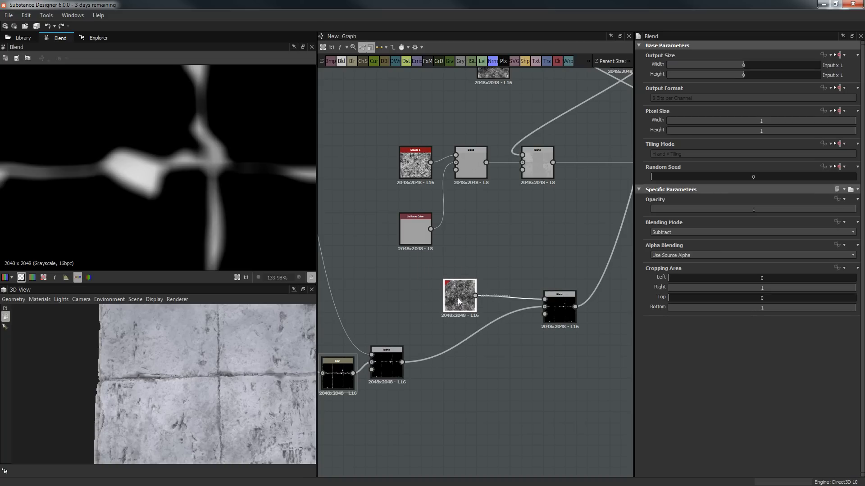
Step: Try opacities of 0.92, 0.23, 0.46 and 0.31 on the Blend that subtracts BnW Spots 1 from the crack mask
double_click(565, 311)
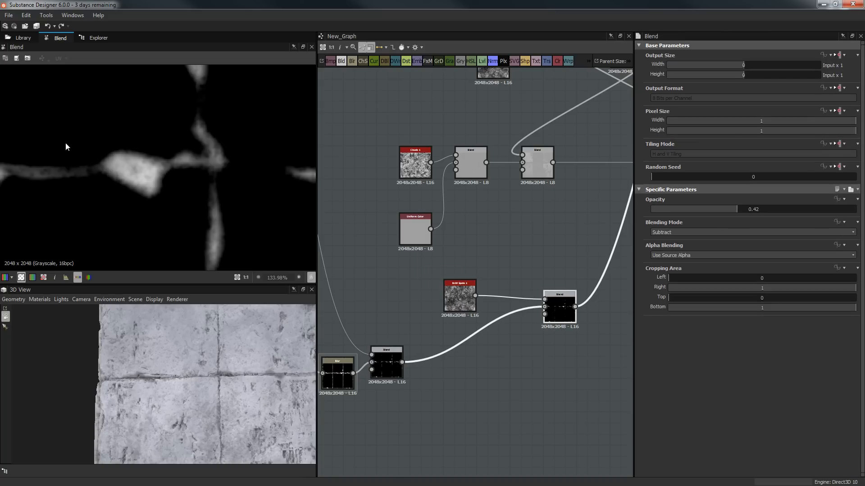
scroll(171, 148, down, 4)
middle_drag(204, 138, 244, 173)
scroll(212, 196, down, 5)
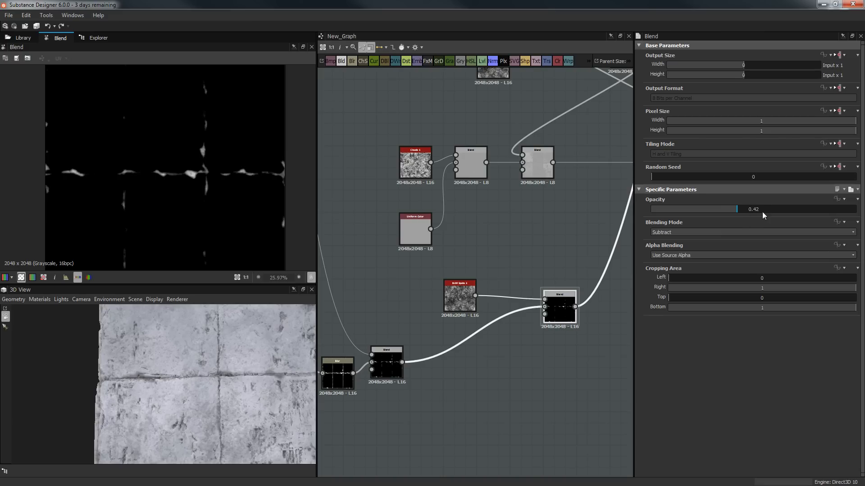
drag(761, 210, 839, 209)
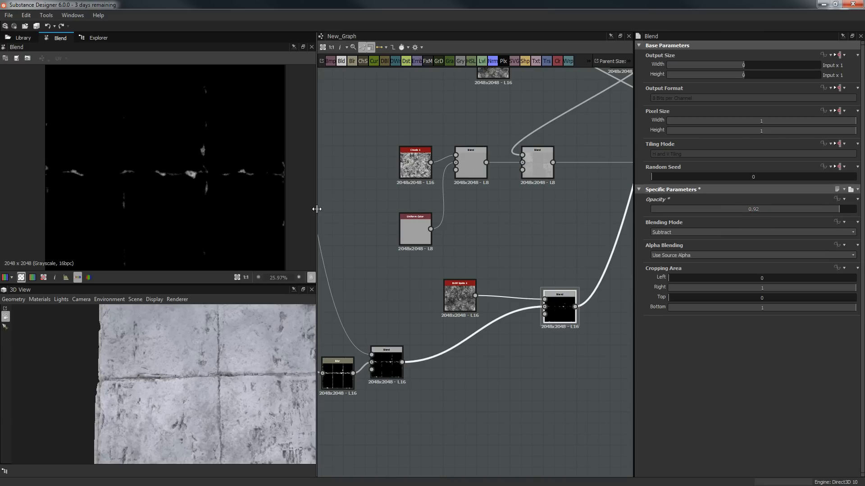
drag(697, 210, 746, 209)
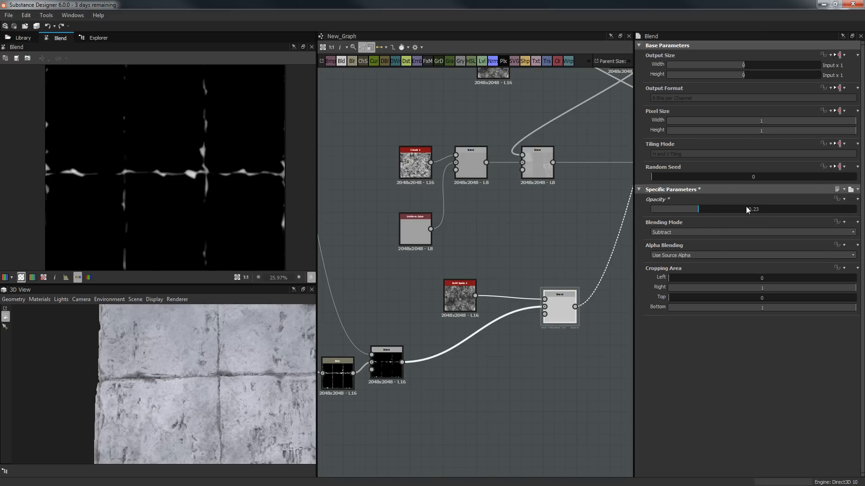
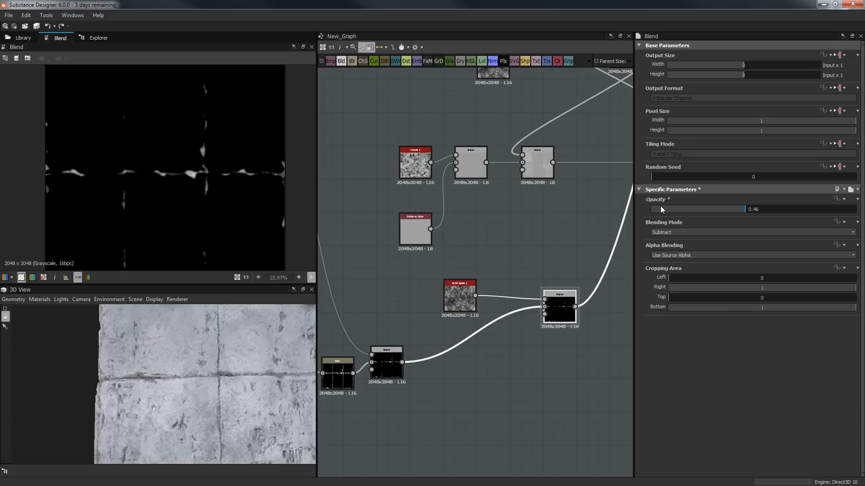
drag(660, 206, 715, 210)
scroll(183, 190, up, 8)
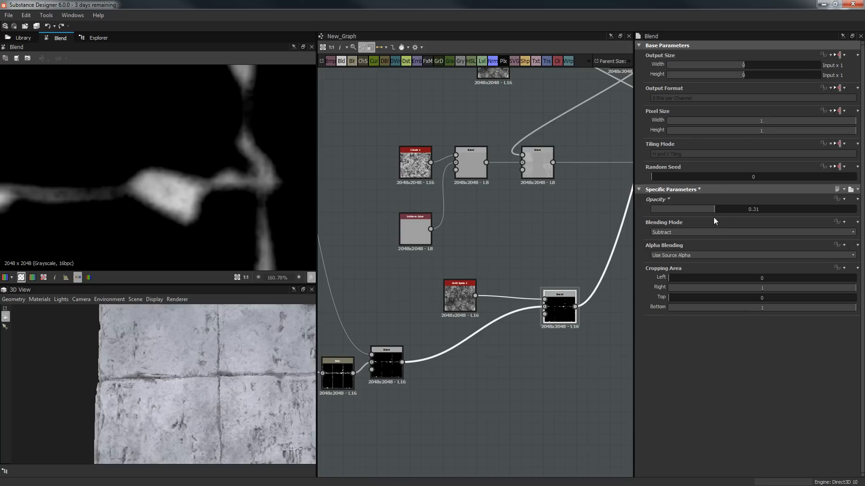
Step: Compare the crack mask before and after the noise subtraction, and set the noise-subtracting Blend's opacity to 0.38
double_click(402, 355)
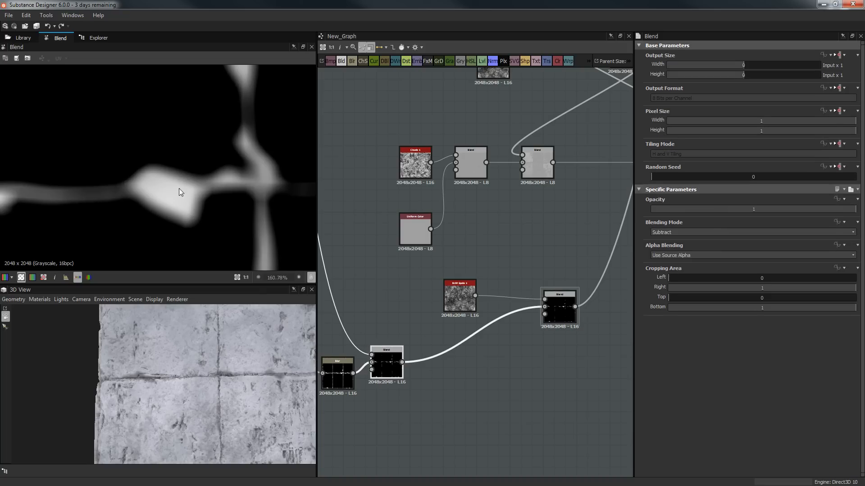
double_click(556, 312)
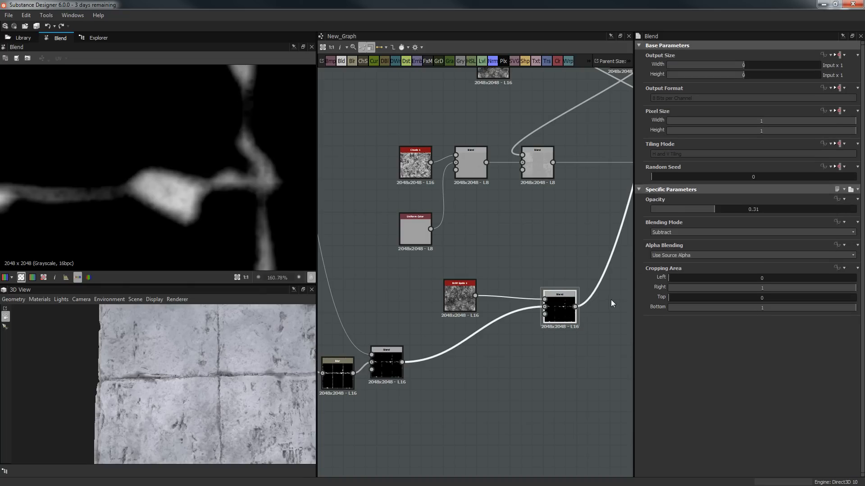
click(728, 208)
scroll(195, 375, up, 4)
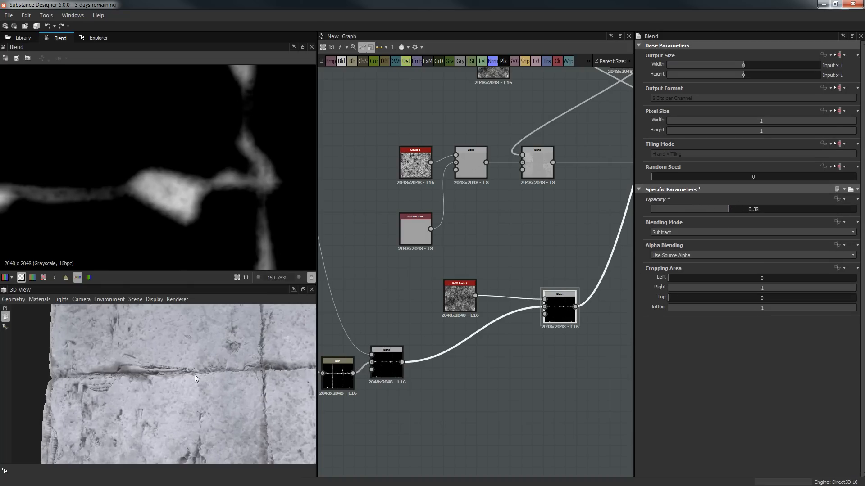
scroll(194, 374, up, 2)
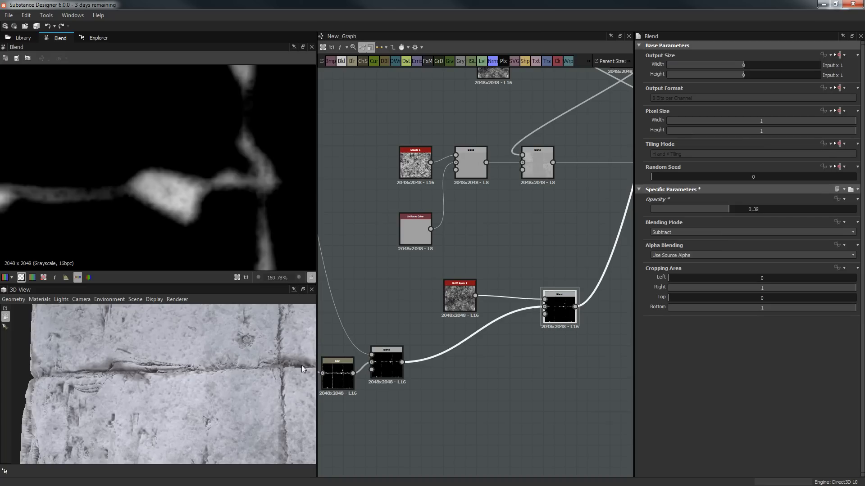
Step: Open the brown Uniform Color node in the colour frame above Height and move it closer to the Blend nodes
middle_drag(455, 356, 339, 419)
scroll(430, 373, down, 3)
middle_drag(507, 187, 462, 371)
middle_drag(520, 221, 507, 261)
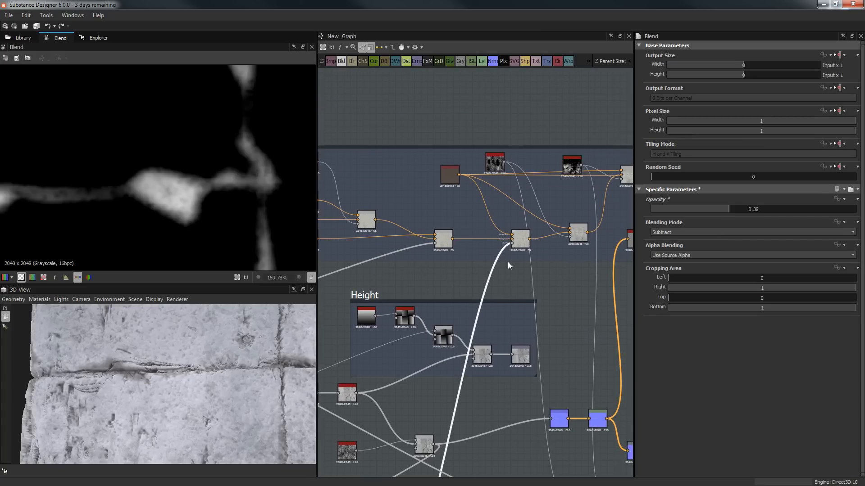
scroll(508, 266, up, 3)
click(412, 197)
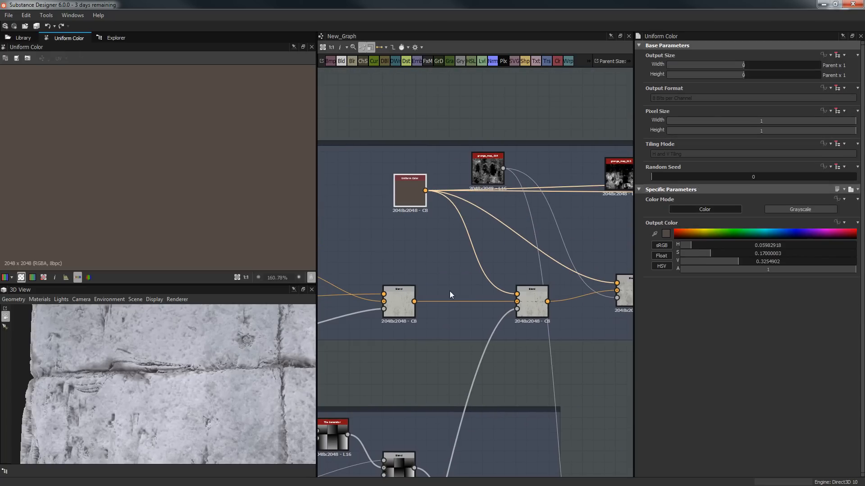
scroll(450, 291, up, 3)
drag(381, 123, 413, 199)
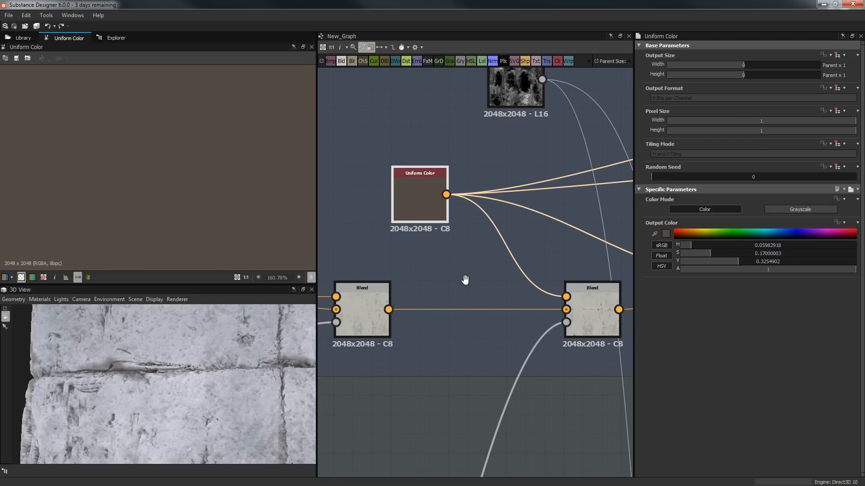
Step: Preview the Blend node that applies the brown colour through the crack mask
middle_drag(465, 279, 344, 275)
click(472, 300)
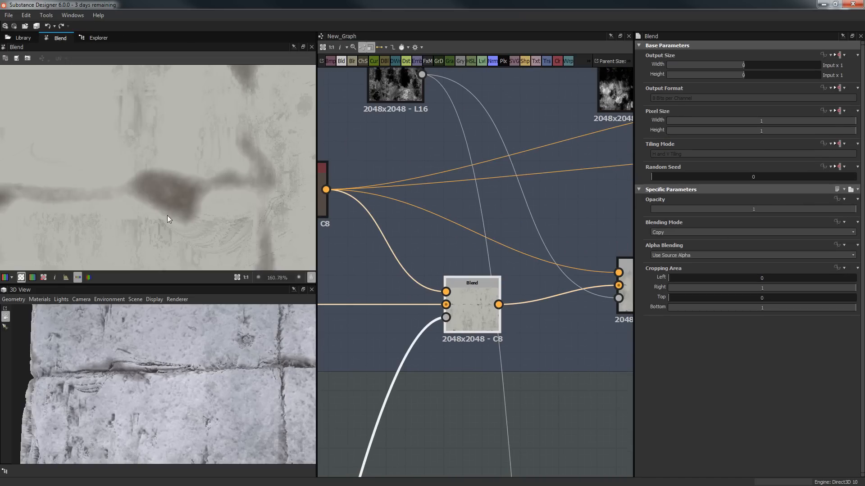
scroll(167, 219, down, 8)
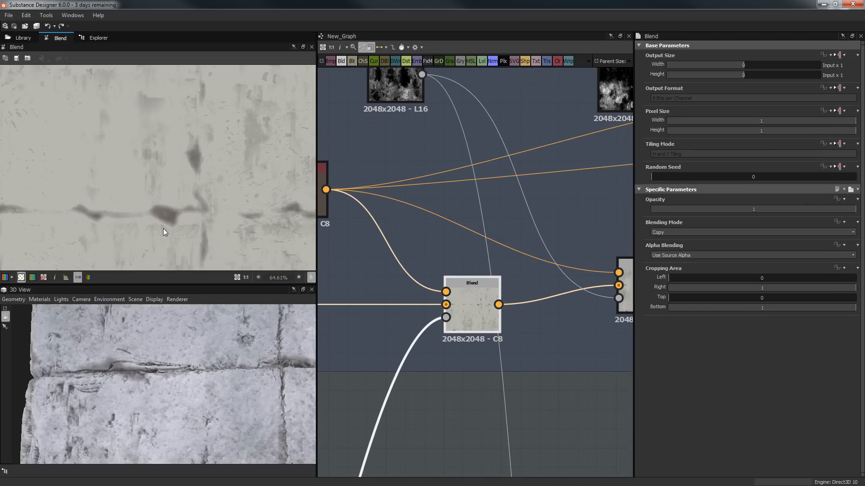
Step: Try the Subtract and Add Sub blending modes on the brown crack Blend, lowering its opacity to 0.18
click(689, 234)
click(671, 252)
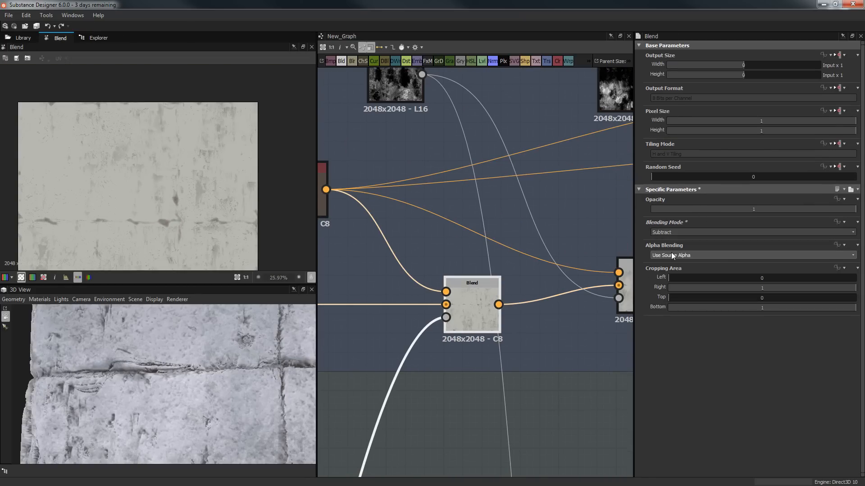
click(676, 234)
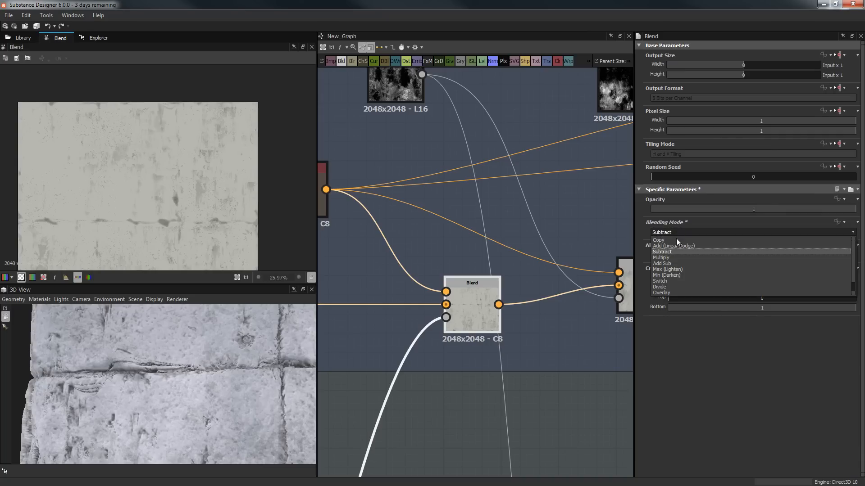
click(671, 263)
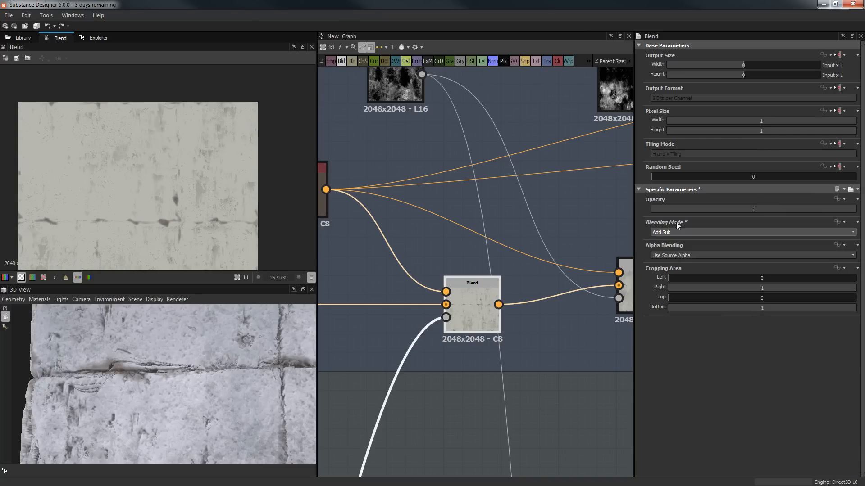
click(688, 209)
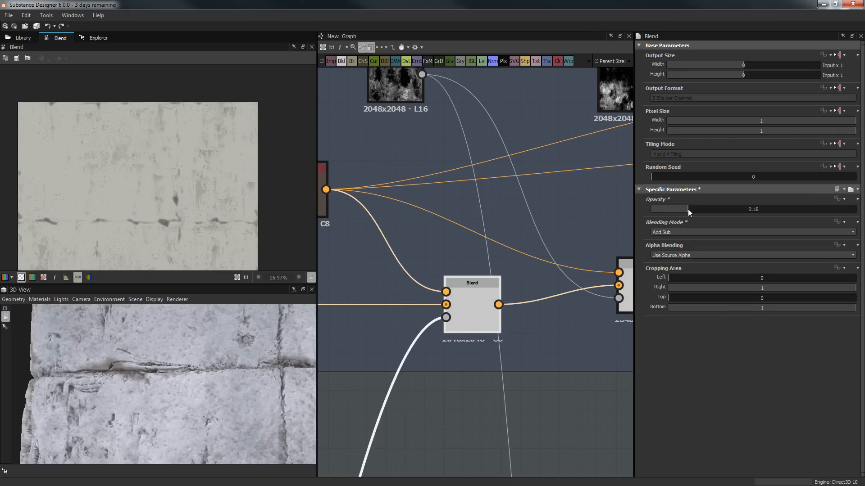
Step: Try Max (Lighten) blending on the brown crack Blend with the opacity raised to 0.73
click(693, 231)
click(681, 270)
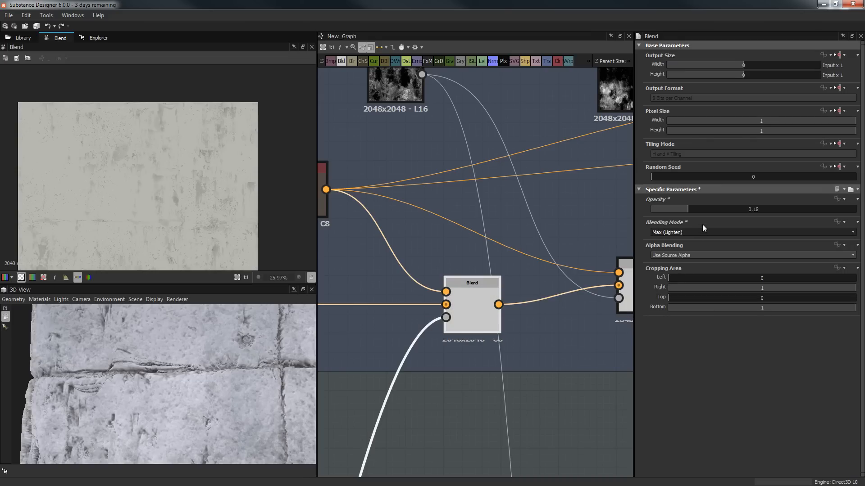
click(800, 208)
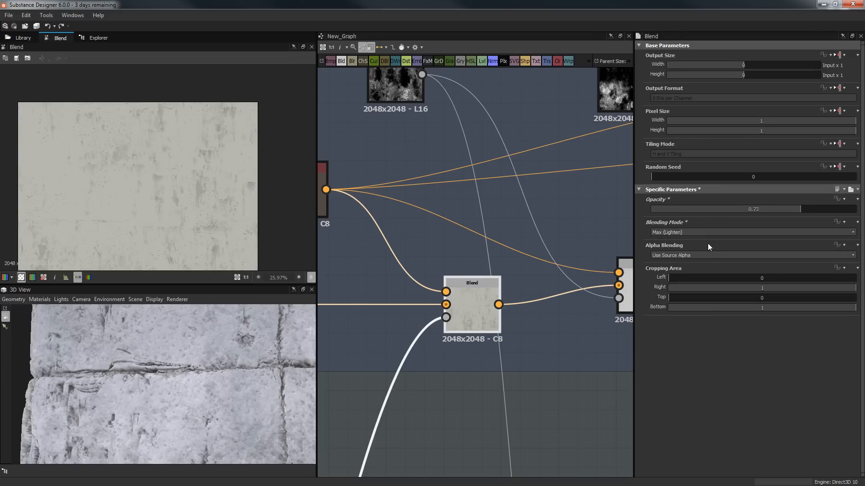
Step: Try Min (Darken) blending on the brown crack Blend at an opacity of 1
click(701, 232)
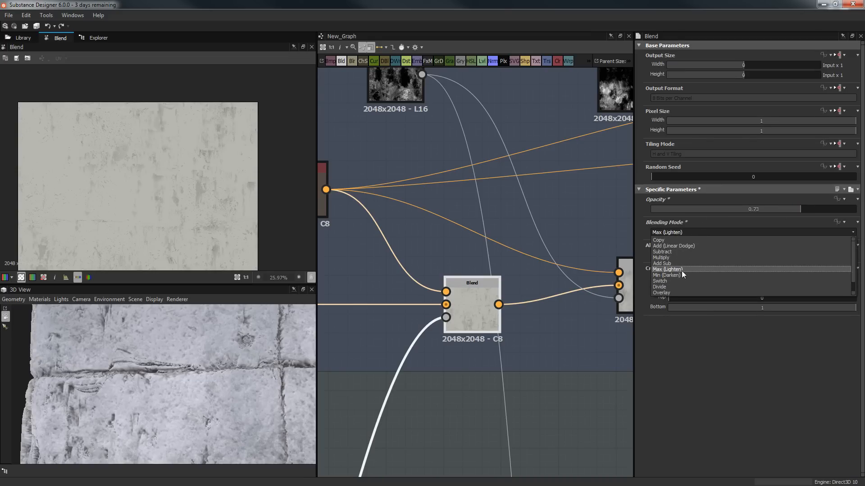
click(677, 275)
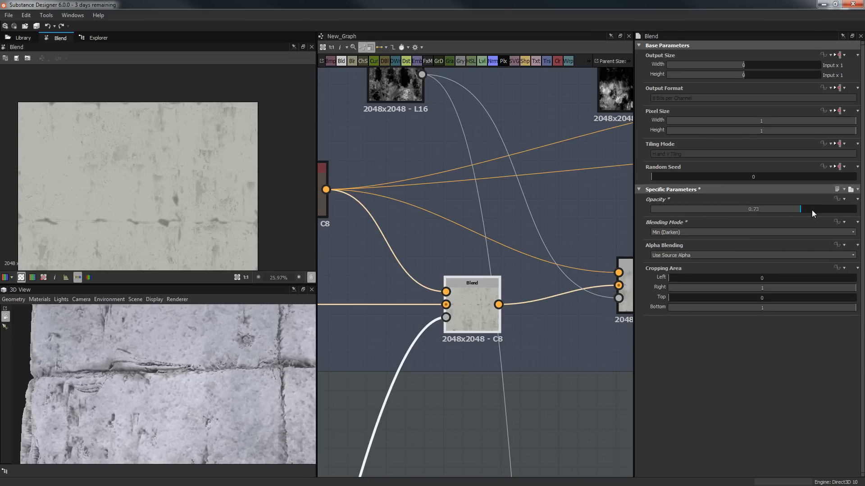
drag(811, 210, 855, 209)
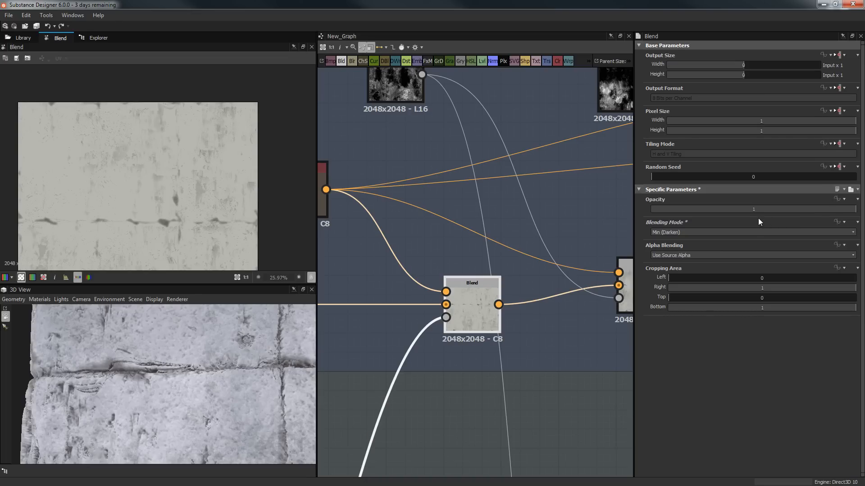
Step: Try the Overlay, Screen and Soft Light blending modes on the brown crack Blend
click(734, 232)
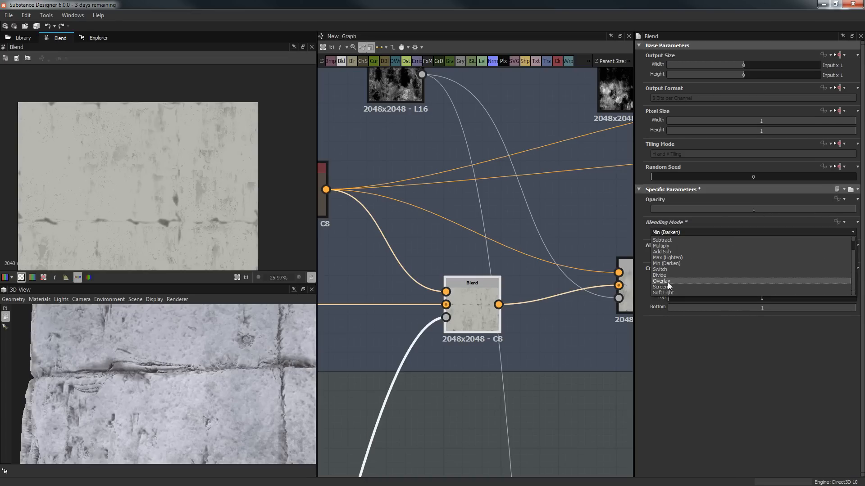
click(668, 282)
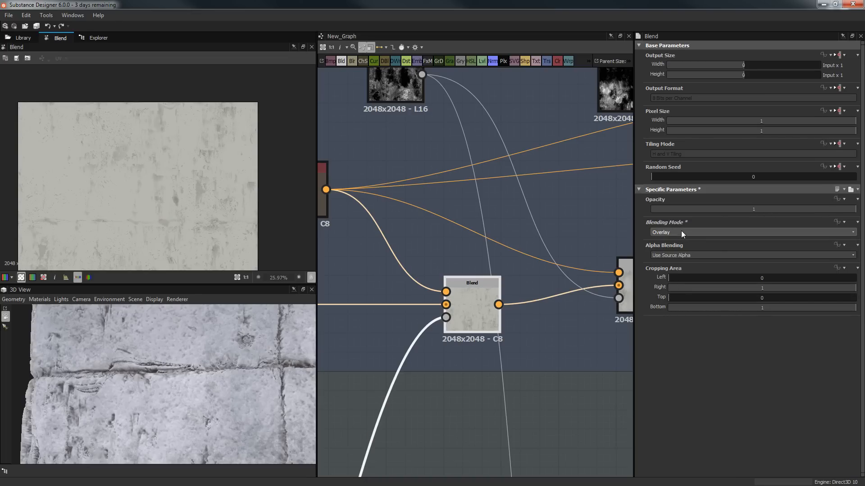
click(682, 233)
click(665, 284)
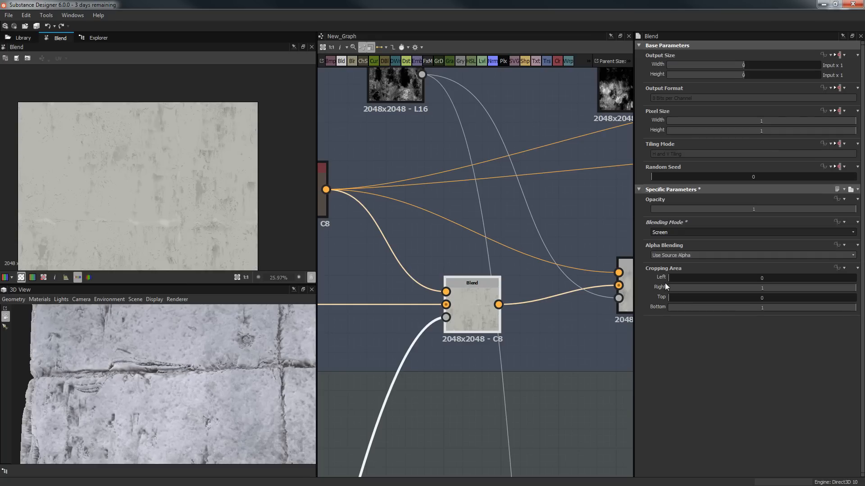
click(675, 233)
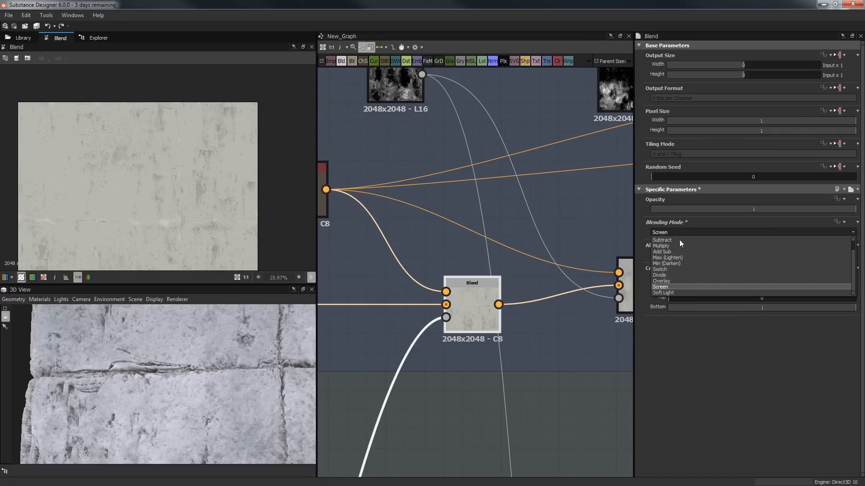
click(669, 295)
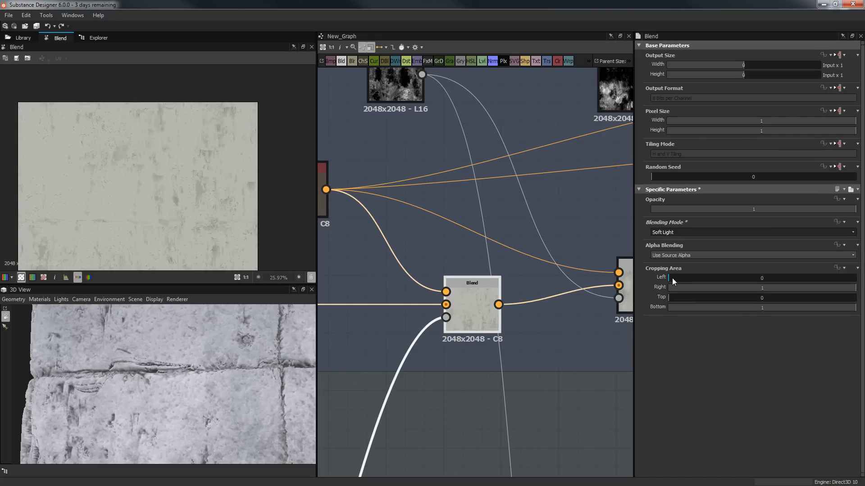
Step: Set the brown crack Blend's blending mode to Copy and check the seams on the 3D model
click(694, 232)
scroll(675, 249, up, 1)
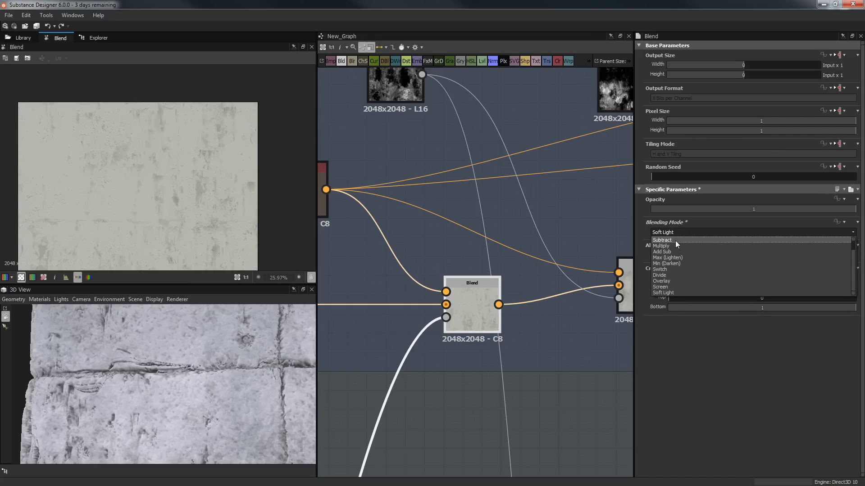
click(669, 242)
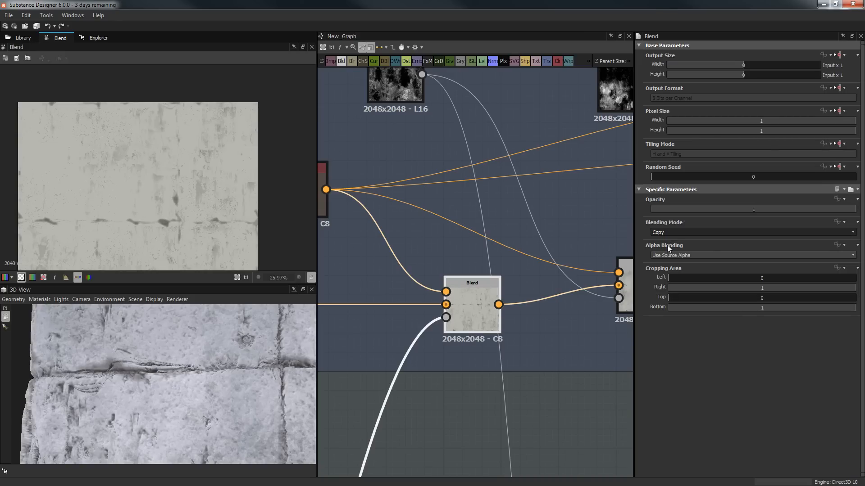
drag(165, 371, 190, 370)
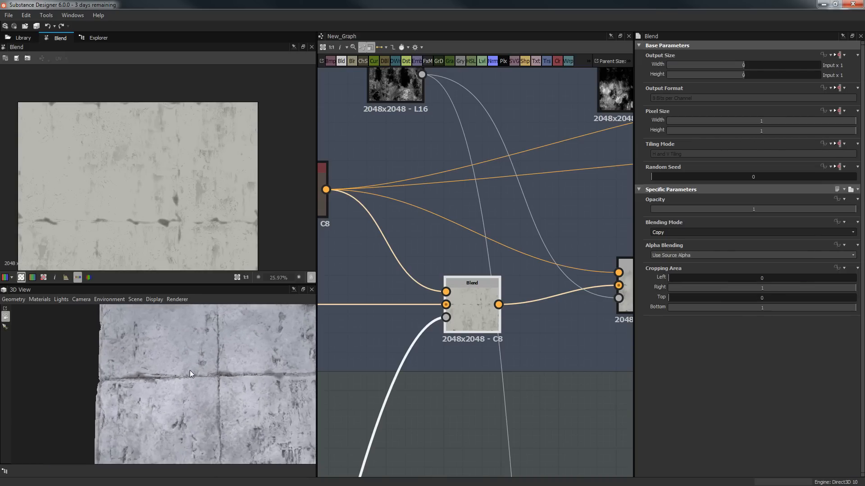
Step: Preview the following Subtract Blend and trace its brown colour and grunge_map_014 mask inputs
middle_drag(448, 271, 394, 284)
scroll(495, 292, down, 3)
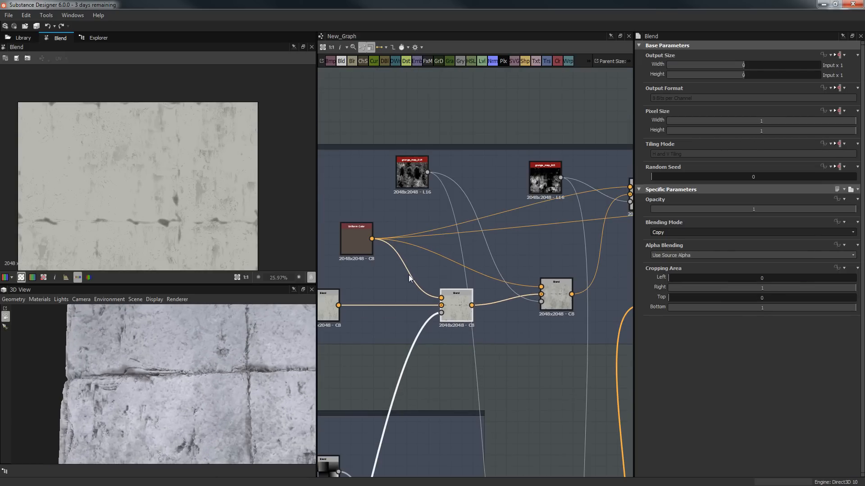
scroll(184, 221, down, 3)
scroll(183, 221, up, 2)
middle_drag(448, 273, 483, 256)
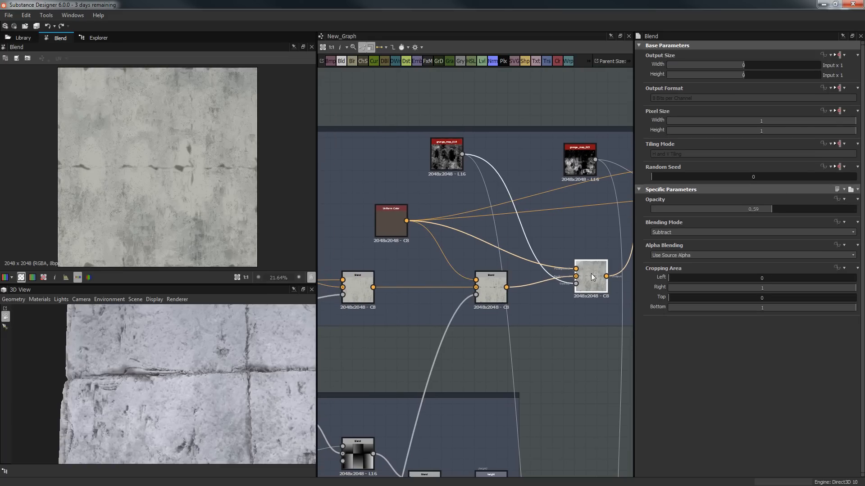
scroll(577, 284, up, 3)
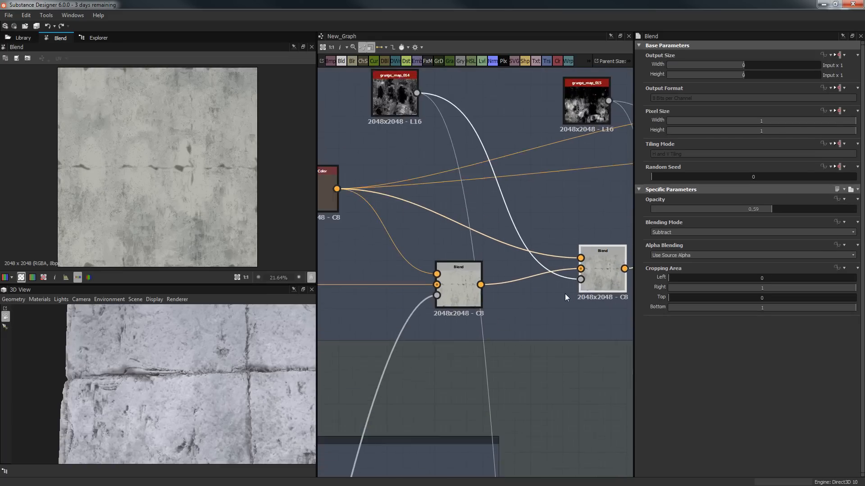
middle_drag(369, 134, 436, 219)
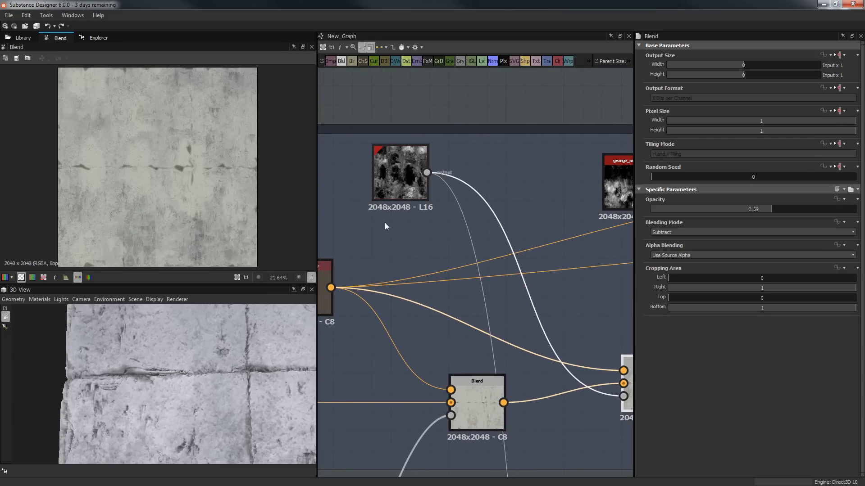
middle_drag(427, 265, 367, 237)
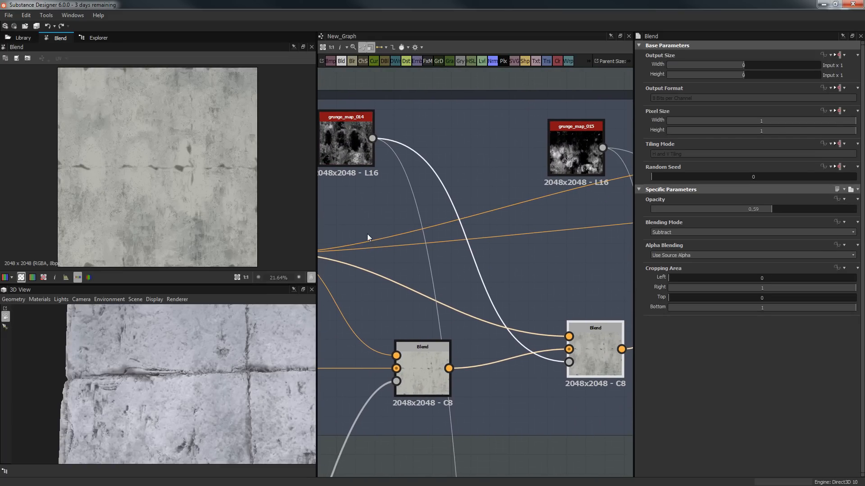
scroll(474, 296, down, 2)
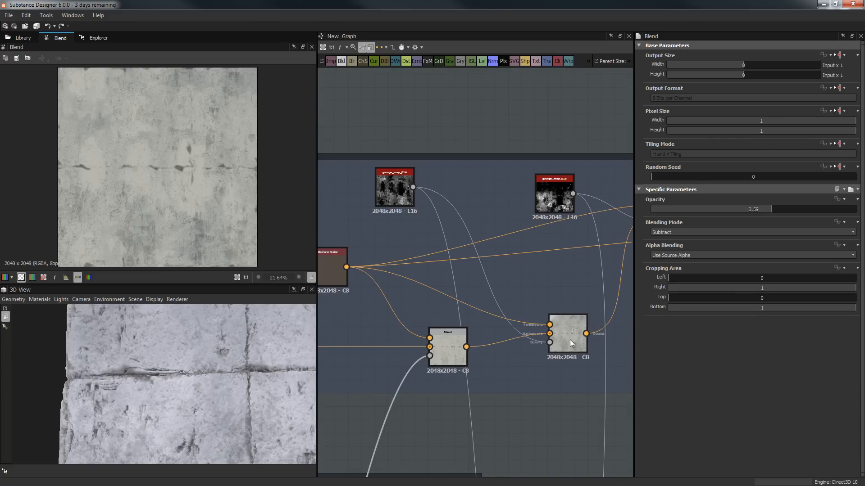
Step: Examine the grunge staining in the 2D preview of the Subtract Blend, both close up and across the whole texture
scroll(199, 193, up, 4)
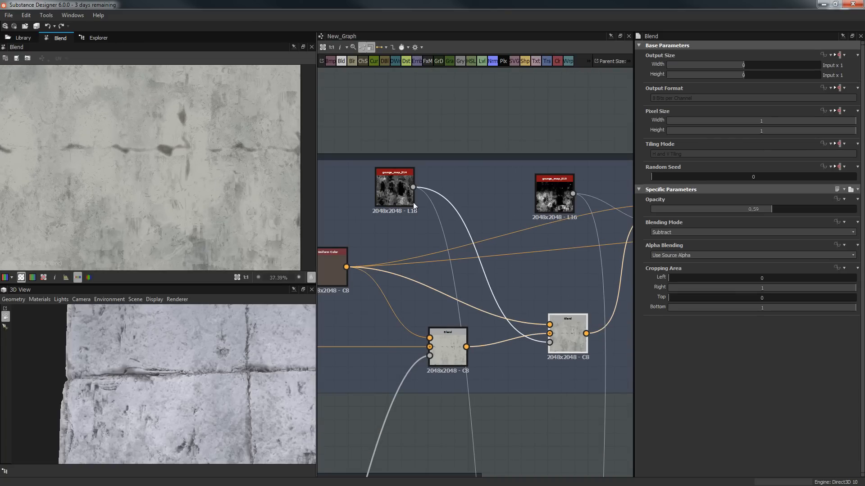
middle_drag(412, 202, 456, 207)
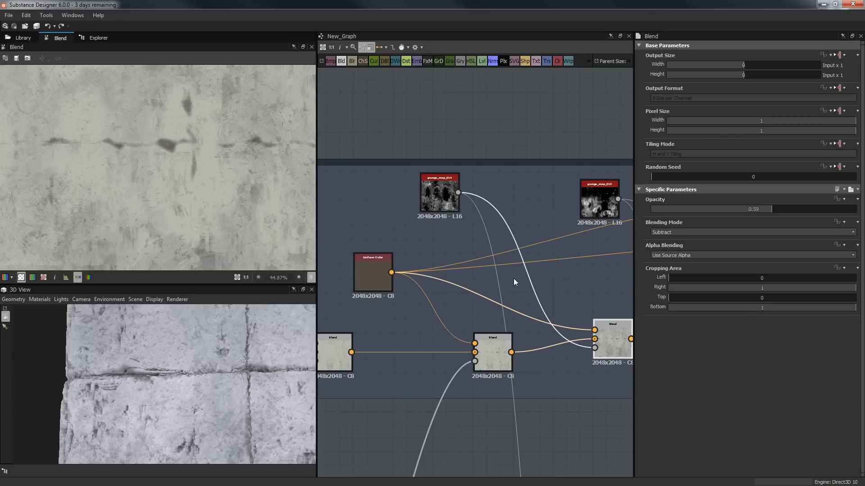
middle_drag(513, 278, 379, 243)
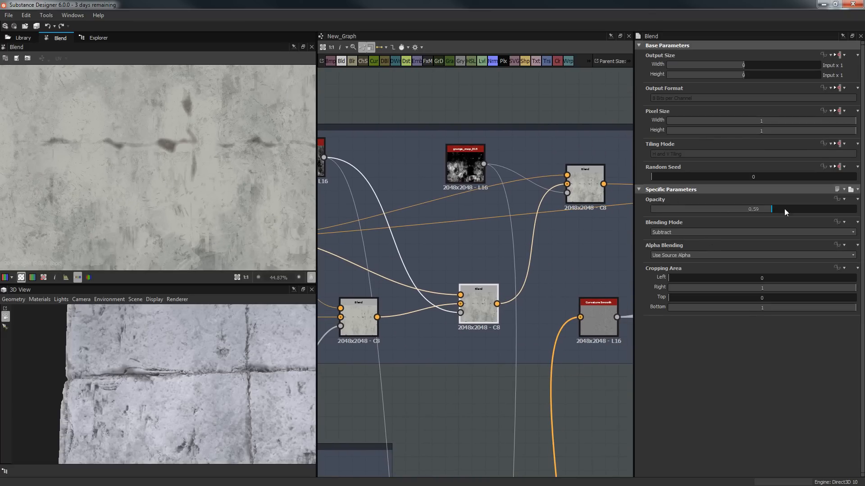
scroll(229, 153, down, 4)
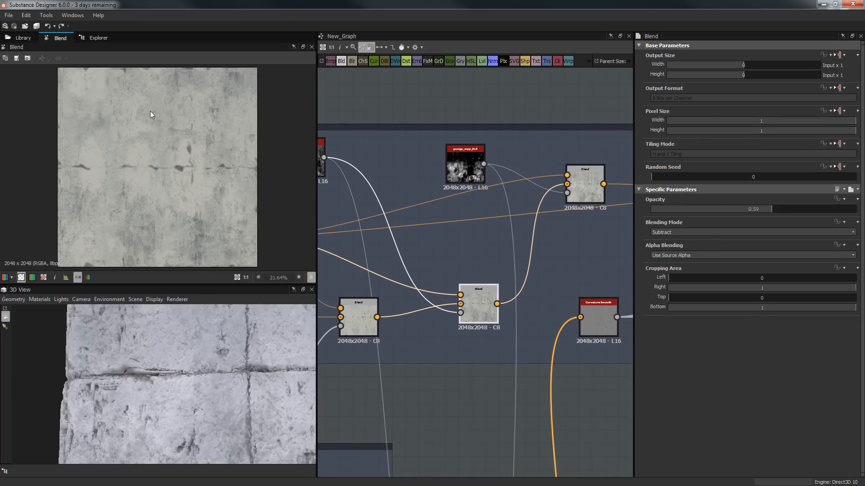
scroll(126, 139, up, 2)
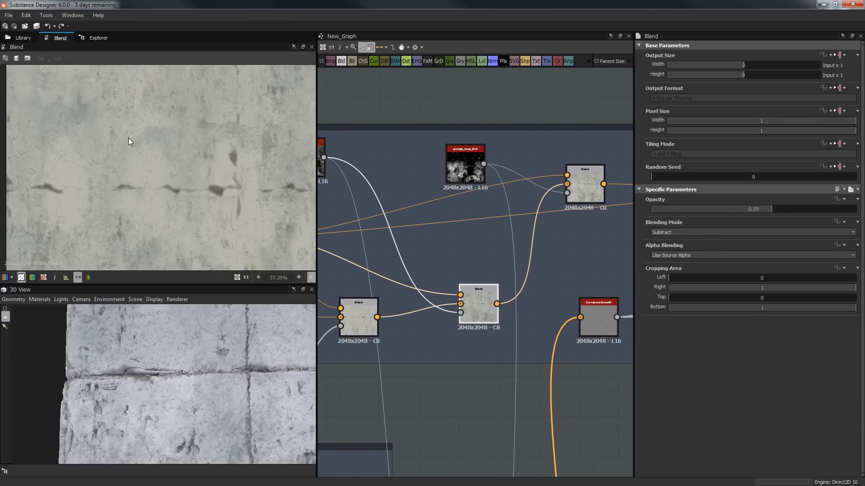
scroll(155, 143, down, 1)
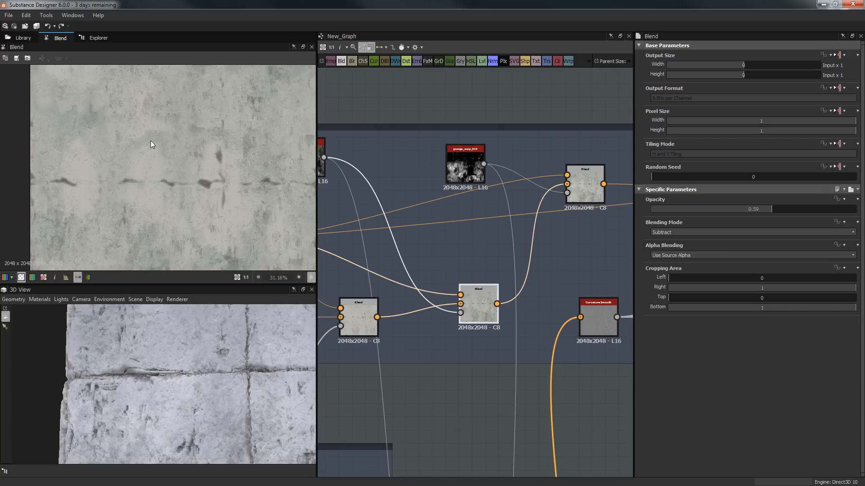
scroll(197, 160, down, 1)
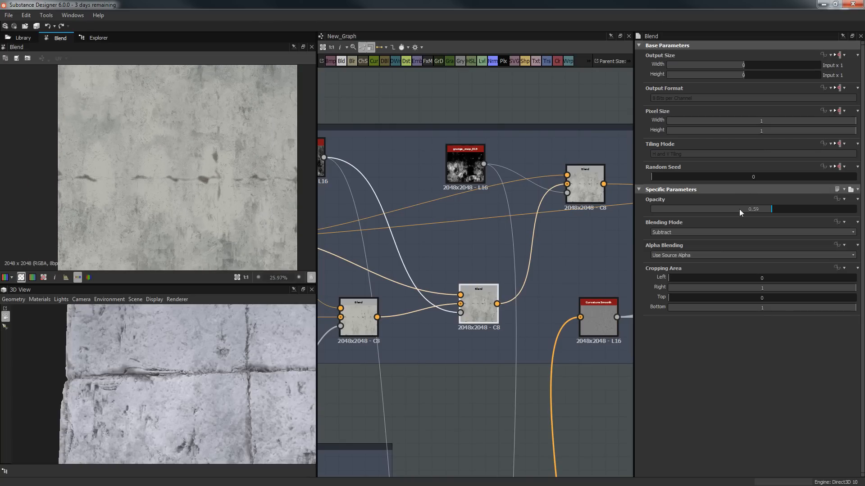
Step: Try opacities of 0.14 and 1 on the grunge_map_014 Subtract Blend and compare the staining in the 2D preview
drag(739, 209, 680, 212)
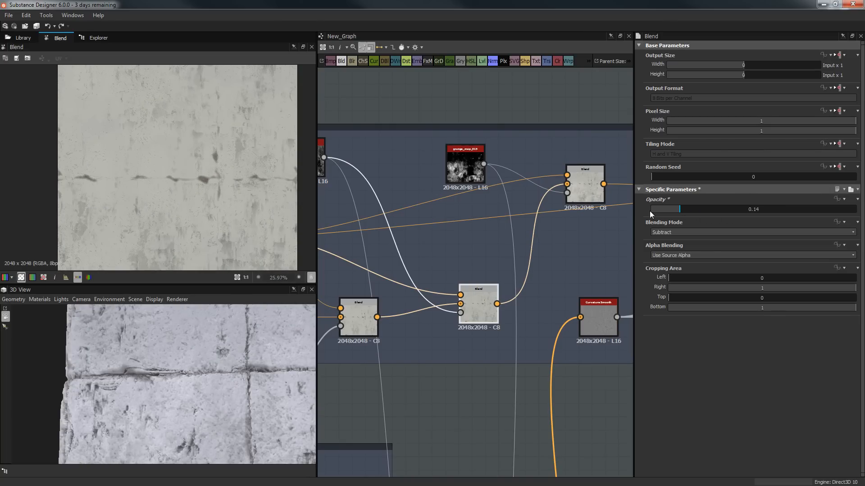
drag(767, 213, 862, 216)
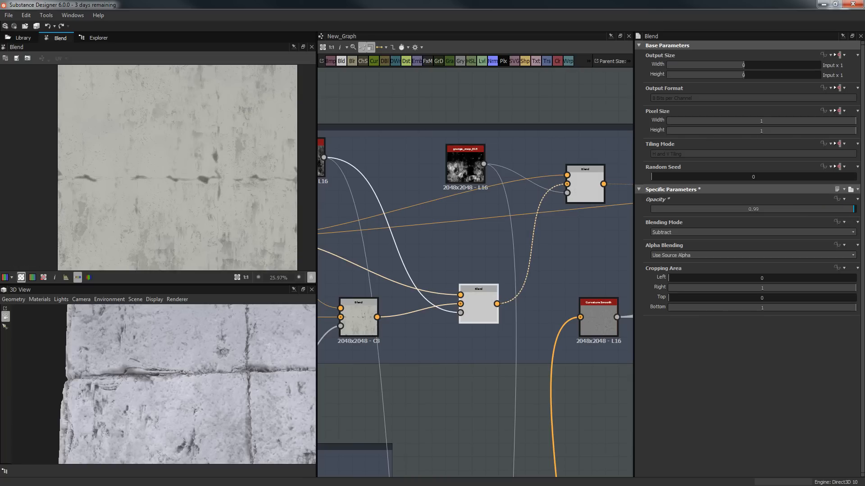
scroll(159, 155, down, 1)
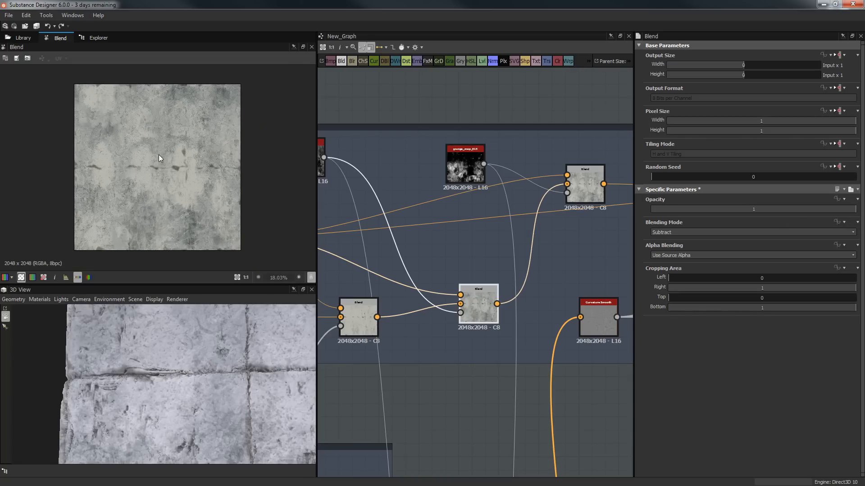
scroll(159, 157, up, 8)
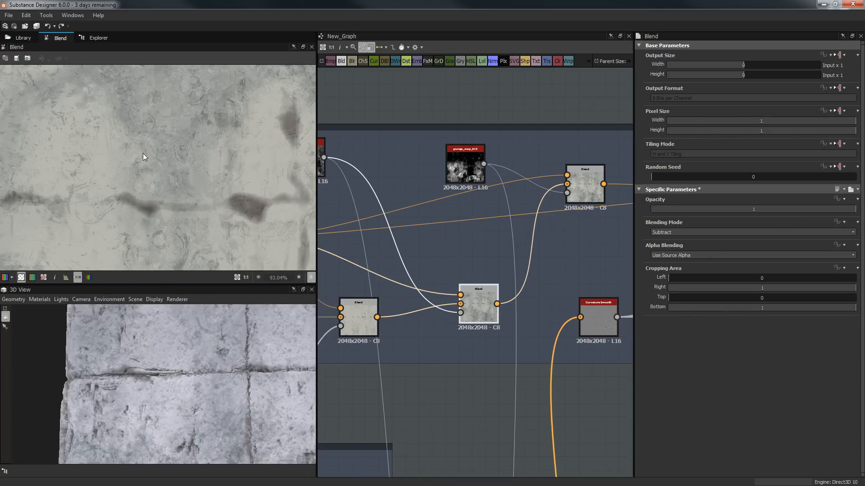
Step: Examine the full-strength grunge staining on the 3D cube from the front, from above and at a corner
drag(214, 404, 144, 338)
scroll(227, 391, down, 2)
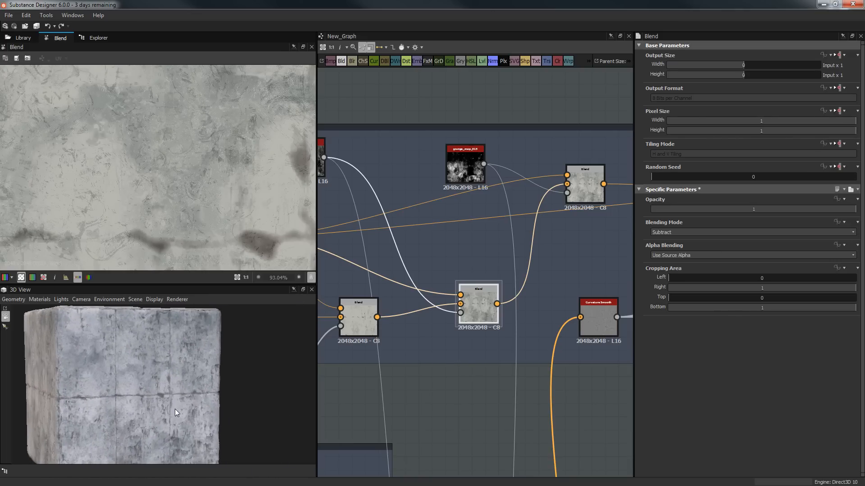
drag(199, 356, 173, 376)
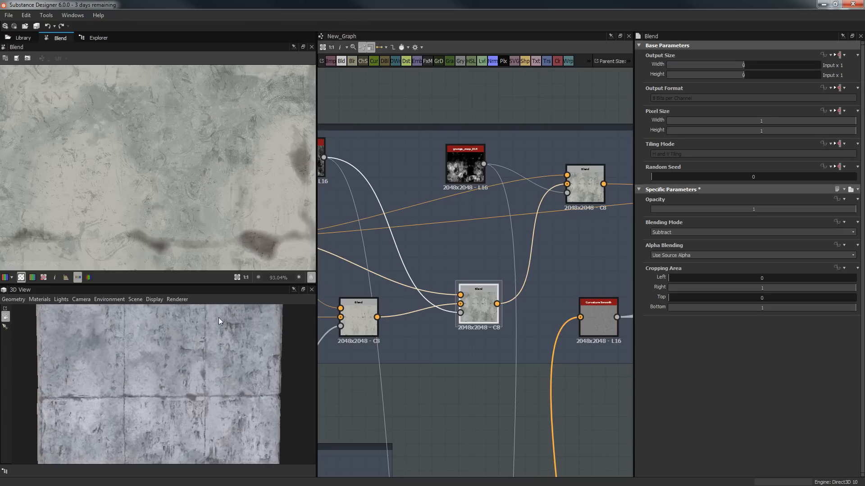
drag(217, 354, 183, 323)
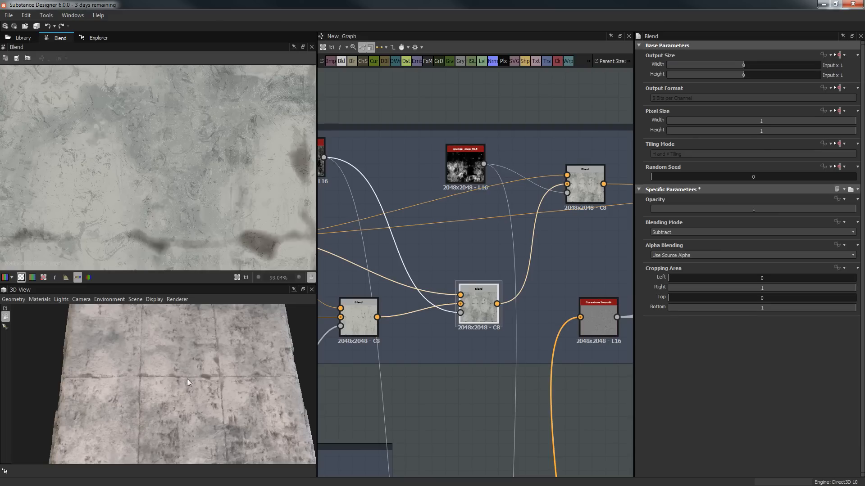
mouse_move(194, 422)
mouse_down()
mouse_move(126, 378)
mouse_move(128, 369)
mouse_move(220, 363)
mouse_move(198, 363)
mouse_up()
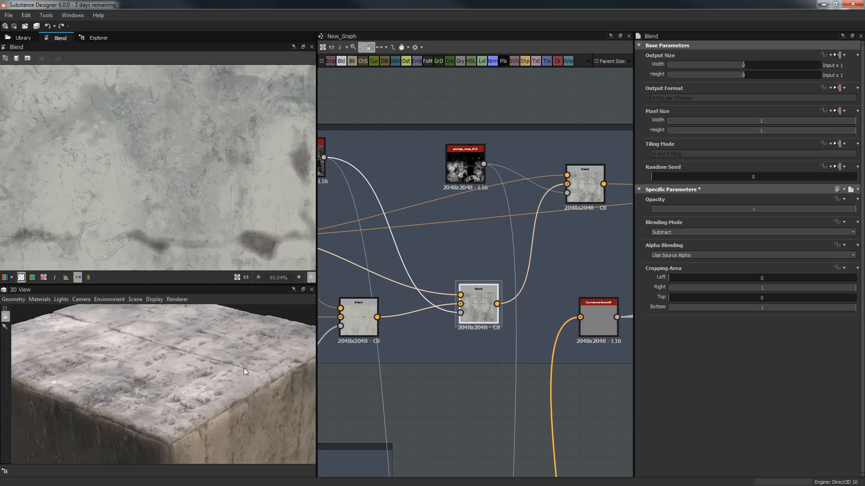
Step: Try an opacity of 0.14 on the Subtract Blend, set it to 0.59 and enlarge the 3D view to check the cube
drag(779, 210, 679, 210)
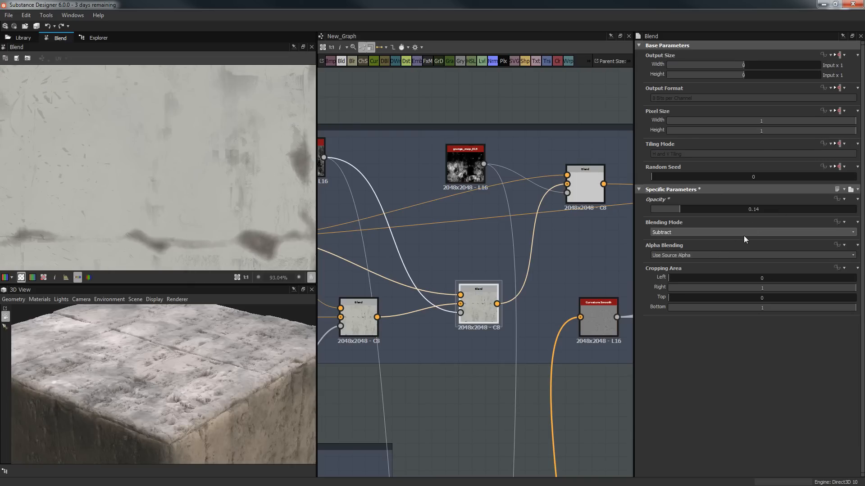
click(771, 210)
drag(124, 381, 179, 335)
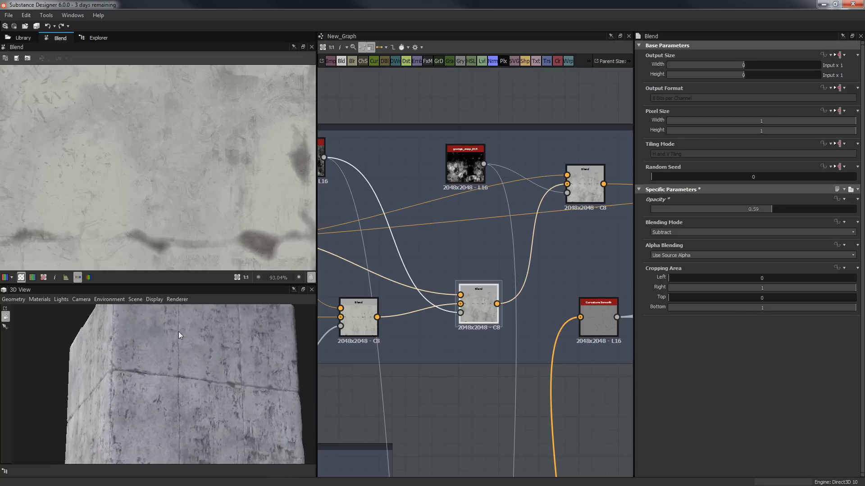
drag(164, 286, 164, 259)
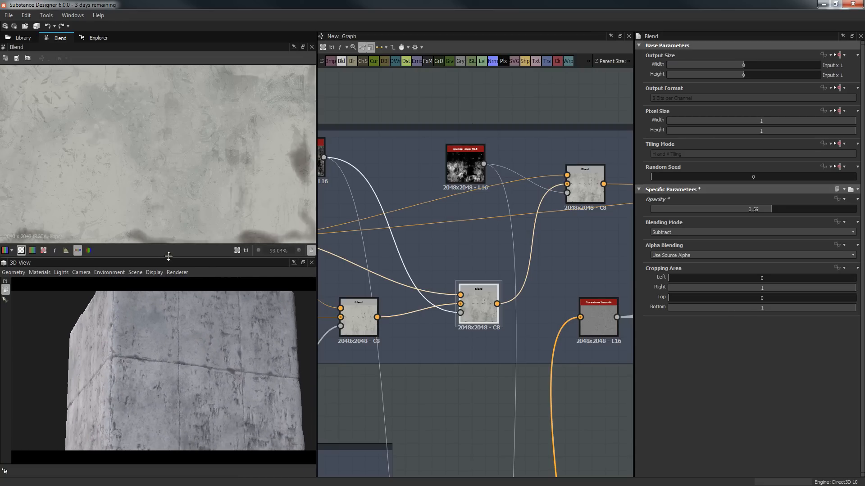
scroll(234, 192, down, 2)
scroll(233, 192, down, 6)
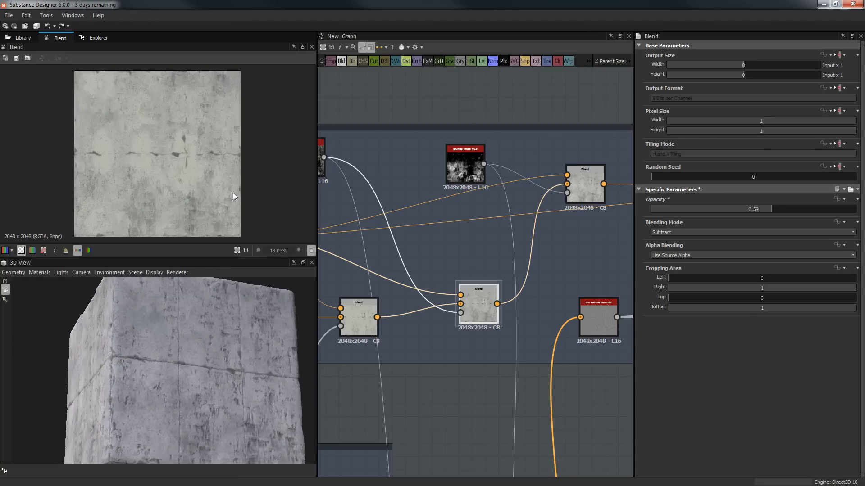
Step: Review the Ambient Occlusion and Dirt nodes and the final colour Blend in the 2D preview
middle_drag(462, 211, 282, 215)
scroll(535, 241, down, 2)
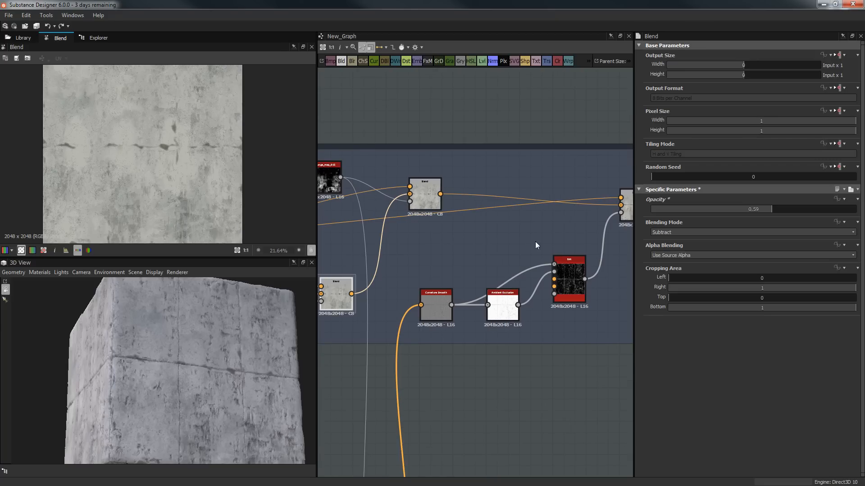
middle_drag(537, 256, 487, 227)
scroll(491, 226, up, 2)
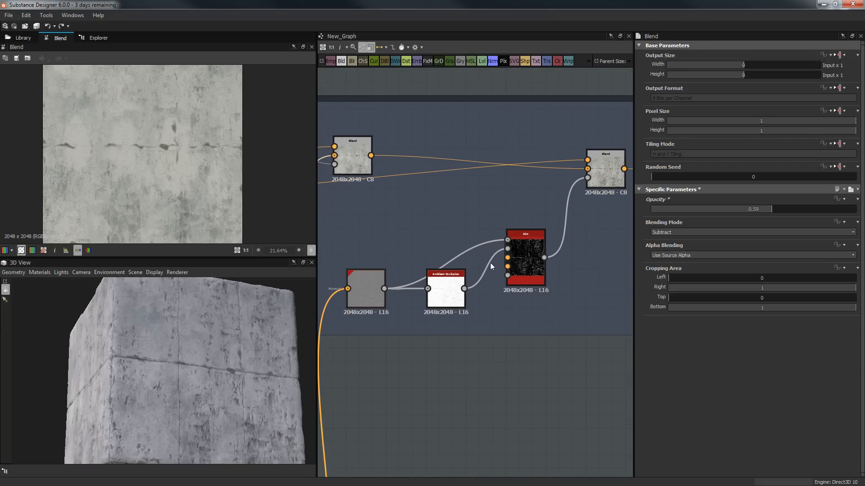
click(378, 286)
click(444, 290)
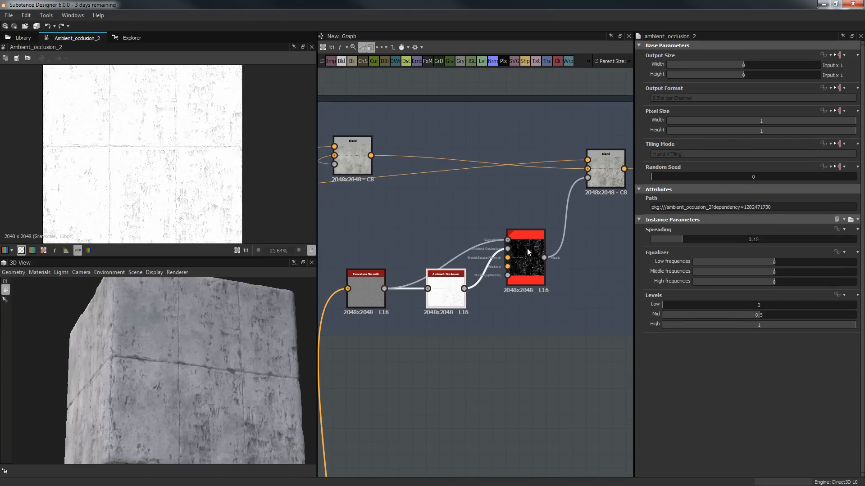
click(527, 247)
middle_drag(537, 247, 430, 293)
click(494, 213)
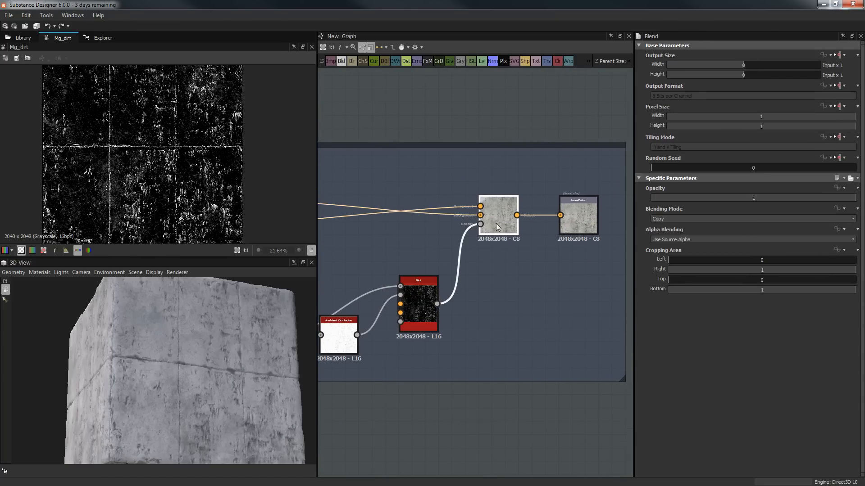
scroll(216, 134, up, 3)
scroll(214, 136, down, 4)
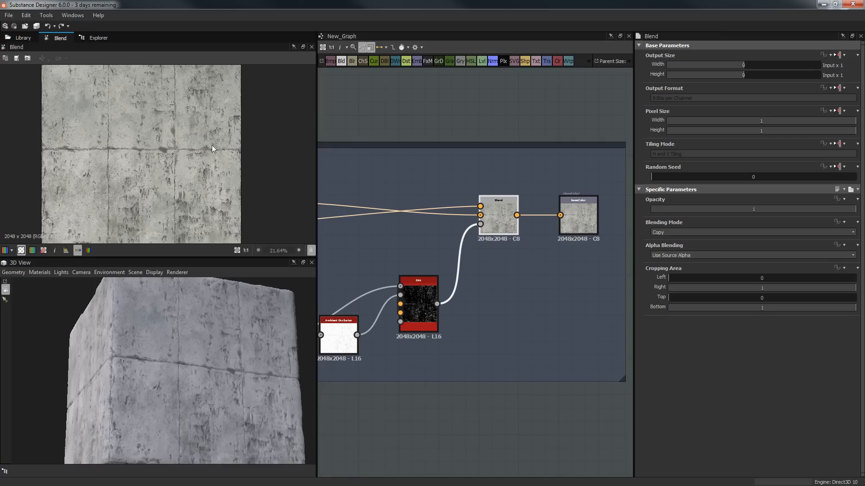
Step: Examine the baseColor output in 2D and the dirt on the 3D cube from above and from the front
click(574, 209)
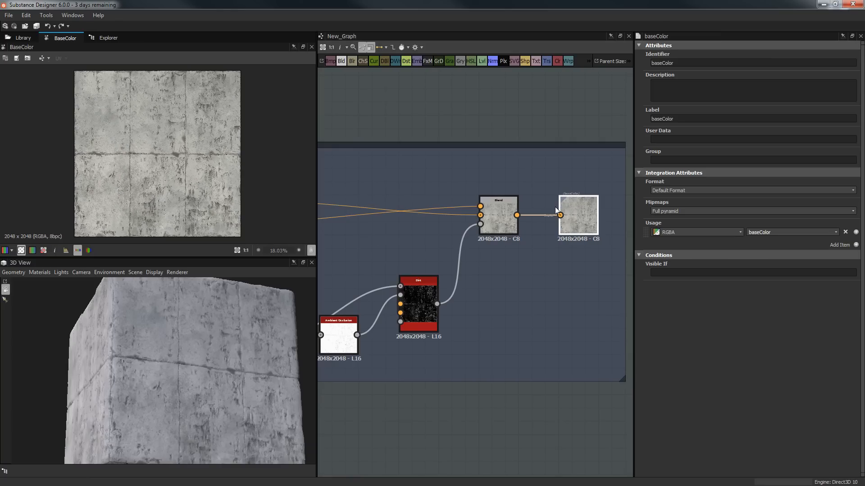
scroll(518, 199, up, 2)
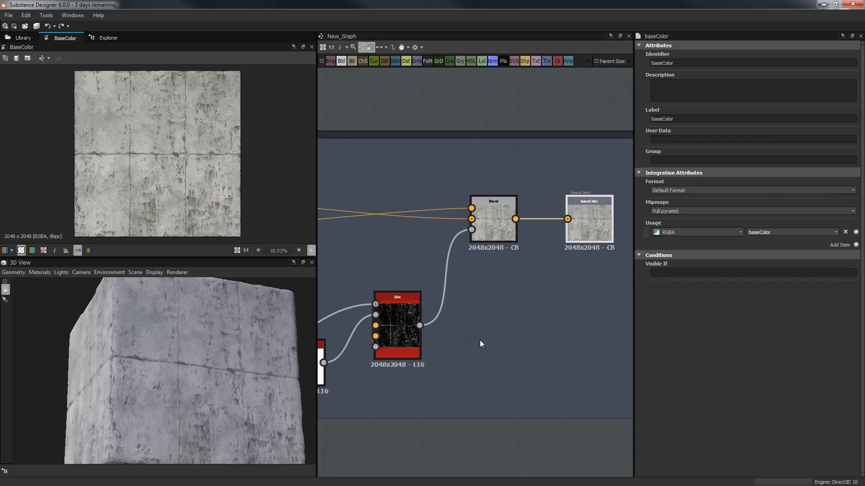
middle_drag(550, 276, 490, 298)
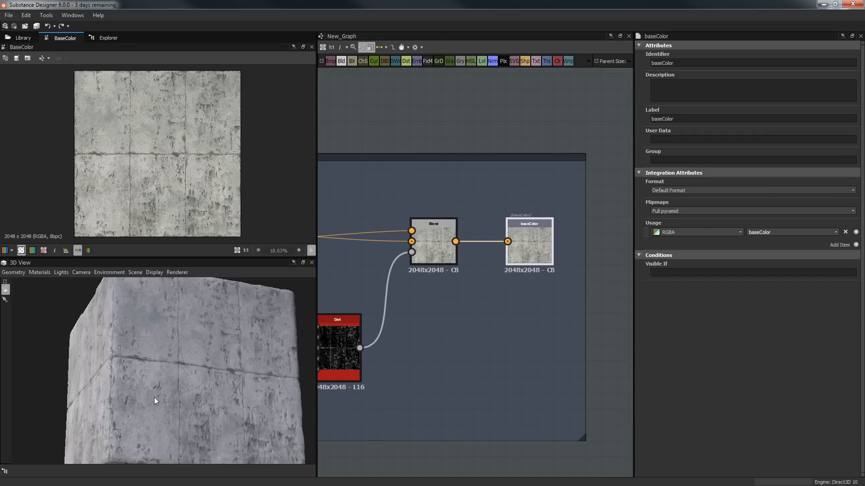
mouse_move(167, 358)
mouse_down()
mouse_move(146, 387)
mouse_move(138, 428)
mouse_move(157, 428)
mouse_move(157, 401)
mouse_move(125, 389)
mouse_up()
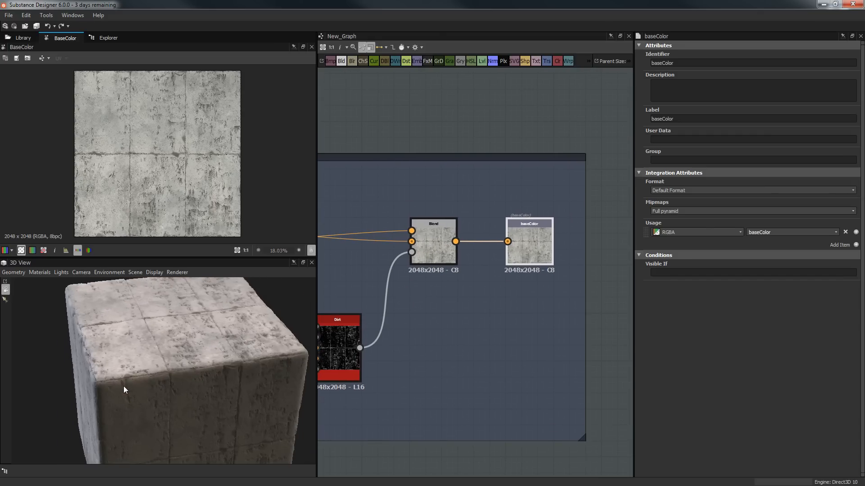
drag(163, 345, 151, 321)
drag(223, 356, 153, 357)
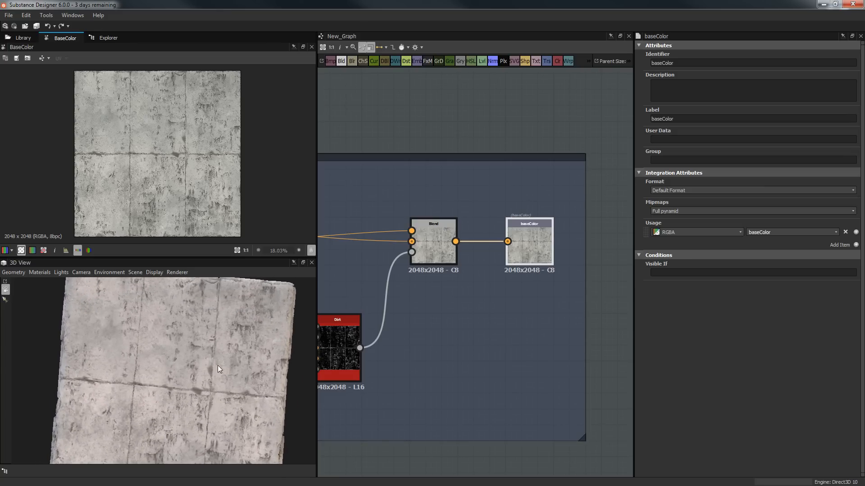
Step: Add an Output node below the Dirt node and set its usage to ambientOcclusion
mouse_move(478, 314)
middle_down()
mouse_move(516, 271)
mouse_move(583, 246)
middle_up()
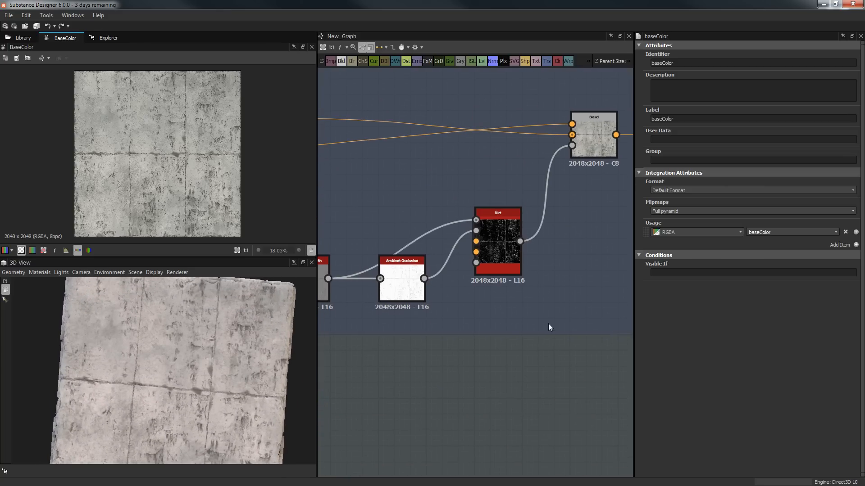
key(space)
text(ou)
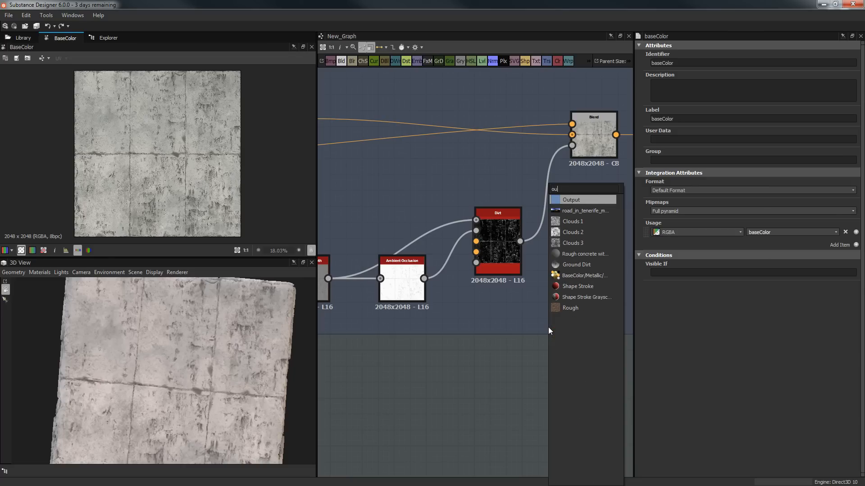
key(Return)
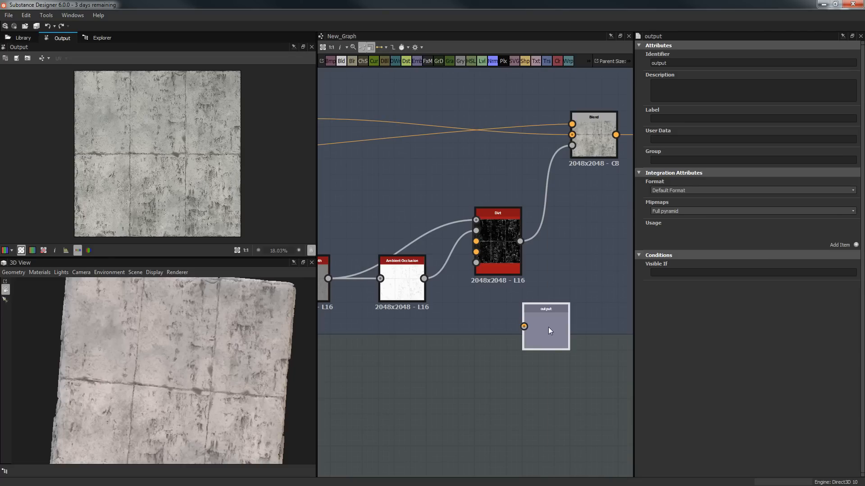
drag(549, 332, 554, 429)
click(856, 245)
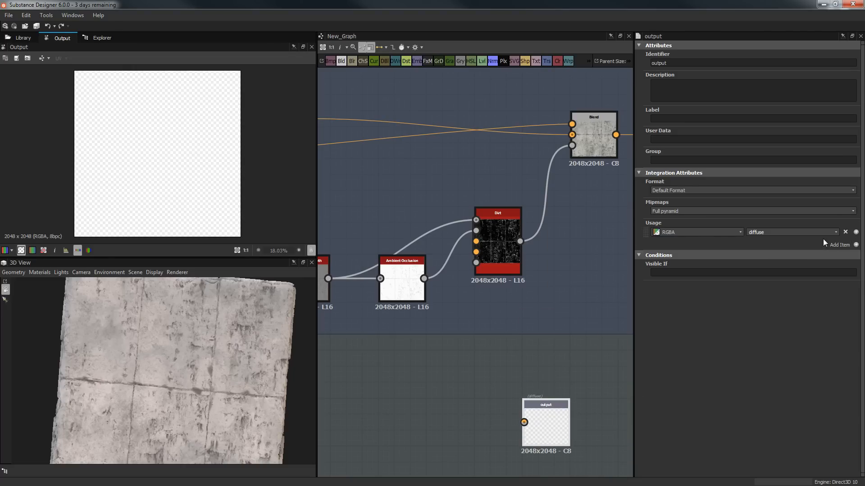
click(836, 231)
click(782, 269)
Step: Fill in ambientOcclusion as the new output's identifier and label
key(ctrl+c)
double_click(676, 64)
click(669, 118)
key(ctrl+v)
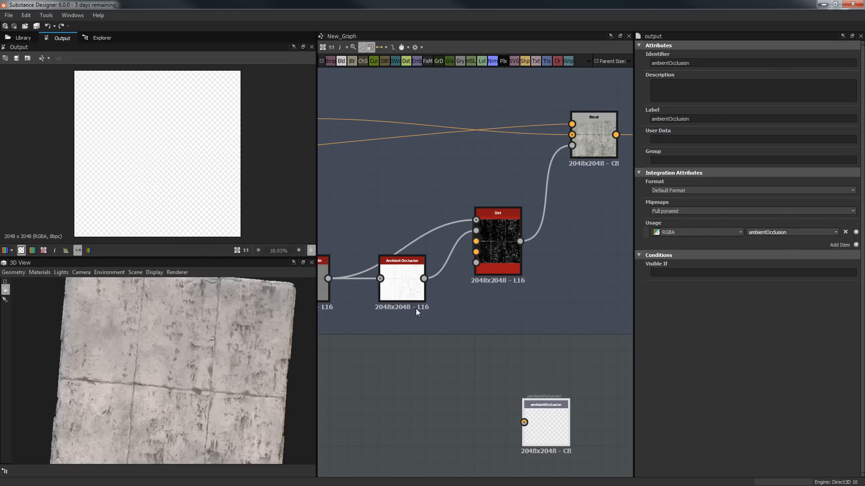
Step: Connect the Ambient Occlusion node to the ambientOcclusion output and show that output in the 3D view
drag(490, 421, 558, 373)
right_click(558, 373)
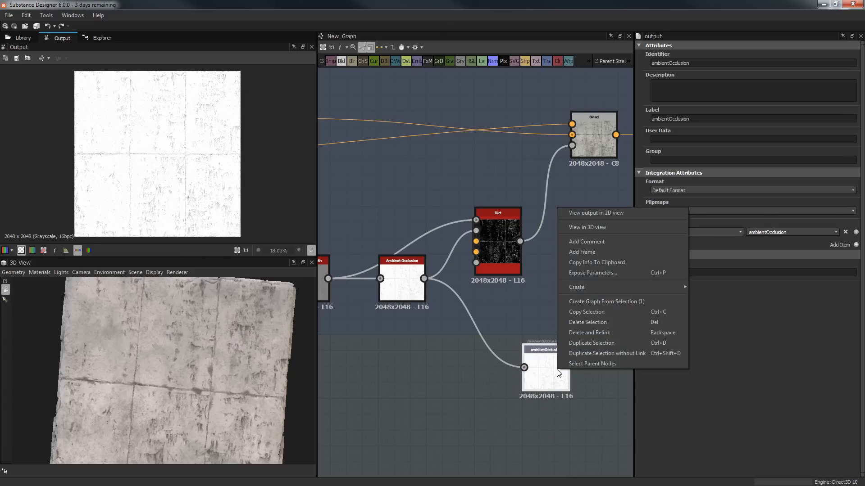
click(600, 226)
click(643, 230)
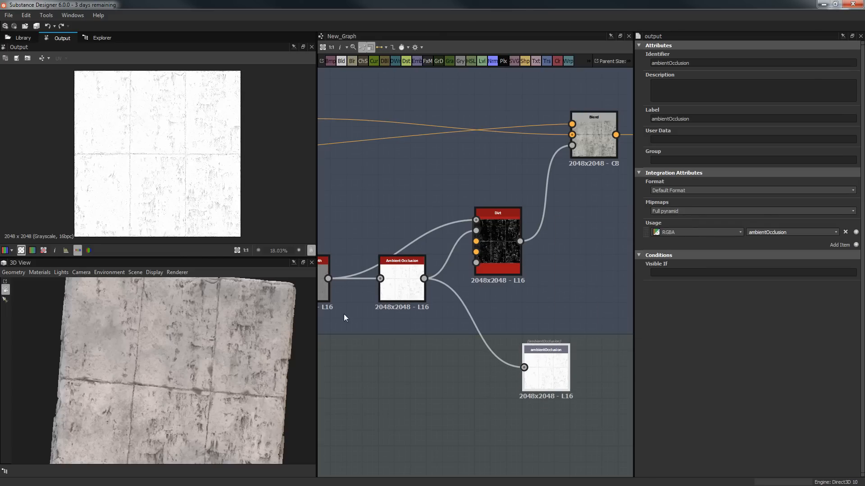
Step: Examine the ambient occlusion shading along the cube's seams close up in the 3D view
drag(185, 358, 212, 350)
scroll(211, 349, up, 8)
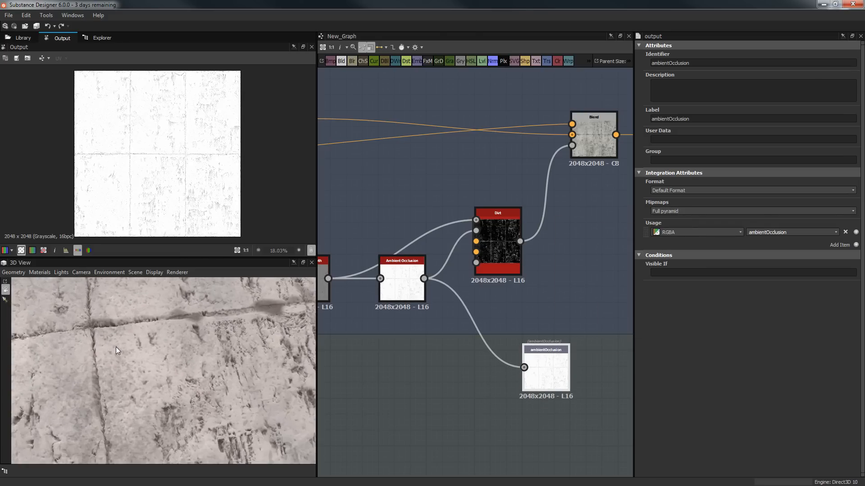
drag(115, 347, 110, 359)
middle_drag(110, 359, 134, 375)
mouse_move(133, 390)
ctrl+shift+right_down()
mouse_move(223, 386)
mouse_move(164, 393)
mouse_move(193, 393)
ctrl+shift+right_up()
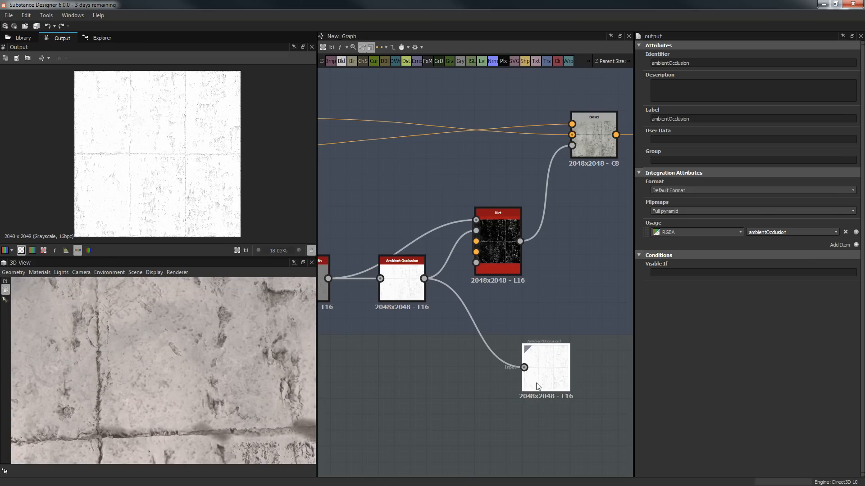
Step: Insert a Levels node between the Ambient Occlusion node and the ambientOcclusion output
drag(490, 351, 448, 381)
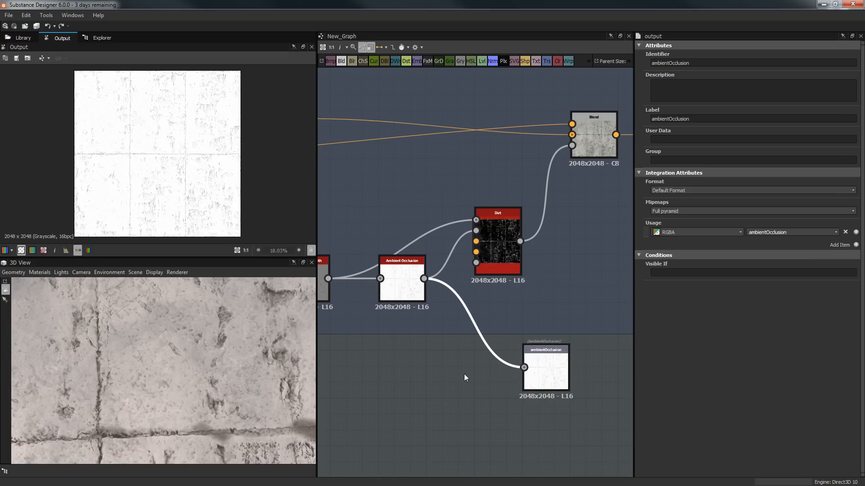
key(space)
text(levels)
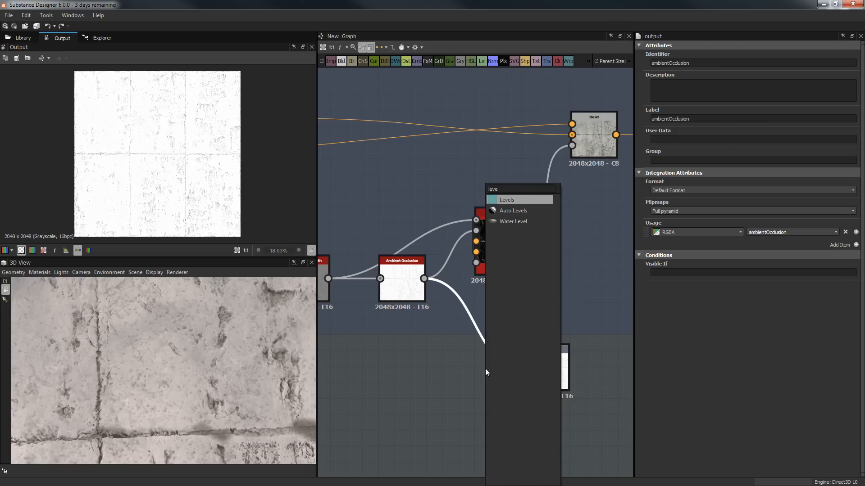
key(Return)
drag(476, 339, 468, 374)
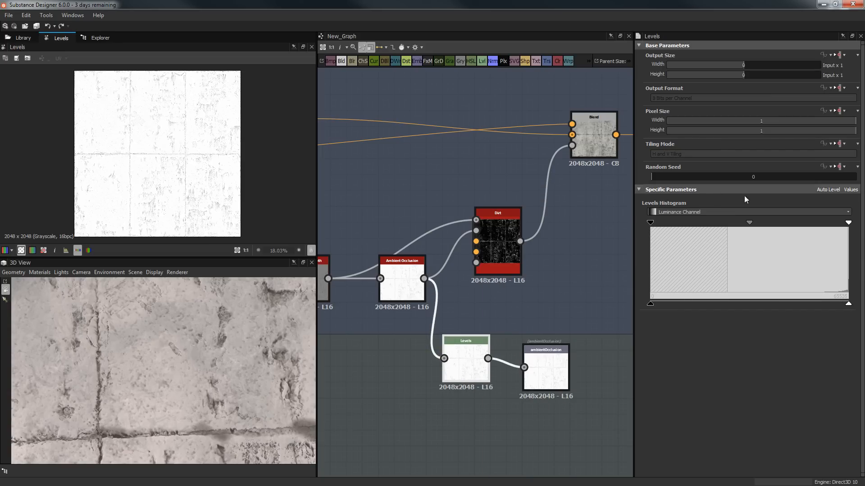
Step: Try adjusting the Levels node's histogram and check the occlusion on the cube from afar and close up
drag(843, 230, 730, 238)
scroll(171, 331, down, 5)
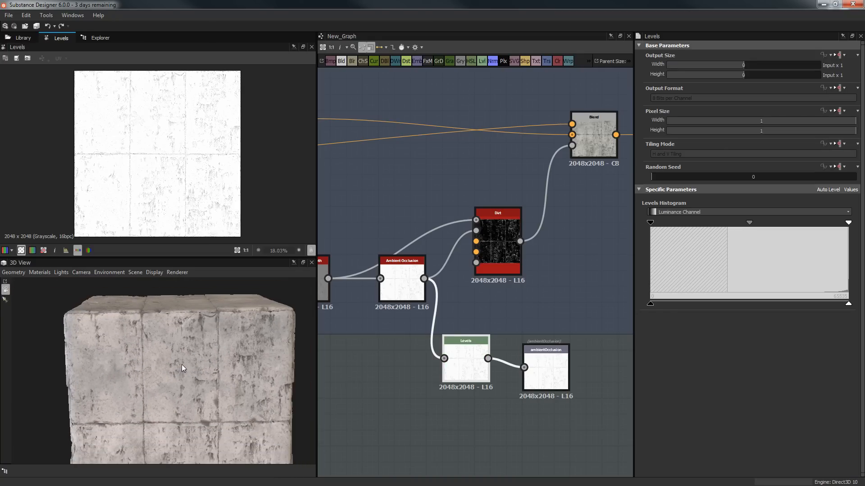
scroll(182, 366, up, 3)
drag(160, 370, 112, 370)
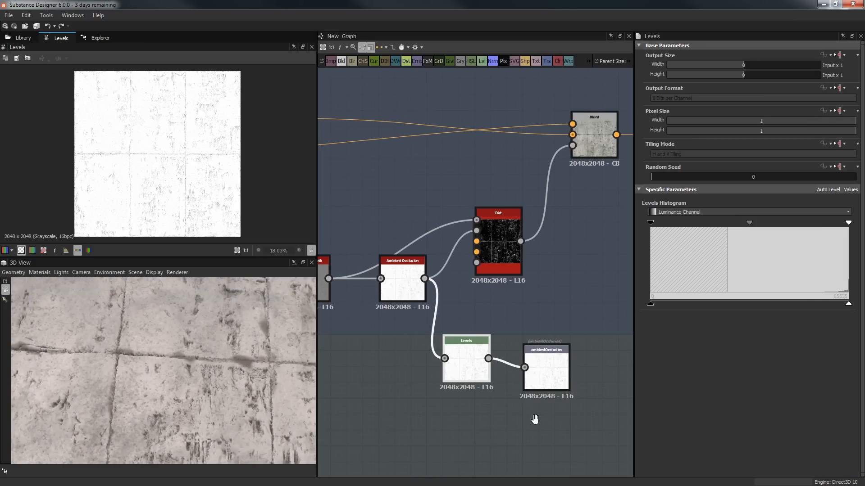
Step: Line up the ambientOcclusion output with the Levels node and move the baseColor output outside the frame
middle_drag(550, 387, 498, 396)
drag(499, 394, 533, 372)
scroll(533, 373, down, 2)
middle_drag(489, 372, 415, 367)
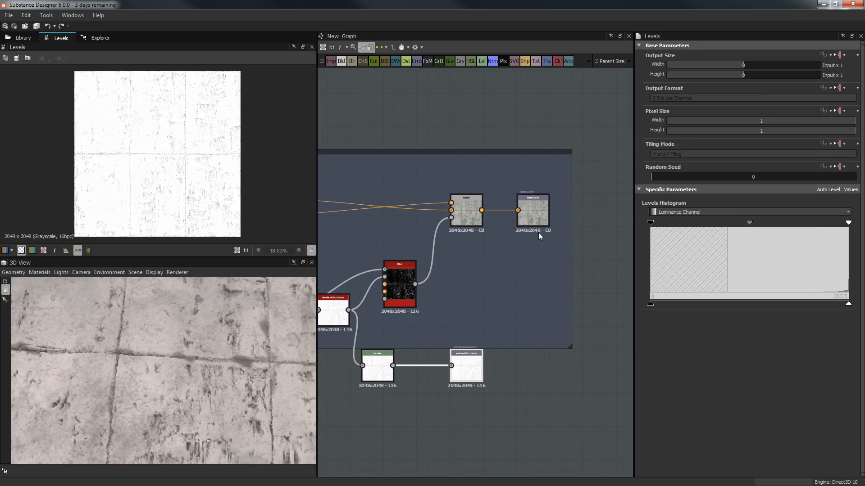
drag(544, 217, 592, 204)
Step: Add a Blend node after the final colour Blend and connect that colour to its background input
middle_drag(536, 259, 472, 256)
key(space)
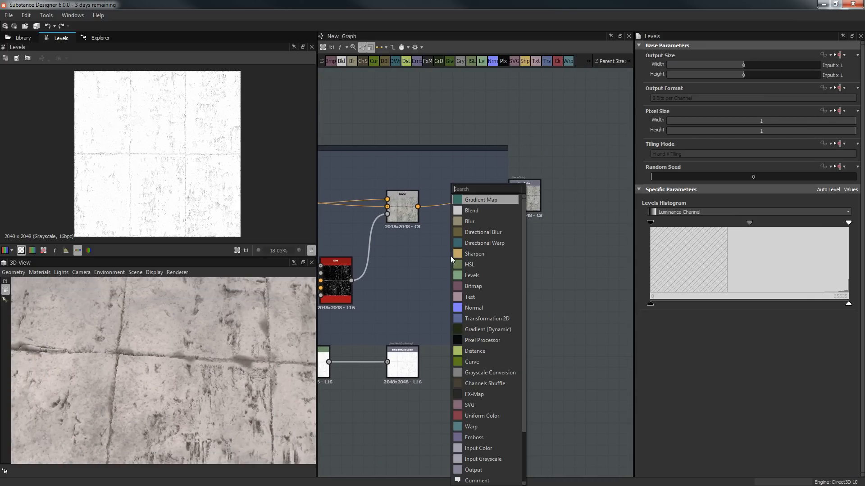
click(483, 210)
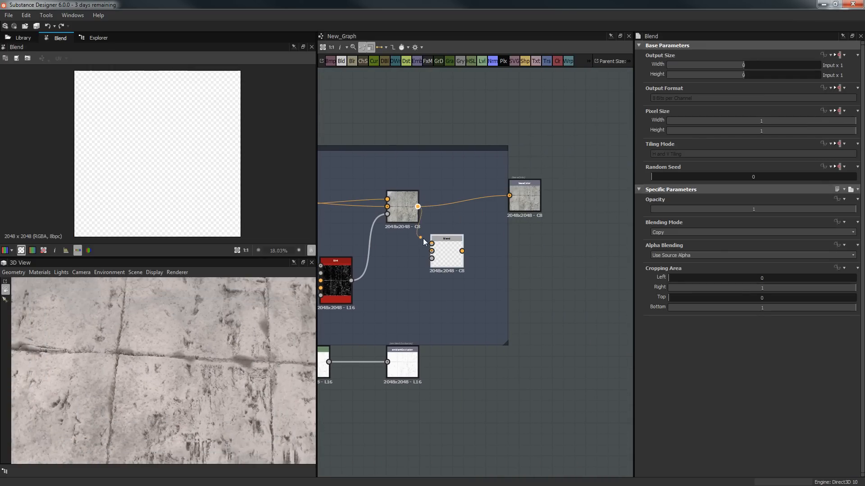
drag(423, 242, 431, 251)
Step: Move the ambientOcclusion output farther from the Levels node and add an Invert Grayscale node between them
middle_drag(401, 355, 511, 350)
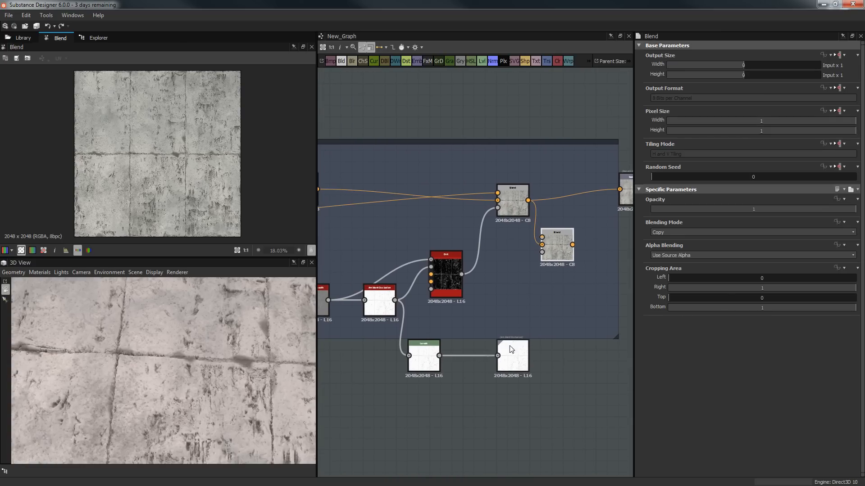
drag(512, 350, 574, 349)
key(space)
text(i)
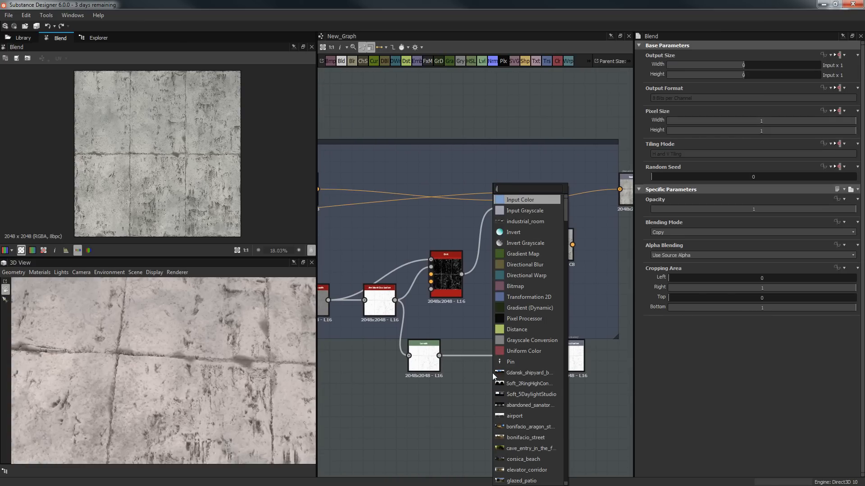
text(nv)
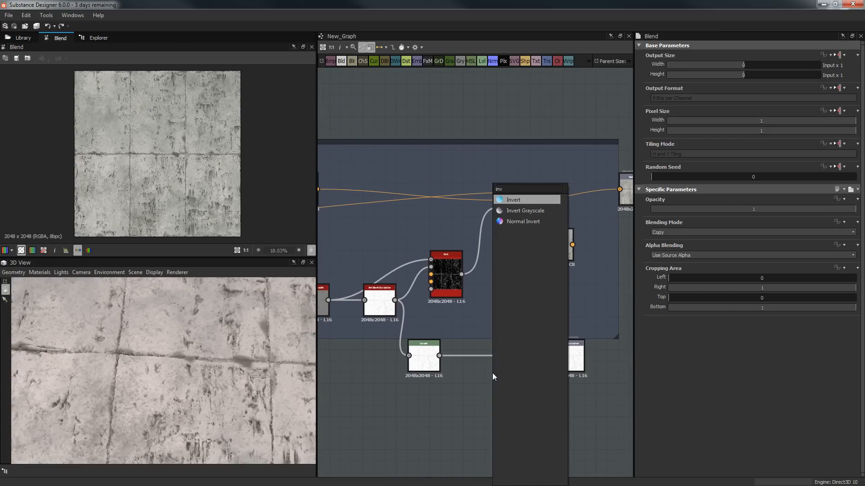
key(Down)
key(Return)
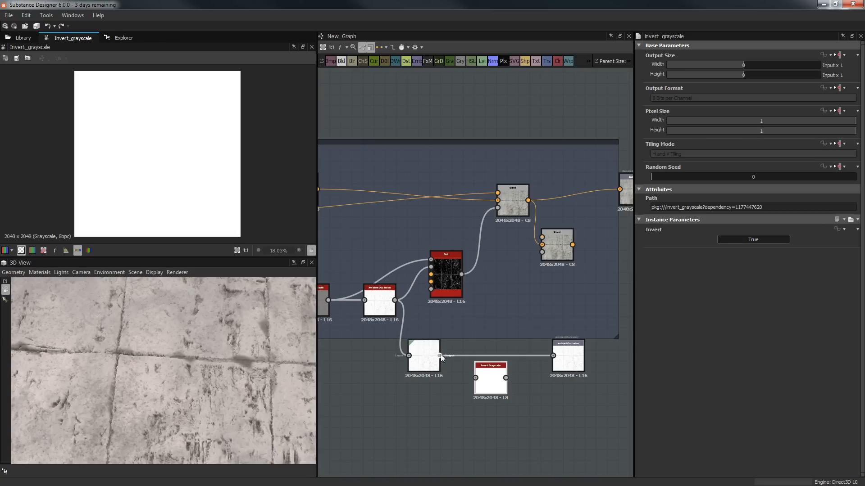
drag(506, 378, 542, 240)
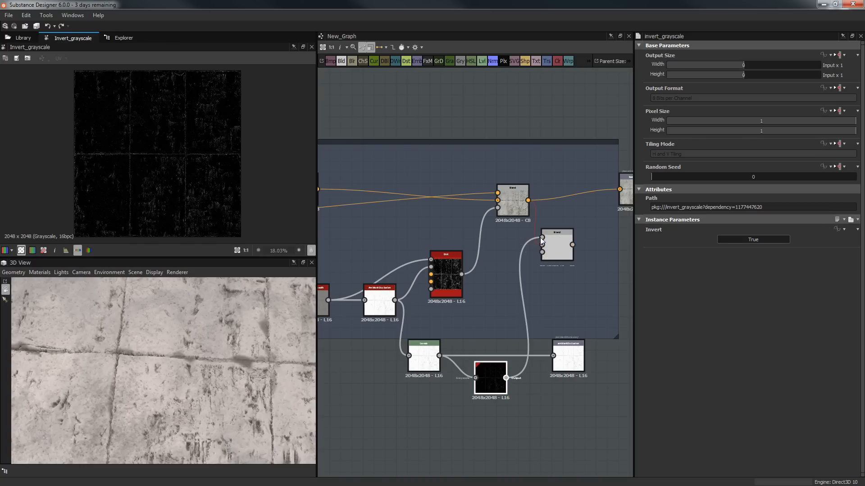
click(520, 277)
key(Delete)
Step: Delete the ambientOcclusion output and connect the Invert Grayscale node to the new Blend's opacity input
click(564, 368)
key(Delete)
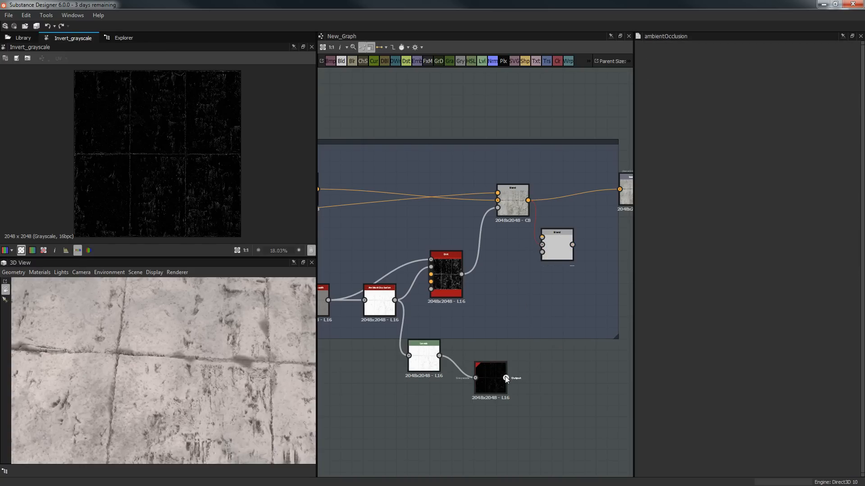
drag(505, 378, 543, 251)
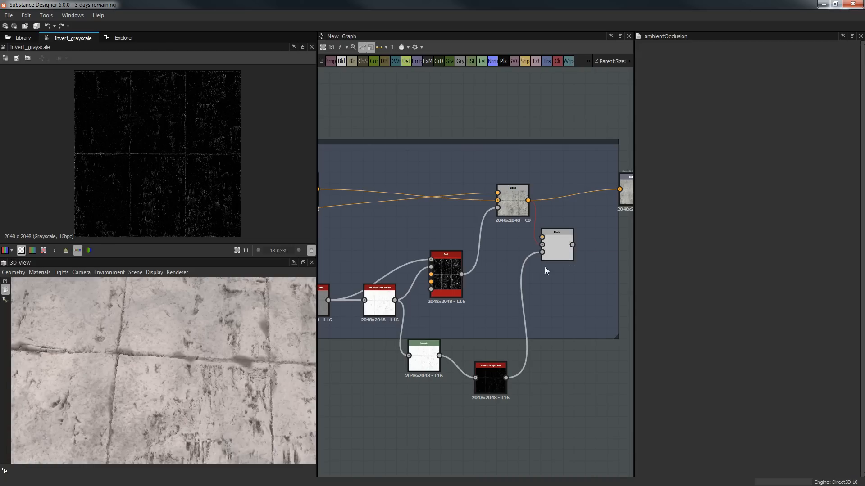
middle_drag(501, 216, 566, 221)
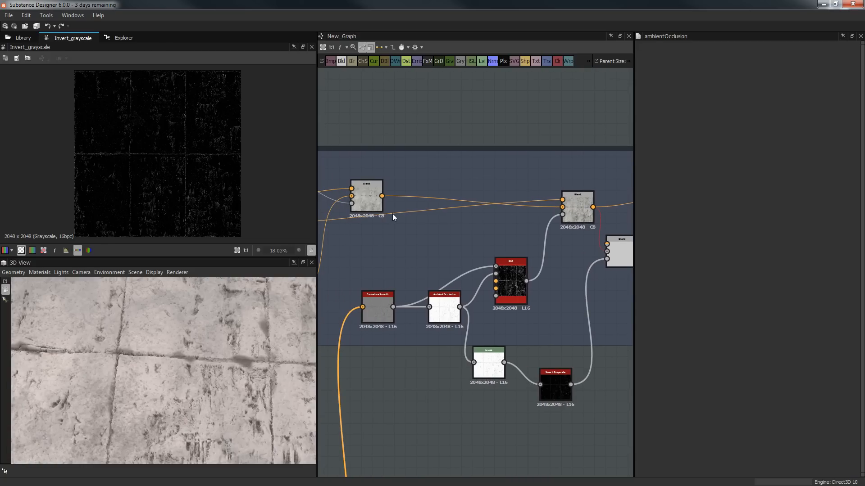
Step: Duplicate the brown Uniform Color node and place the copy between the Dirt node and the new Blend node
scroll(389, 209, down, 3)
middle_drag(367, 211, 454, 212)
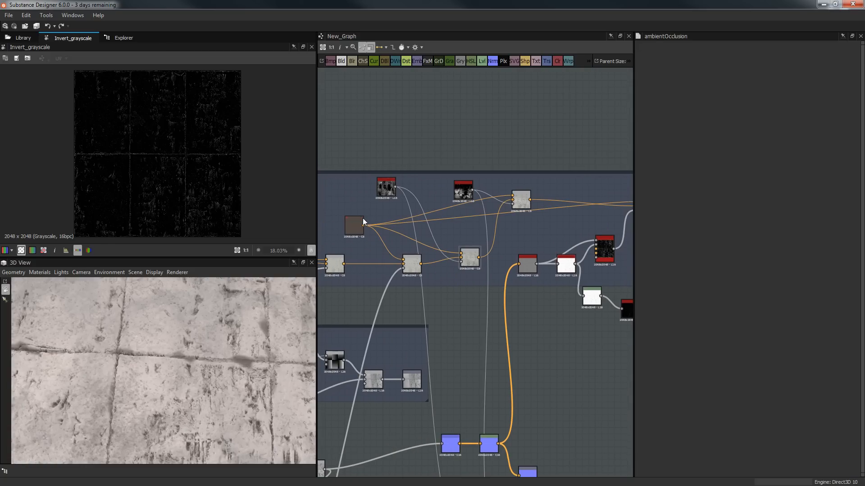
click(357, 224)
key(ctrl+c)
key(ctrl+v)
middle_drag(556, 248, 413, 251)
drag(332, 273, 473, 278)
scroll(520, 266, up, 4)
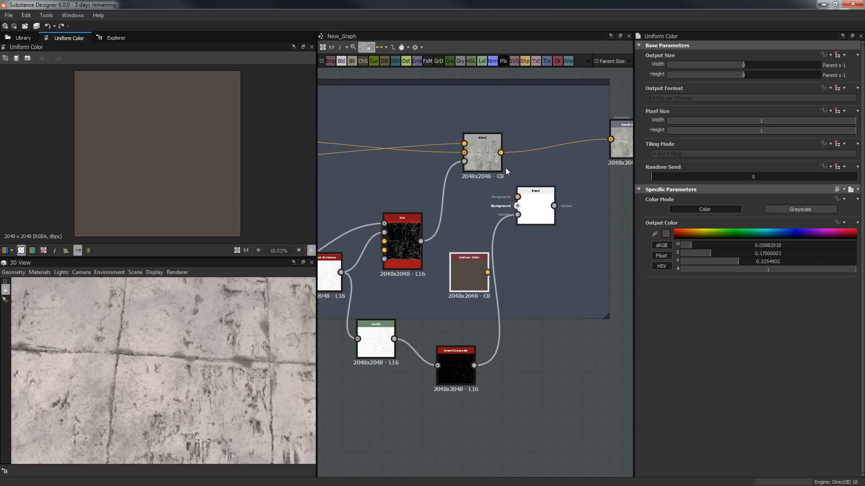
Step: Move the new Blend node farther from the previous colour Blend and connect that Blend's output to its background input
drag(505, 168, 501, 153)
drag(529, 202, 583, 203)
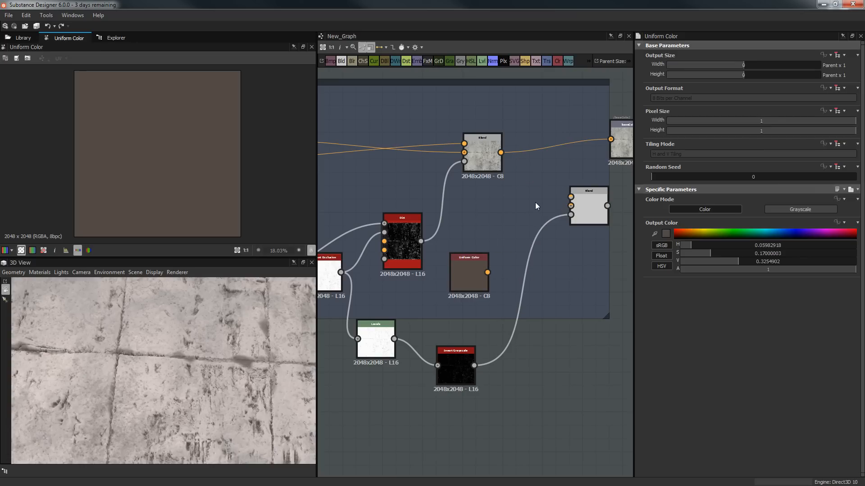
drag(500, 152, 576, 207)
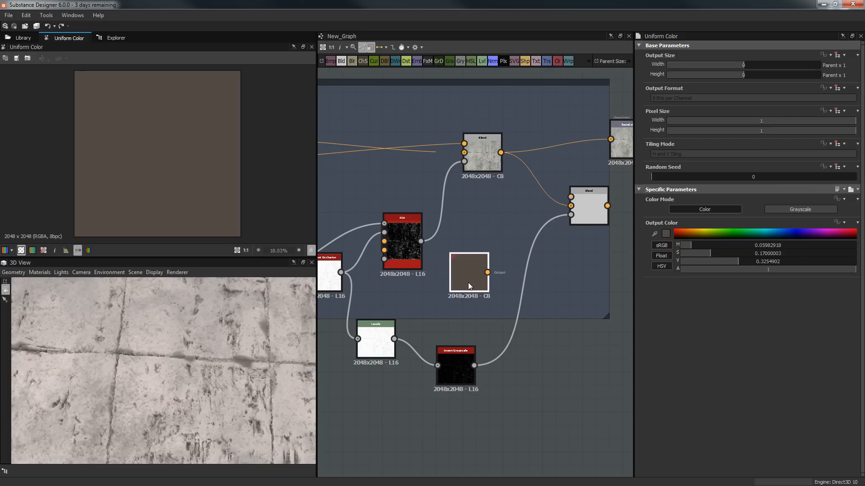
Step: Darken the copied Uniform Color to a value of 0.14 and connect it to the new Blend's foreground input
click(705, 261)
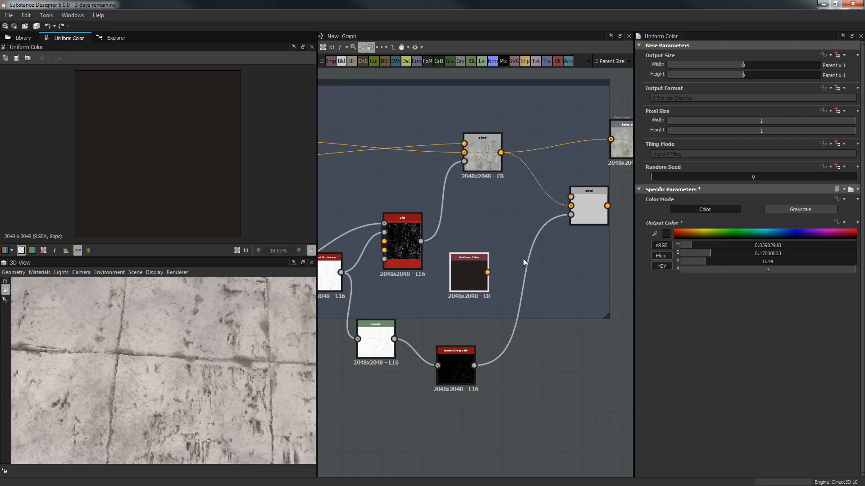
drag(487, 272, 572, 194)
middle_drag(536, 210, 448, 252)
Step: Connect the new Blend to the baseColor output, line both up with the previous Blend, and place the dark Uniform Color above the frame
click(509, 247)
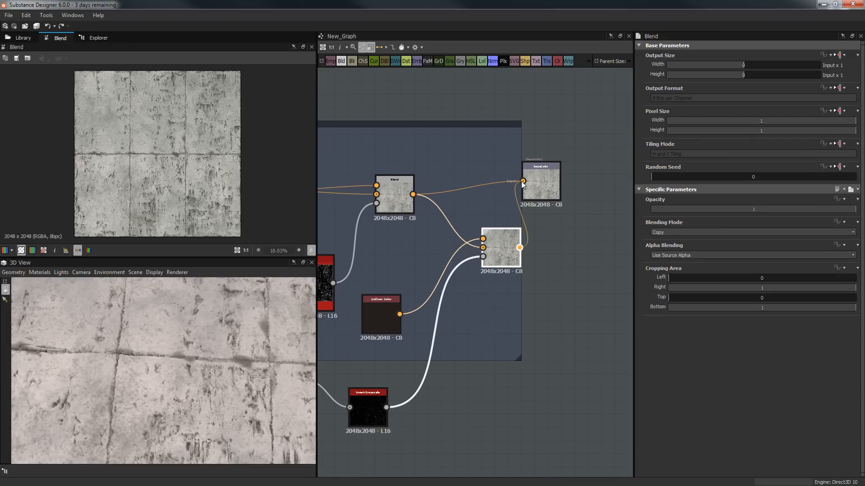
drag(538, 184, 582, 195)
drag(517, 233, 514, 180)
drag(379, 312, 390, 99)
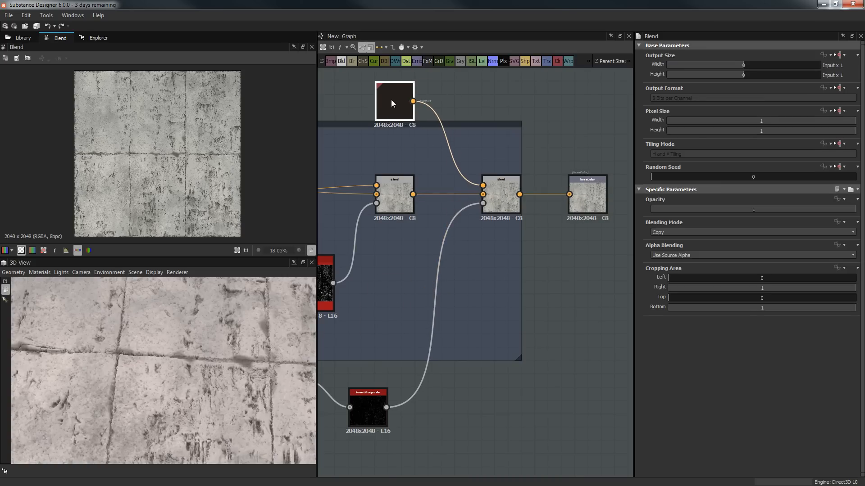
Step: Try the Add (Linear Dodge) and Subtract blending modes on the new Blend node, with its opacity at 1
click(501, 194)
click(700, 232)
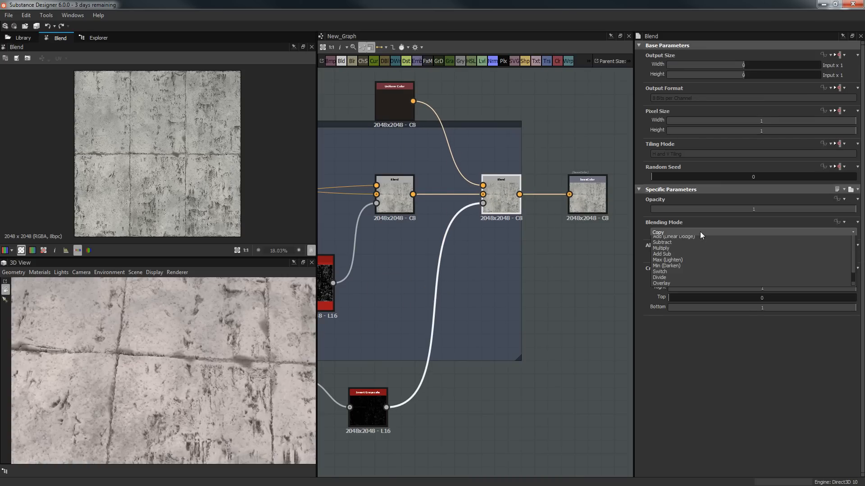
click(687, 247)
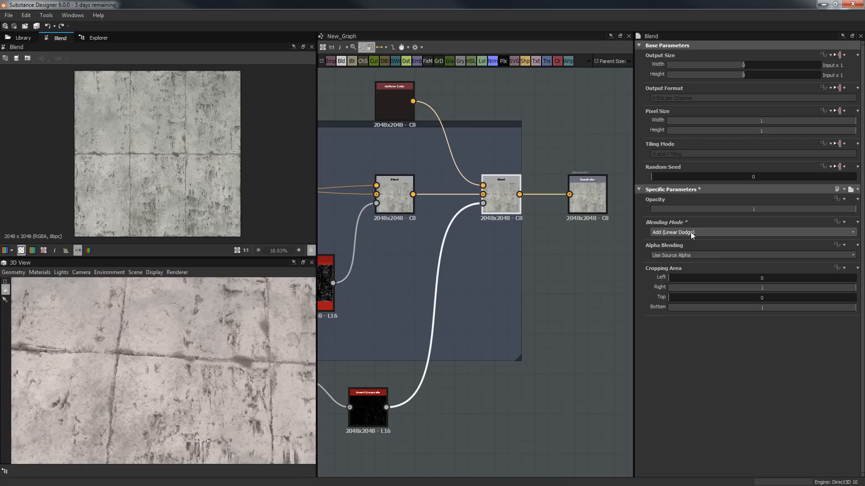
click(690, 232)
click(682, 247)
click(682, 234)
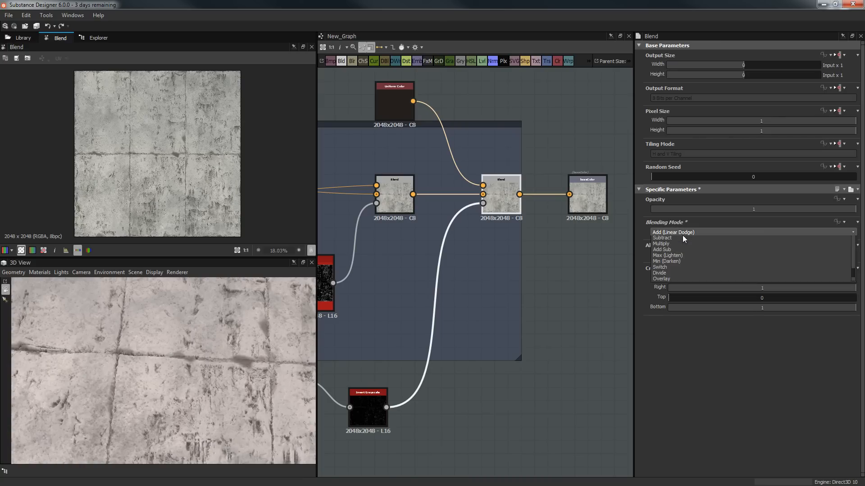
click(670, 251)
click(665, 210)
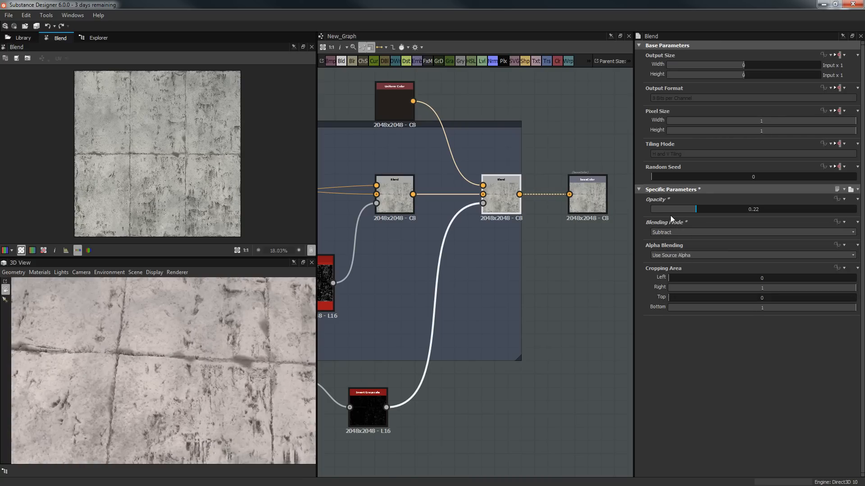
drag(665, 209, 856, 210)
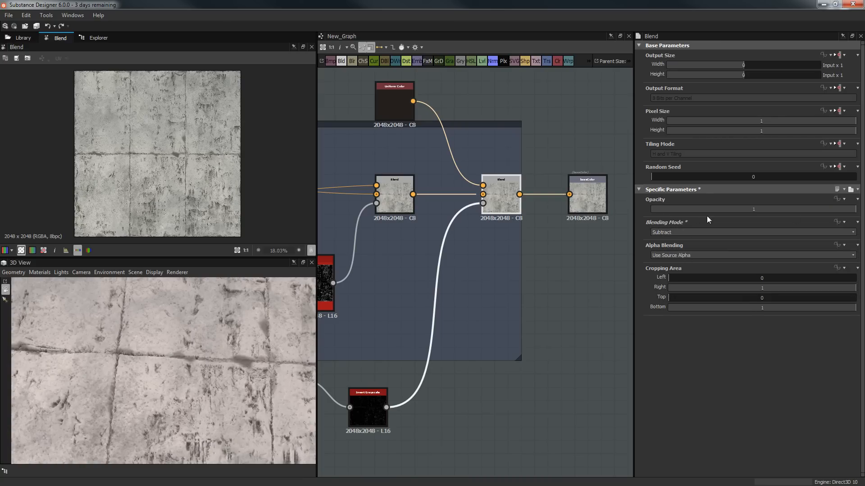
Step: Move the Invert Grayscale node into the frame and delete the Levels node feeding it, keeping the ambient occlusion link
scroll(436, 190, up, 1)
scroll(407, 296, down, 2)
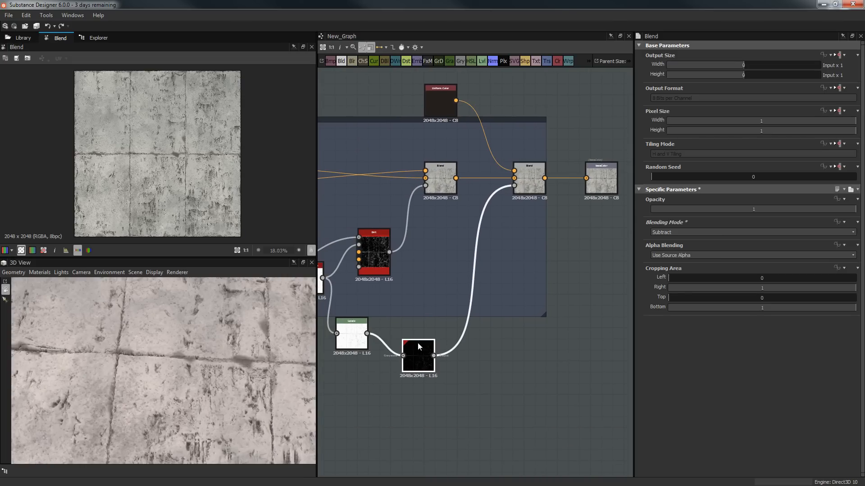
drag(418, 342, 445, 302)
double_click(445, 302)
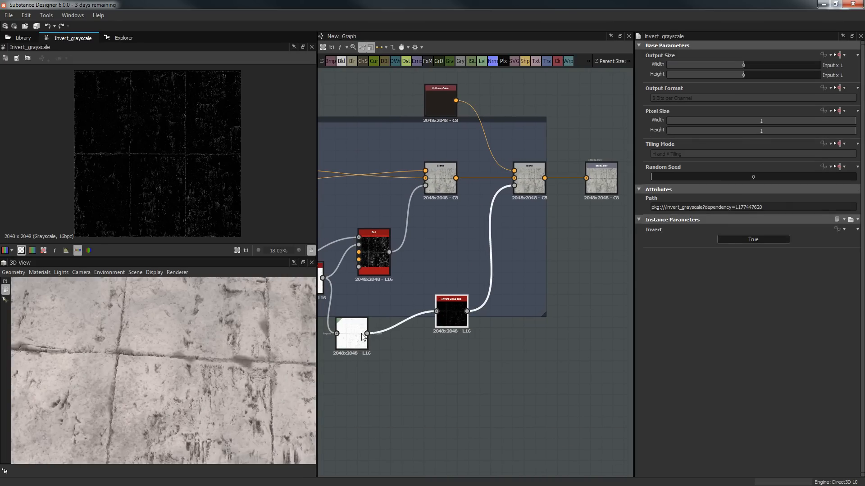
double_click(362, 338)
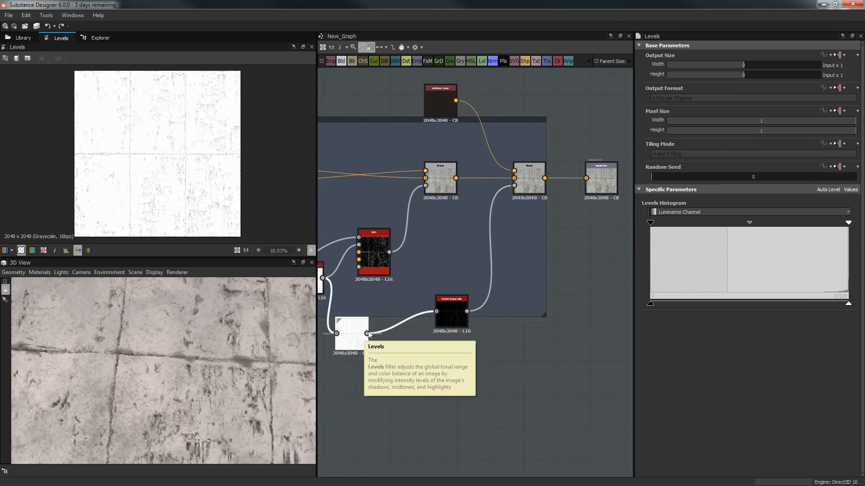
key(Delete)
double_click(456, 306)
scroll(146, 128, up, 3)
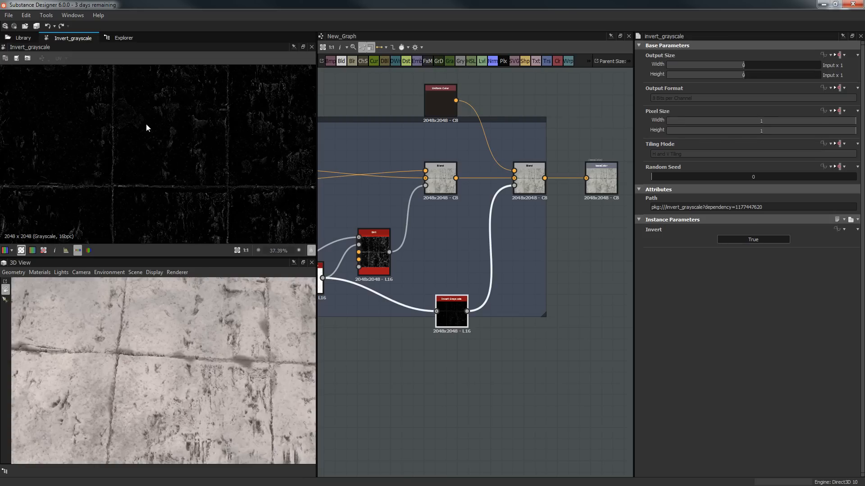
Step: Add a Levels node between the Invert Grayscale node and the last Blend's opacity input
click(562, 255)
key(space)
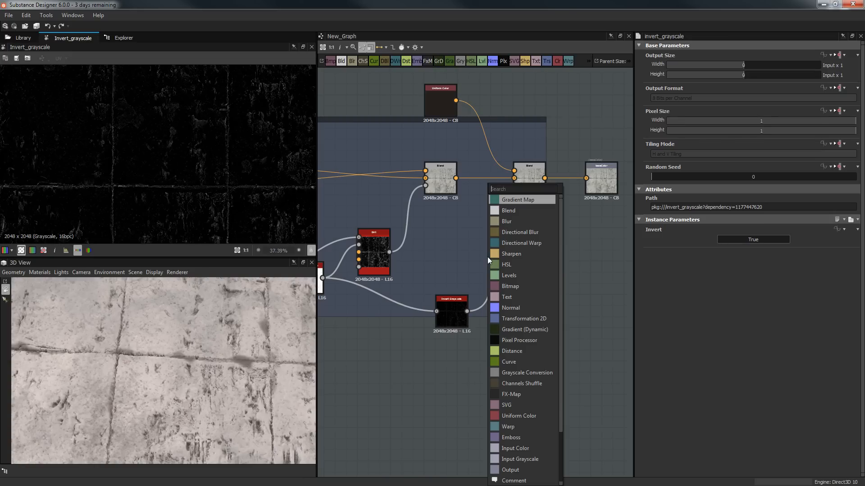
text(leve)
key(Return)
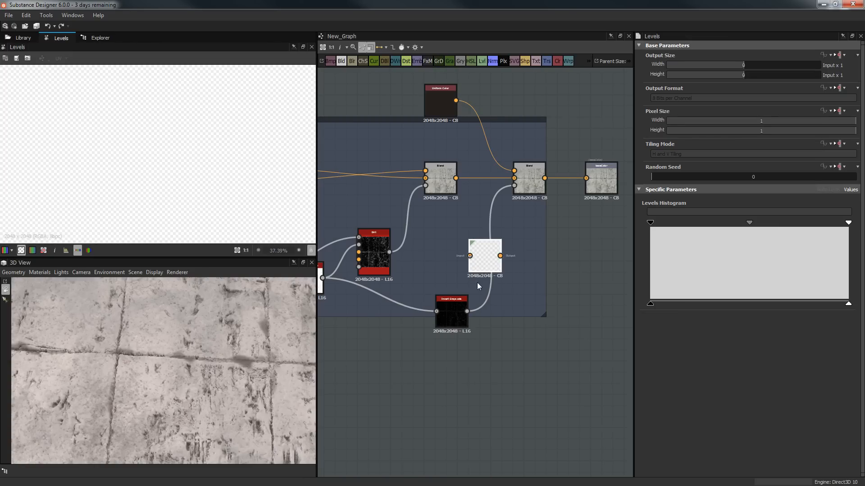
drag(472, 254, 470, 256)
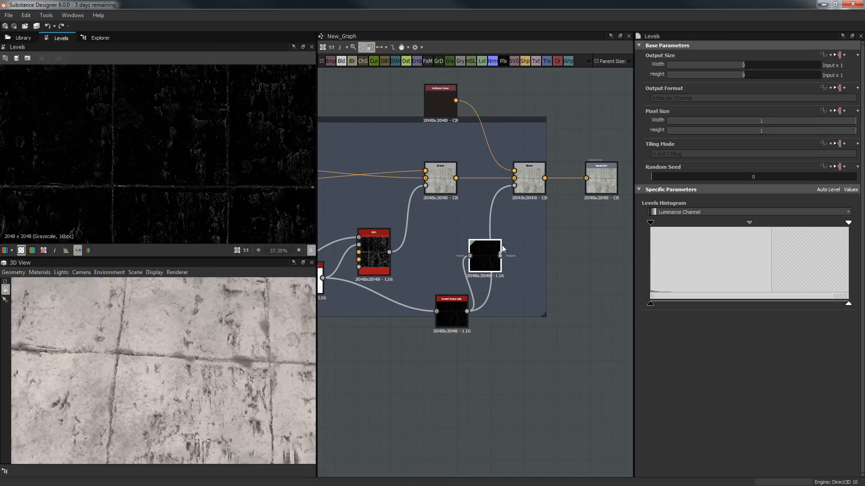
drag(517, 191, 515, 190)
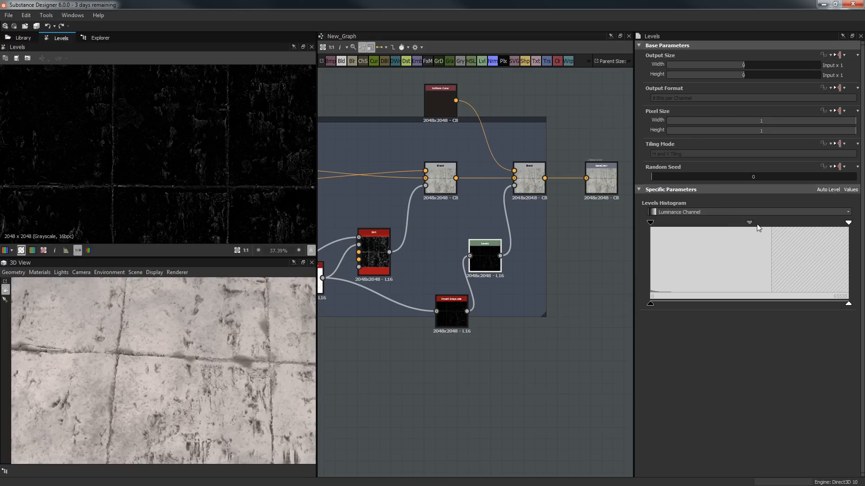
Step: Shift the new Levels node's midtones all the way to the black end and check the result on the 3D cube
drag(748, 222, 649, 222)
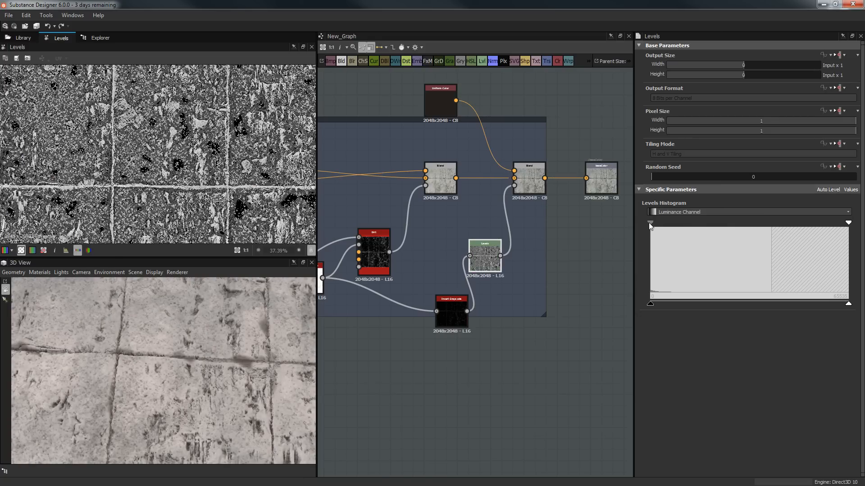
scroll(103, 352, down, 5)
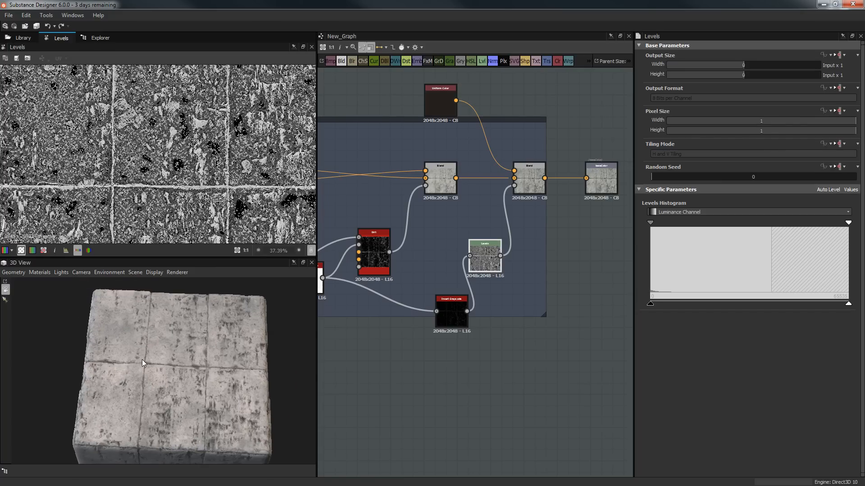
drag(142, 359, 147, 390)
scroll(198, 374, up, 5)
Step: Set the last Blend node's blending mode to Copy and inspect the cube's surface
click(540, 183)
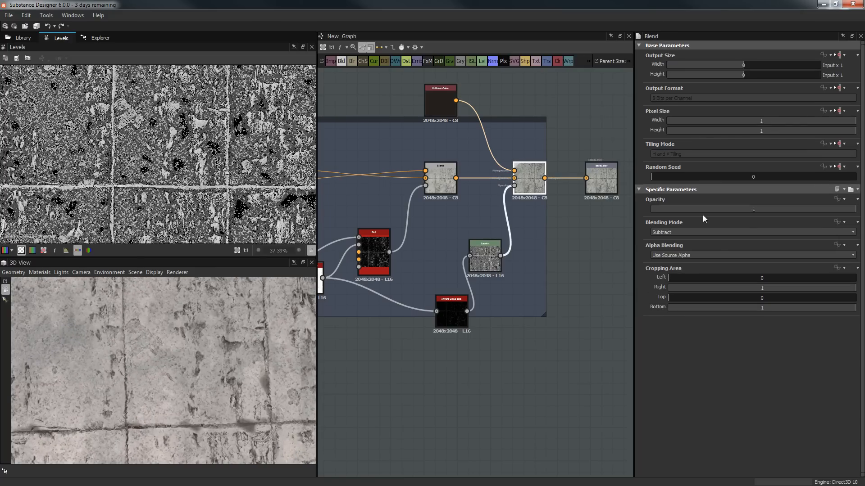
click(730, 232)
click(711, 240)
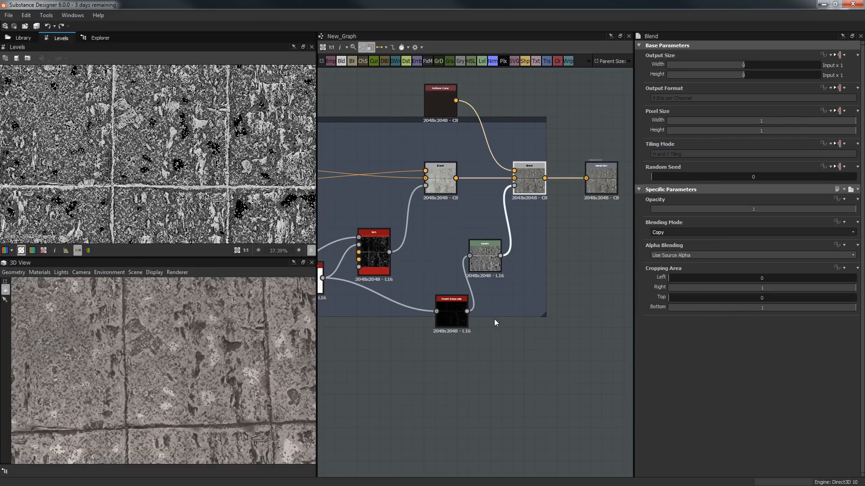
scroll(163, 381, down, 4)
drag(162, 382, 362, 331)
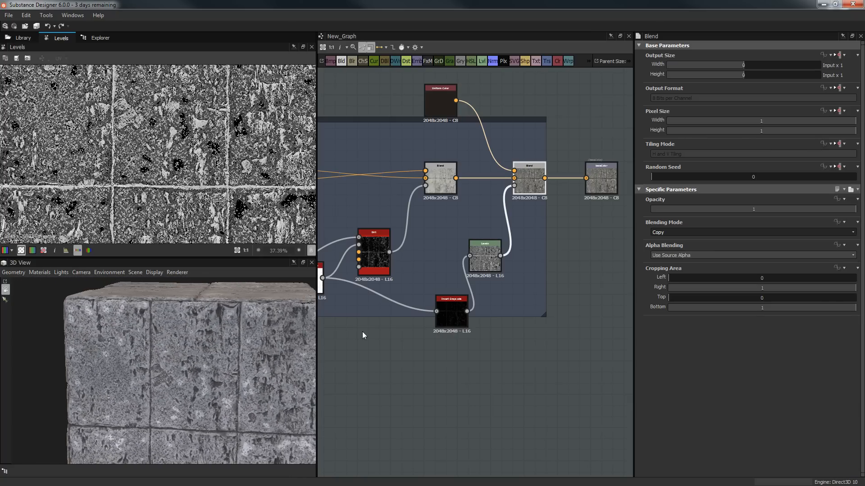
Step: Set the Levels midtones slightly toward the black end from centre and inspect the concrete surface up close
click(480, 245)
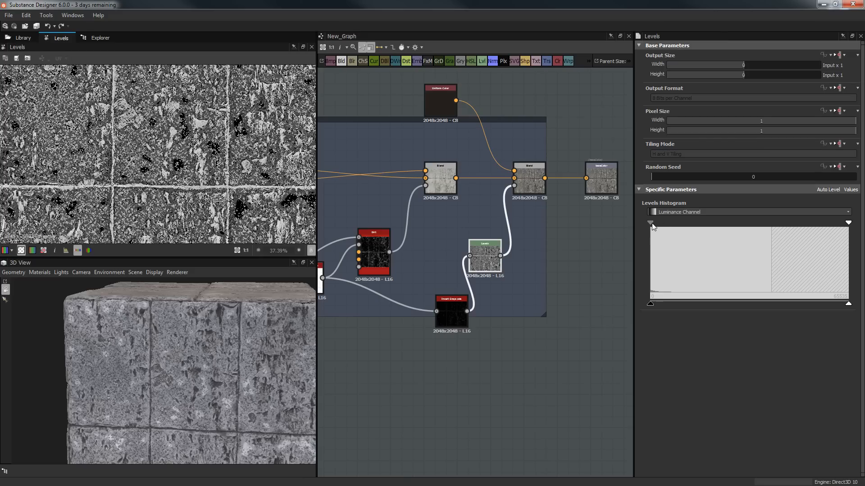
drag(653, 225, 737, 220)
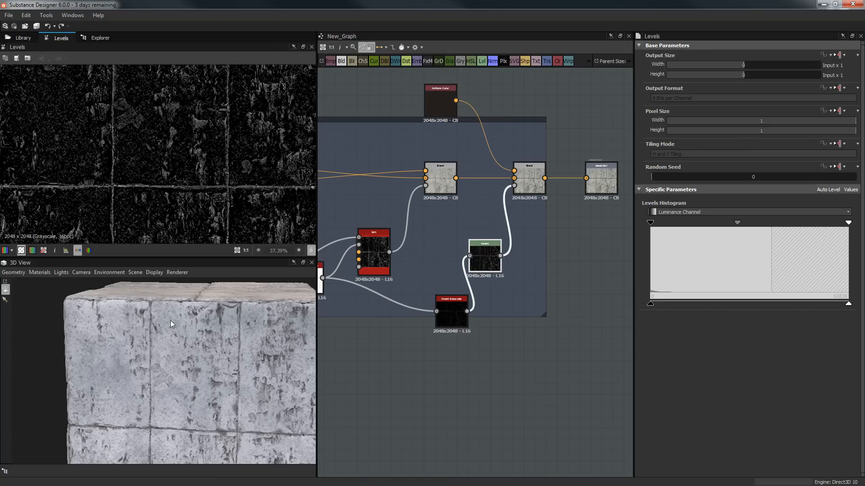
scroll(151, 334, up, 5)
drag(151, 334, 196, 329)
scroll(196, 328, up, 5)
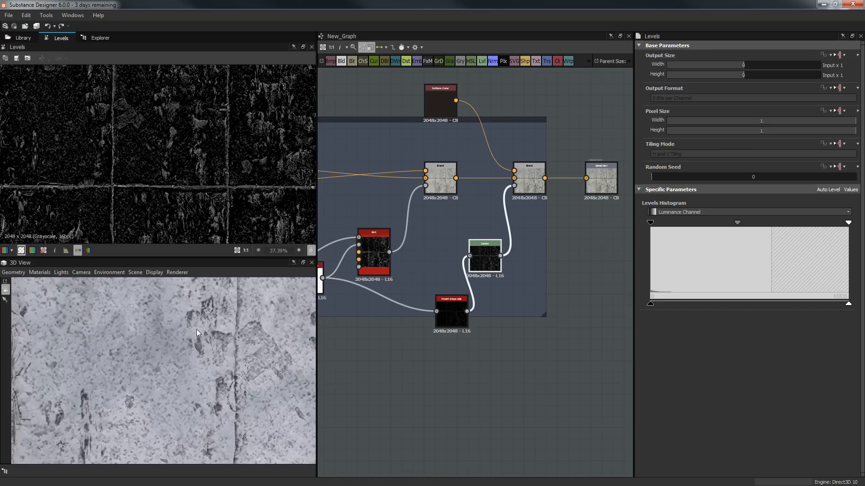
scroll(197, 329, up, 5)
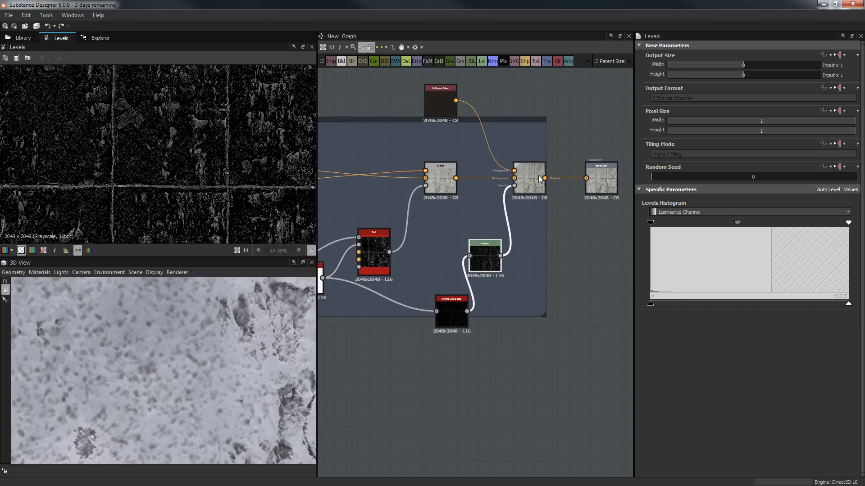
Step: Lower the last Blend node's opacity to 0.17 and check the dirt on the cube
click(540, 179)
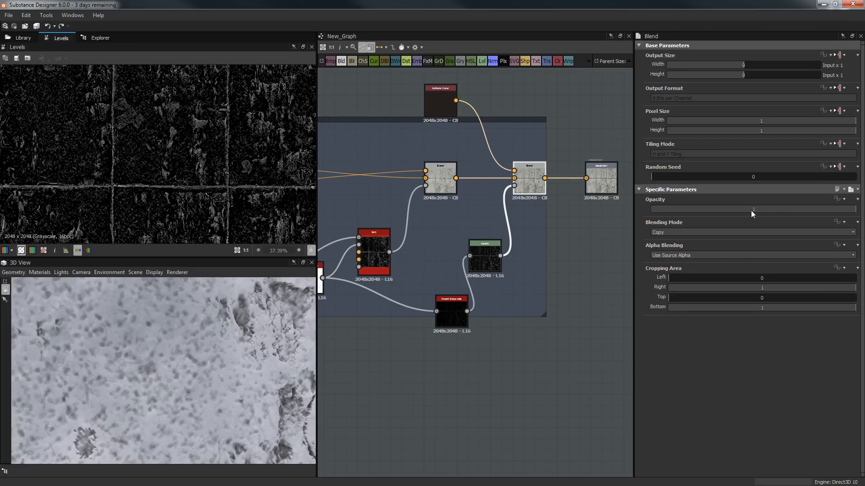
drag(750, 211, 685, 208)
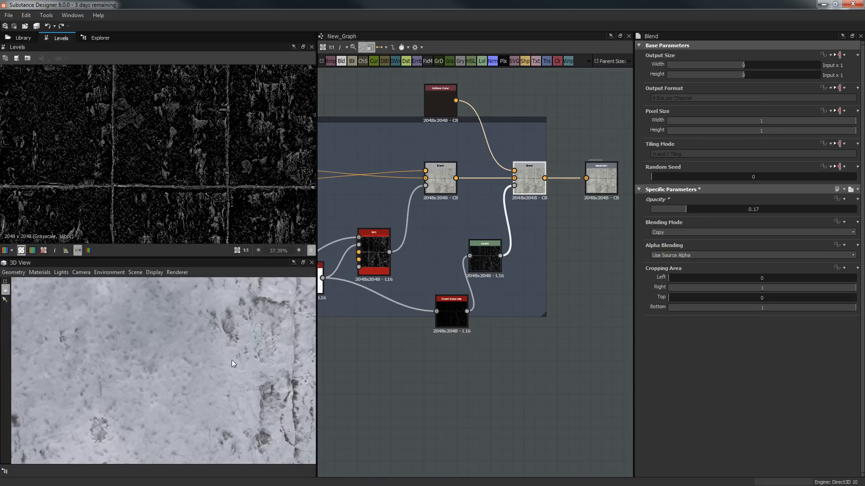
drag(231, 363, 201, 363)
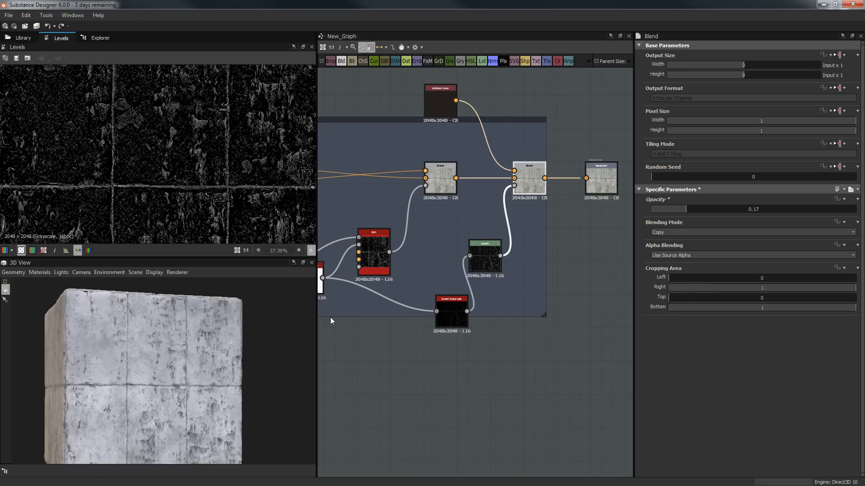
Step: Locate the Tile Generator node at the start of the graph and open its preview and parameters
scroll(460, 255, down, 5)
middle_drag(433, 267, 566, 210)
scroll(565, 210, down, 3)
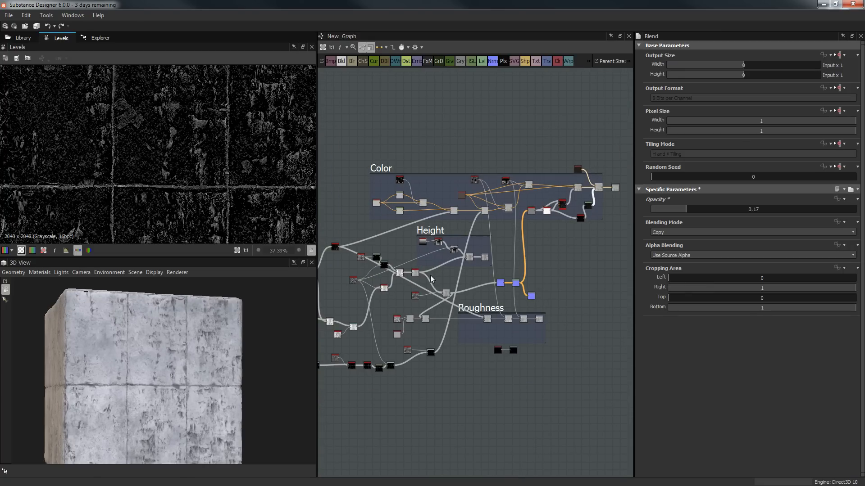
middle_drag(431, 279, 590, 219)
scroll(421, 270, up, 8)
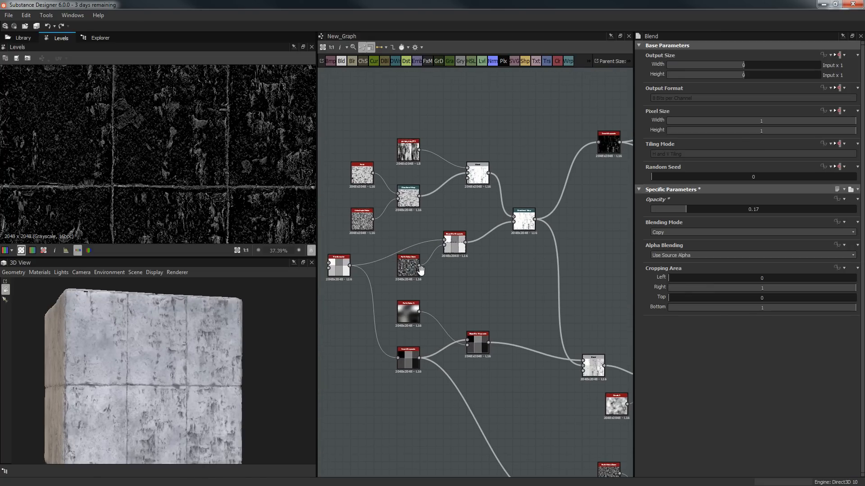
middle_drag(421, 270, 585, 241)
scroll(475, 274, up, 2)
double_click(462, 249)
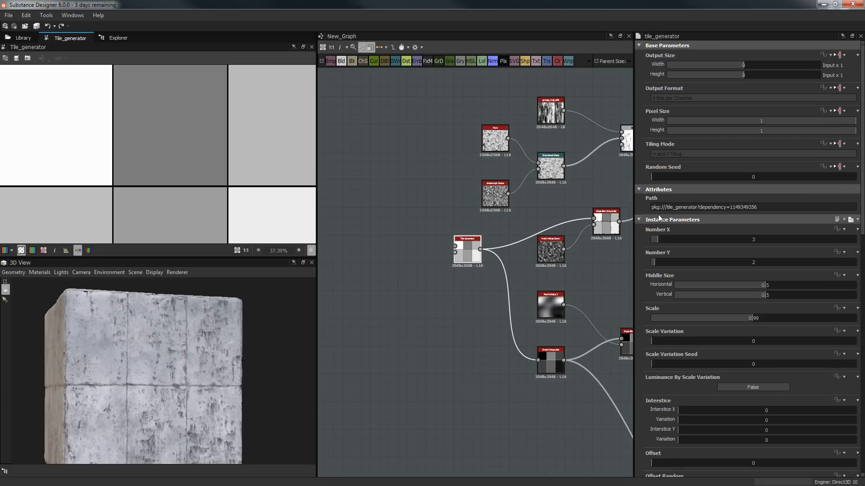
Step: Set the Tile Generator's Number X and Number Y to 10 and inspect the denser tiles on the cube
drag(661, 259, 677, 259)
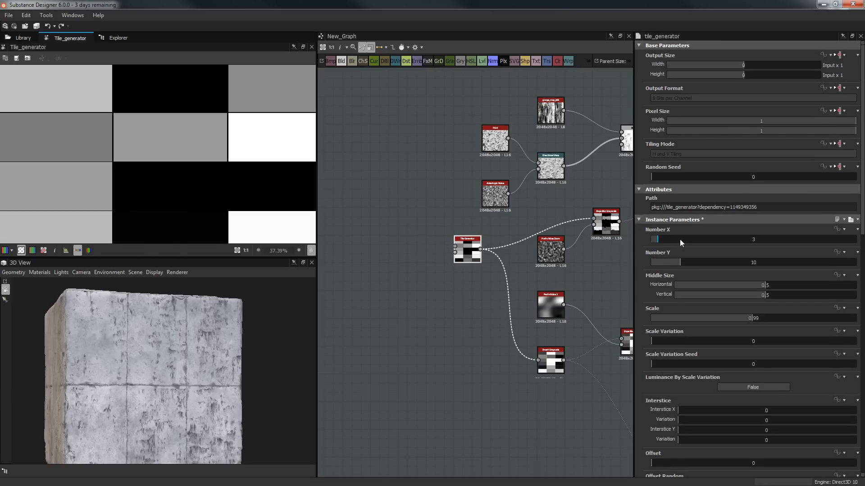
click(680, 239)
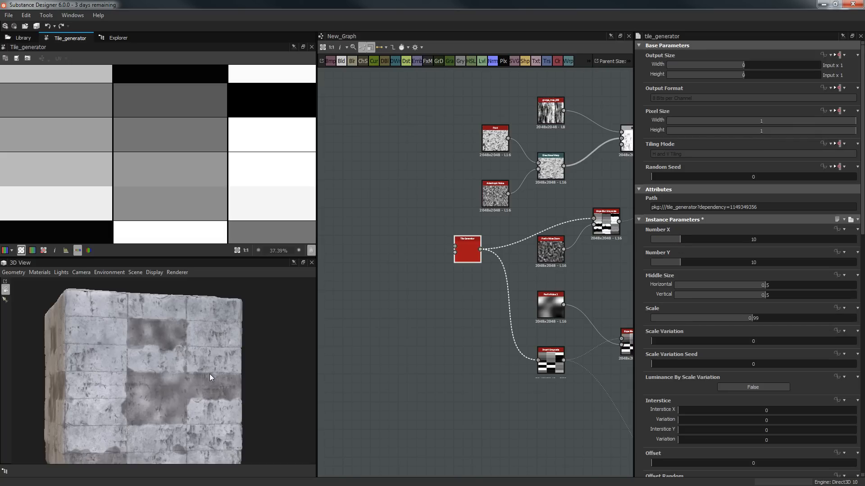
drag(204, 375, 185, 381)
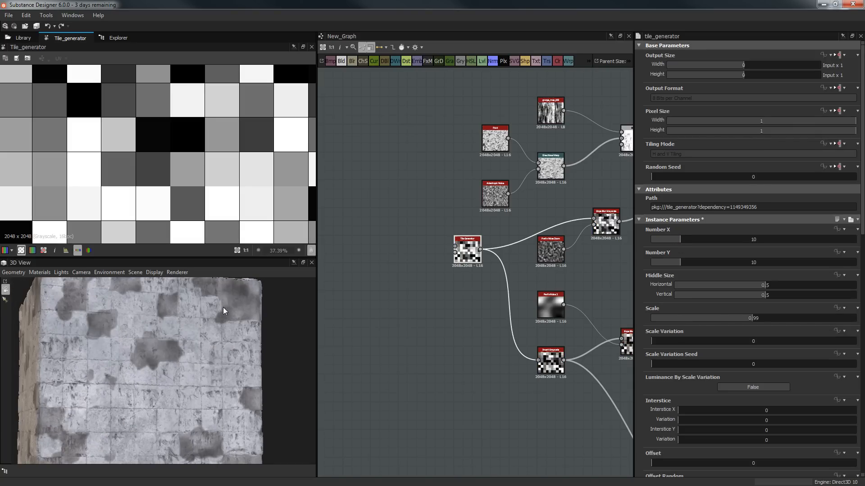
mouse_move(160, 346)
mouse_down()
mouse_move(175, 359)
mouse_move(174, 310)
mouse_move(209, 337)
mouse_move(250, 401)
mouse_move(187, 376)
mouse_move(220, 358)
mouse_move(152, 347)
mouse_move(188, 376)
mouse_move(185, 361)
mouse_move(148, 353)
mouse_up()
scroll(186, 357, up, 1)
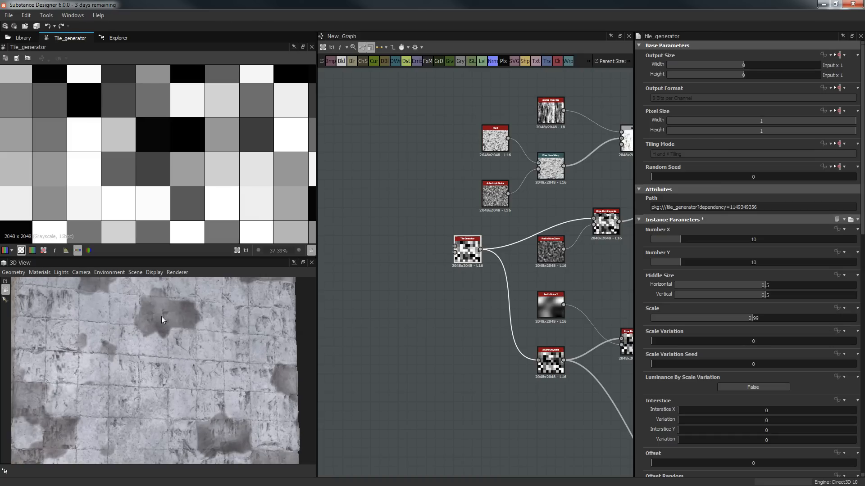
Step: Set the opacity to 0 on the colour Blend that lays brown patches over the concrete, and inspect the cube
scroll(441, 357, down, 3)
middle_drag(464, 332, 368, 206)
scroll(481, 320, up, 2)
middle_drag(481, 320, 232, 315)
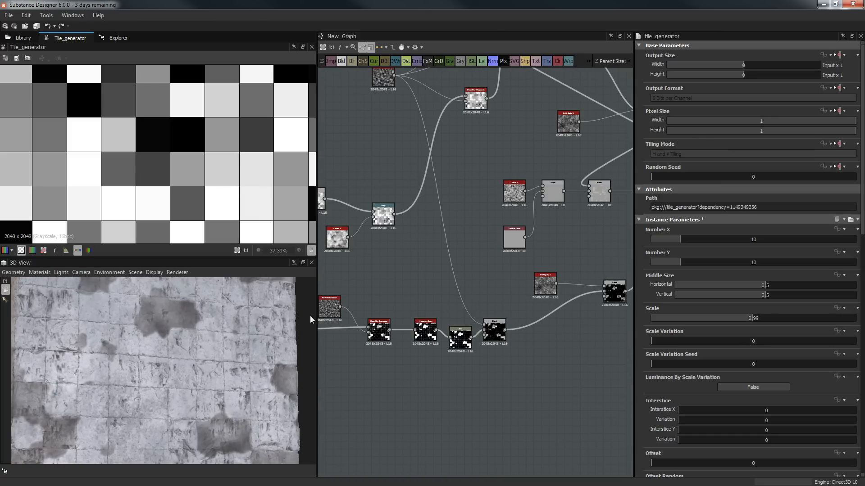
middle_drag(429, 302, 393, 324)
scroll(596, 195, up, 1)
middle_drag(596, 195, 459, 276)
scroll(462, 378, up, 1)
middle_drag(550, 181, 506, 253)
scroll(462, 378, down, 1)
scroll(506, 253, up, 2)
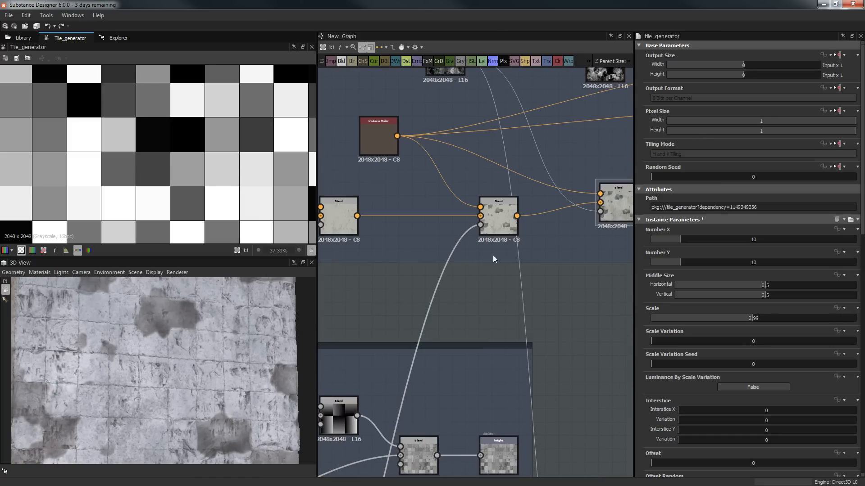
click(497, 230)
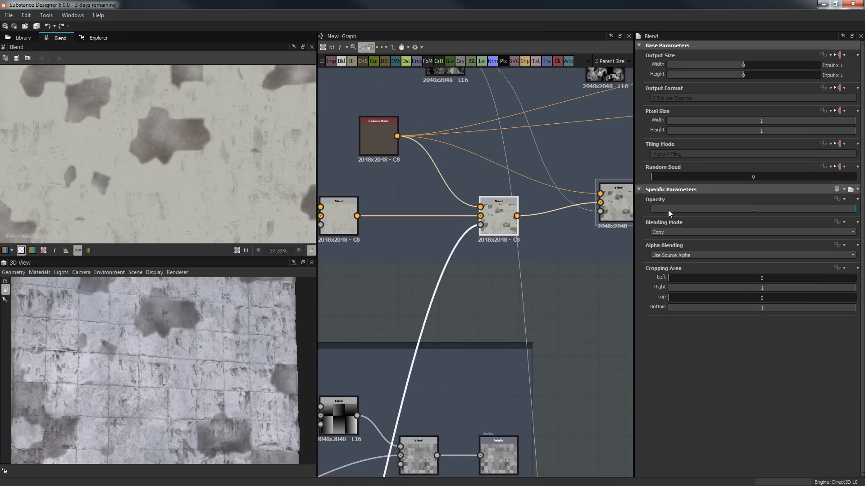
drag(669, 210, 616, 215)
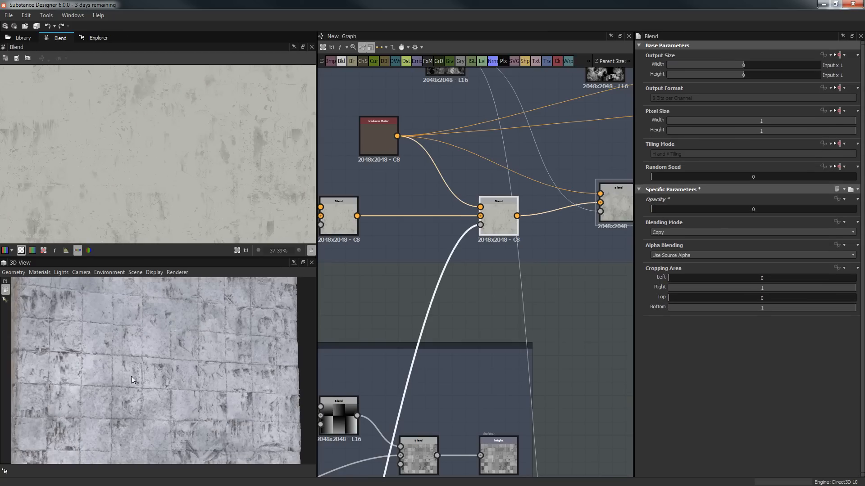
drag(133, 376, 145, 355)
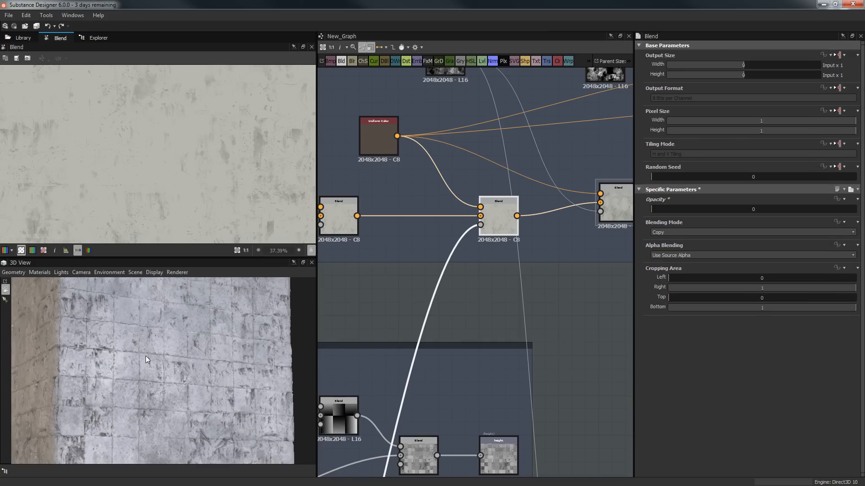
scroll(146, 357, up, 2)
drag(141, 358, 115, 358)
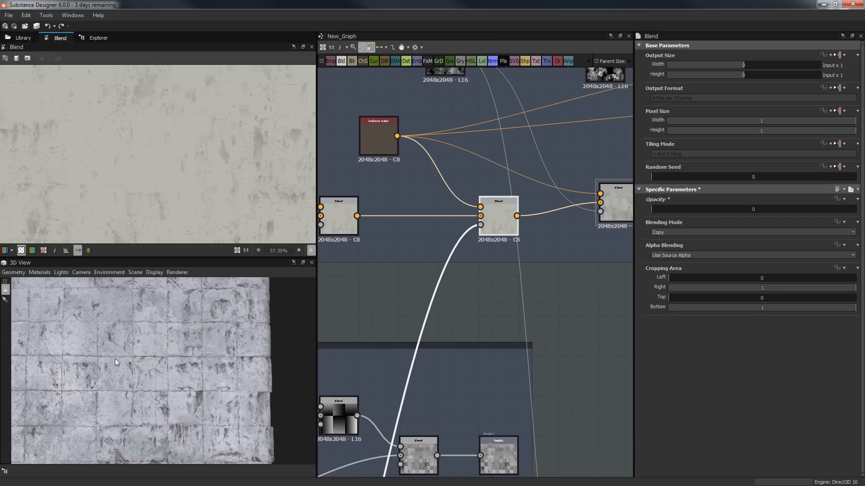
scroll(171, 343, down, 1)
drag(171, 344, 329, 298)
Step: Return to the Tile Generator node at the start of the graph and reopen its preview and parameters
scroll(405, 283, down, 3)
middle_drag(435, 280, 693, 283)
middle_drag(498, 328, 666, 296)
mouse_move(204, 361)
mouse_down()
mouse_move(310, 359)
mouse_move(180, 364)
mouse_move(244, 366)
mouse_move(185, 368)
mouse_move(195, 378)
mouse_up()
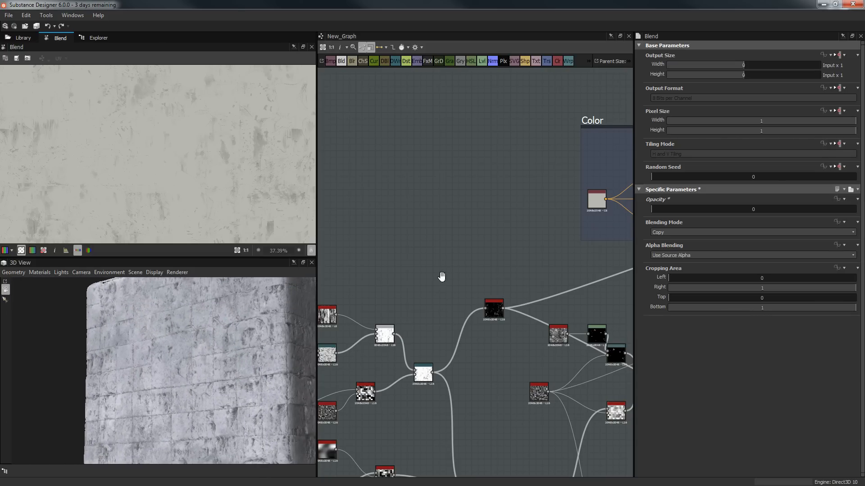
middle_drag(442, 277, 464, 191)
middle_drag(420, 264, 587, 136)
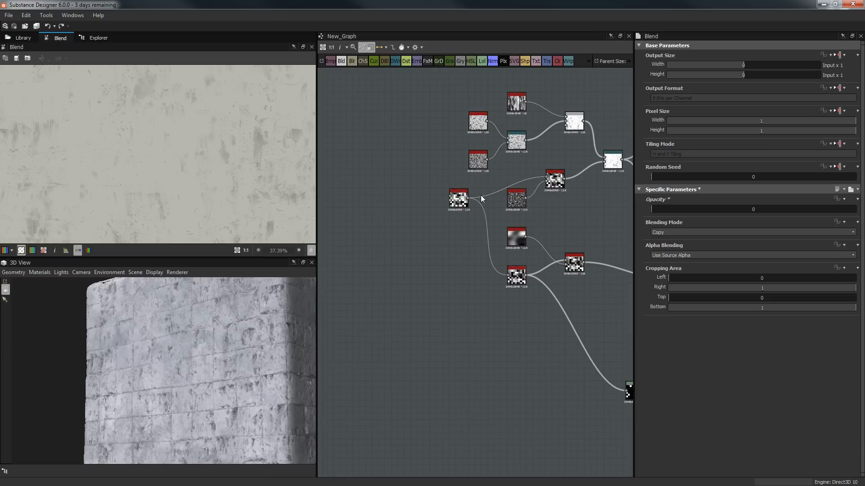
double_click(456, 200)
Step: Trace the pattern's path before the Height frame, previewing the Levels, Warp, Subtract Blend and Histogram Range nodes
scroll(463, 291, down, 2)
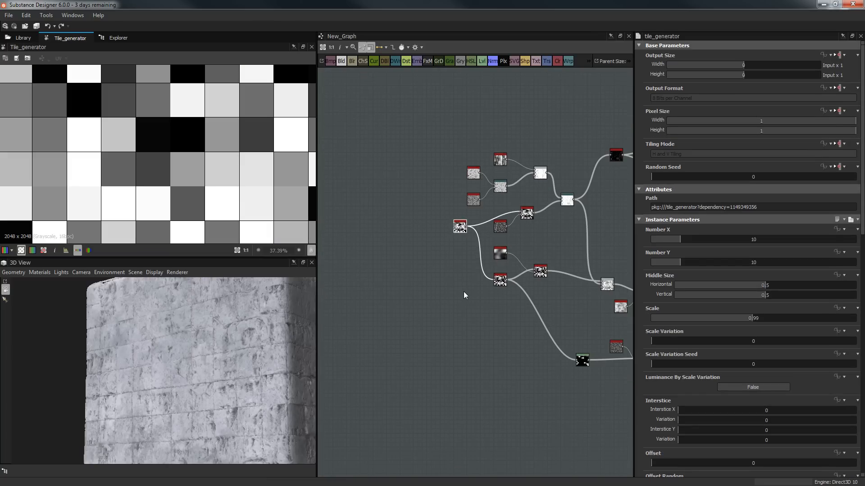
middle_drag(465, 294, 269, 295)
middle_drag(522, 295, 369, 333)
scroll(473, 206, up, 4)
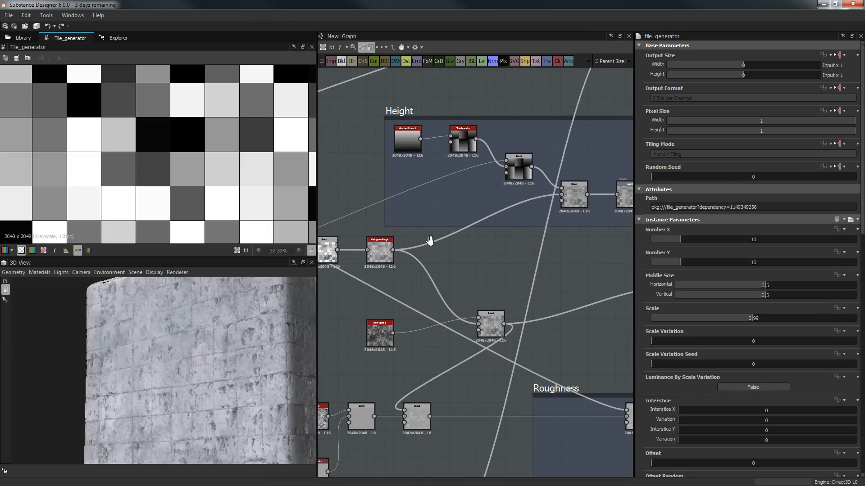
middle_drag(464, 225, 543, 196)
scroll(474, 239, down, 1)
scroll(460, 251, up, 2)
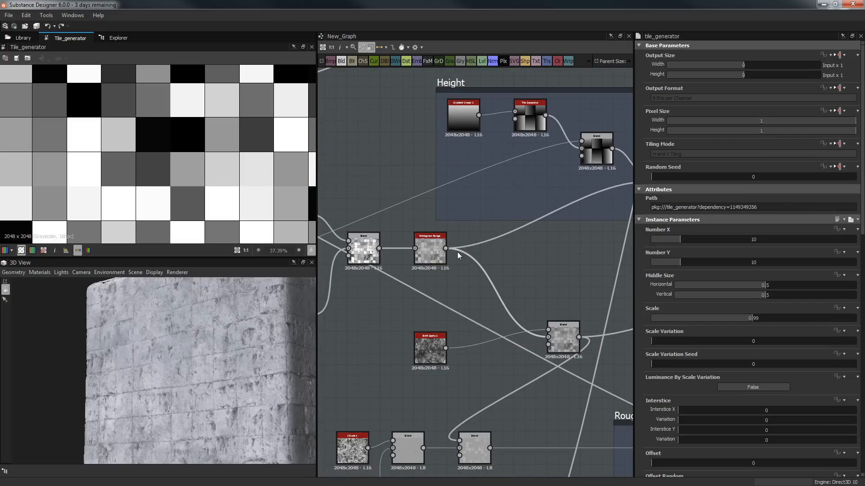
middle_drag(460, 253, 547, 251)
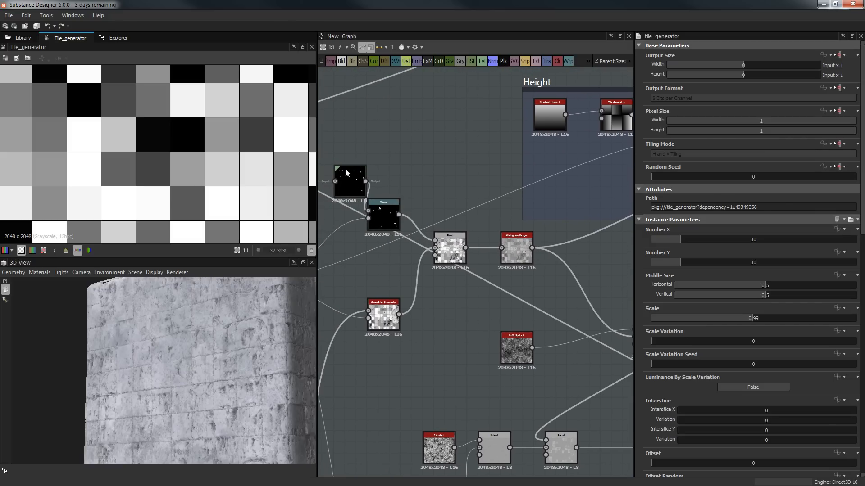
click(349, 185)
click(383, 219)
click(438, 241)
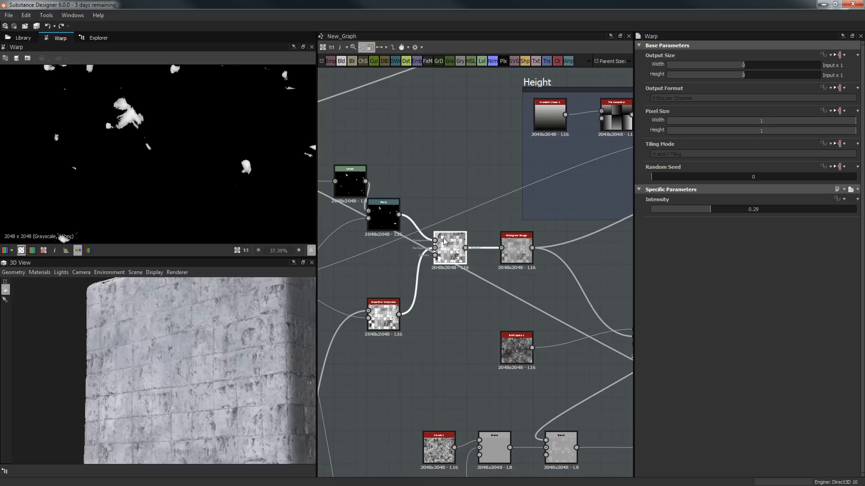
middle_drag(498, 258, 423, 266)
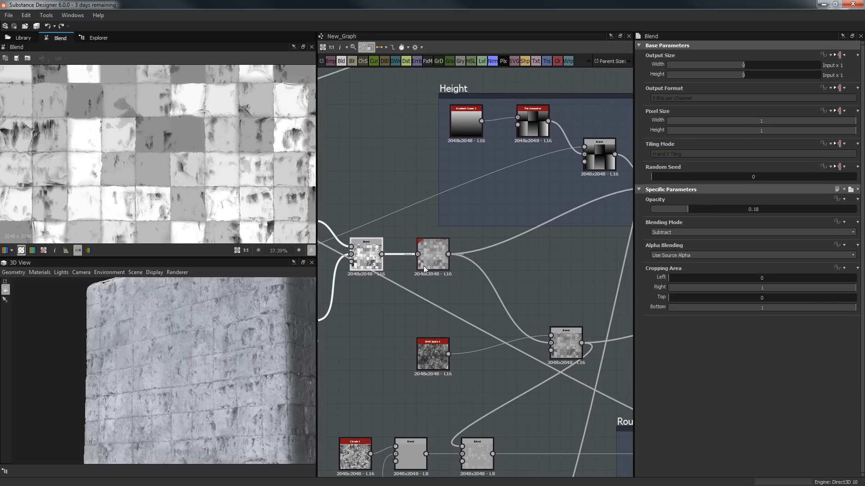
click(425, 261)
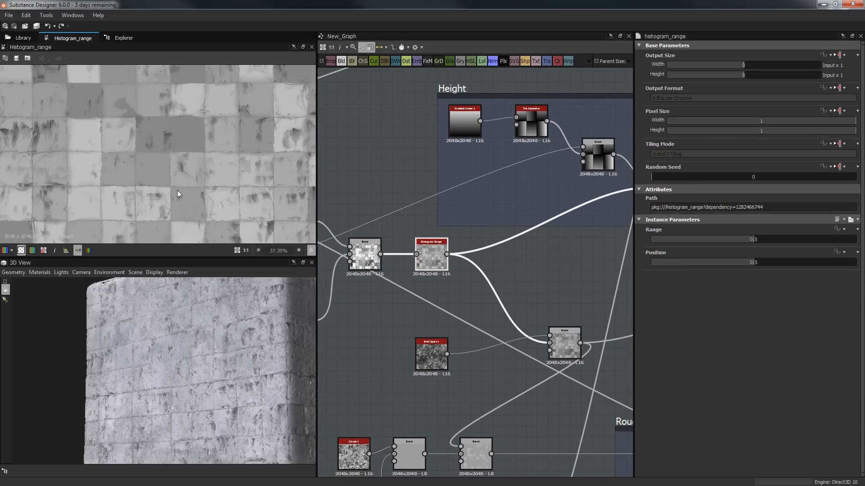
Step: Preview the BnW Spots noise and the Blend that subtracts it, and compare the result with the Histogram Range output
scroll(527, 316, down, 3)
middle_drag(547, 318, 491, 272)
scroll(460, 276, up, 4)
click(352, 307)
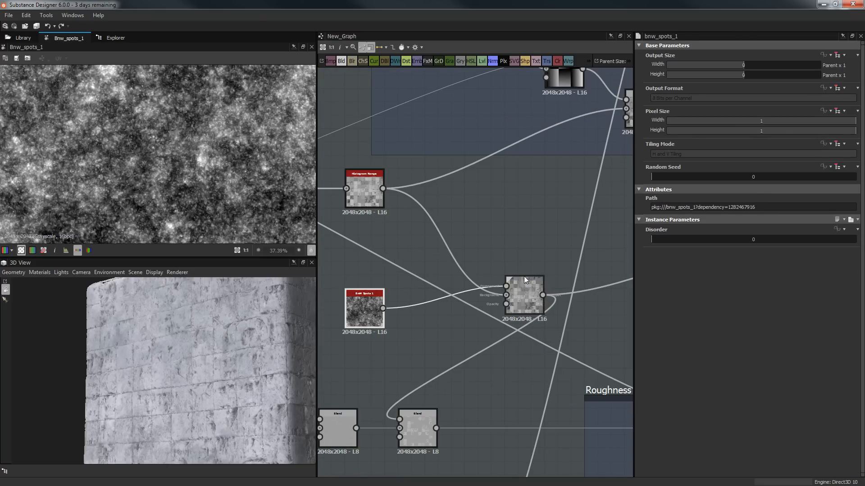
click(523, 277)
scroll(152, 170, up, 3)
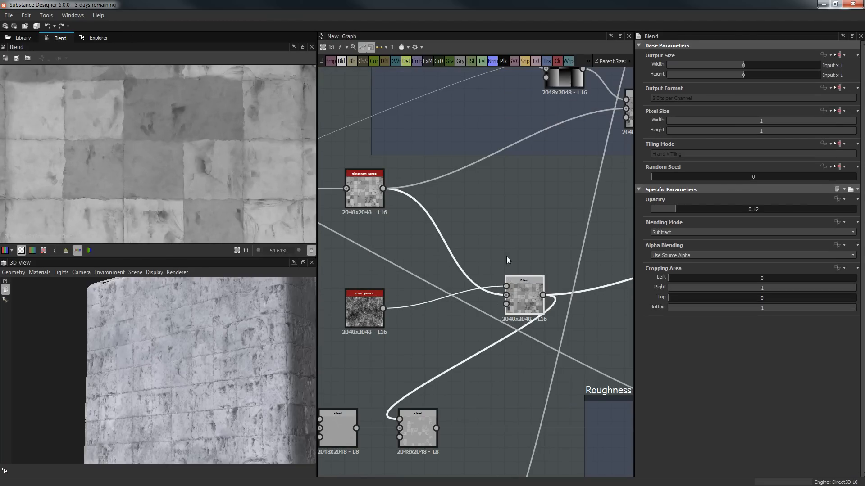
scroll(364, 280, down, 4)
scroll(524, 276, up, 3)
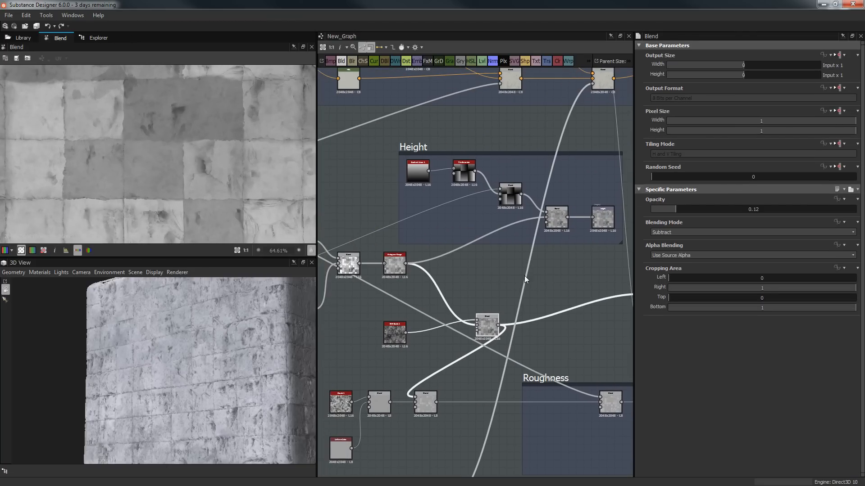
scroll(476, 273, up, 1)
double_click(374, 256)
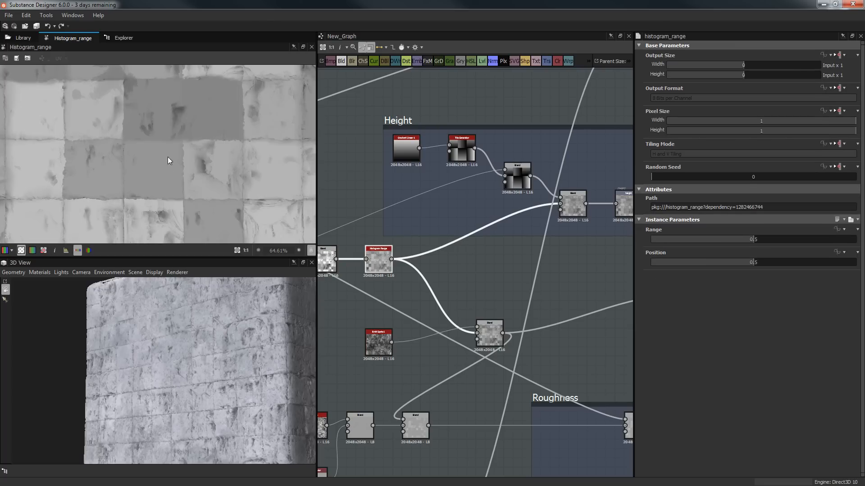
Step: Examine the Height frame's Gradient Linear, Tile Generator and first Blend nodes, checking their previews and parameters
middle_drag(395, 186, 419, 220)
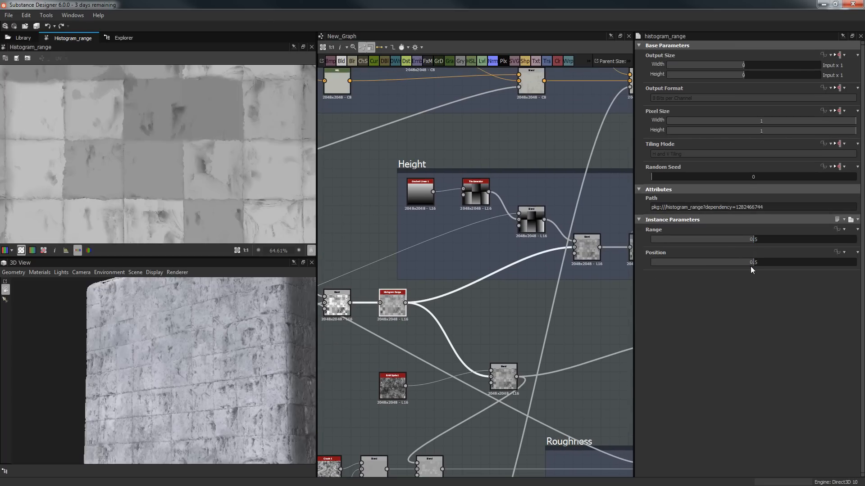
middle_drag(359, 239, 359, 259)
scroll(436, 233, down, 4)
scroll(451, 239, up, 3)
scroll(456, 245, up, 2)
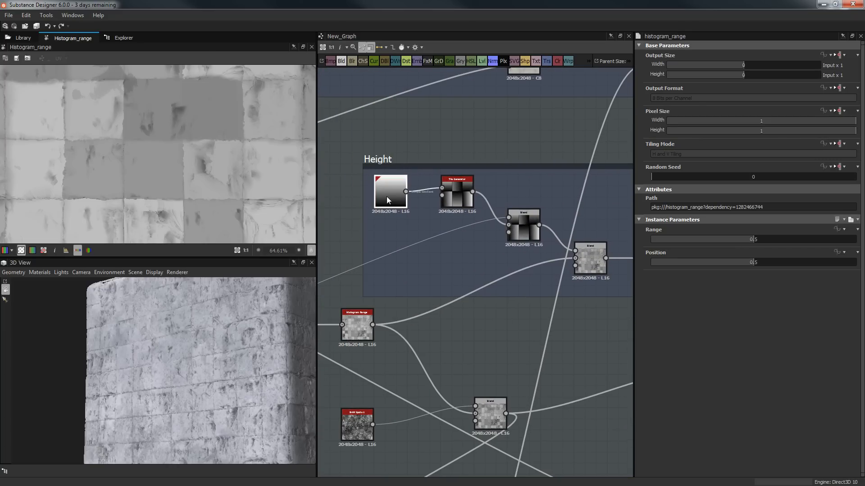
double_click(387, 197)
double_click(452, 188)
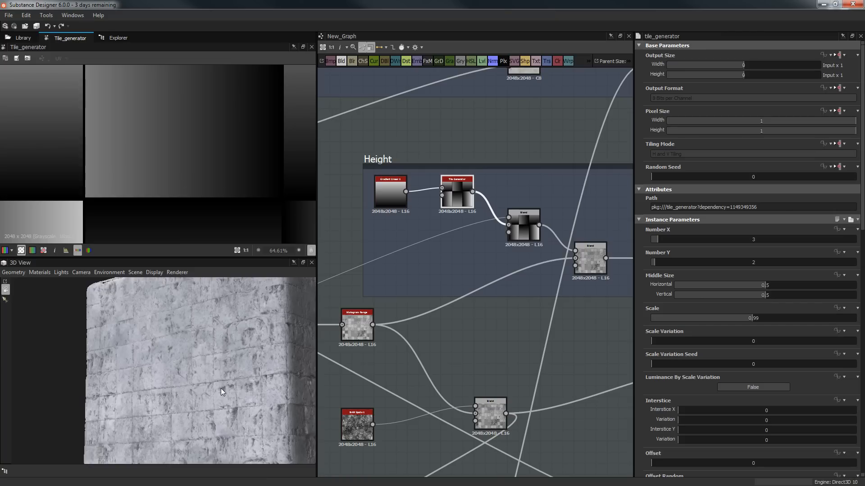
drag(191, 377, 278, 364)
double_click(393, 187)
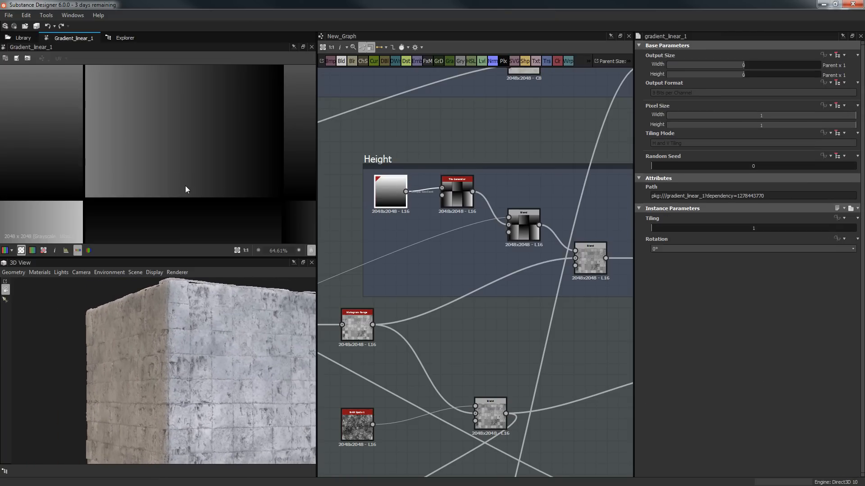
double_click(531, 237)
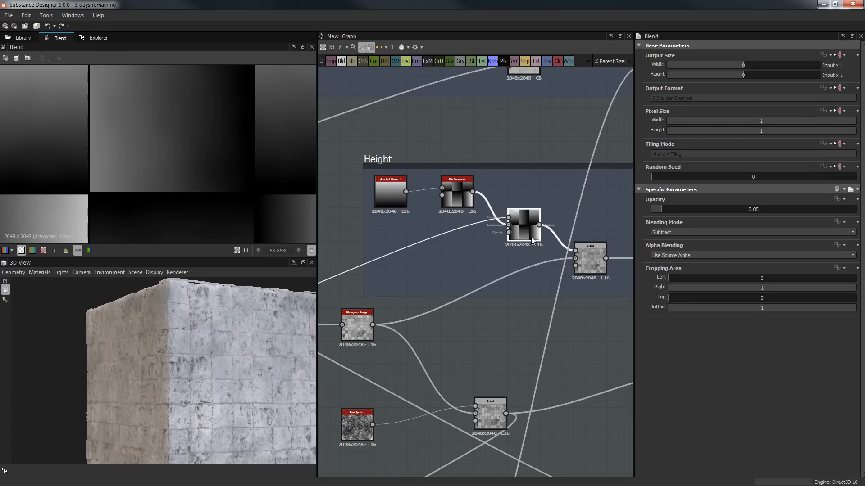
Step: Trace the noise input feeding the Height frame's first Blend and examine its effect on the gradient preview
scroll(473, 229, down, 3)
middle_drag(453, 247, 538, 207)
middle_drag(374, 275, 435, 267)
scroll(208, 149, down, 1)
scroll(209, 148, up, 5)
middle_drag(190, 130, 214, 194)
scroll(215, 193, down, 5)
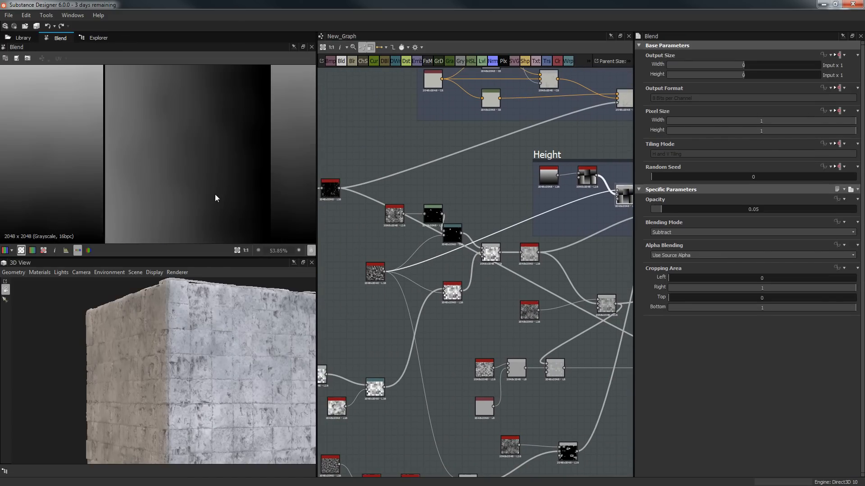
middle_drag(630, 213, 476, 228)
scroll(476, 228, up, 2)
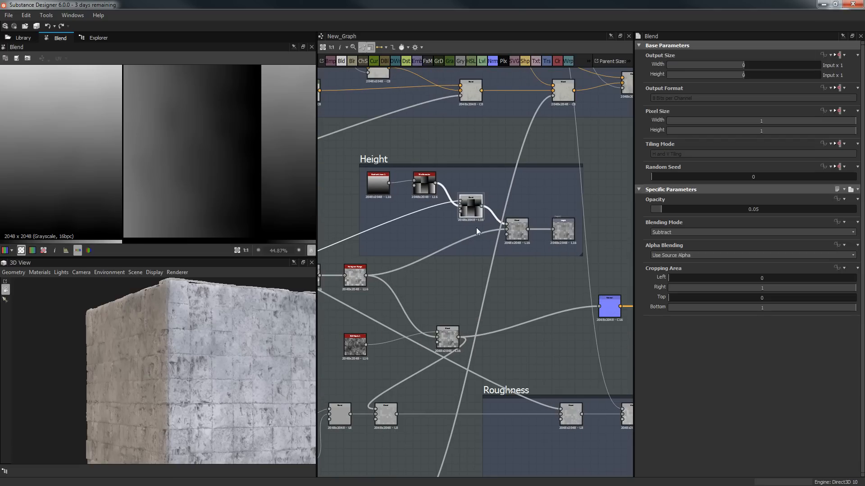
Step: Raise the opacity to 1 on the Height frame's final Blend and inspect the displacement on the cube
click(533, 228)
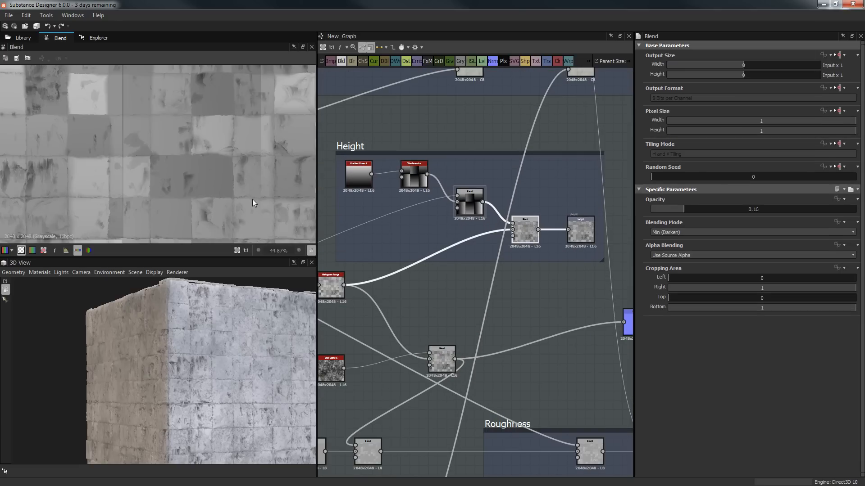
scroll(205, 207, down, 4)
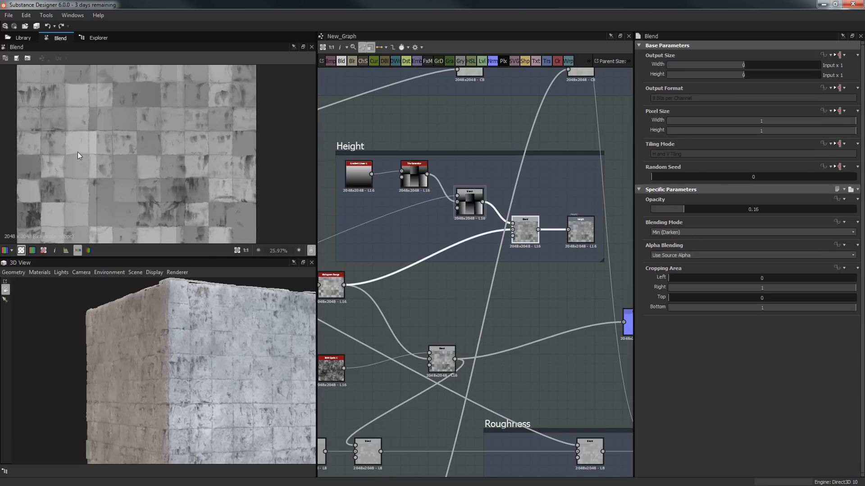
middle_drag(225, 142, 227, 170)
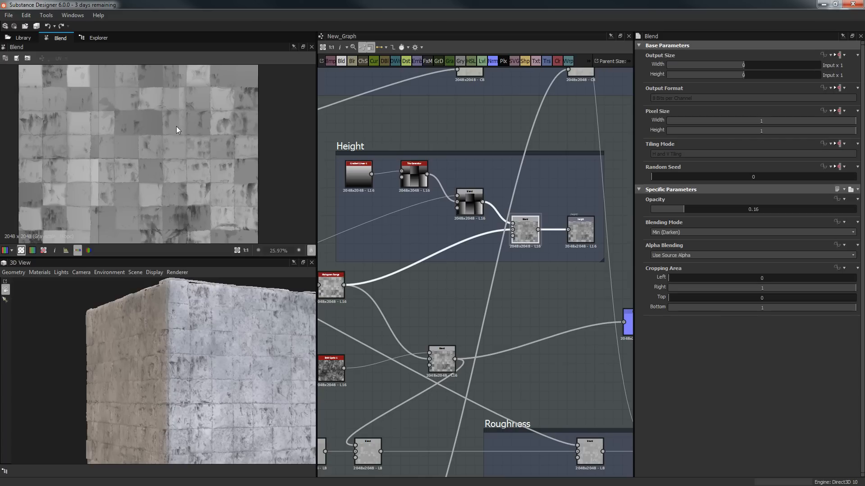
drag(693, 210, 857, 210)
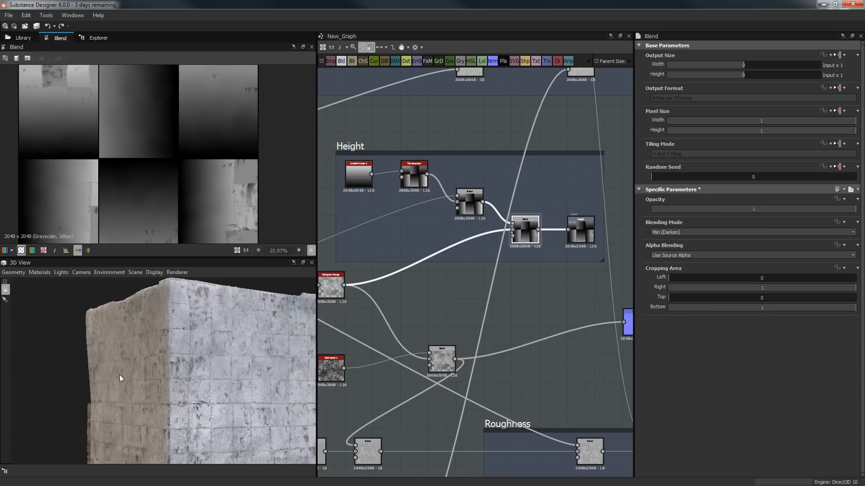
drag(120, 375, 247, 370)
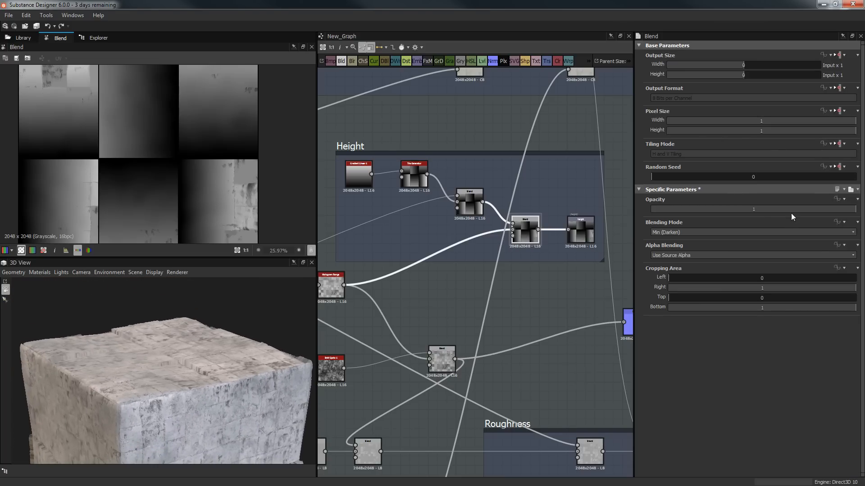
Step: Try a lower opacity on the Height frame's final Blend, restore it to 1, and preview the Height output
drag(787, 212, 765, 214)
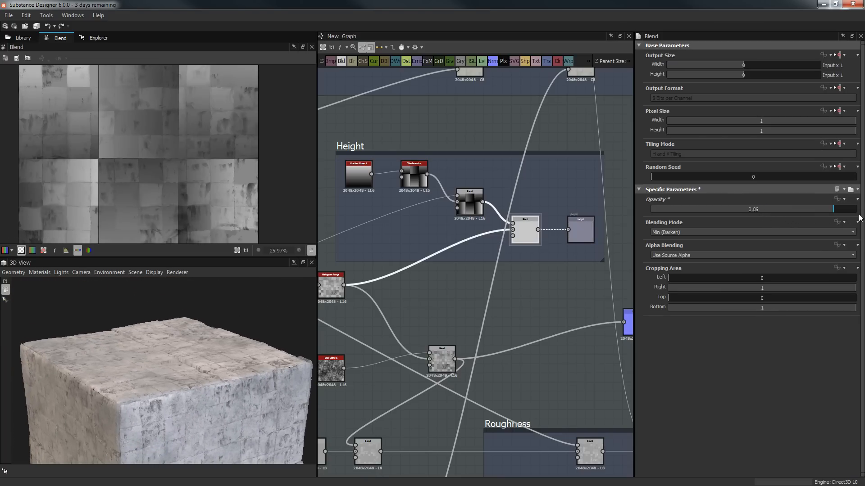
drag(859, 218, 862, 218)
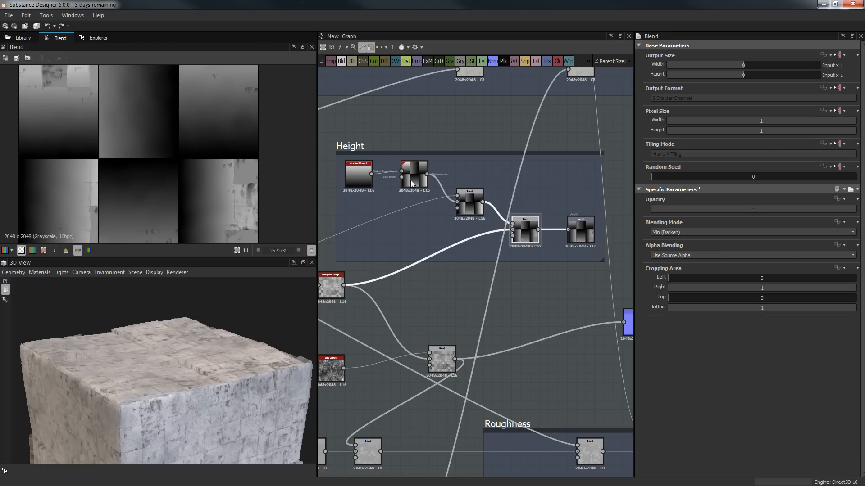
double_click(580, 229)
Step: Set both Number X and Number Y to 10 on the Height frame's Tile Generator
click(414, 177)
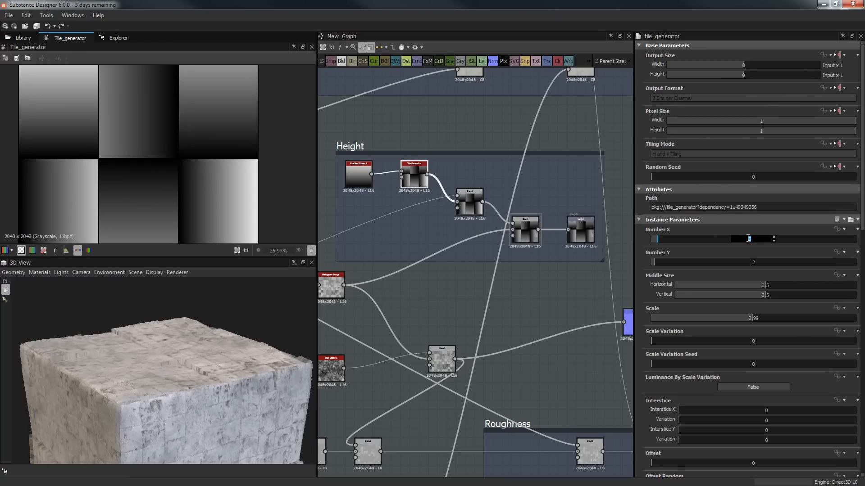
key(Tab)
text(10)
key(Return)
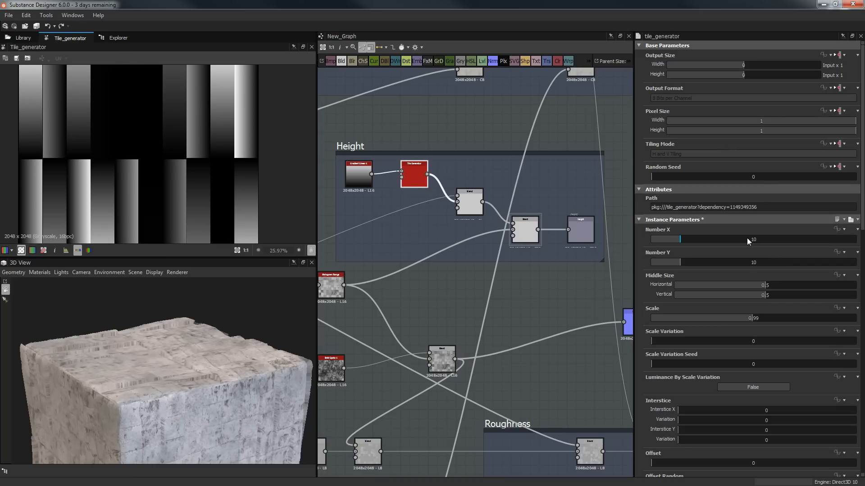
Step: Set the opacity of the Height frame's final Blend to 0.24 and inspect the displacement on the cube
drag(237, 372, 396, 302)
click(526, 233)
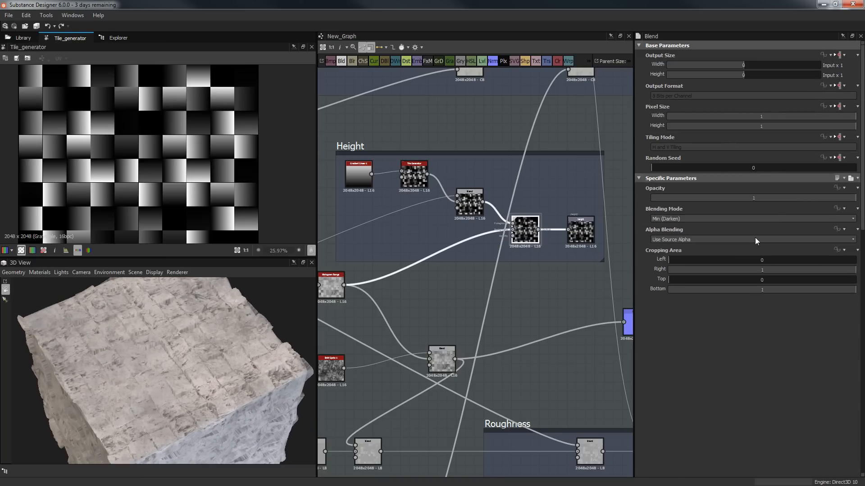
click(718, 210)
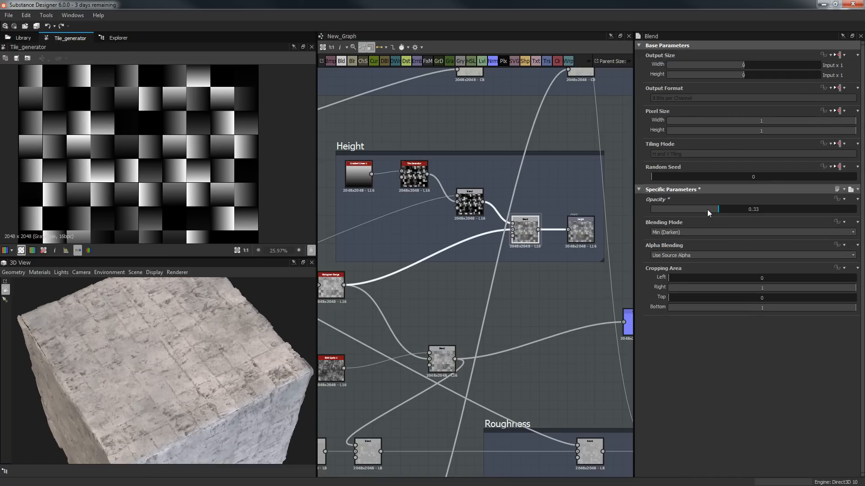
click(700, 209)
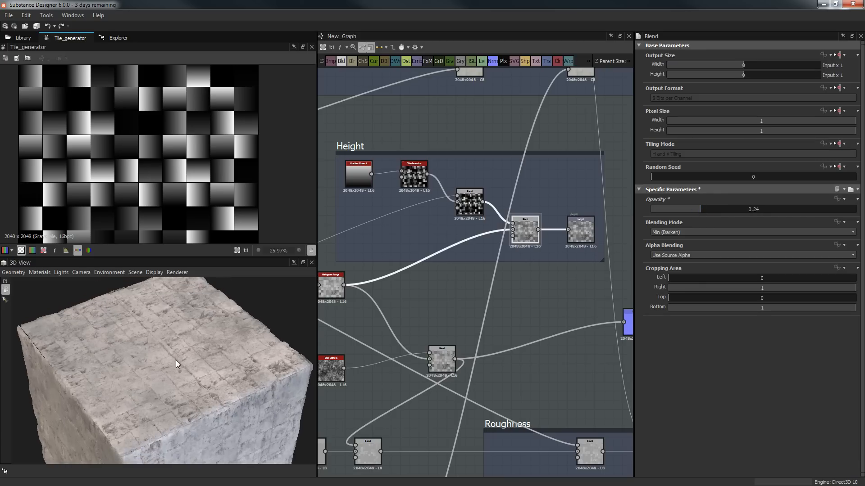
mouse_move(175, 360)
mouse_down()
mouse_move(187, 325)
mouse_move(234, 382)
mouse_move(260, 384)
mouse_move(230, 380)
mouse_move(225, 349)
mouse_move(247, 353)
mouse_move(224, 353)
mouse_up()
Step: Set Number X to 5 on the source Tile Generator at the start of the graph
scroll(602, 172, down, 4)
scroll(476, 175, up, 6)
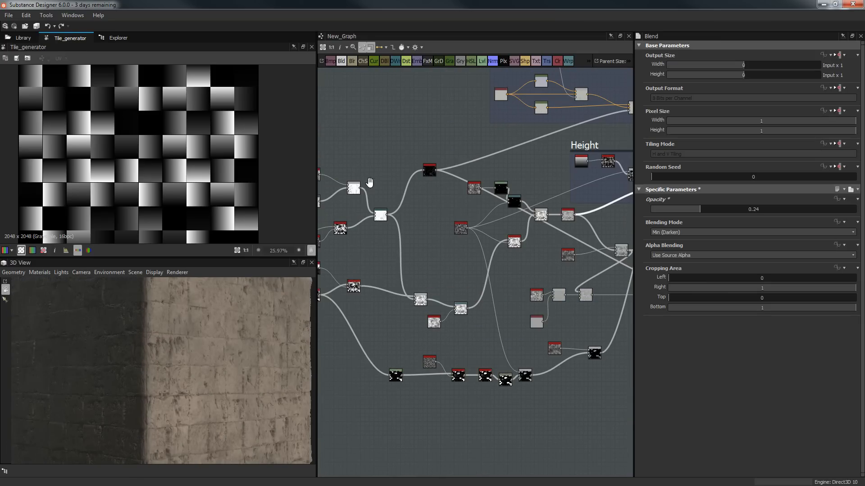
middle_drag(439, 192, 392, 207)
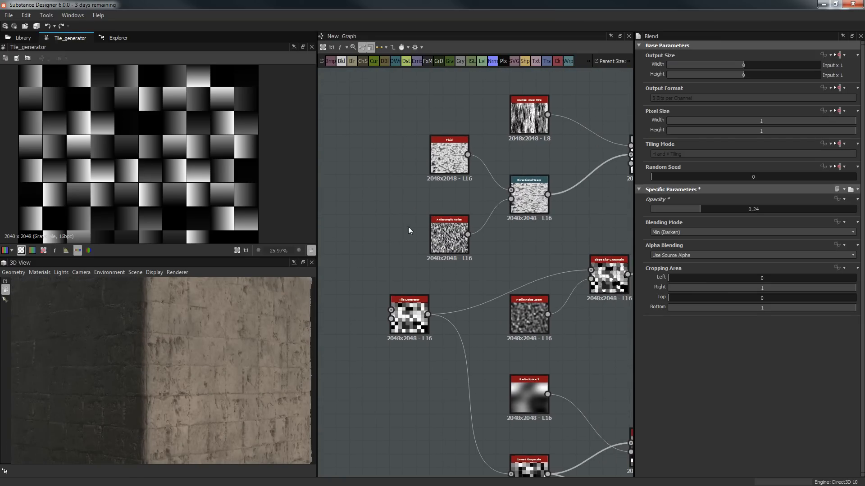
click(424, 325)
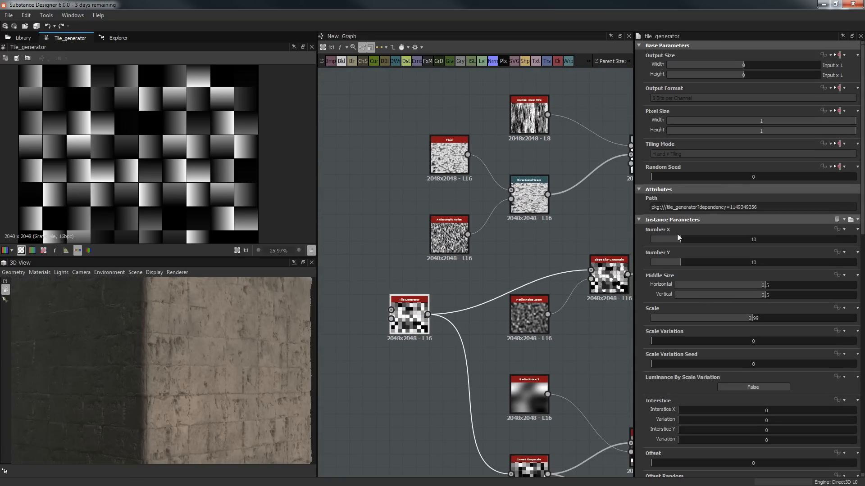
drag(679, 238, 668, 245)
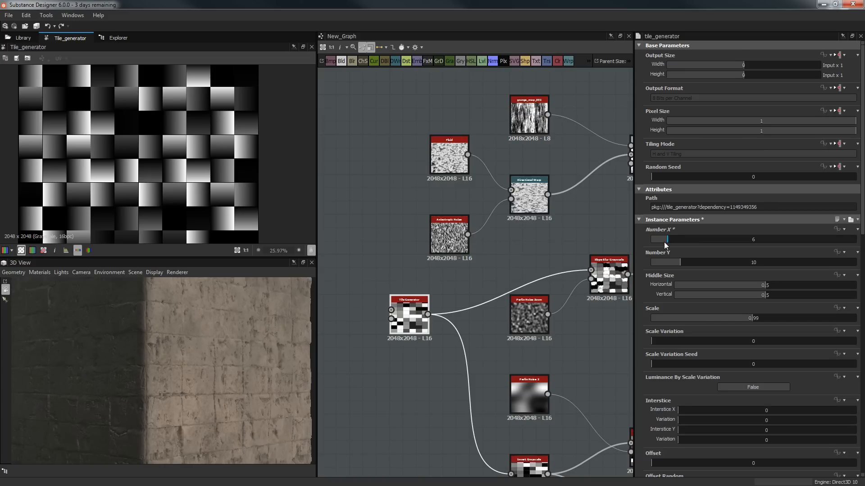
drag(665, 244, 661, 245)
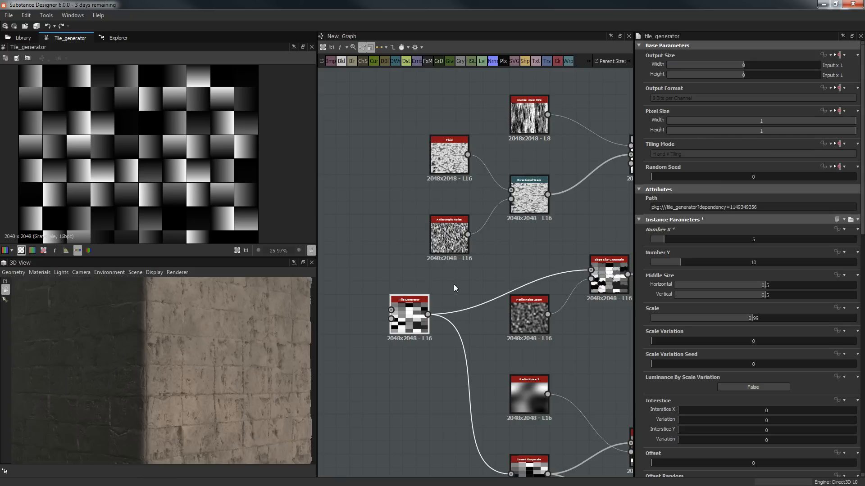
Step: Set Number X to 5 on the Height frame's Tile Generator and inspect the panels on the cube
scroll(454, 288, down, 2)
middle_drag(481, 275, 249, 316)
middle_drag(542, 264, 395, 297)
middle_drag(621, 246, 472, 269)
scroll(518, 263, up, 3)
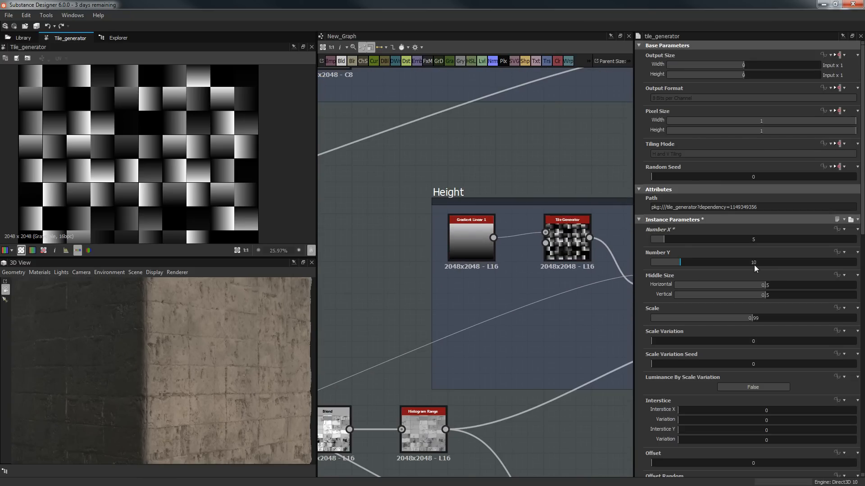
click(569, 253)
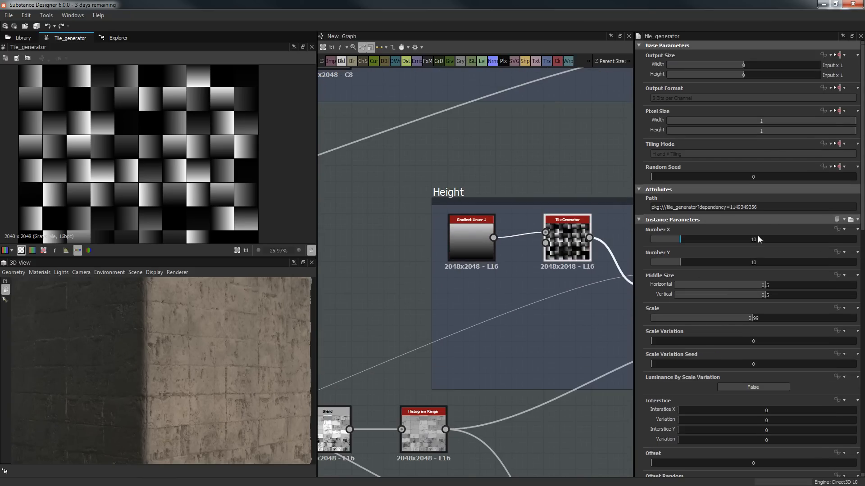
double_click(758, 237)
text(5)
key(Return)
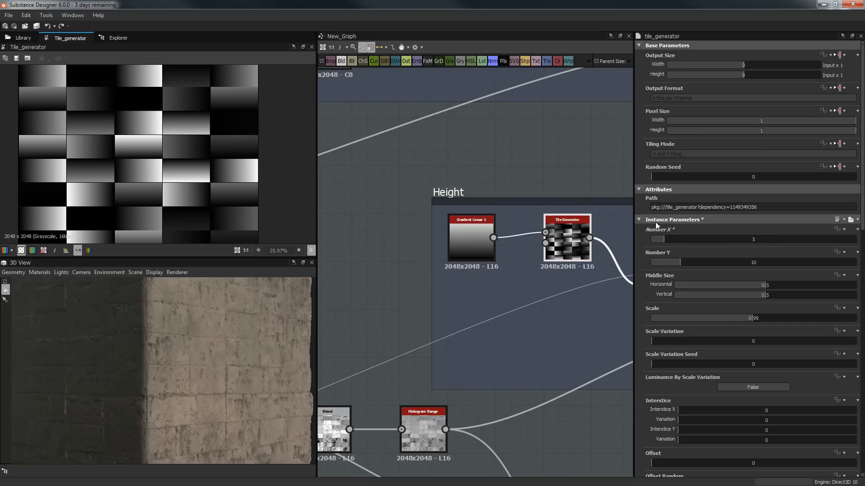
mouse_move(162, 418)
mouse_down()
mouse_move(194, 404)
mouse_move(204, 382)
mouse_move(255, 382)
mouse_up()
mouse_move(155, 379)
mouse_down()
mouse_move(224, 366)
mouse_move(242, 380)
mouse_move(180, 385)
mouse_move(204, 385)
mouse_move(177, 346)
mouse_up()
Step: Move the source Tile Generator slightly farther away from the nodes it feeds
scroll(336, 298, down, 5)
middle_drag(347, 309, 584, 262)
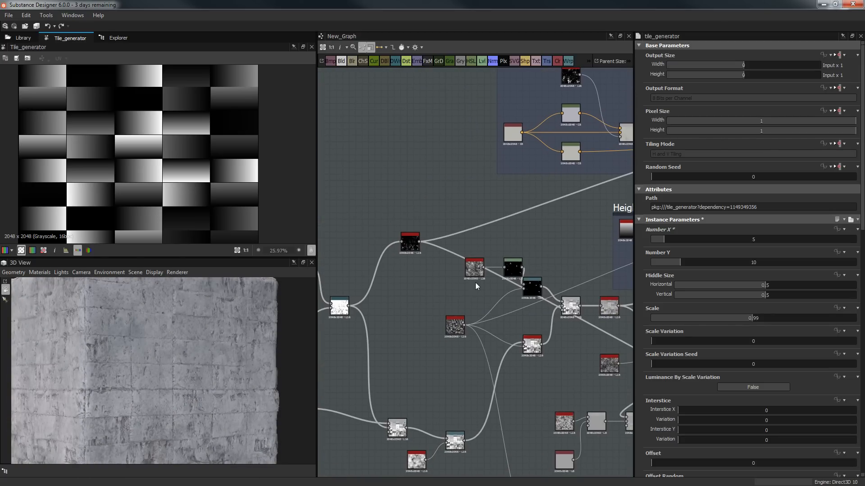
scroll(503, 263, up, 2)
middle_drag(503, 263, 743, 205)
scroll(629, 233, down, 2)
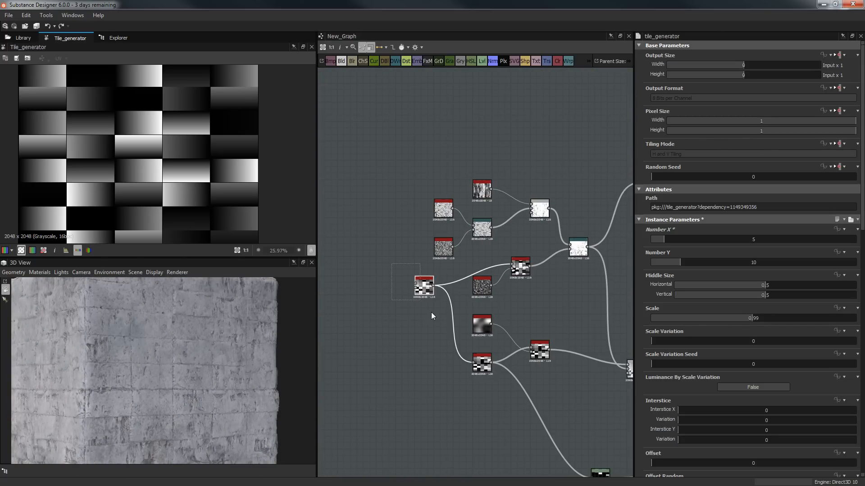
scroll(414, 298, up, 1)
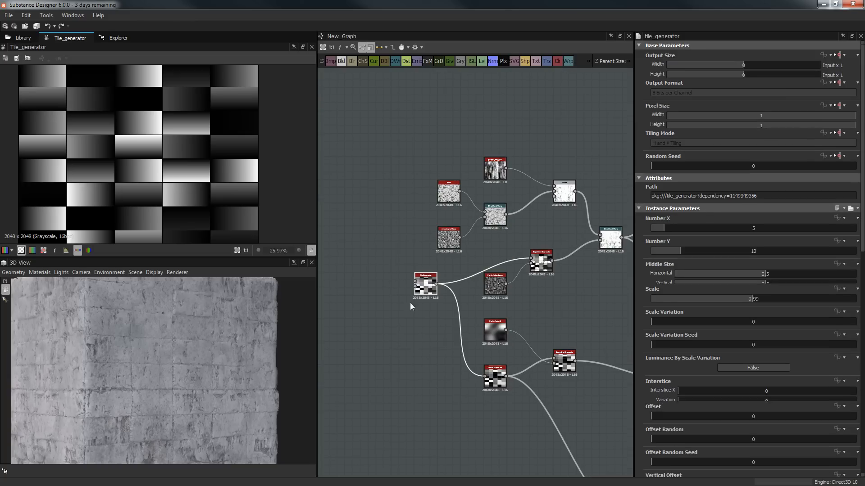
scroll(410, 306, up, 2)
scroll(386, 289, up, 1)
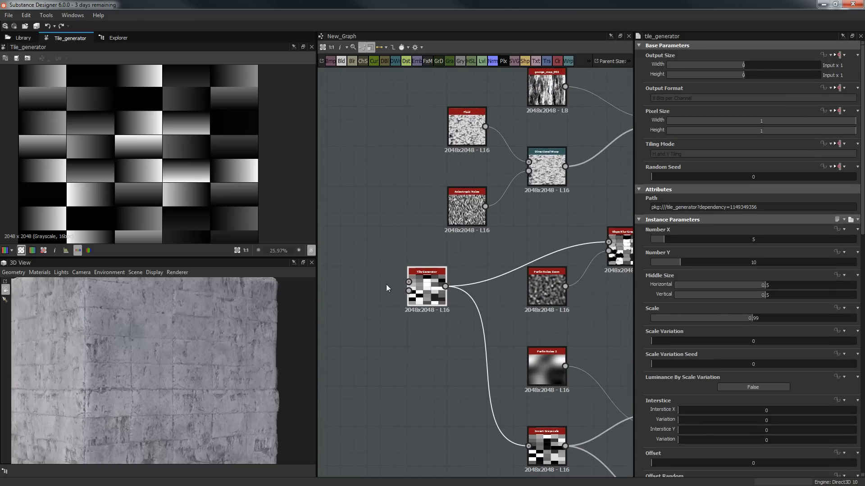
drag(417, 293, 377, 292)
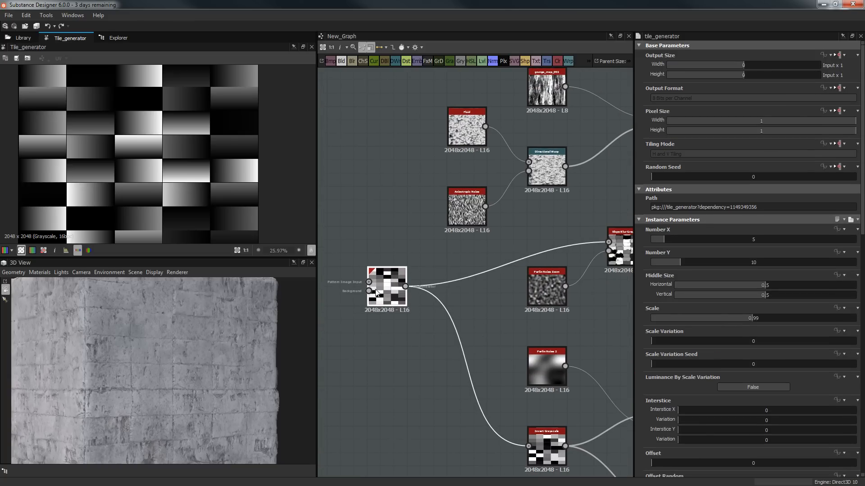
Step: Examine how the Height frame's gradient, Tile Generator and Blend nodes connect into the height output
scroll(425, 290, down, 5)
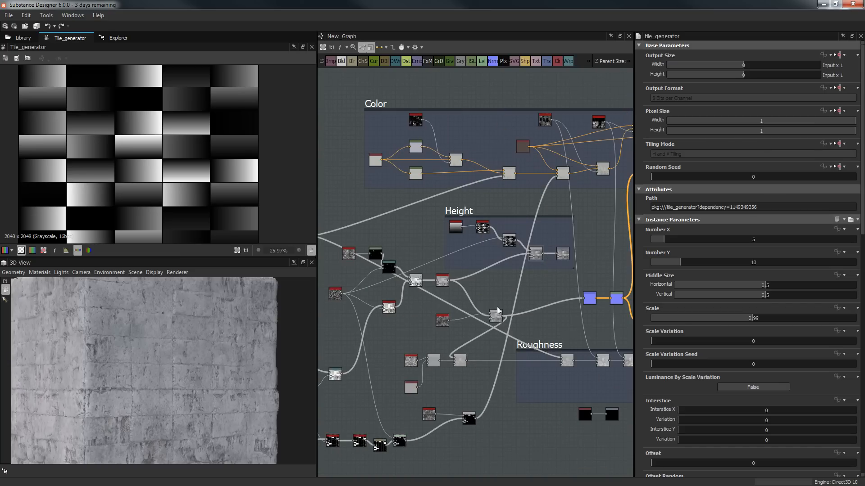
scroll(496, 307, up, 2)
scroll(506, 256, up, 2)
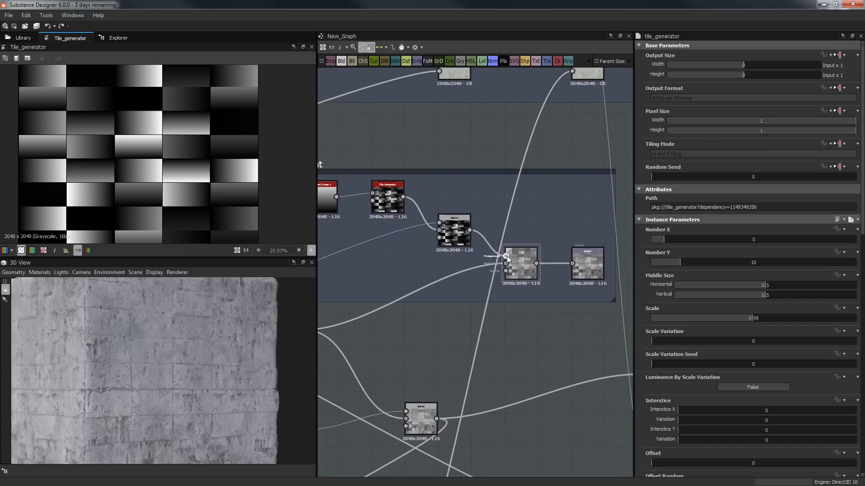
middle_drag(400, 194, 502, 232)
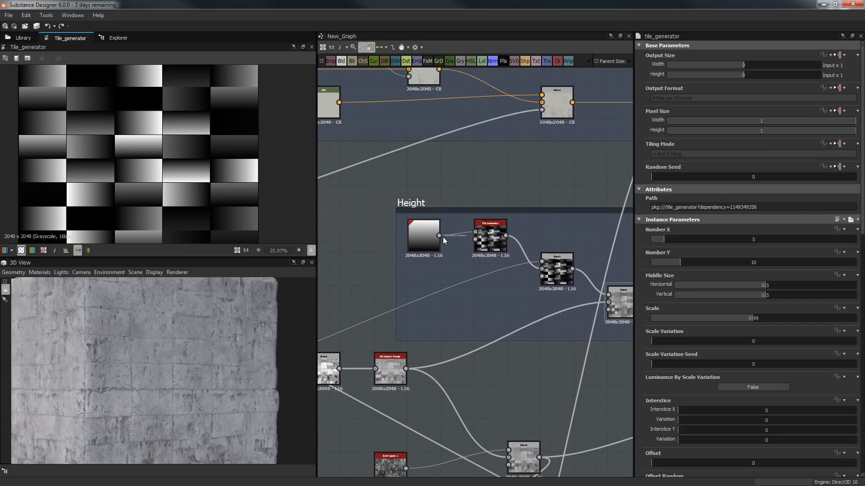
middle_drag(543, 158, 505, 233)
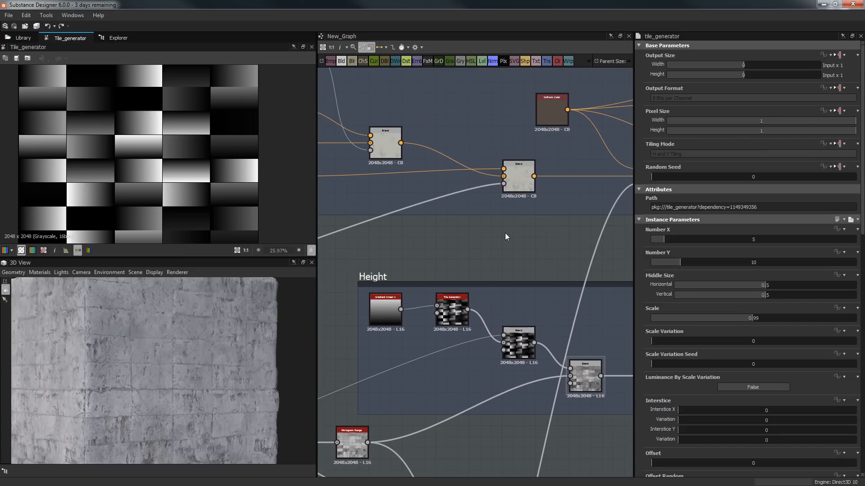
middle_drag(533, 301, 503, 303)
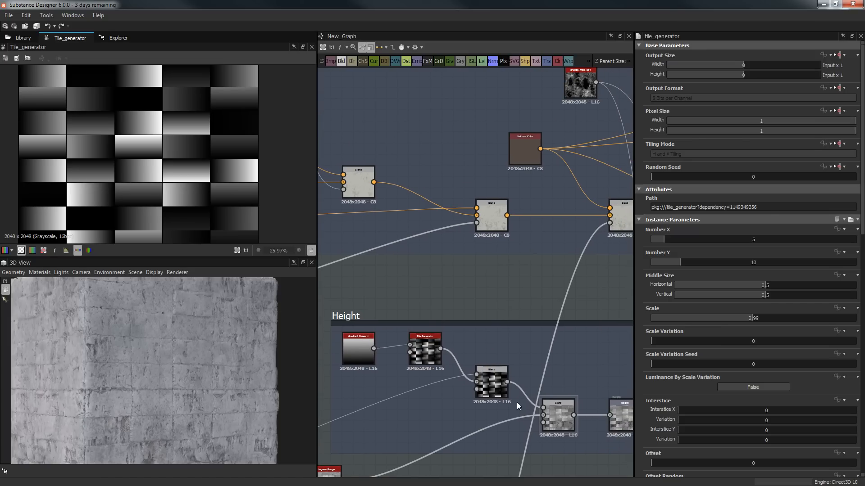
Step: Preview the Color frame's subtracting Blend, set the following Copy Blend's opacity to 0.42, and inspect the darker panels on the cube
scroll(459, 301, down, 4)
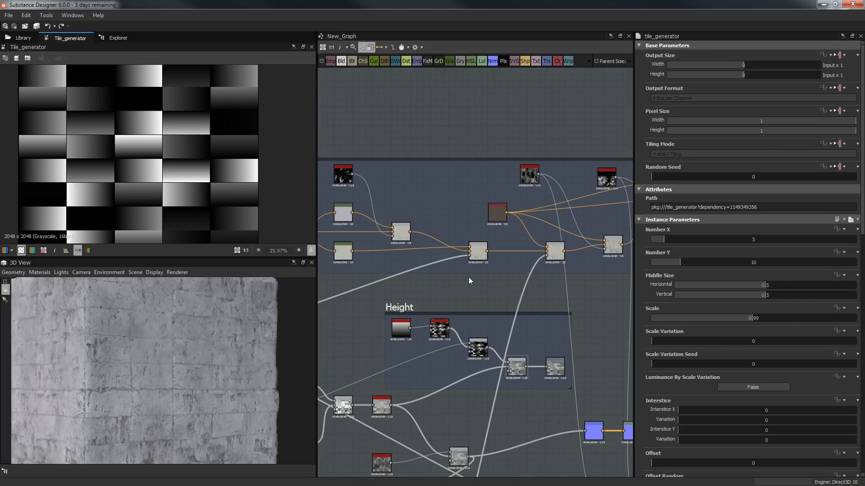
scroll(469, 277, up, 3)
double_click(514, 250)
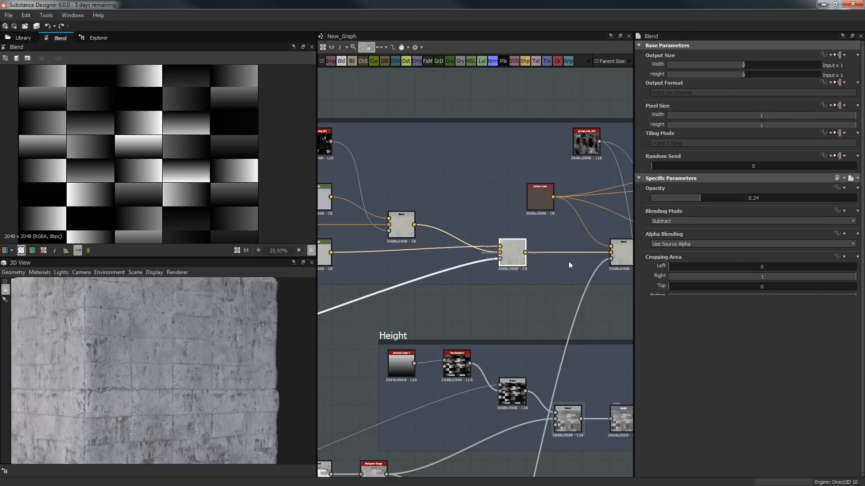
middle_drag(621, 256, 490, 276)
click(496, 271)
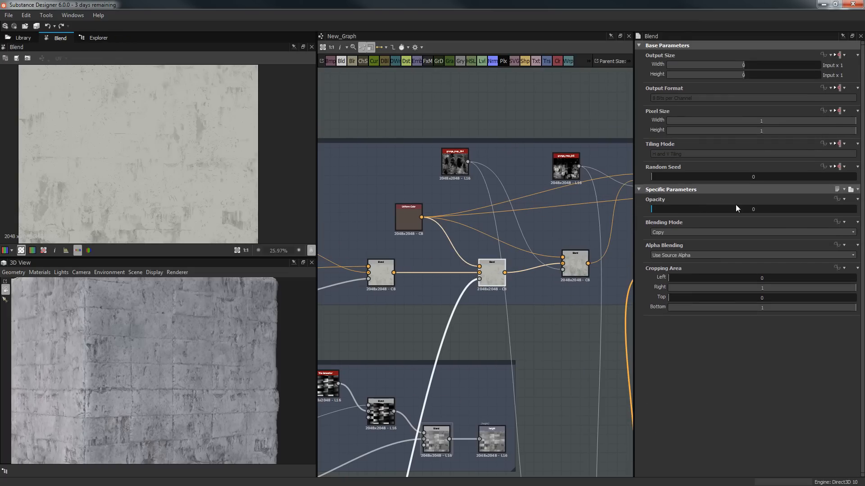
click(711, 209)
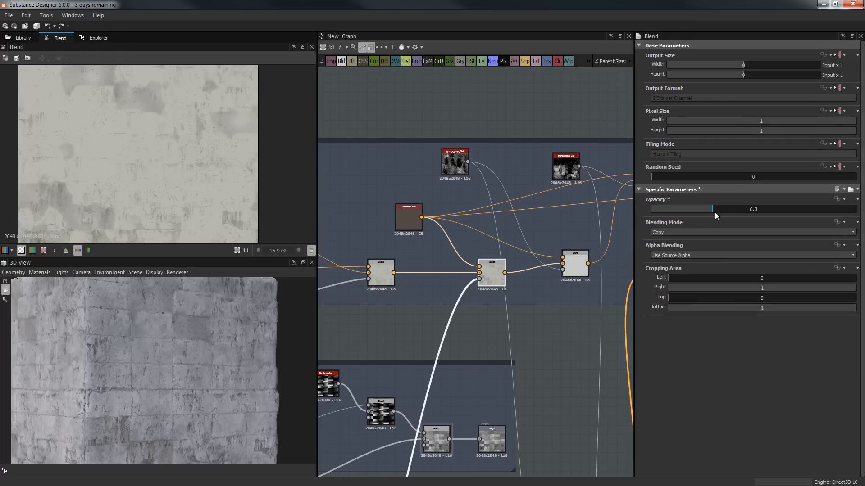
click(726, 209)
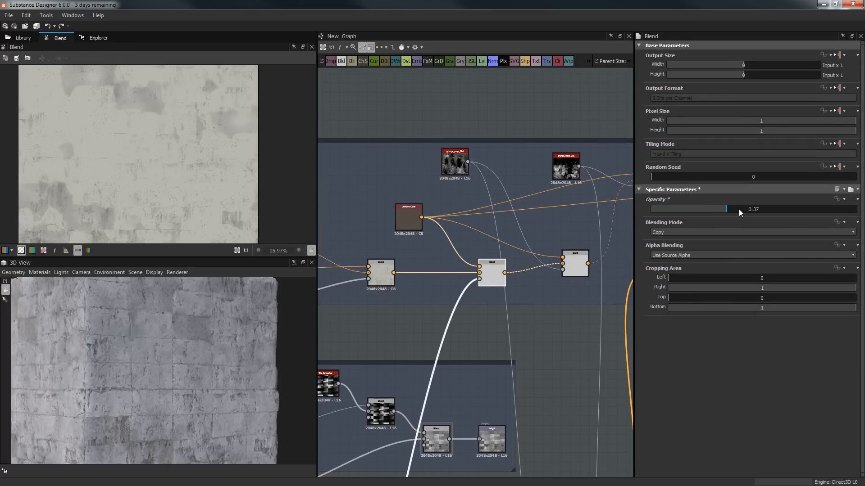
drag(232, 355, 112, 334)
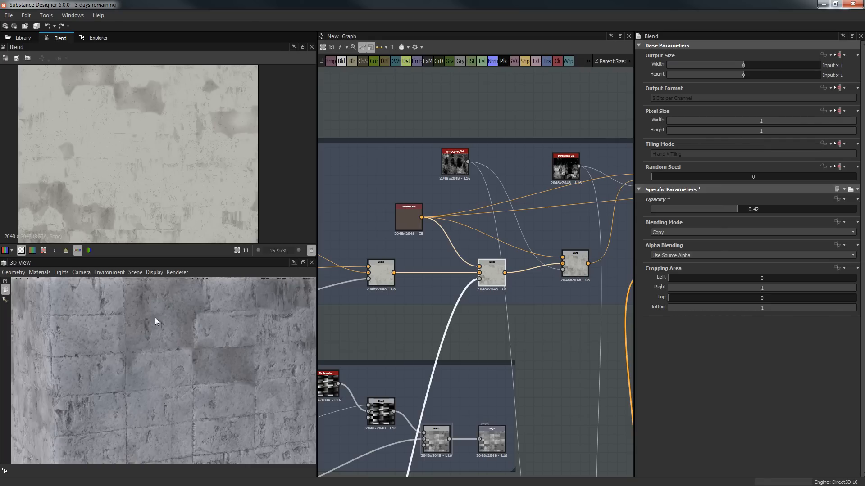
Step: Preview the Slope Blur, Levels and Invert Grayscale nodes that build the dirty-panel mask
scroll(498, 358, down, 4)
middle_drag(477, 369, 600, 157)
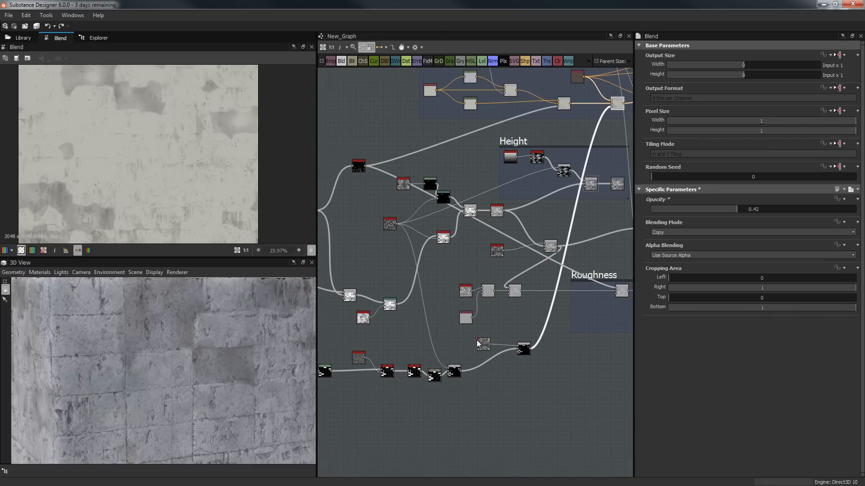
middle_drag(477, 345, 542, 295)
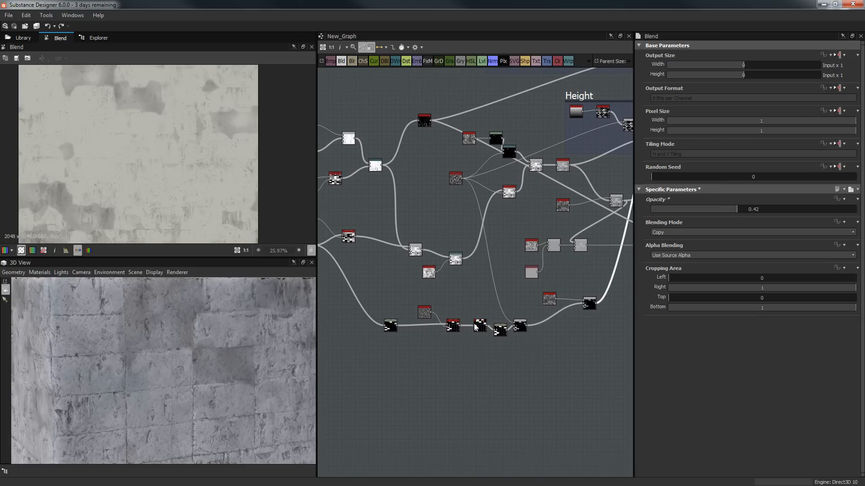
double_click(454, 326)
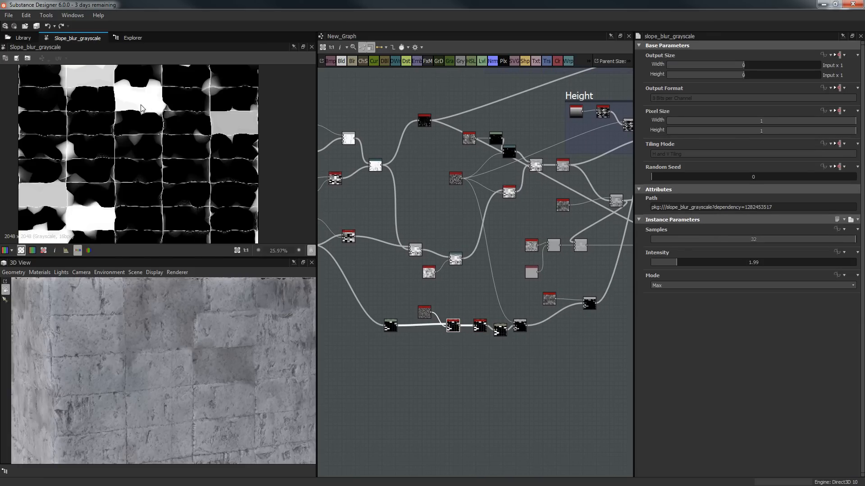
scroll(463, 325, up, 3)
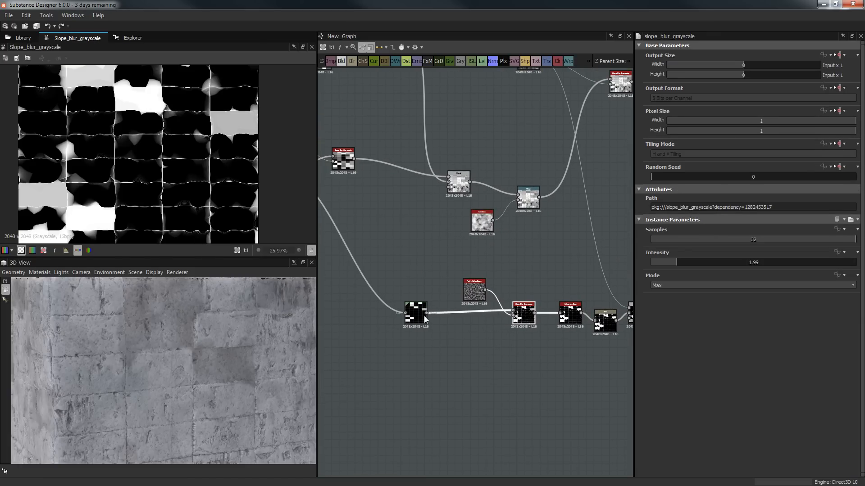
click(421, 315)
middle_drag(448, 261, 628, 303)
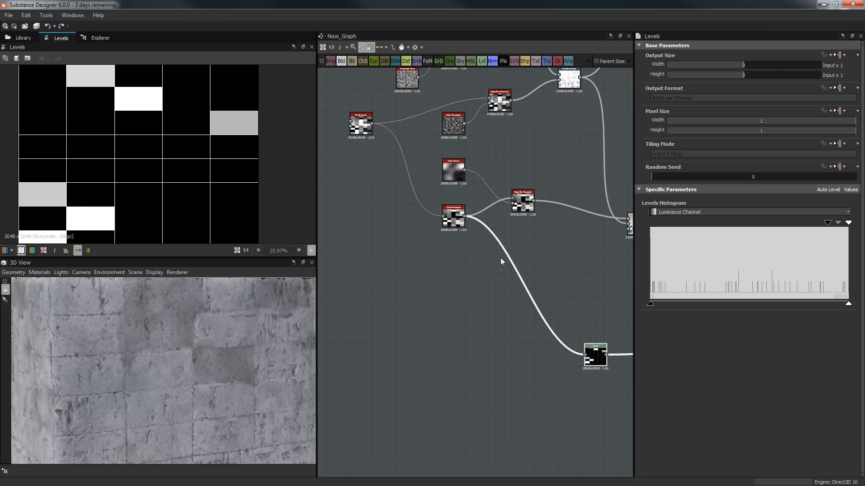
scroll(501, 258, up, 3)
click(424, 193)
scroll(439, 249, down, 4)
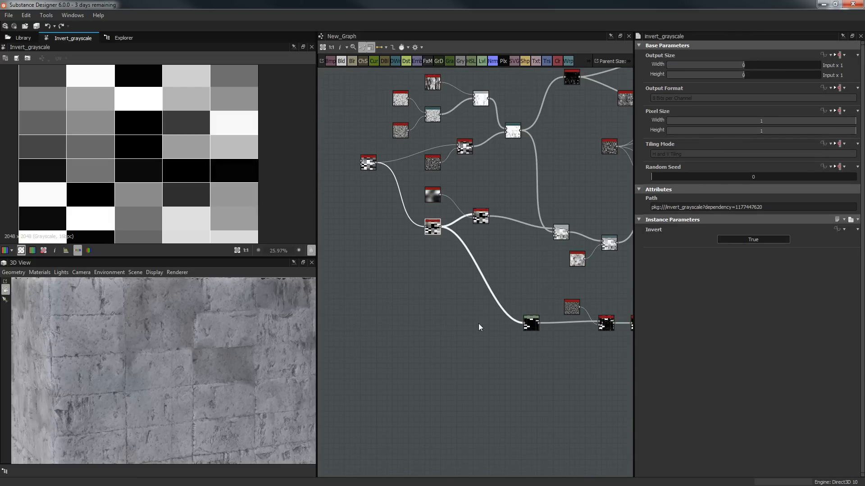
Step: Raise the mask Levels node's input black point almost to white so that fewer panels are masked
click(530, 324)
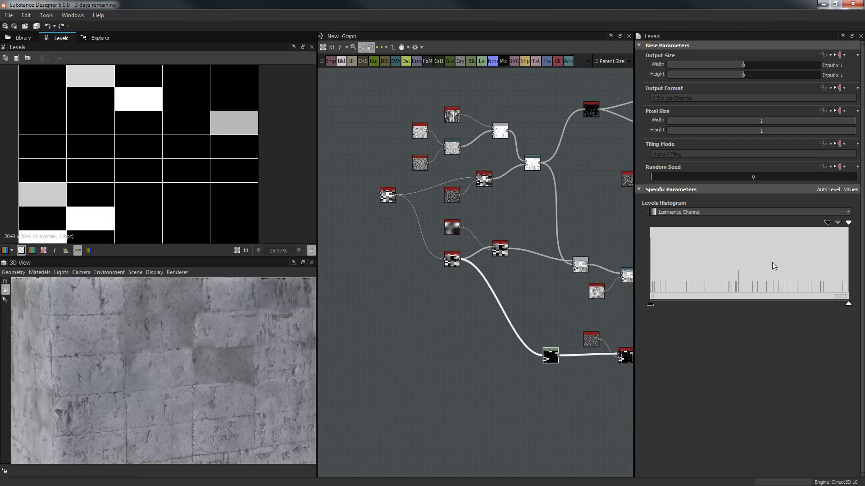
mouse_move(829, 226)
mouse_down()
mouse_move(861, 223)
mouse_move(821, 230)
mouse_move(845, 225)
mouse_up()
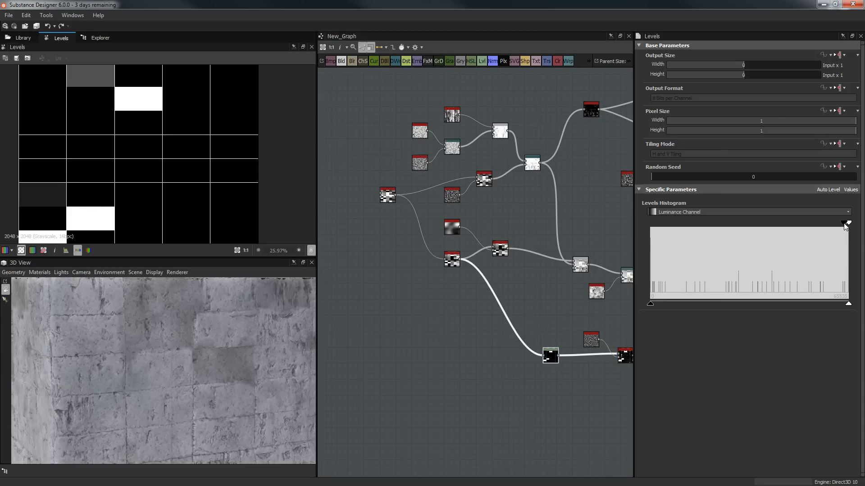
Step: Duplicate the source Tile Generator and place the copy below the Invert Grayscale node, ahead of the mask's Levels node
click(386, 203)
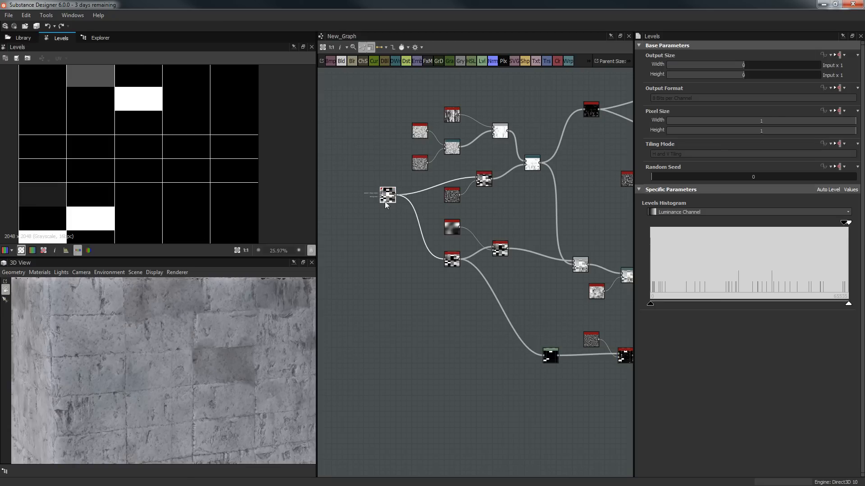
key(ctrl+c)
key(ctrl+v)
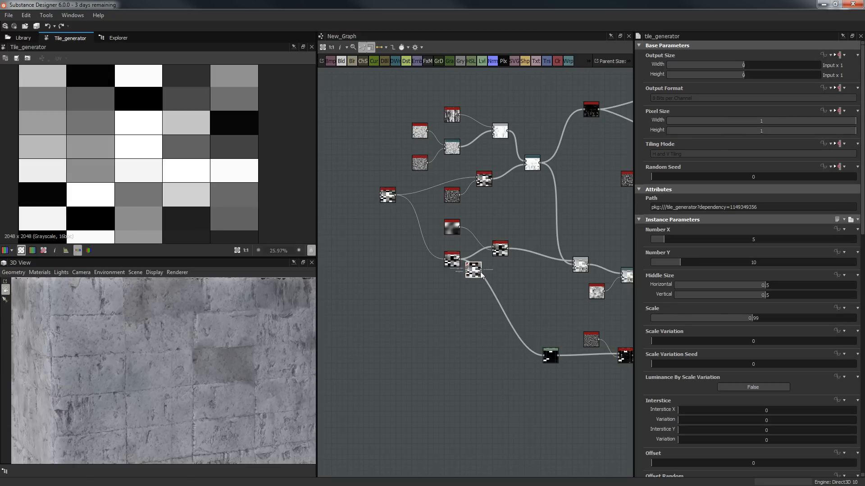
drag(454, 277, 444, 352)
scroll(506, 345, up, 3)
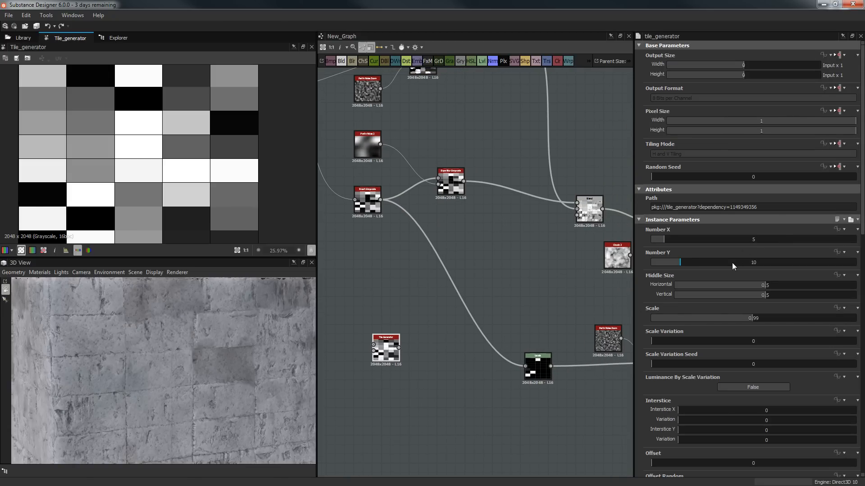
Step: Set the copied Tile Generator's luminance Variation and Contrast to 0 and feed it into the Levels node with its input range inverted
scroll(677, 365, down, 10)
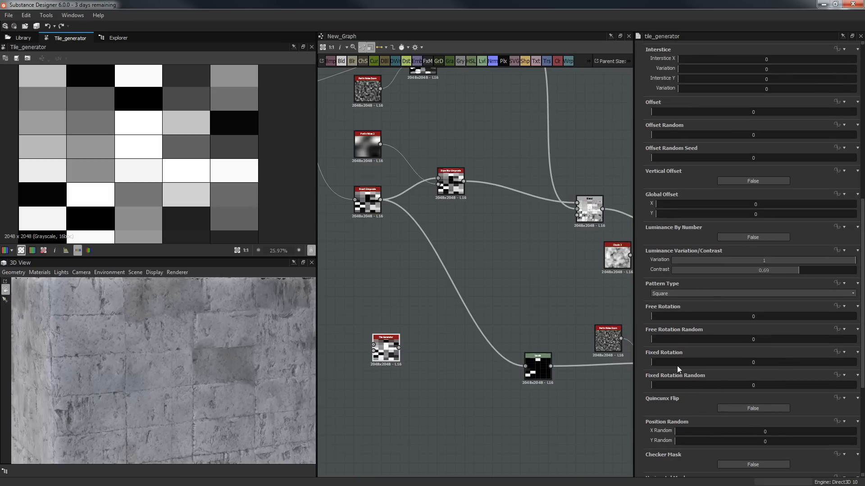
scroll(676, 365, down, 1)
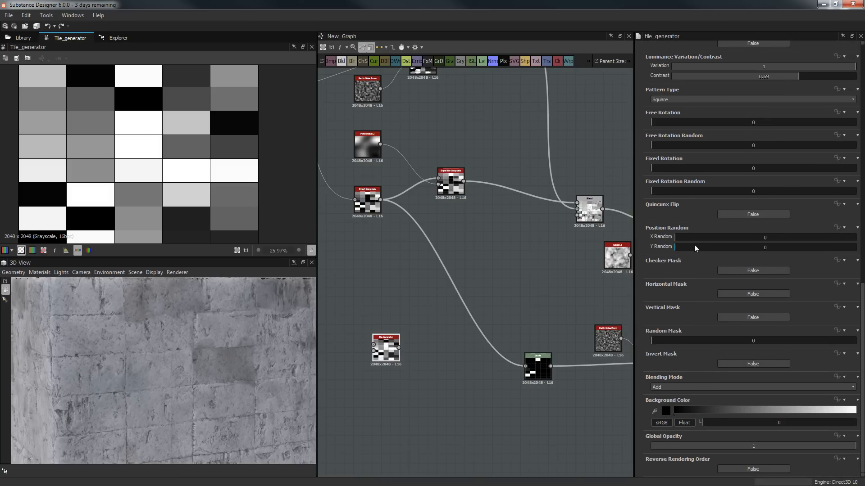
scroll(699, 72, up, 2)
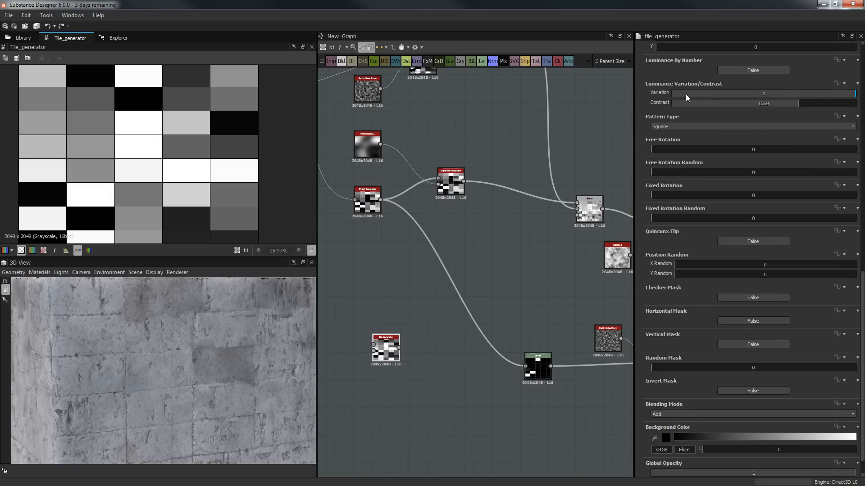
drag(685, 93, 574, 133)
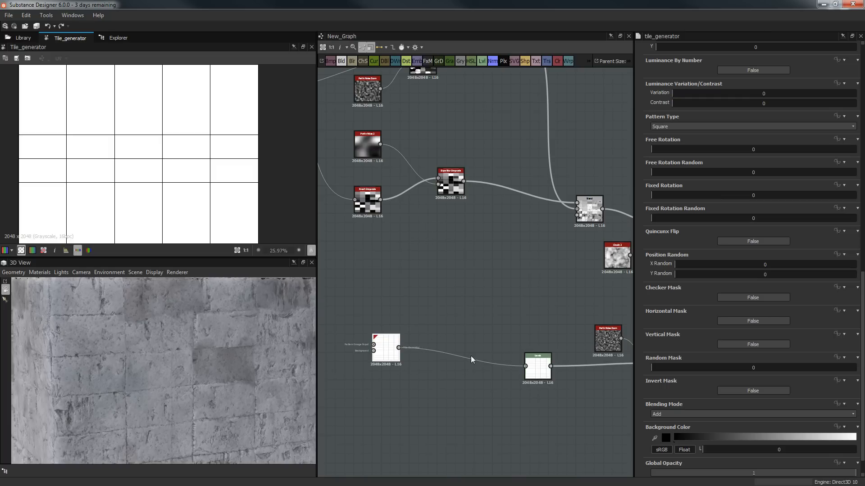
double_click(541, 371)
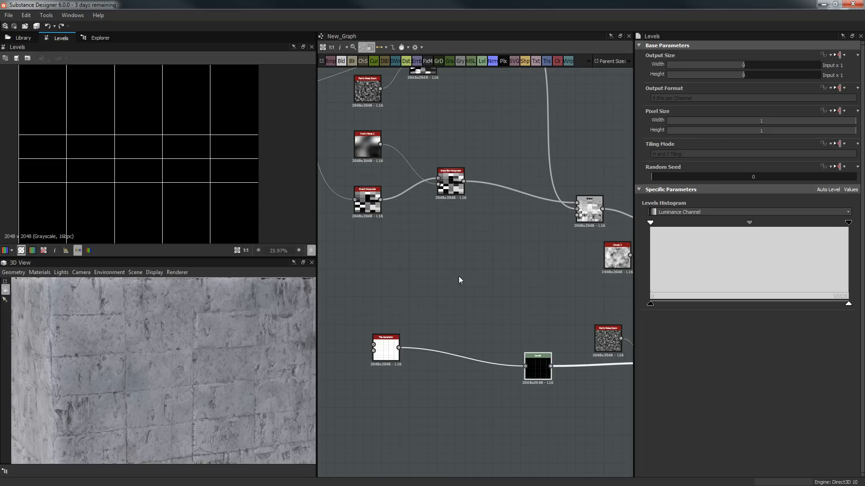
Step: Reset the opacity of the Color frame's Copy Blend driven by the mask to 1 and inspect the dirt on the cube
scroll(458, 277, down, 5)
middle_drag(511, 229, 398, 288)
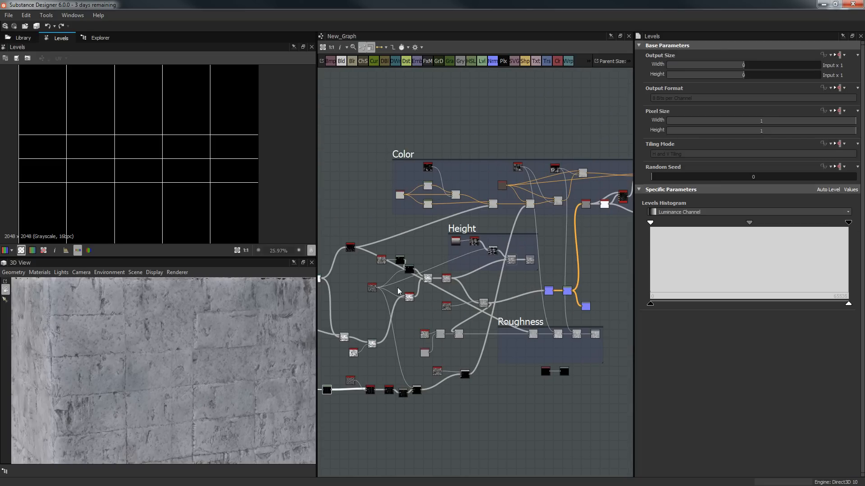
scroll(534, 175, up, 4)
scroll(164, 175, up, 2)
scroll(163, 176, up, 1)
middle_drag(178, 166, 193, 177)
double_click(531, 239)
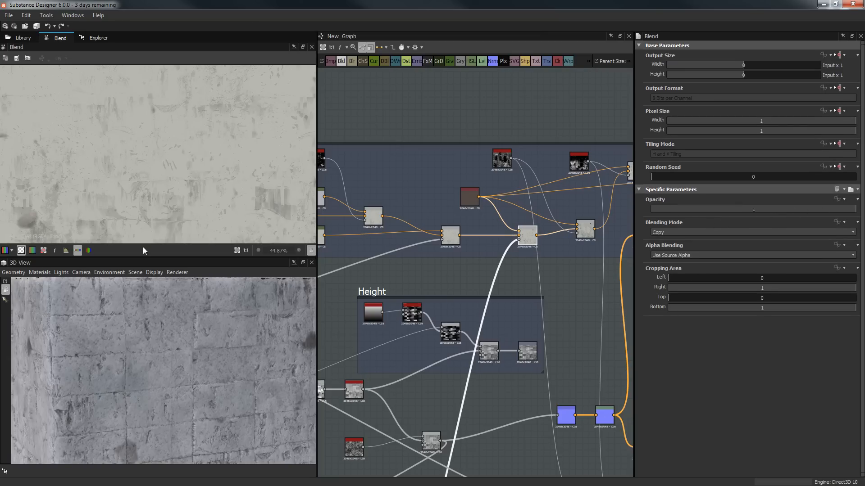
scroll(183, 314, down, 4)
drag(182, 314, 266, 349)
scroll(196, 341, up, 6)
scroll(505, 285, down, 5)
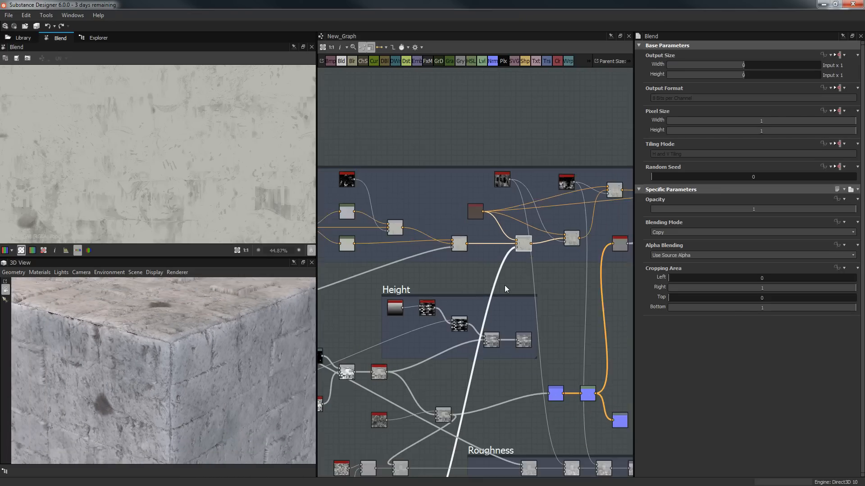
Step: Set the opacity of the Subtract Blend after the mask chain's Blur to 0.03 and inspect the dirt along the cube's joints
middle_drag(497, 238, 515, 196)
scroll(516, 196, up, 8)
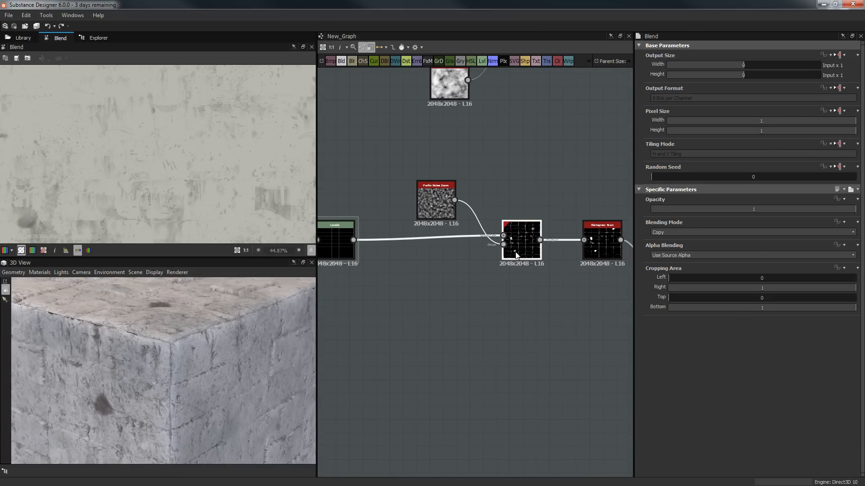
double_click(515, 254)
middle_drag(603, 258, 340, 287)
double_click(459, 264)
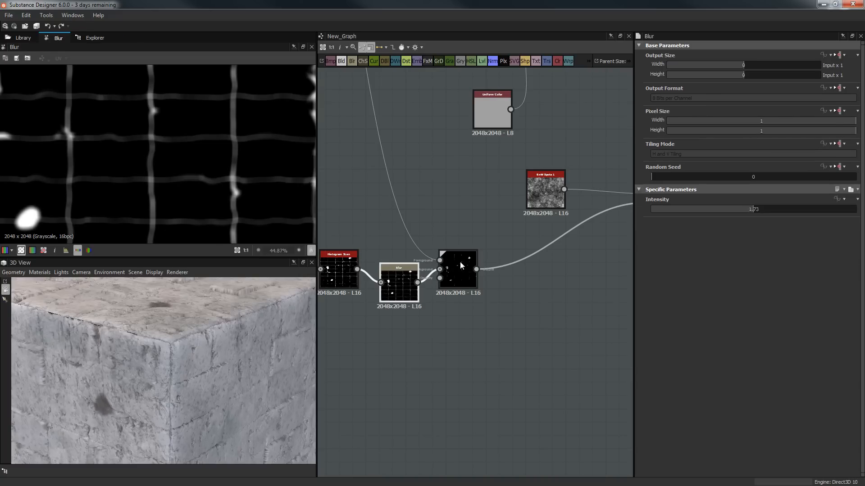
click(704, 208)
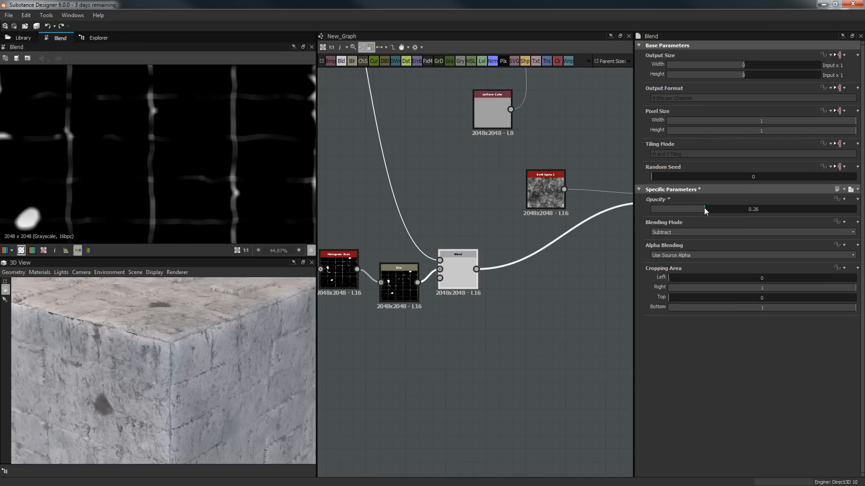
drag(704, 209, 656, 210)
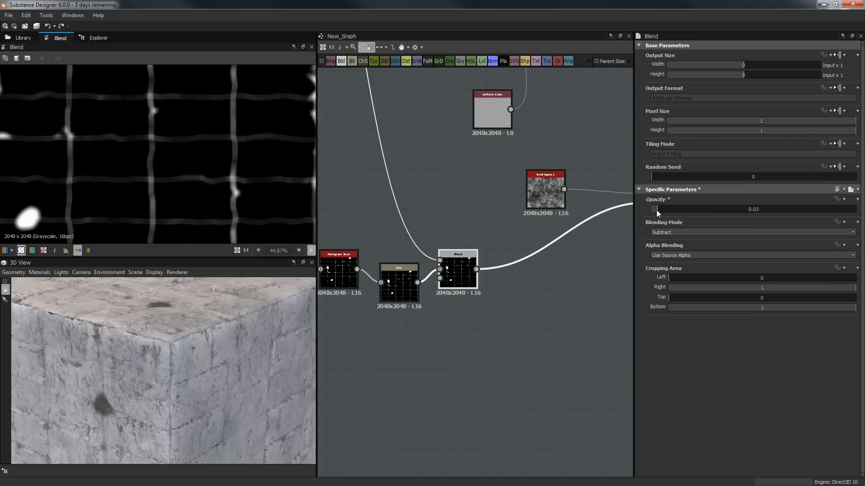
drag(230, 410, 264, 374)
scroll(186, 390, up, 3)
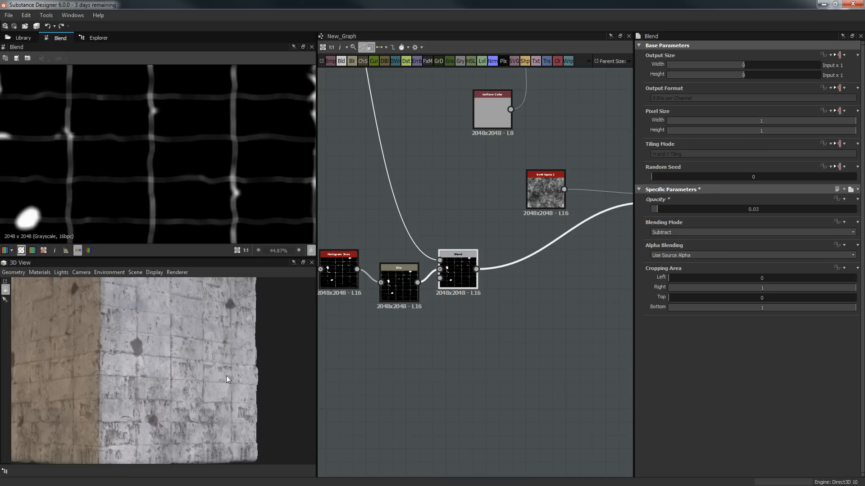
drag(253, 335, 215, 336)
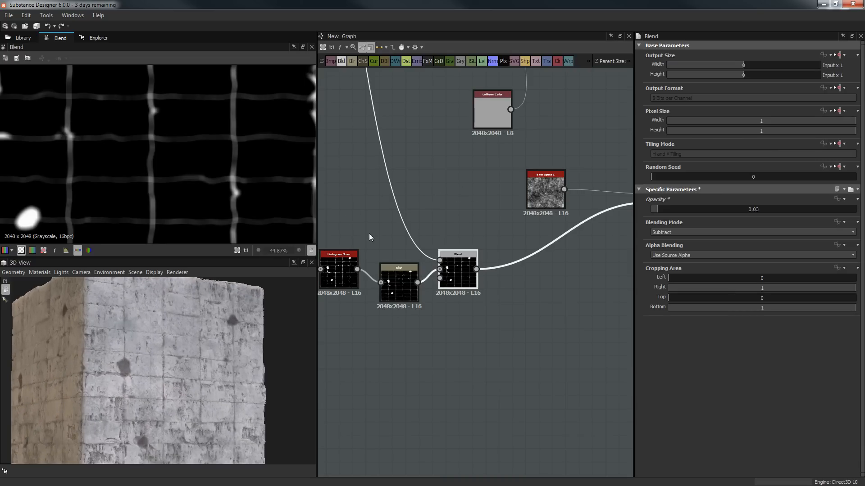
drag(219, 359, 370, 353)
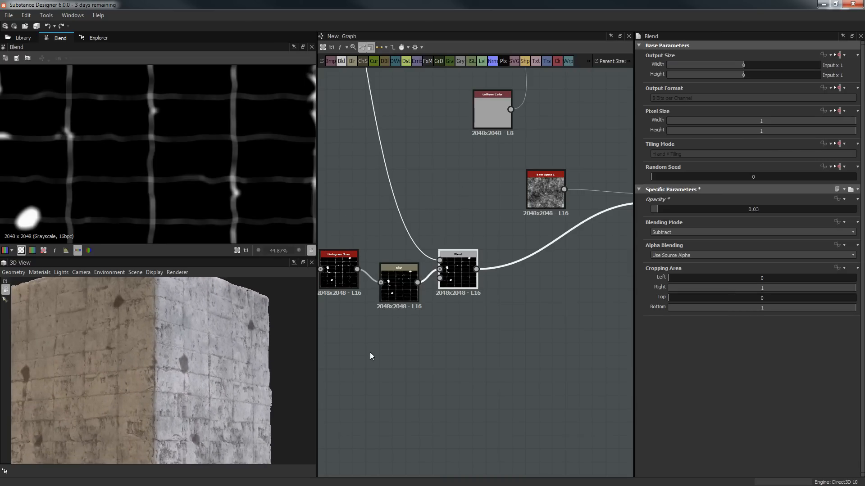
drag(301, 391, 263, 382)
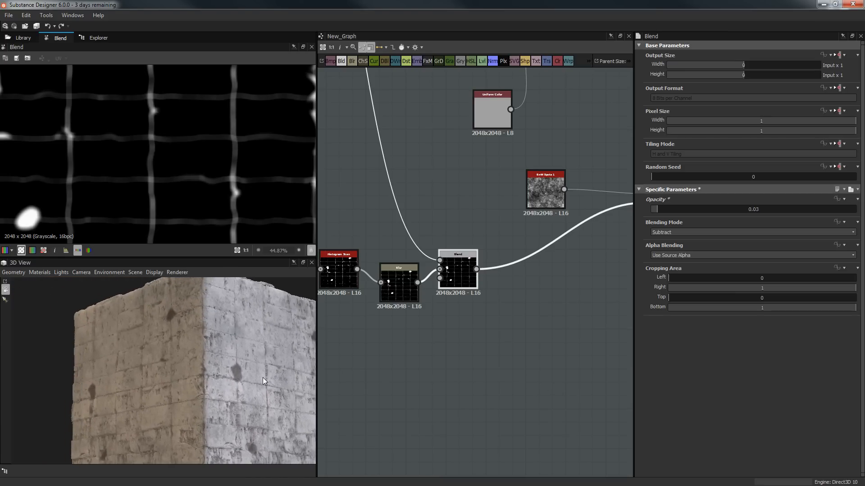